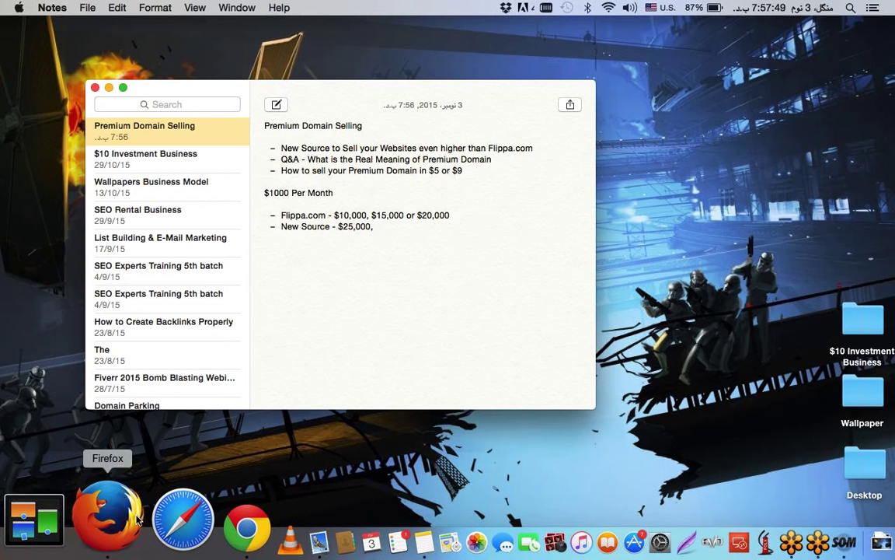
# - Switch to Firefox, load flippa.com in a new tab and close the Star Wars wallpaper tab
pyautogui.click(108, 517)
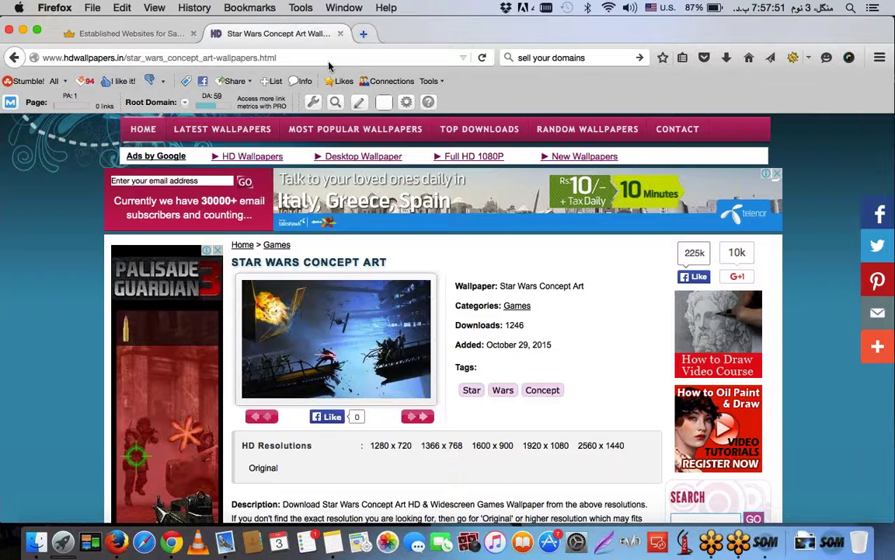
pyautogui.press('super+t')
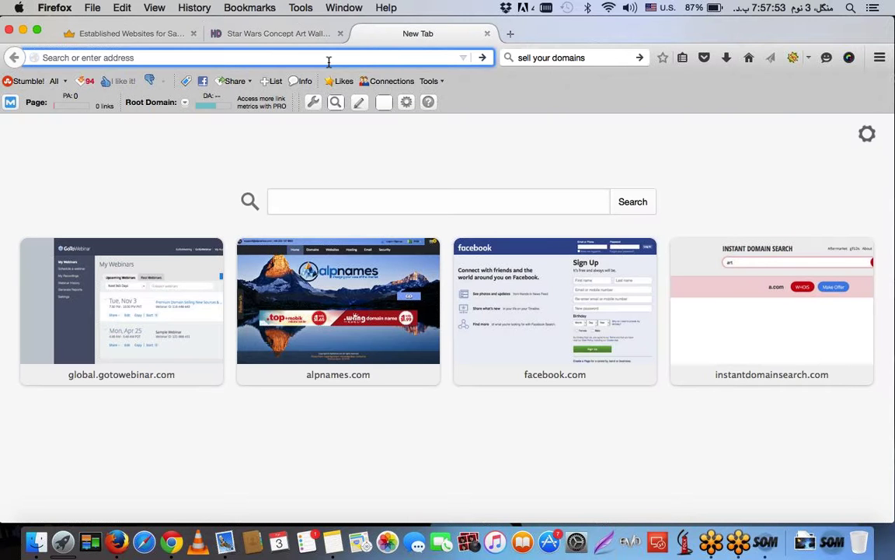
pyautogui.write('flippa.com')
pyautogui.press('Return')
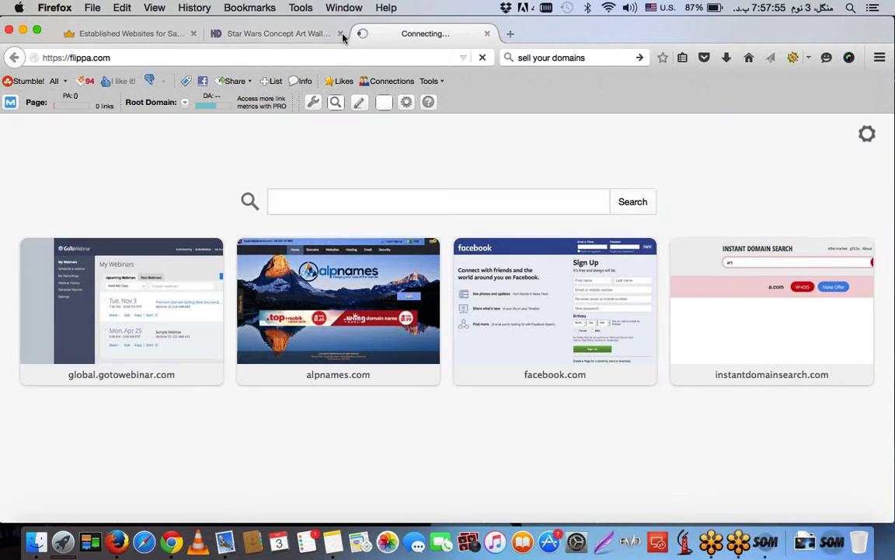
pyautogui.click(340, 34)
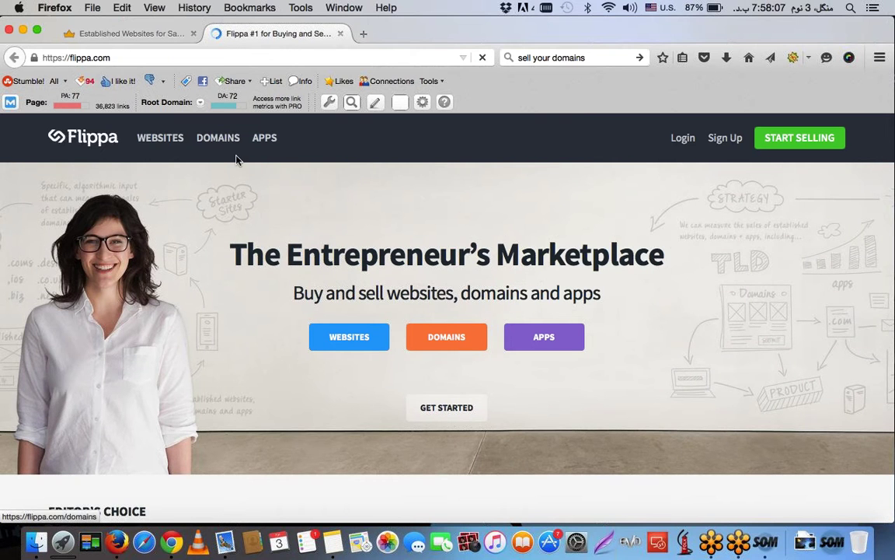
# - Open Flippa's Just Sold list in the domains section
pyautogui.click(236, 160)
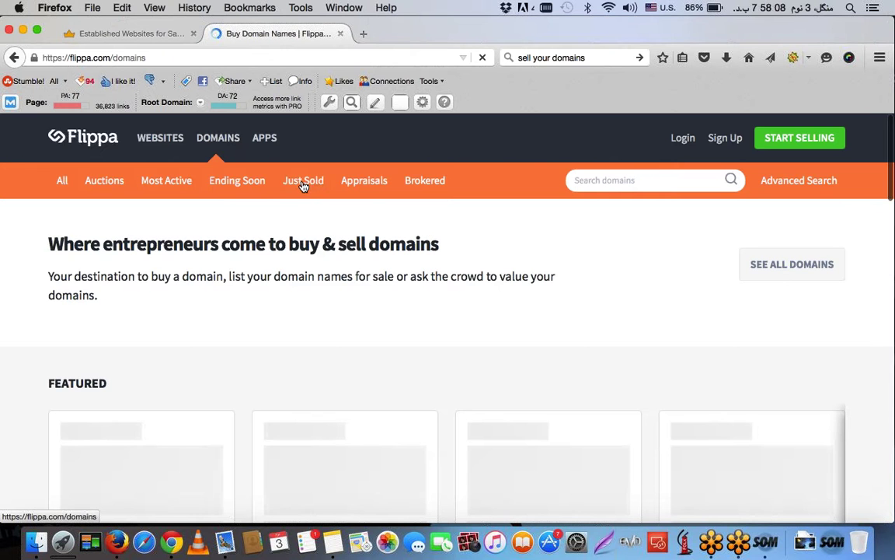
pyautogui.click(303, 184)
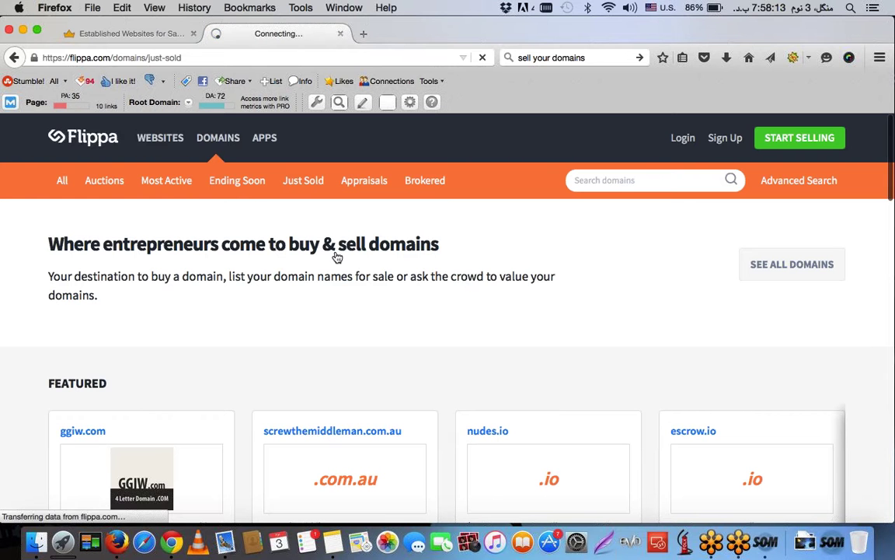
pyautogui.click(309, 181)
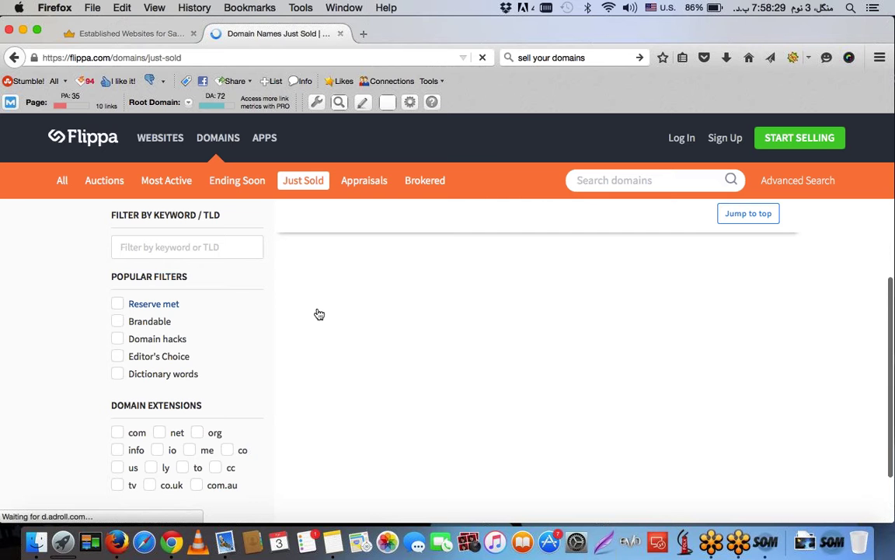
# - Find "artcul" in the list of sold domains and open the ArtCulture.com listing
pyautogui.scroll(-3, 319, 314)
pyautogui.scroll(-3, 319, 314)
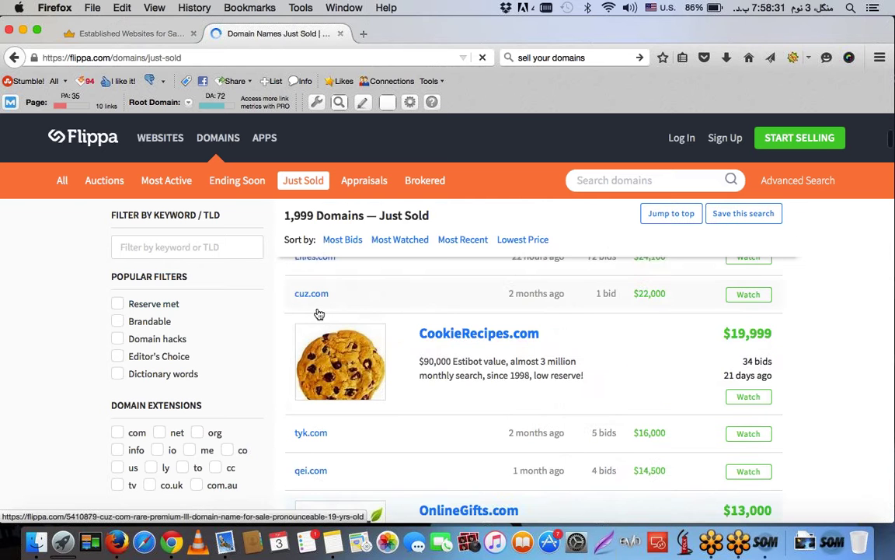
pyautogui.scroll(-2, 319, 314)
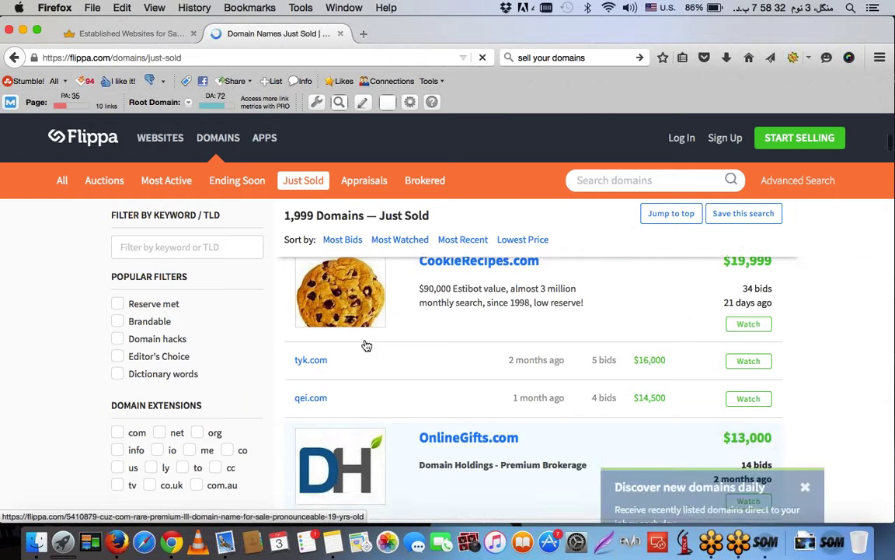
pyautogui.press('super+f')
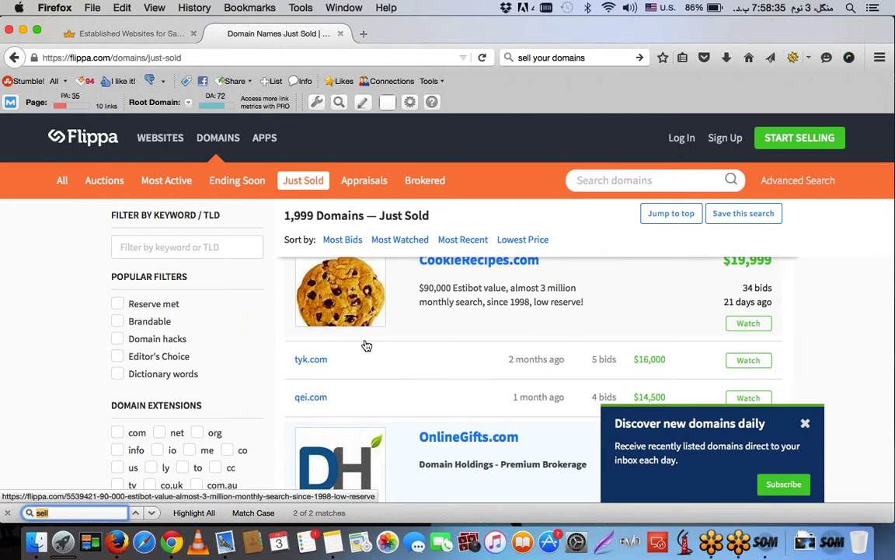
pyautogui.write('artcul')
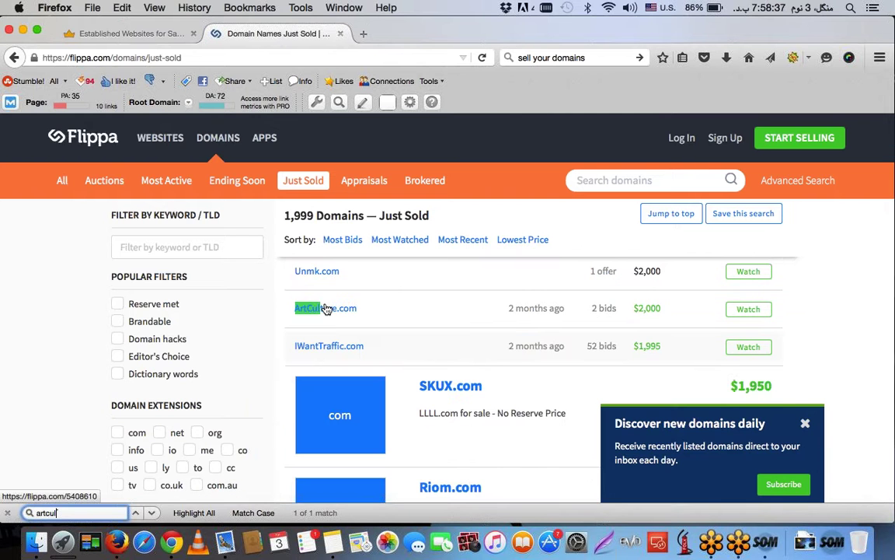
pyautogui.click(326, 308)
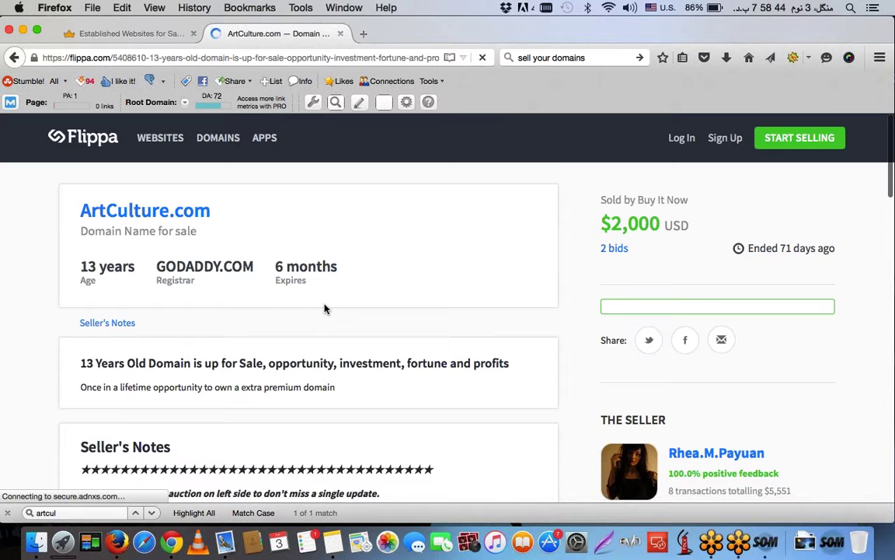
# - Skim the whole ArtCulture.com listing from the sale summary to the page end and return to the summary
pyautogui.scroll(-3, 325, 308)
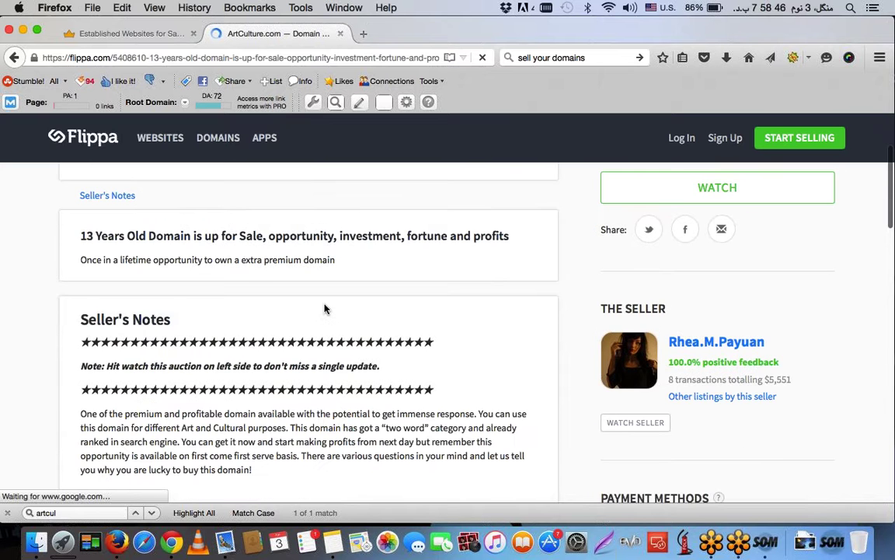
pyautogui.scroll(3, 325, 309)
pyautogui.scroll(-10, 325, 309)
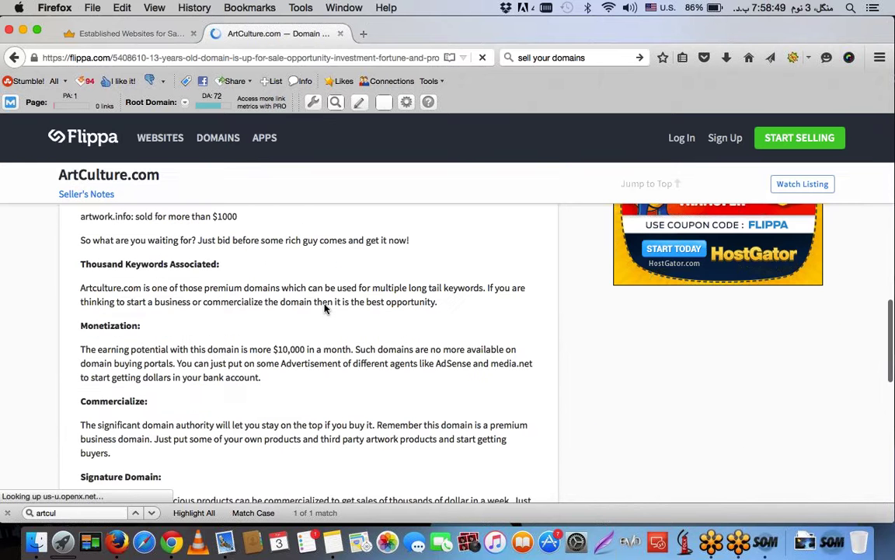
pyautogui.scroll(-15, 324, 308)
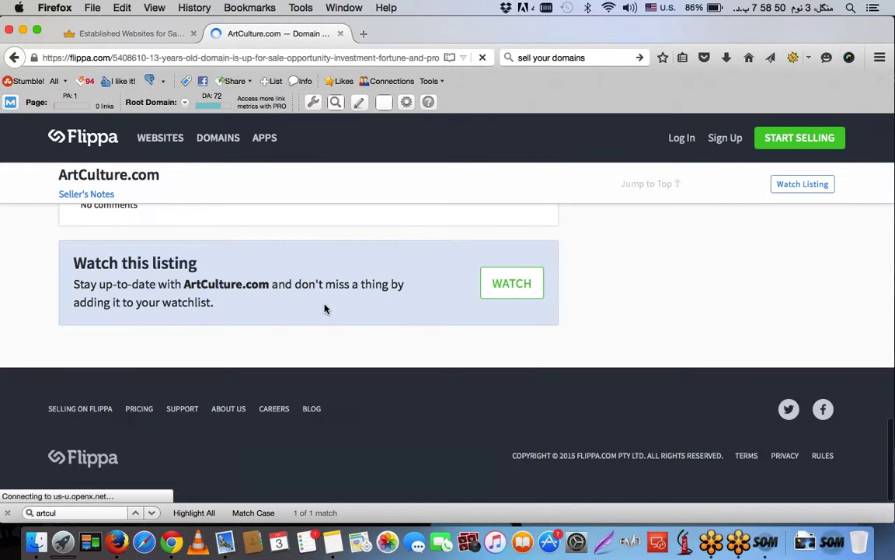
pyautogui.scroll(15, 325, 308)
pyautogui.scroll(10, 325, 304)
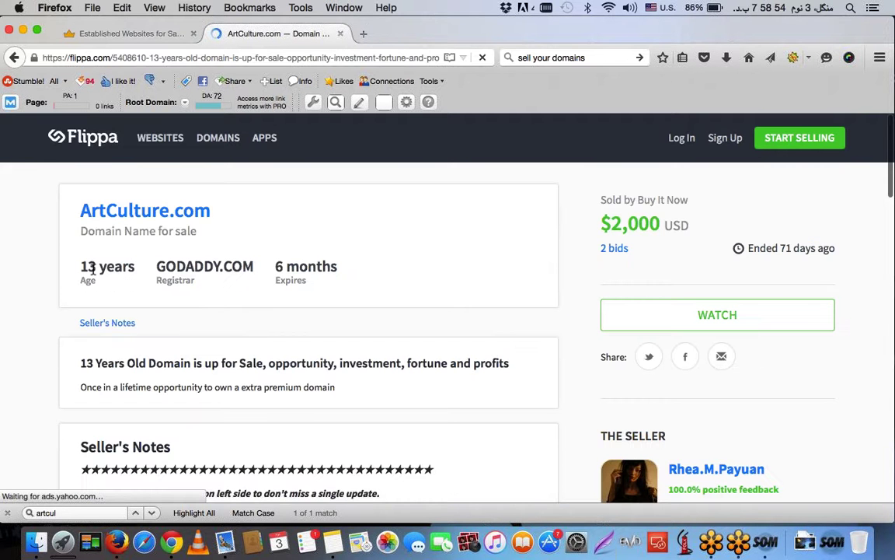
# - Examine the domain's age and its name with the .com extension in the listing header, highlighting each
pyautogui.tripleClick(93, 269)
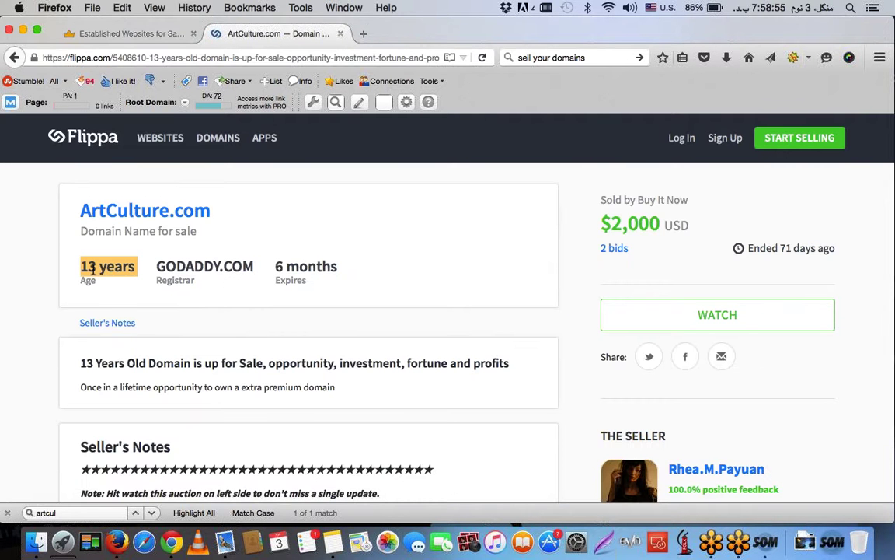
pyautogui.doubleClick(143, 206)
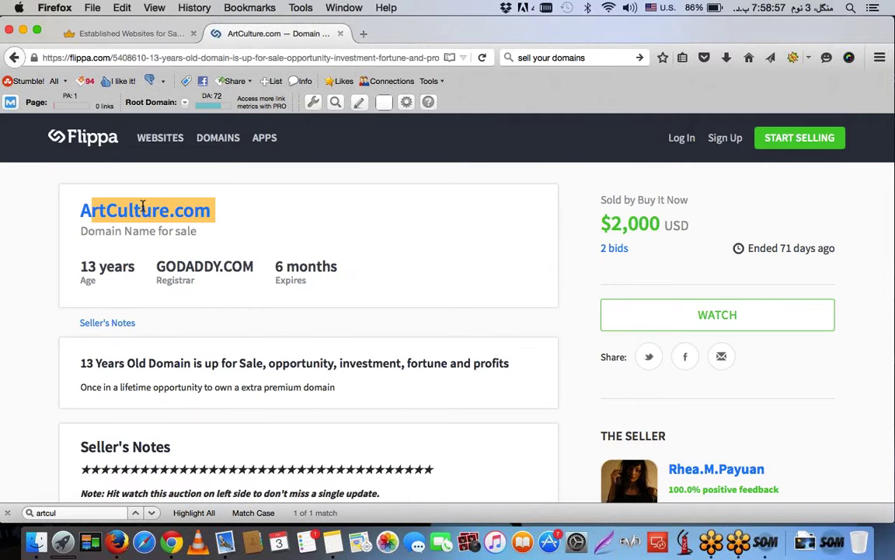
pyautogui.moveTo(174, 208); pyautogui.dragTo(220, 208)
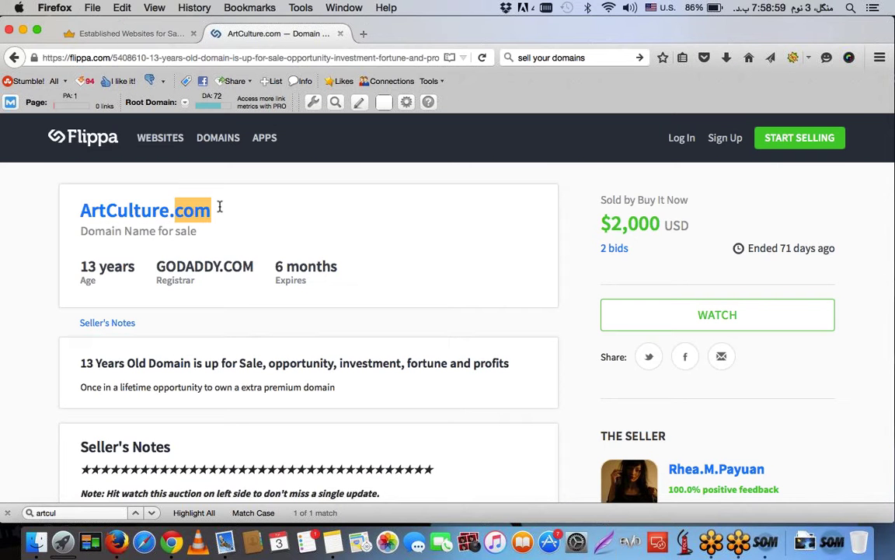
pyautogui.doubleClick(220, 207)
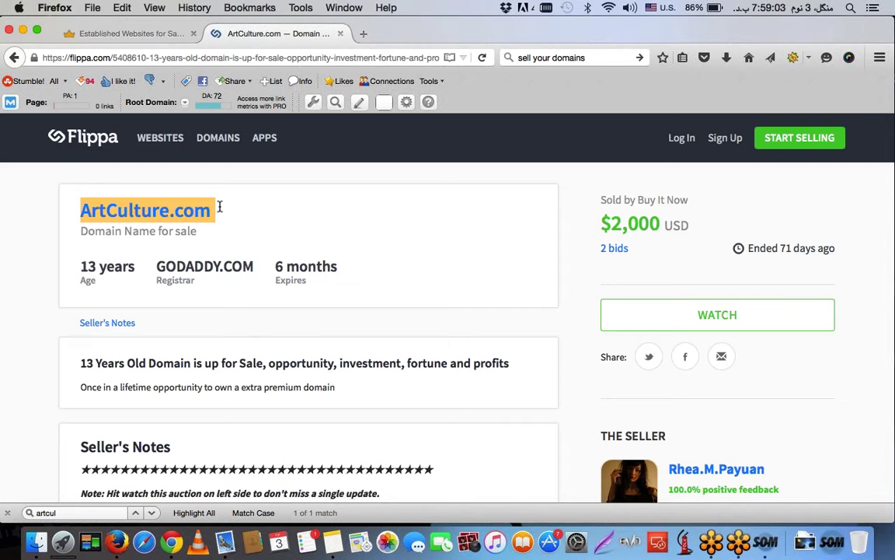
pyautogui.click(212, 225)
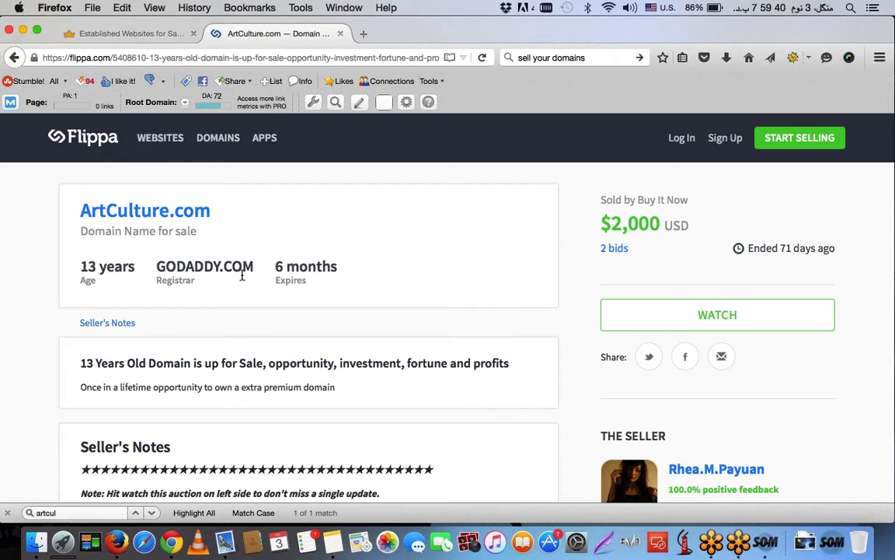
# - Read through the seller's notes as far as the comments section and go back to the sale summary
pyautogui.scroll(-2, 242, 278)
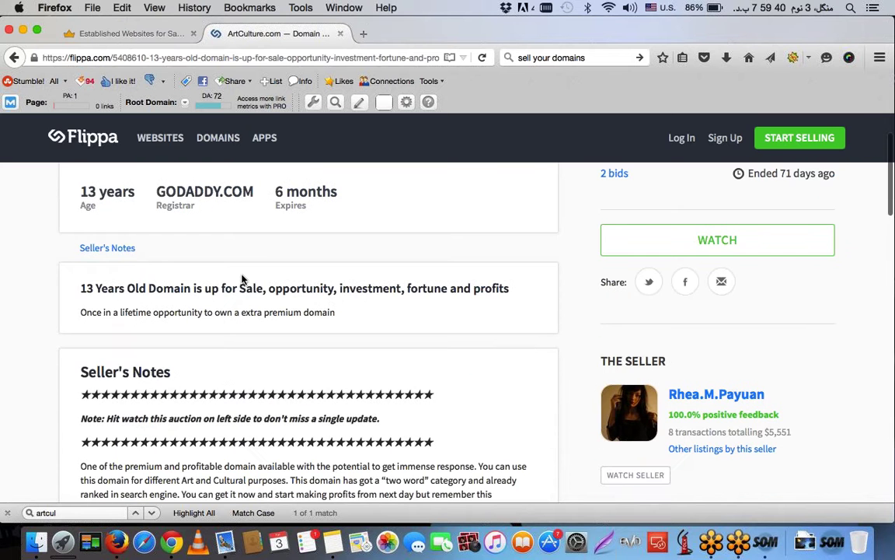
pyautogui.scroll(-4, 242, 278)
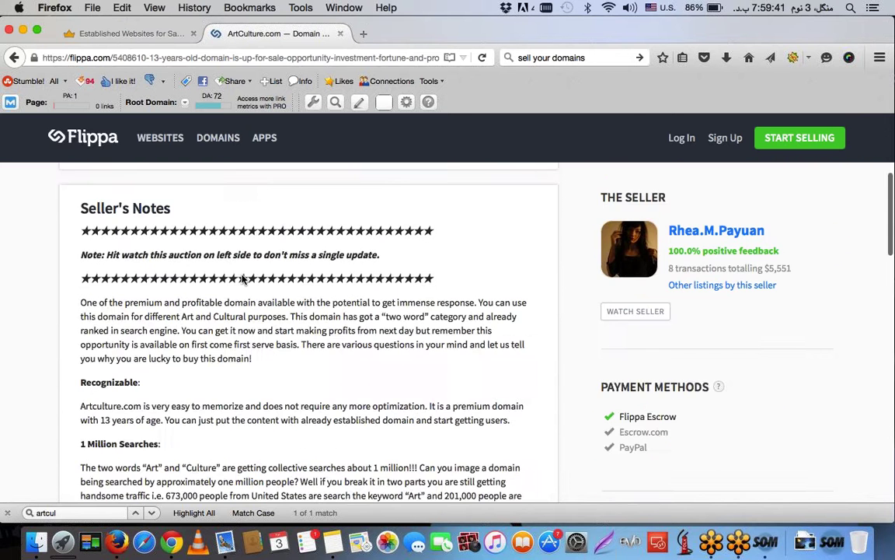
pyautogui.scroll(-15, 241, 278)
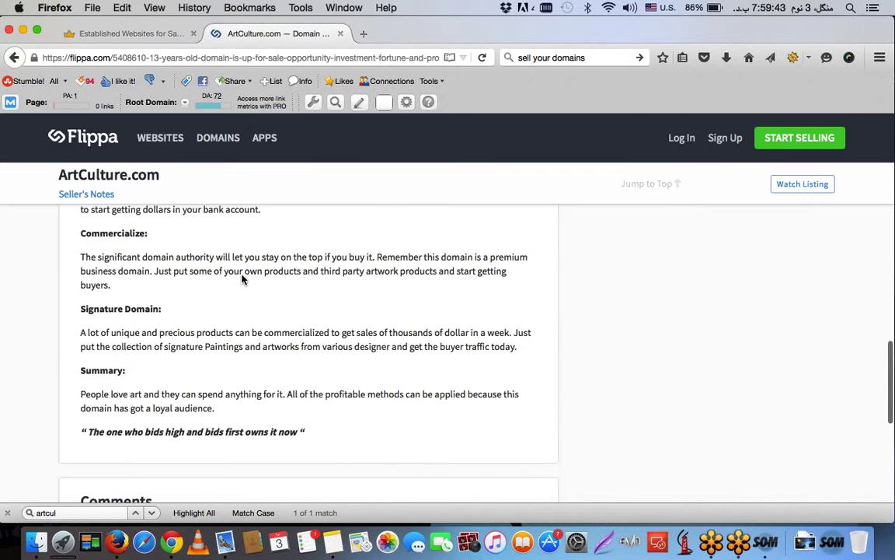
pyautogui.scroll(-6, 241, 279)
pyautogui.scroll(-1, 241, 280)
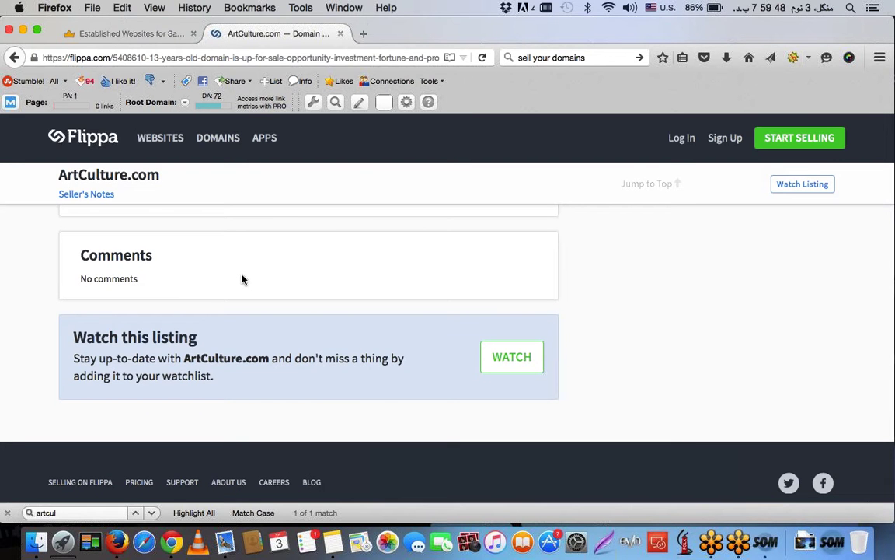
pyautogui.scroll(15, 242, 280)
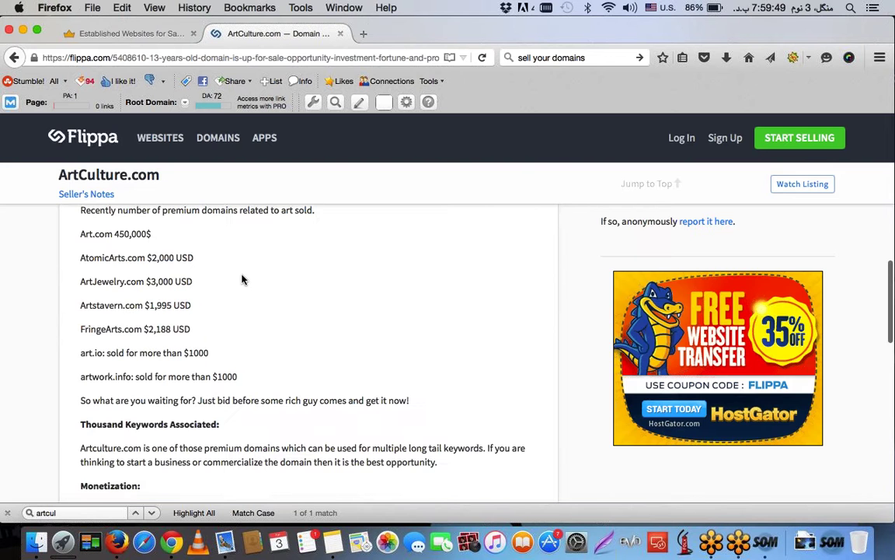
pyautogui.scroll(10, 242, 280)
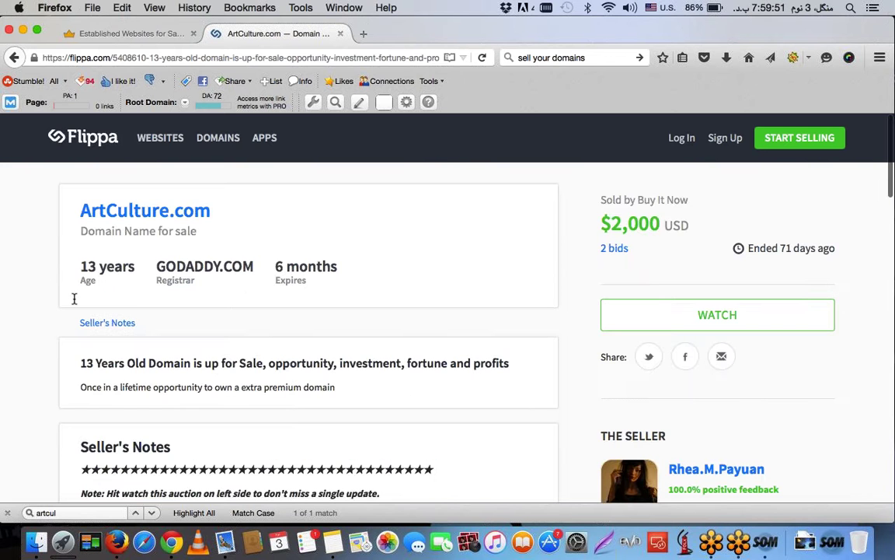
# - Examine the seller's notes on search volume, recently sold art-related domains, monetization and commercial use
pyautogui.scroll(-10, 74, 298)
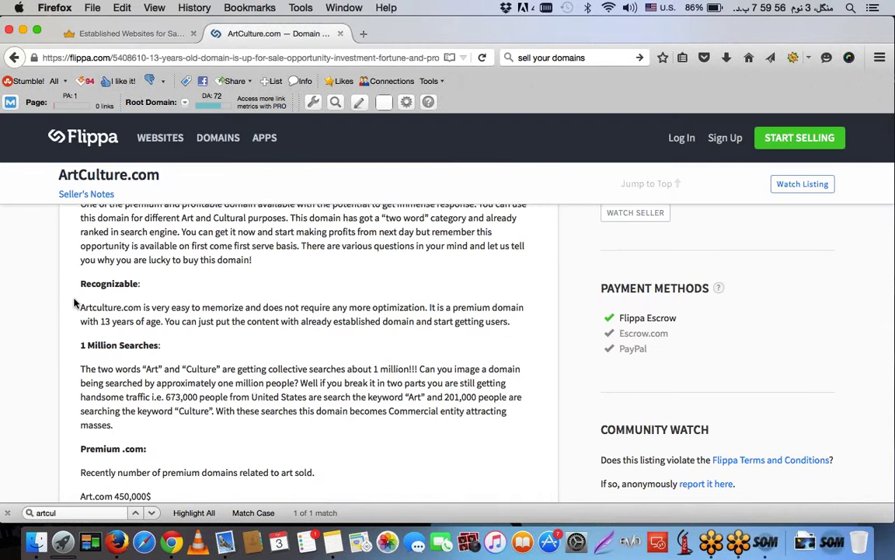
pyautogui.scroll(5, 74, 300)
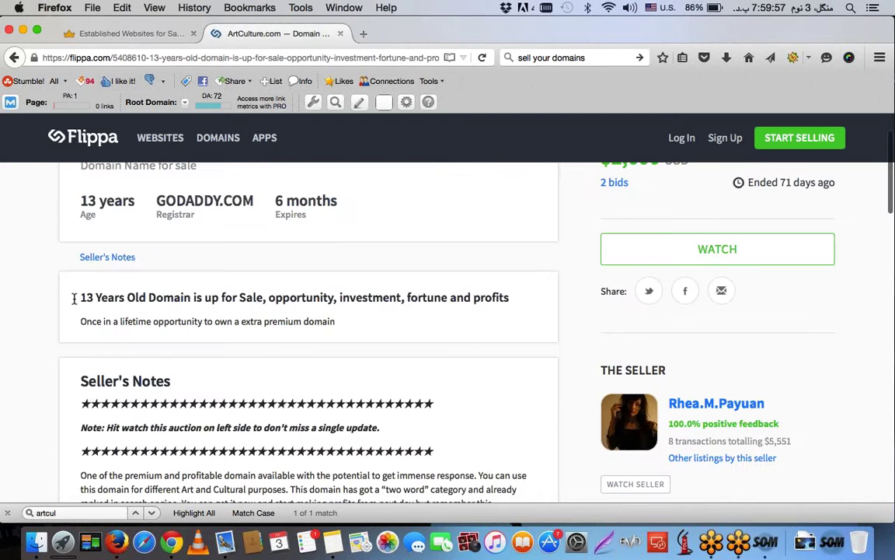
pyautogui.scroll(-10, 74, 299)
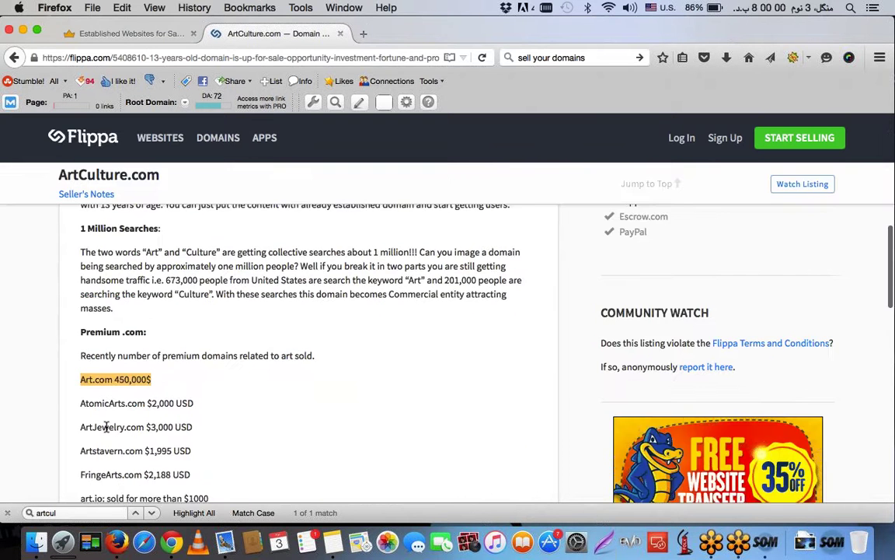
pyautogui.scroll(-2, 107, 432)
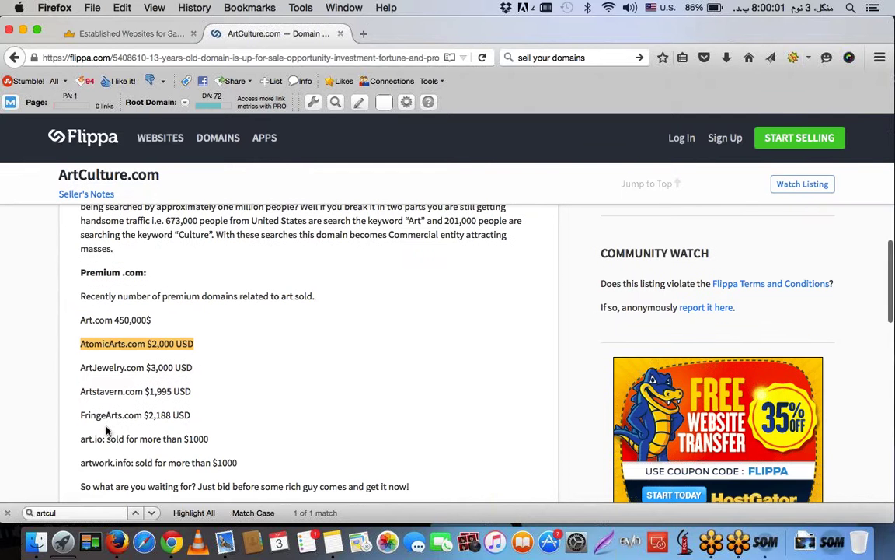
pyautogui.scroll(-4, 107, 432)
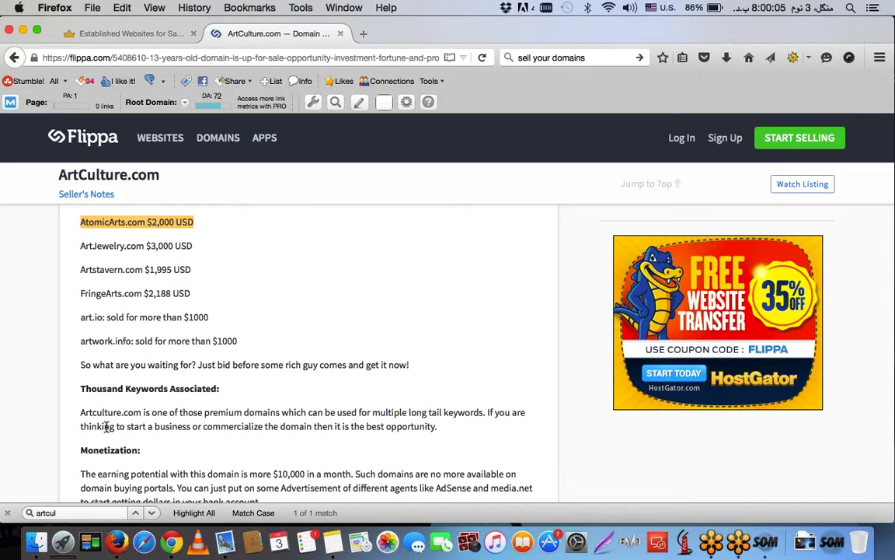
pyautogui.scroll(4, 107, 427)
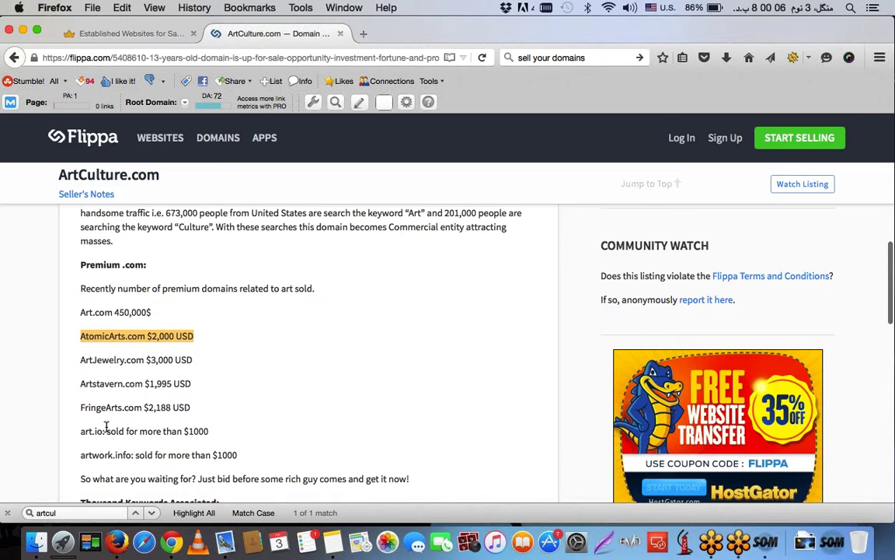
pyautogui.scroll(-2, 107, 426)
pyautogui.scroll(-10, 106, 427)
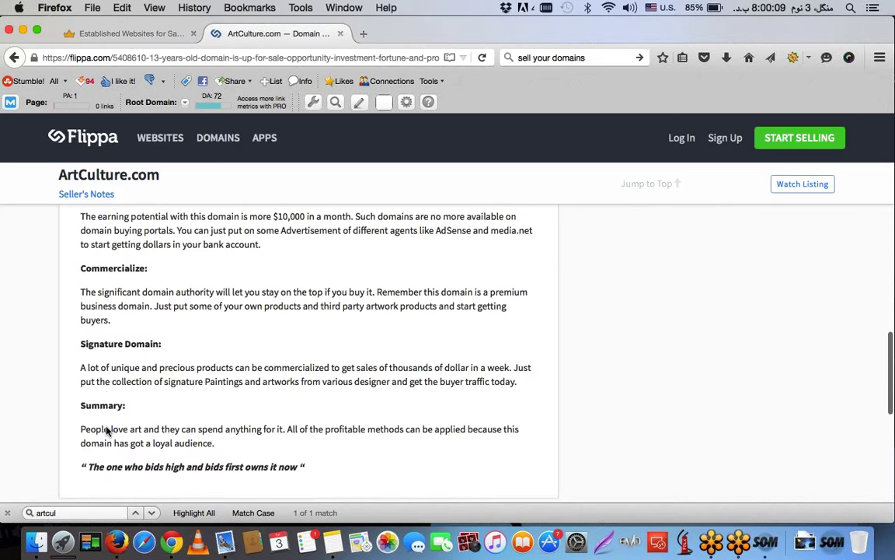
pyautogui.scroll(6, 107, 431)
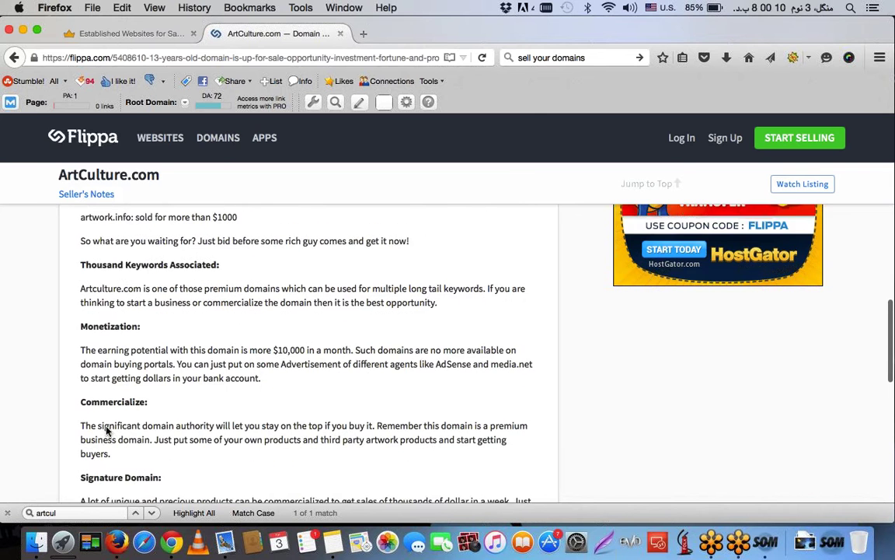
# - Read the remaining seller's notes down to the comments, view the Empire Flippers marketplace tab and open a blank tab
pyautogui.scroll(-15, 107, 430)
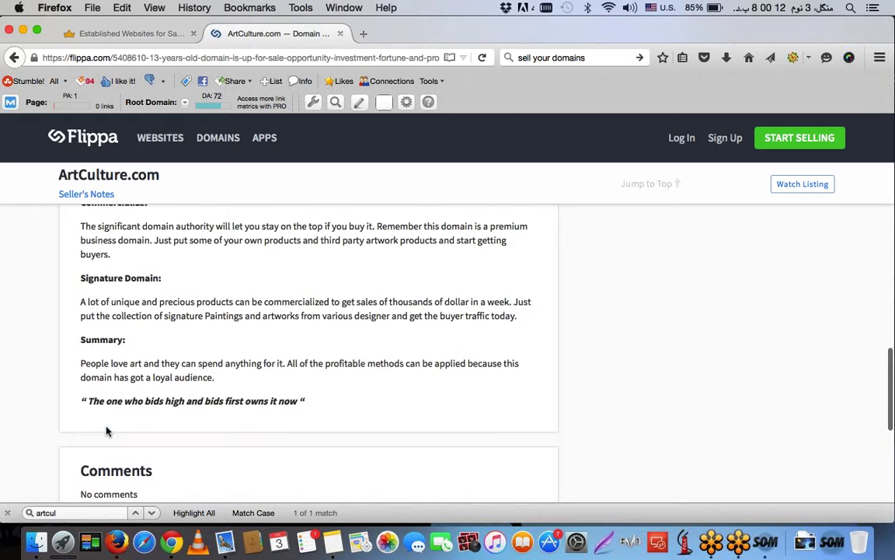
pyautogui.click(169, 34)
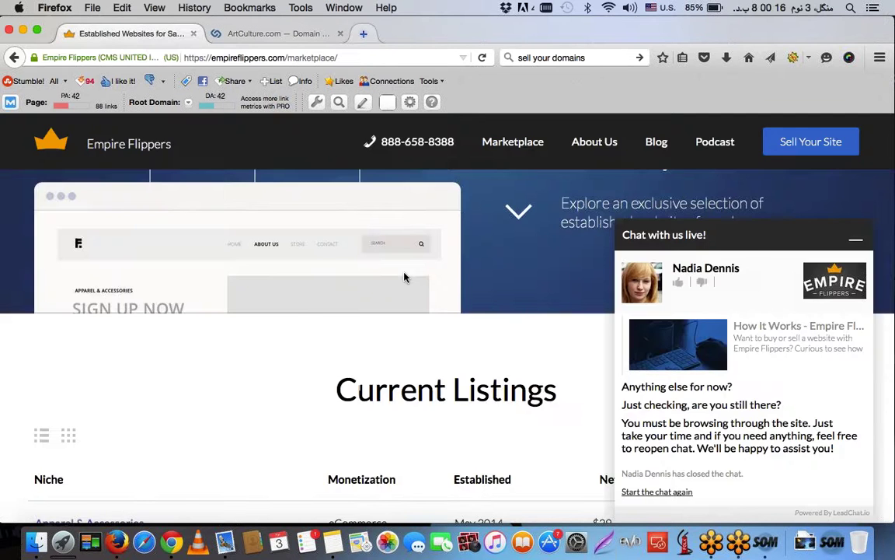
pyautogui.press('super+t')
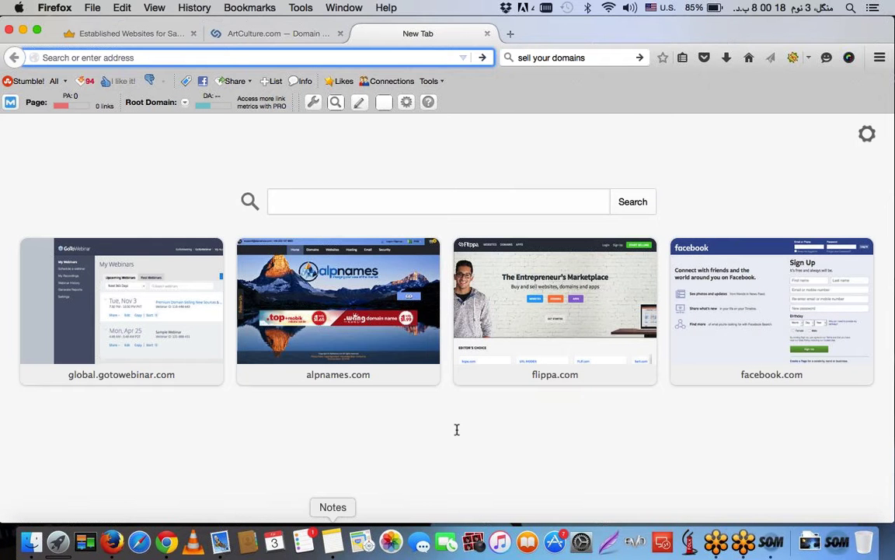
# - Switch to Notes, hide the other apps and add $30,000 to the end of the New Source line
pyautogui.press('super+Tab')
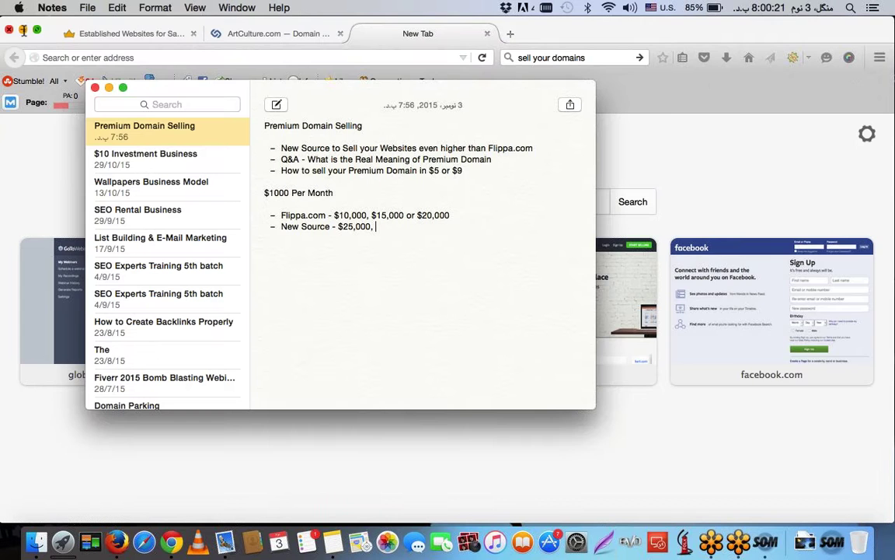
pyautogui.press('alt+super+h')
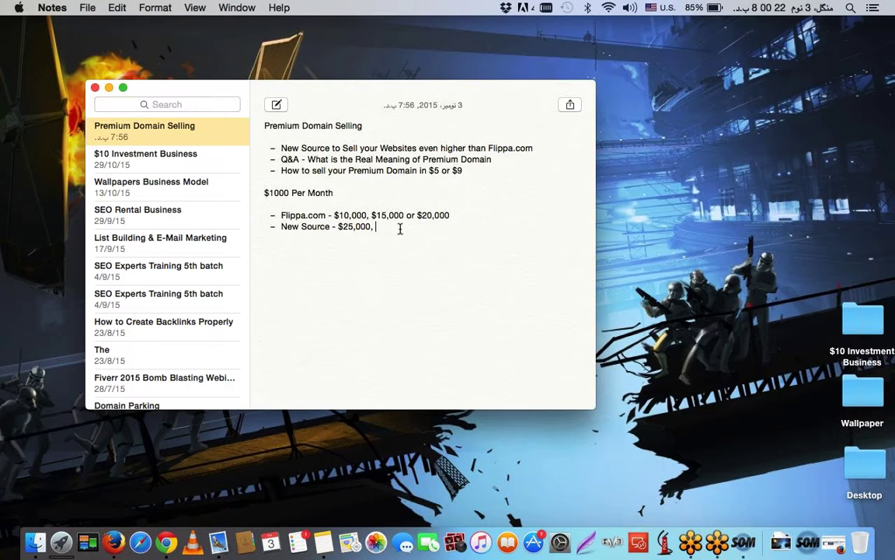
pyautogui.write('$30,000')
# - Add a line reading "Google Analyitcs for Traffic" below the New Source line, separated by a blank line
pyautogui.press('Return')
pyautogui.press('Return')
pyautogui.press('Return')
pyautogui.write('Google')
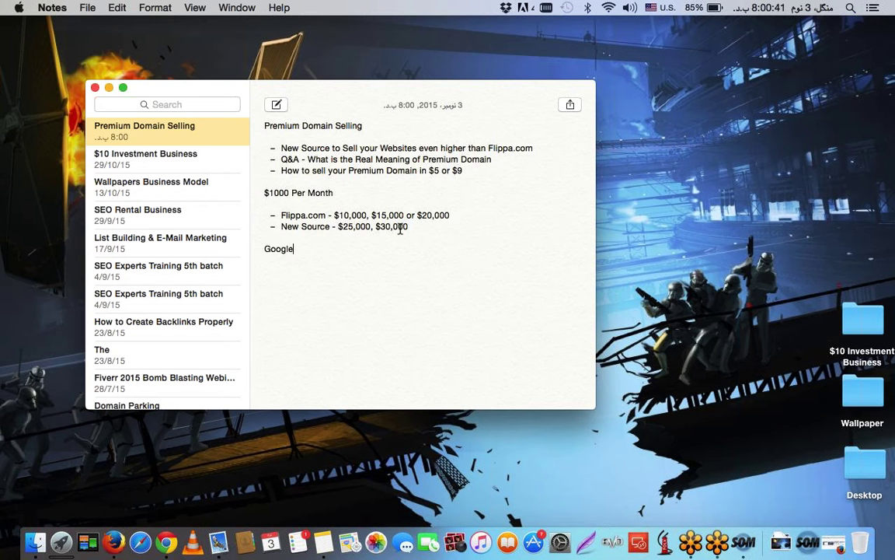
pyautogui.write(' Analyitcs for Traffic')
pyautogui.press('Return')
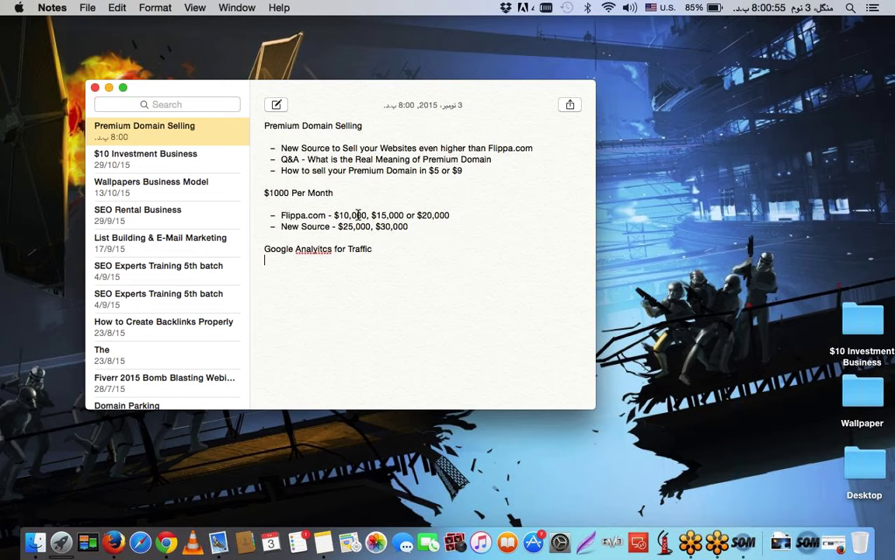
# - Add the bullet "Verify your Source of Income" under the Google Analytics line and start another bullet
pyautogui.write('-')
pyautogui.write('Vr')
pyautogui.press('BackSpace')
pyautogui.write('erify your Source of i')
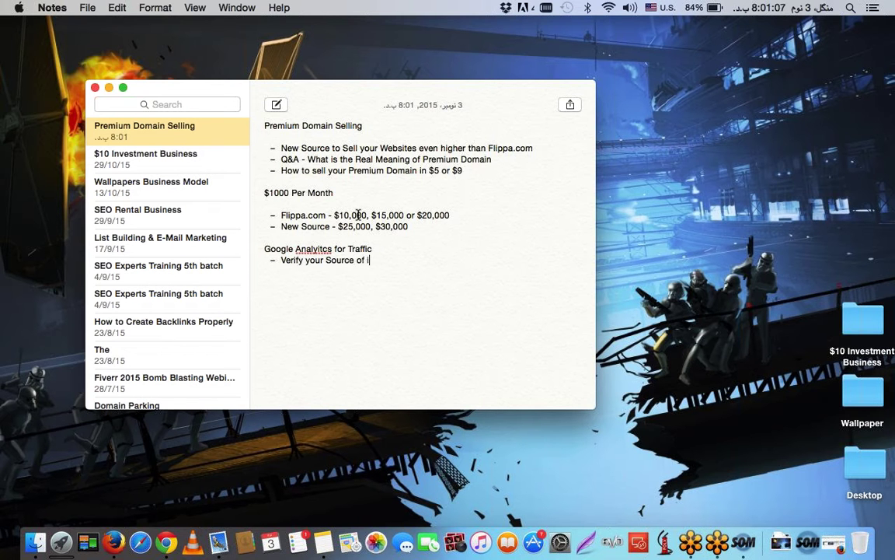
pyautogui.write('ncom')
pyautogui.write('e')
pyautogui.press('Return')
# - Turn the Google Analytics line into a dashed bullet matching the bullets below it
pyautogui.press('Up')
pyautogui.press('Up')
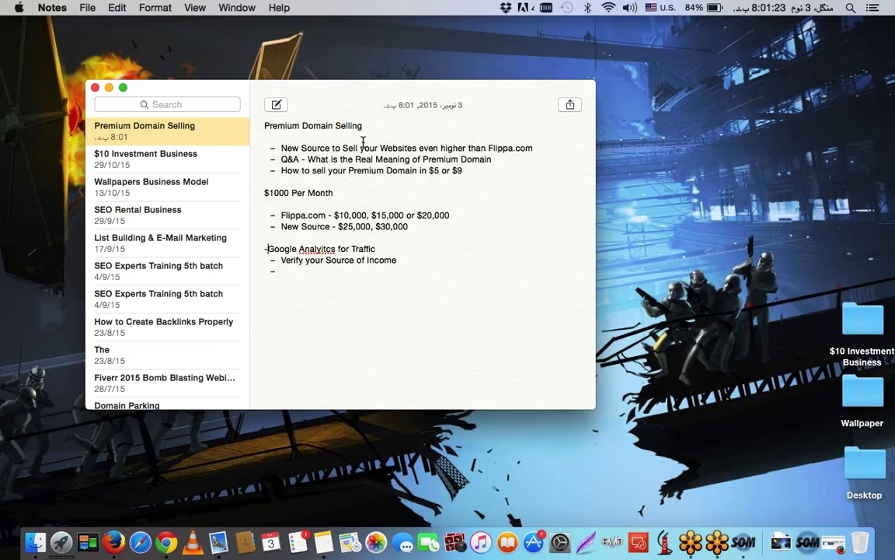
pyautogui.write('-')
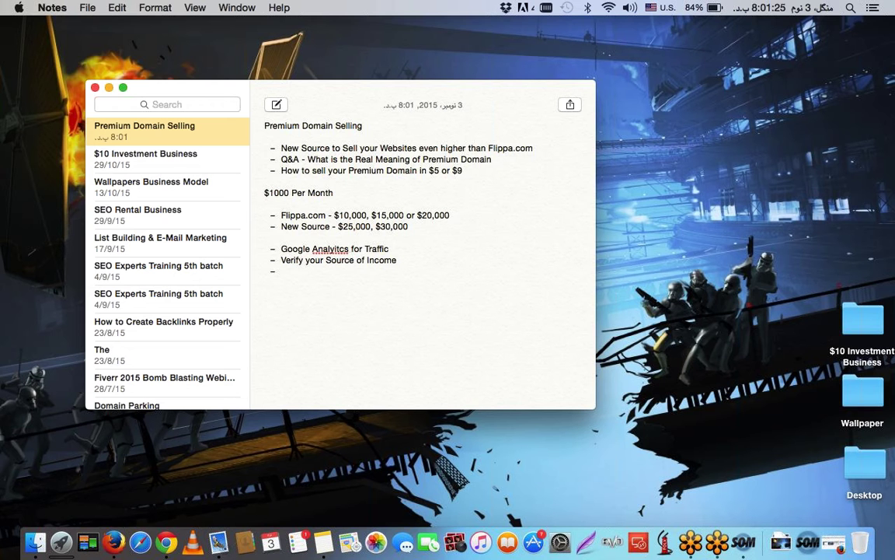
# - Write "2-3 Months Continue Earning Proof" in the empty third bullet below the source of income
pyautogui.click(342, 269)
pyautogui.write('2-3 Months Cost')
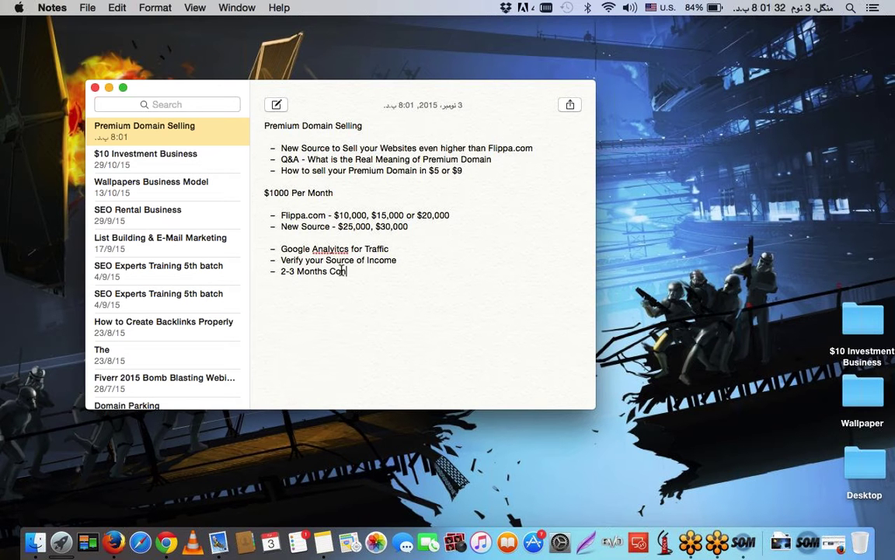
pyautogui.press('BackSpace')
pyautogui.press('BackSpace')
pyautogui.write('tinou')
pyautogui.write('se')
pyautogui.press('BackSpace')
pyautogui.press('BackSpace')
pyautogui.press('BackSpace')
pyautogui.press('BackSpace')
pyautogui.write('iouse')
pyautogui.press('BackSpace')
pyautogui.press('BackSpace')
pyautogui.press('BackSpace')
pyautogui.press('BackSpace')
pyautogui.press('BackSpace')
pyautogui.write('ues')
pyautogui.press('BackSpace')
pyautogui.write('Earning Proof')
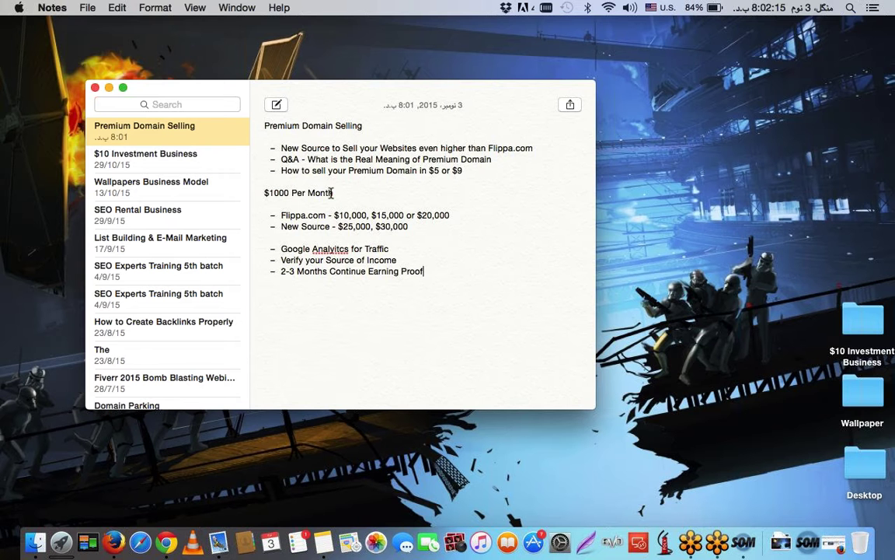
# - Review the $1000 Per Month heading and the Flippa.com and New Source price lines, highlighting them in the note
pyautogui.moveTo(334, 193); pyautogui.dragTo(247, 190)
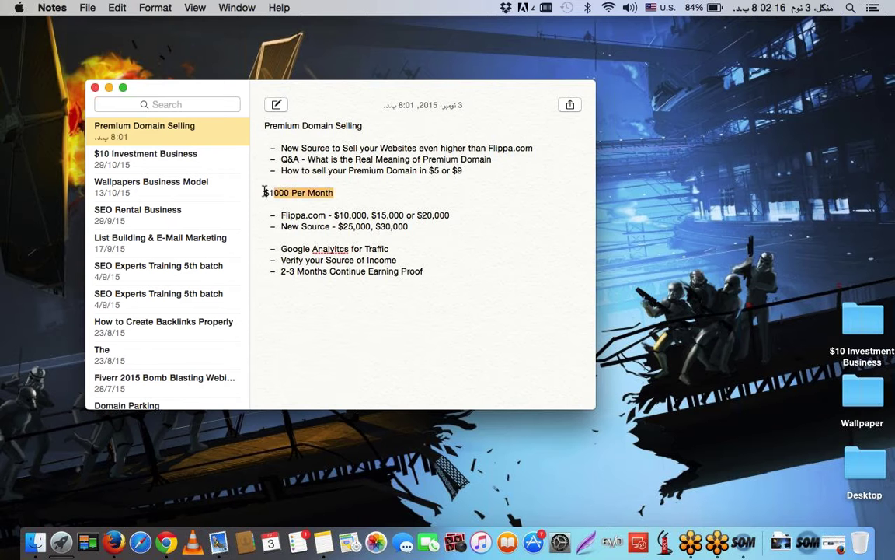
pyautogui.click(315, 194)
pyautogui.tripleClick(350, 193)
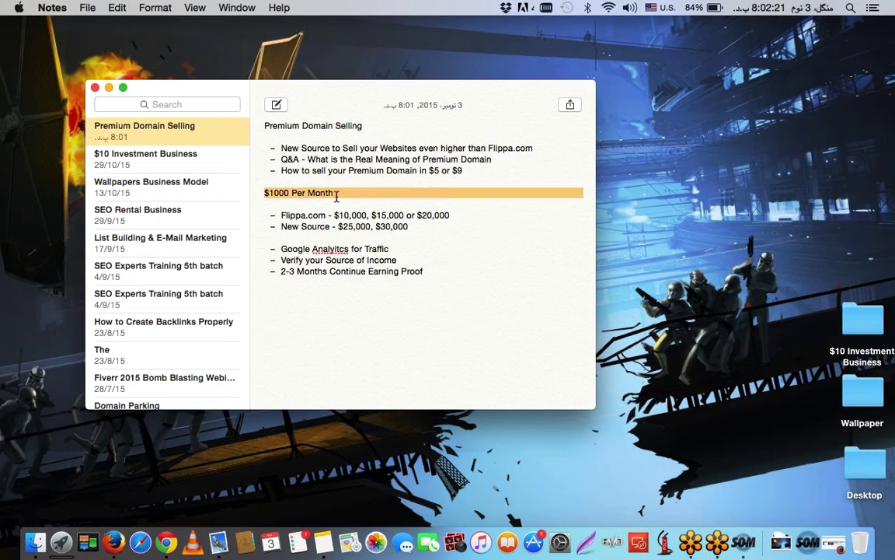
pyautogui.press('Right')
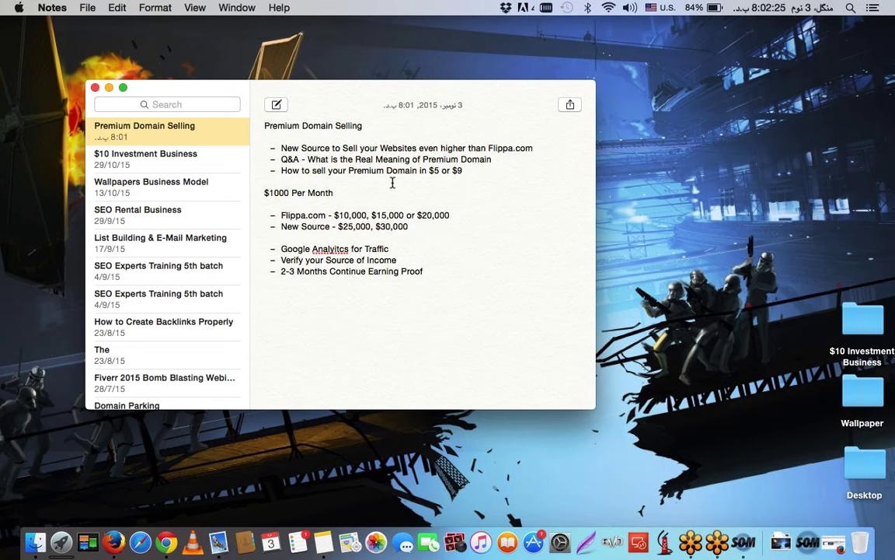
pyautogui.moveTo(426, 271); pyautogui.dragTo(264, 190)
pyautogui.click(316, 220)
pyautogui.tripleClick(460, 212)
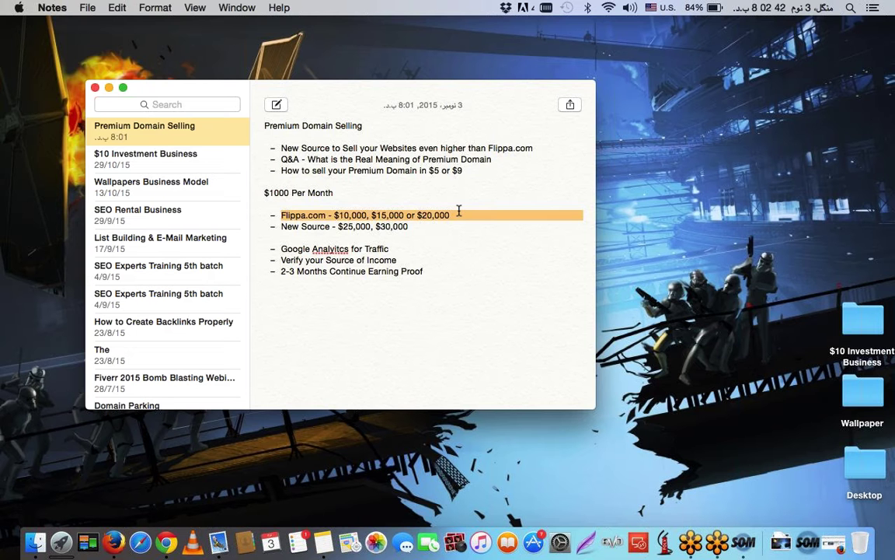
pyautogui.moveTo(419, 226); pyautogui.dragTo(429, 237)
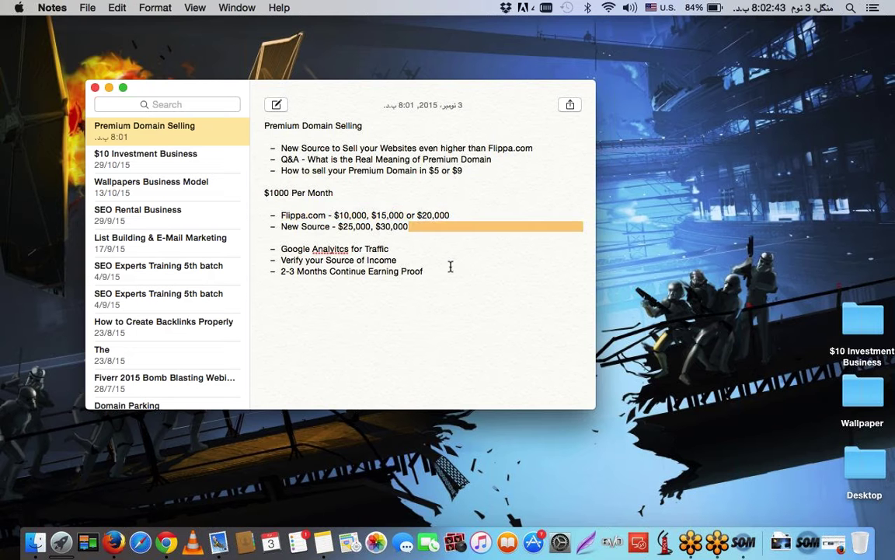
# - Add a separate plain line reading "EmpireFlipper" below the earning proof bullet
pyautogui.click(450, 267)
pyautogui.press('Return')
pyautogui.press('Return')
pyautogui.write('N')
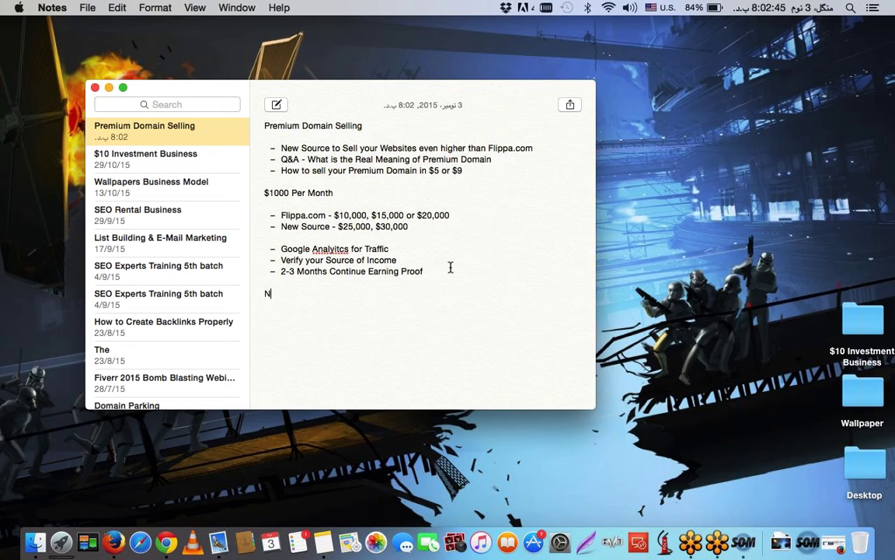
pyautogui.press('BackSpace')
pyautogui.write('EmpireFlipper')
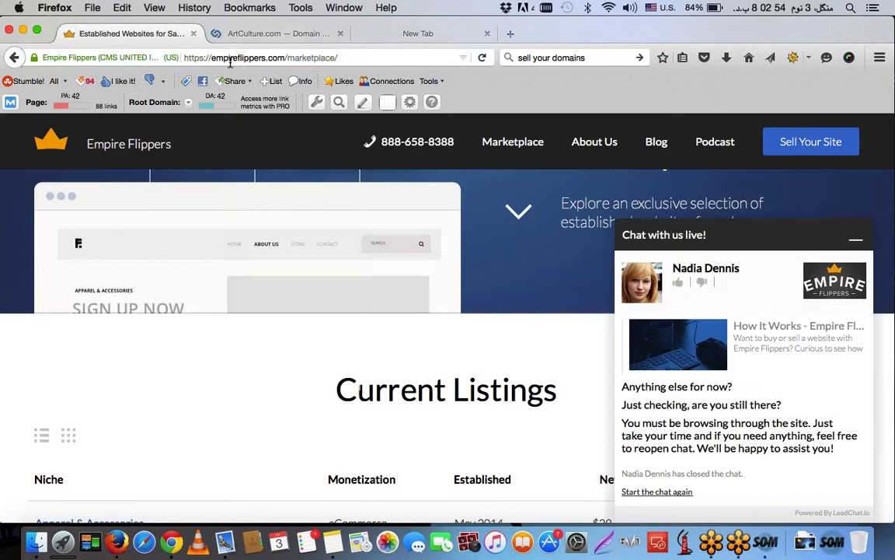
pyautogui.click(228, 59)
pyautogui.press('super+c')
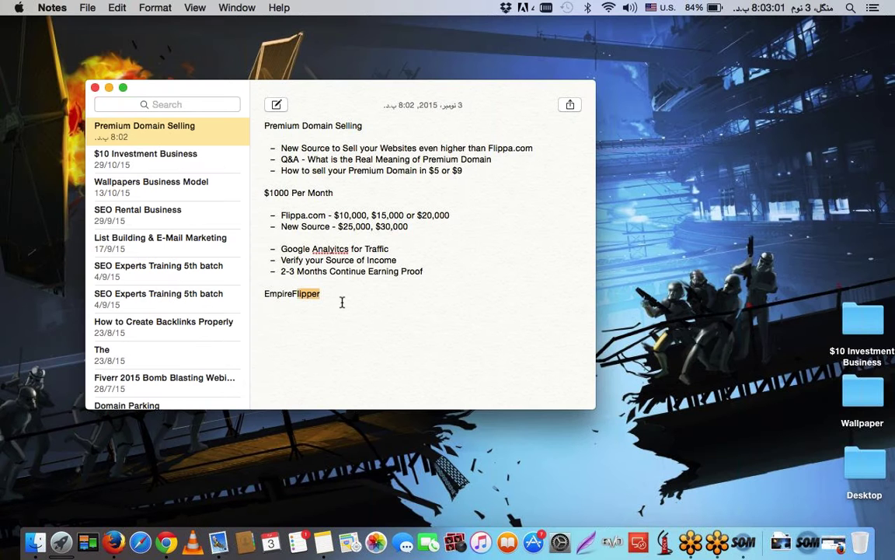
pyautogui.hotkey('shift', 'Left')
pyautogui.hotkey('shift', 'Left')
pyautogui.hotkey('shift', 'Left')
pyautogui.hotkey('shift', 'Left')
pyautogui.hotkey('shift', 'Left')
pyautogui.hotkey('shift', 'Left')
pyautogui.hotkey('shift', 'Left')
pyautogui.press('super+v')
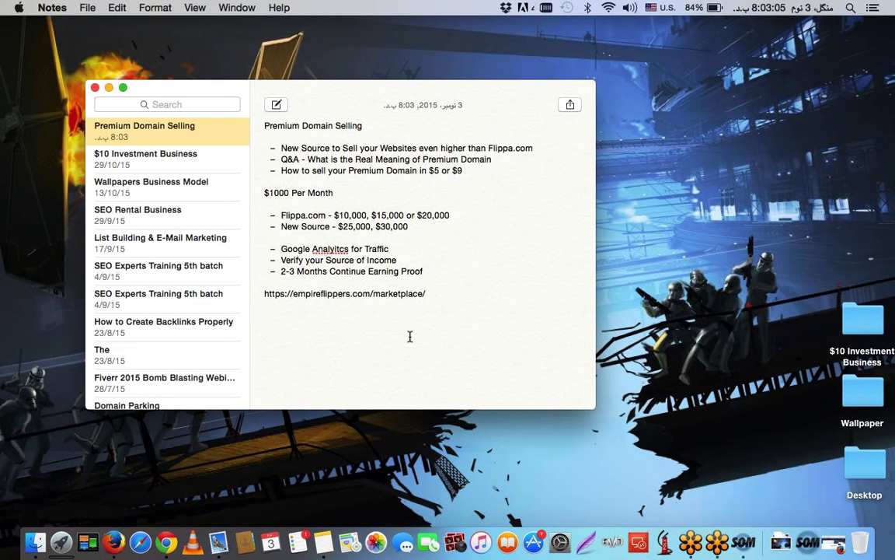
pyautogui.press('Return')
pyautogui.click(651, 306)
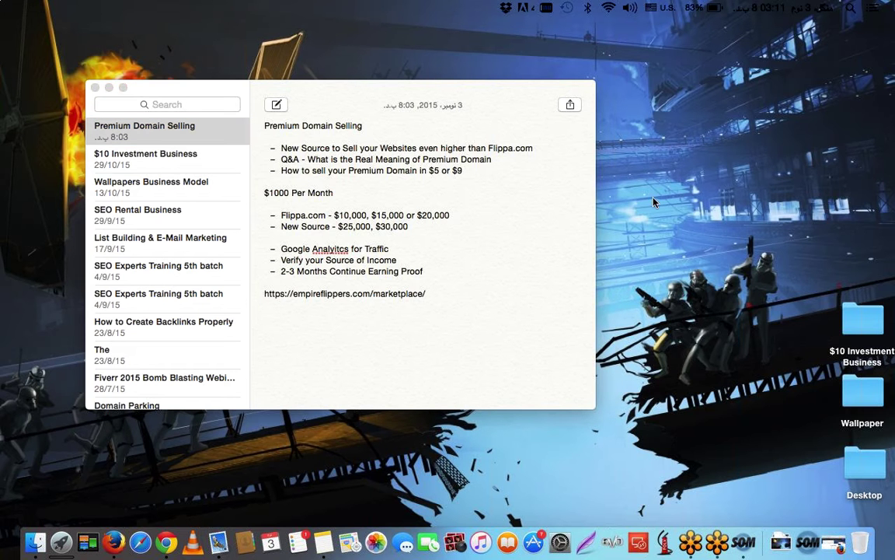
pyautogui.click(434, 315)
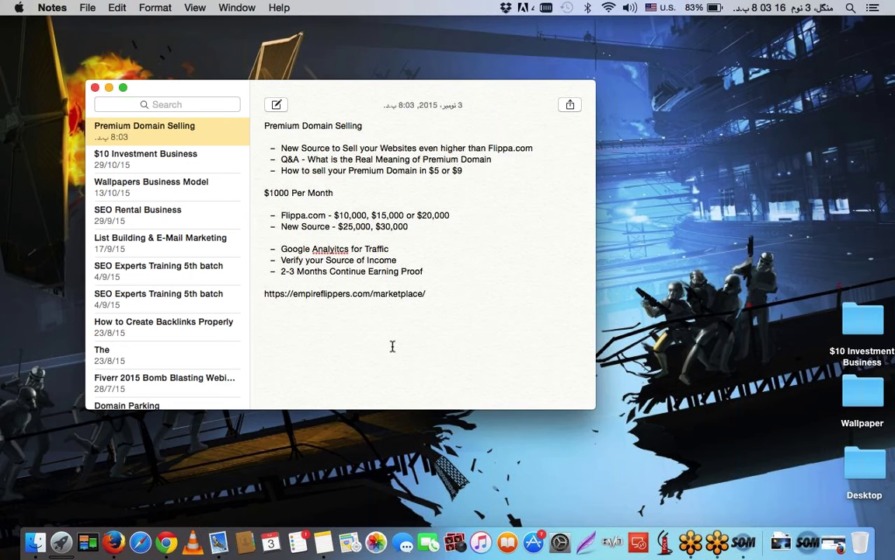
# - Switch to Firefox and skim the Empire Flippers marketplace page from the current listings to the footer and back
pyautogui.click(114, 542)
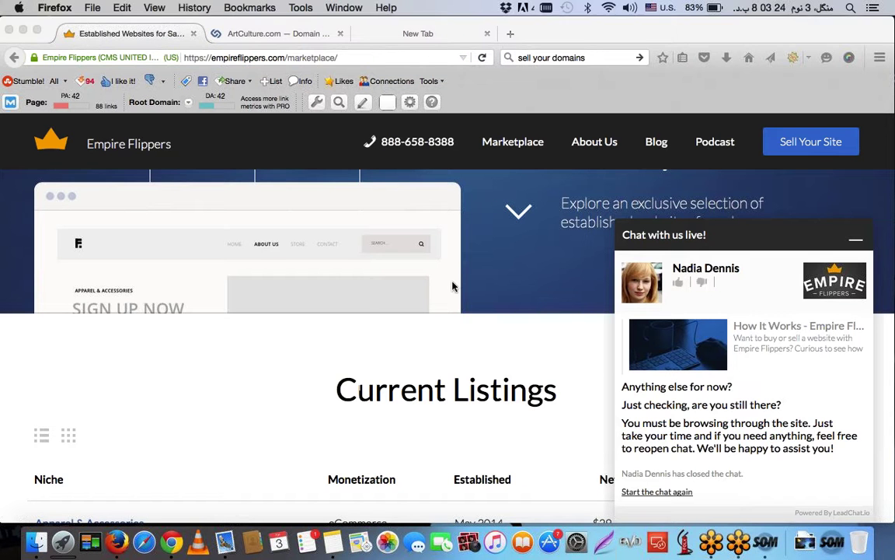
pyautogui.scroll(-15, 451, 286)
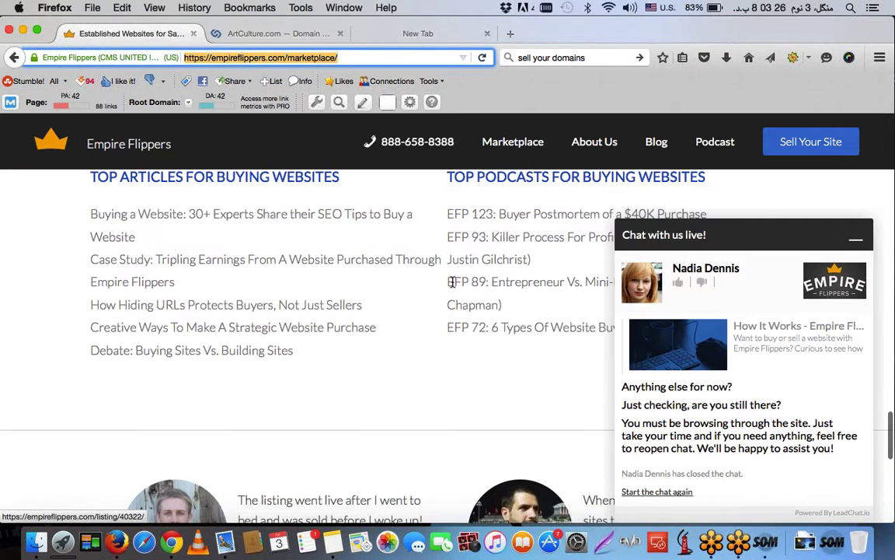
pyautogui.scroll(-5, 199, 270)
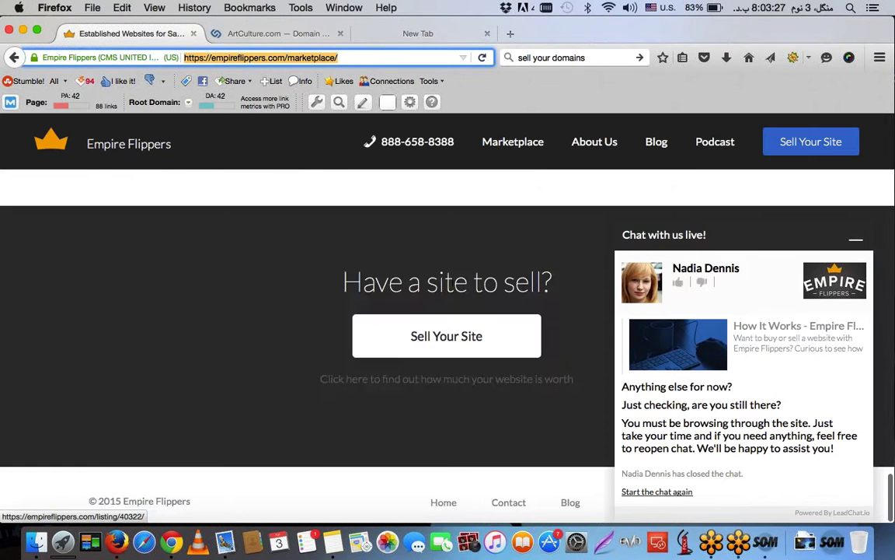
pyautogui.scroll(15, 202, 271)
# - Open the Empire Flippers home page and go to its website valuation tool
pyautogui.click(203, 272)
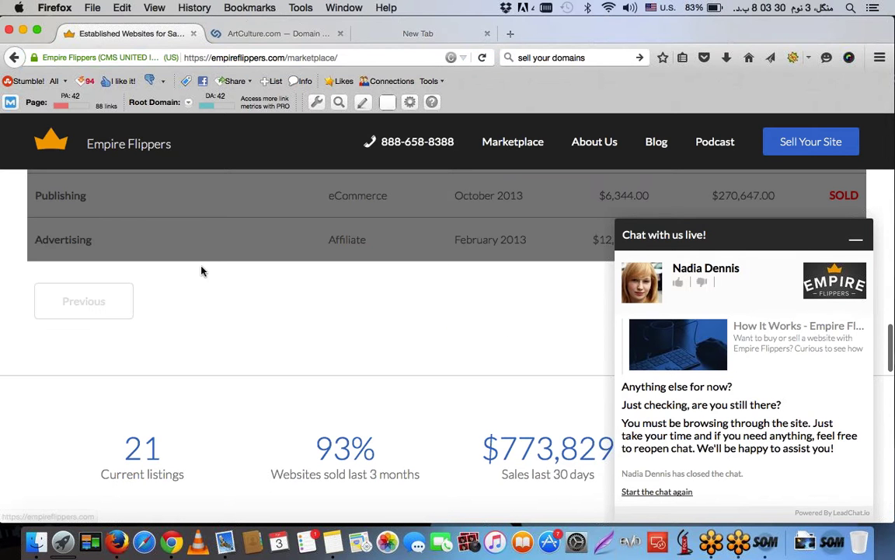
pyautogui.click(358, 309)
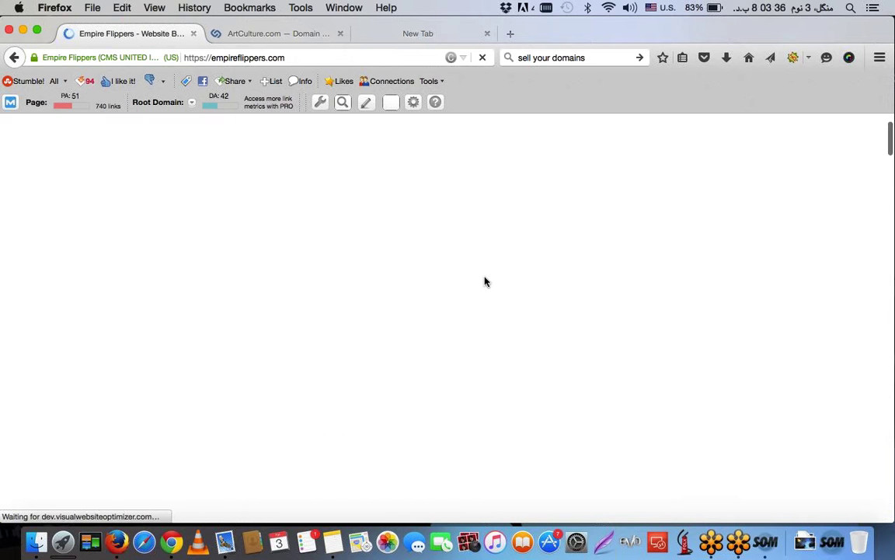
pyautogui.scroll(-10, 364, 343)
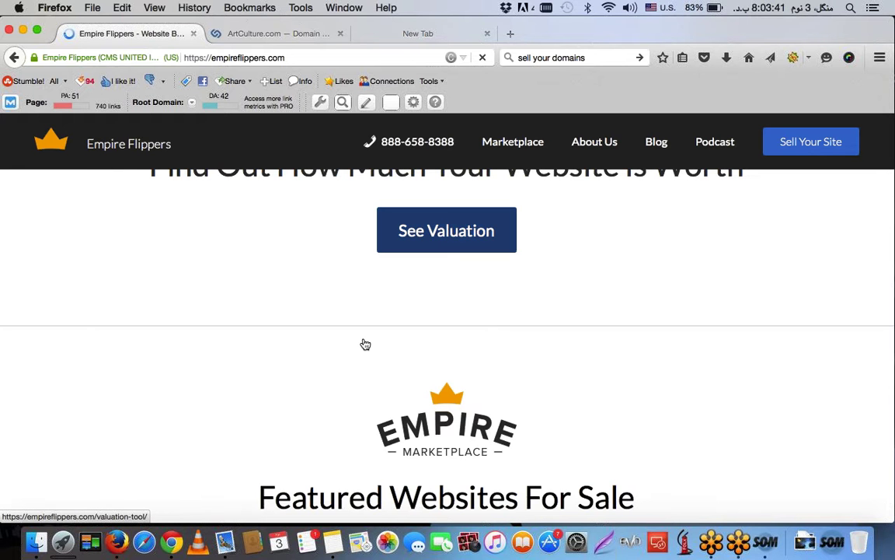
pyautogui.click(409, 240)
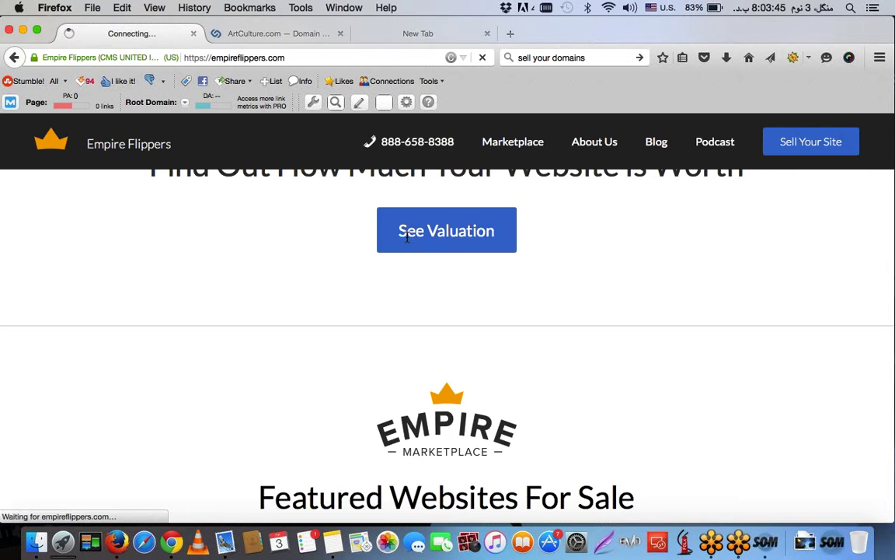
pyautogui.click(255, 58)
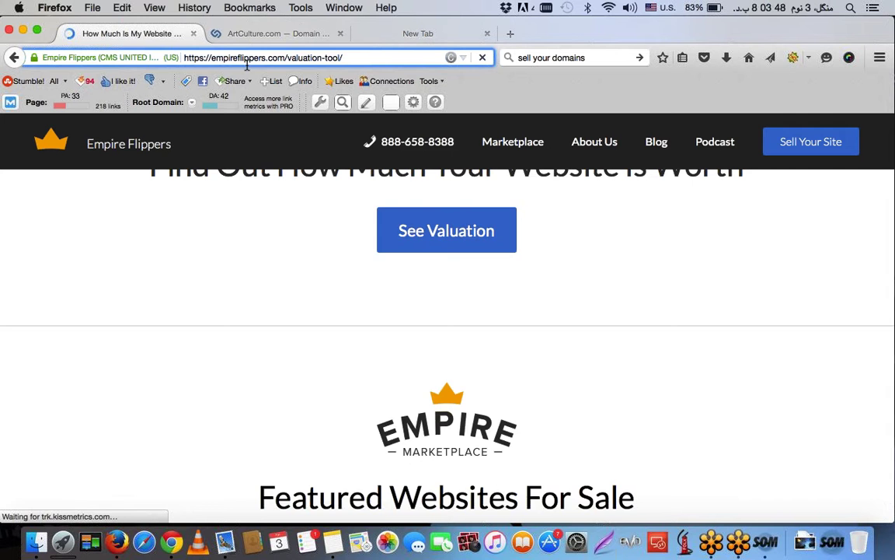
pyautogui.press('super+a')
pyautogui.press('super+c')
pyautogui.click(336, 536)
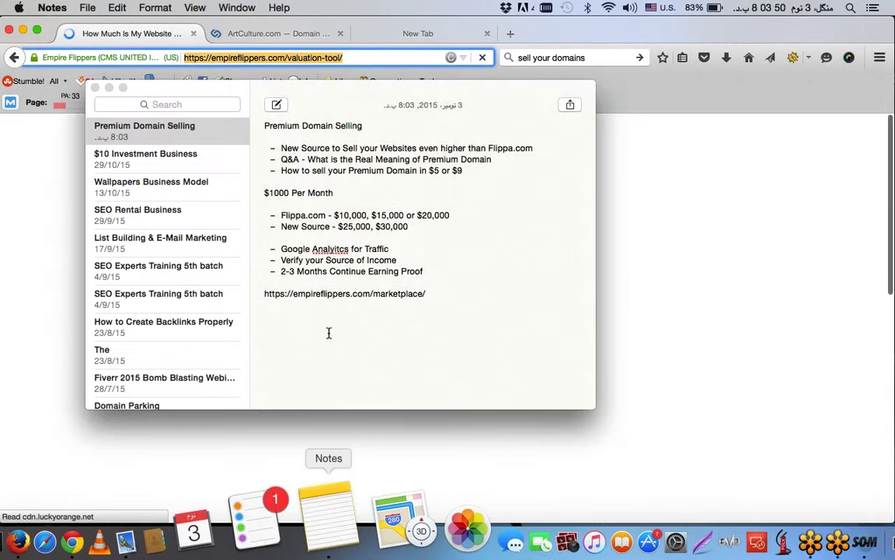
pyautogui.click(330, 332)
pyautogui.press('super+v')
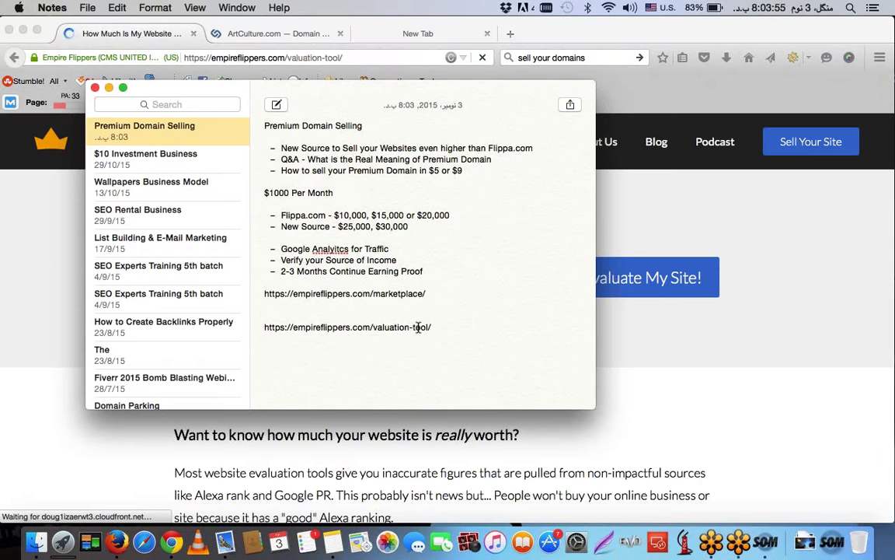
pyautogui.press('Up')
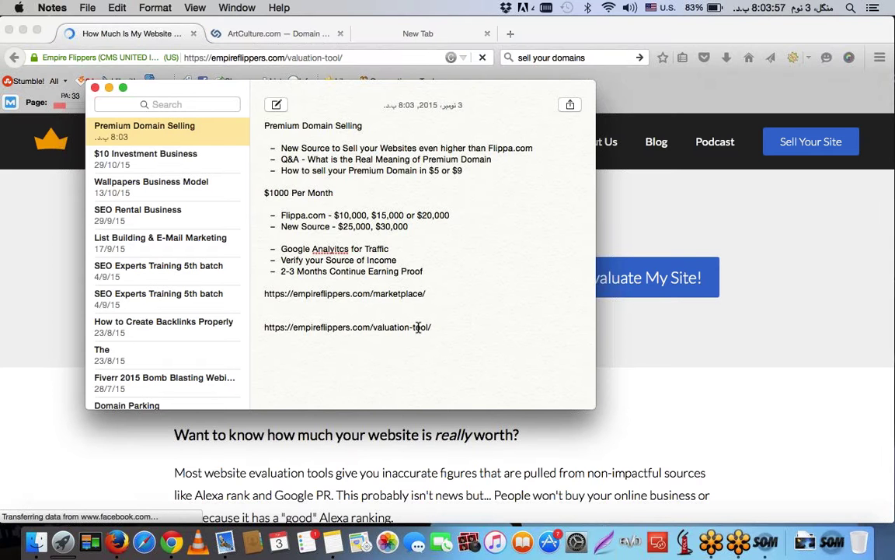
pyautogui.click(353, 459)
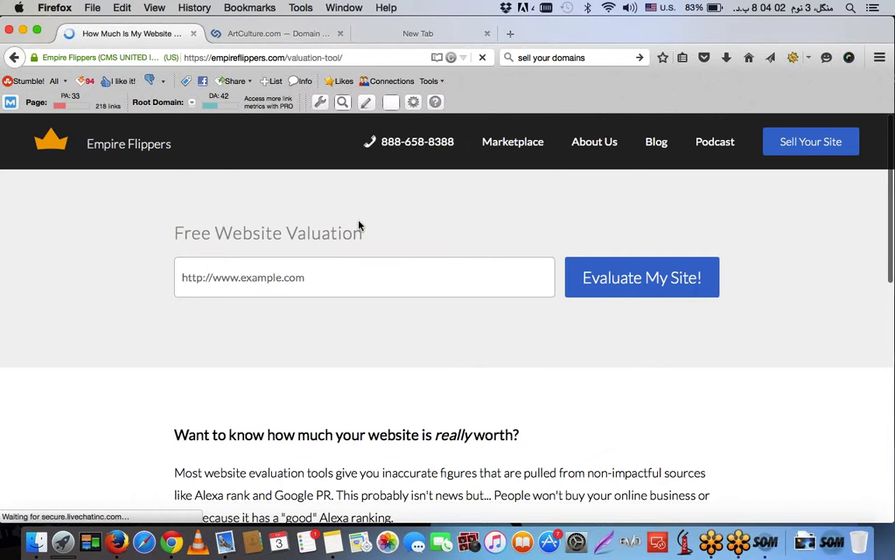
# - Try to paste the page heading "Free Website Valuation" above the valuation tool link in the note, and undo it
pyautogui.tripleClick(360, 226)
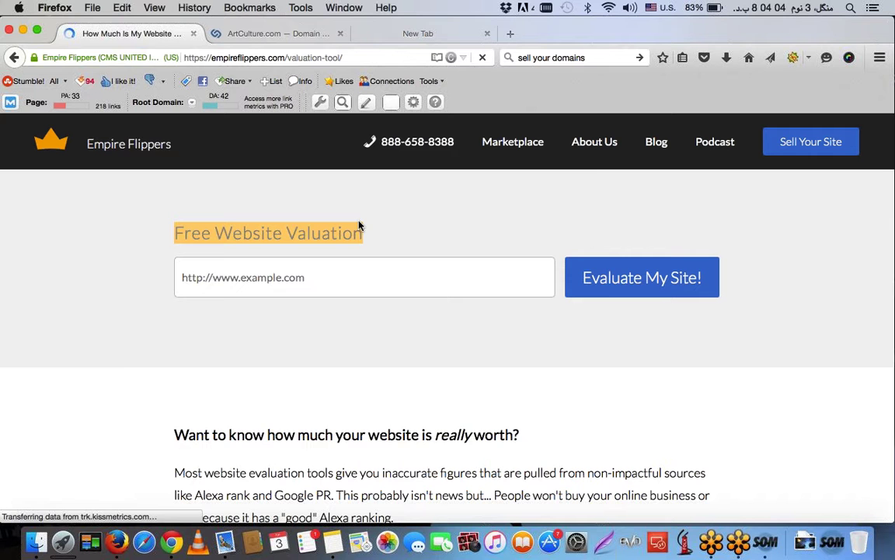
pyautogui.press('super+c')
pyautogui.click(332, 542)
pyautogui.press('super+v')
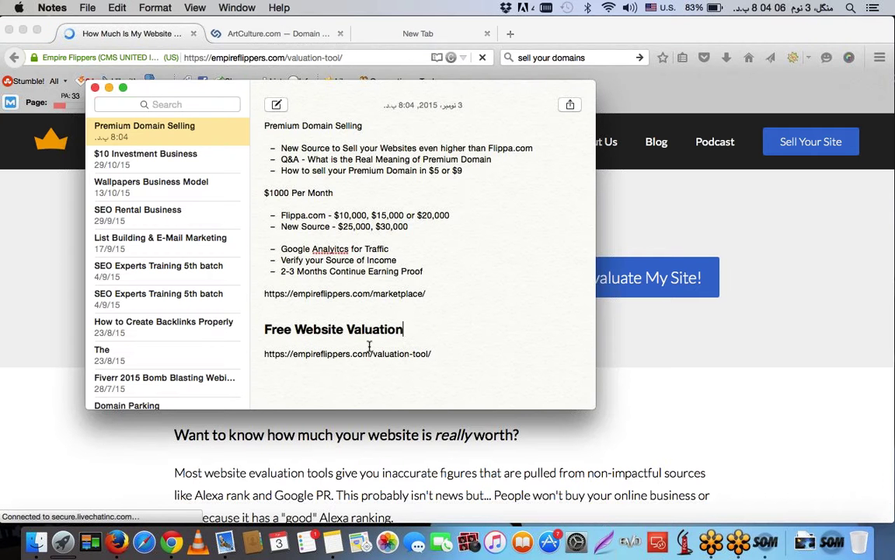
pyautogui.click(265, 354)
pyautogui.press('BackSpace')
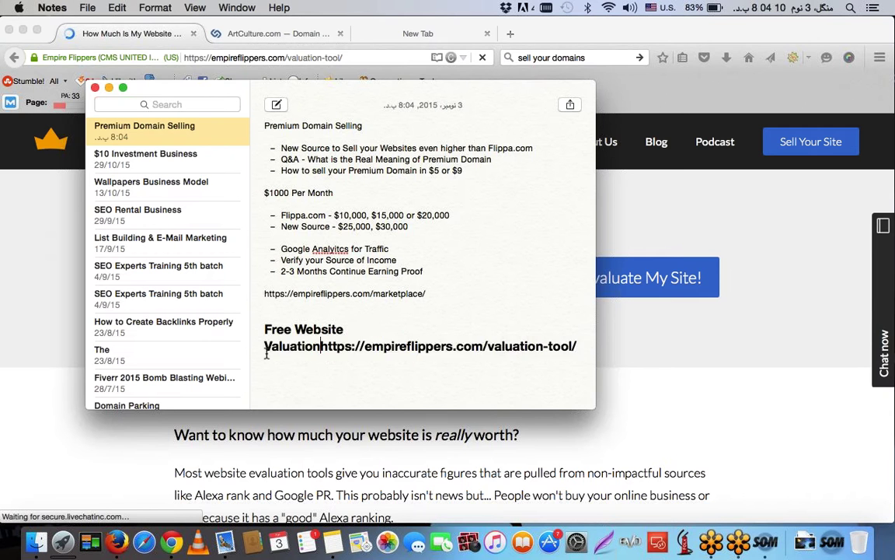
pyautogui.press('Return')
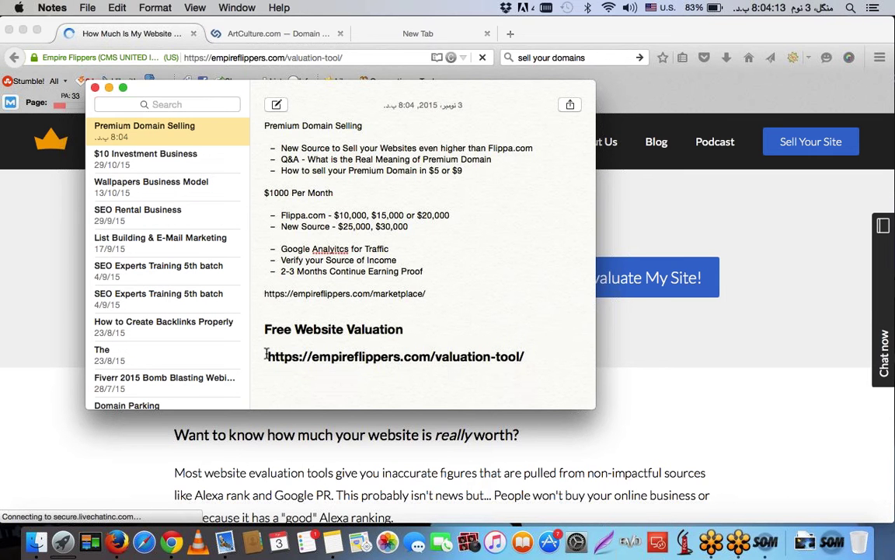
pyautogui.press('super+z')
pyautogui.press('super+z')
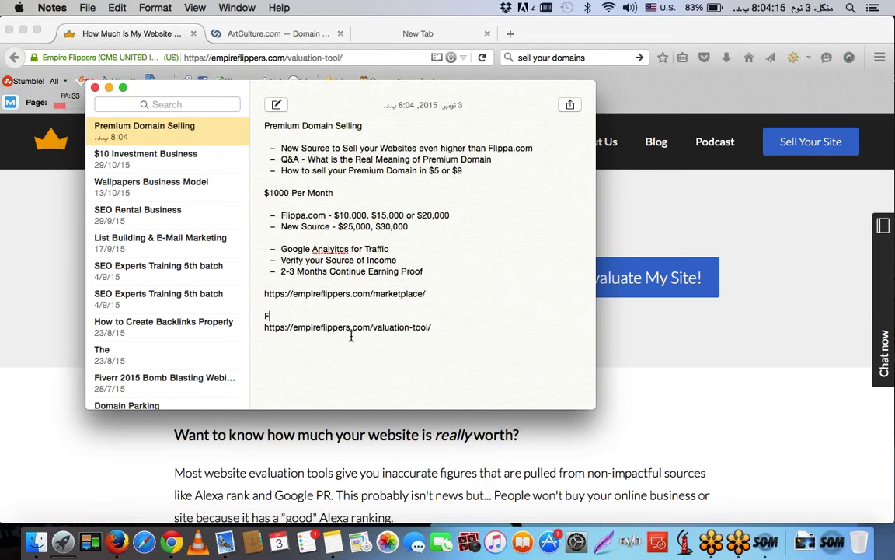
# - Write "Free Website Valuation" on the line above the valuation tool link in the note and return to the browser
pyautogui.write('ree')
pyautogui.moveTo(304, 91); pyautogui.dragTo(483, 83)
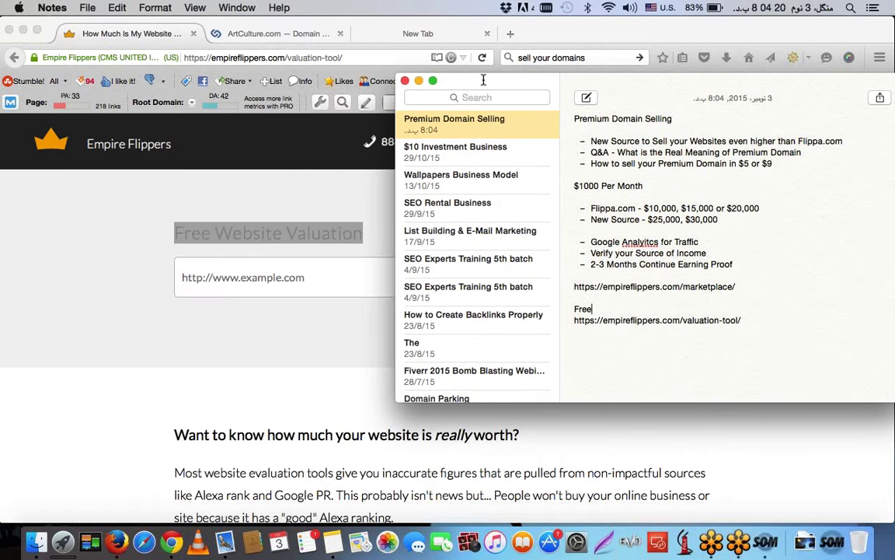
pyautogui.write('Website Valuation')
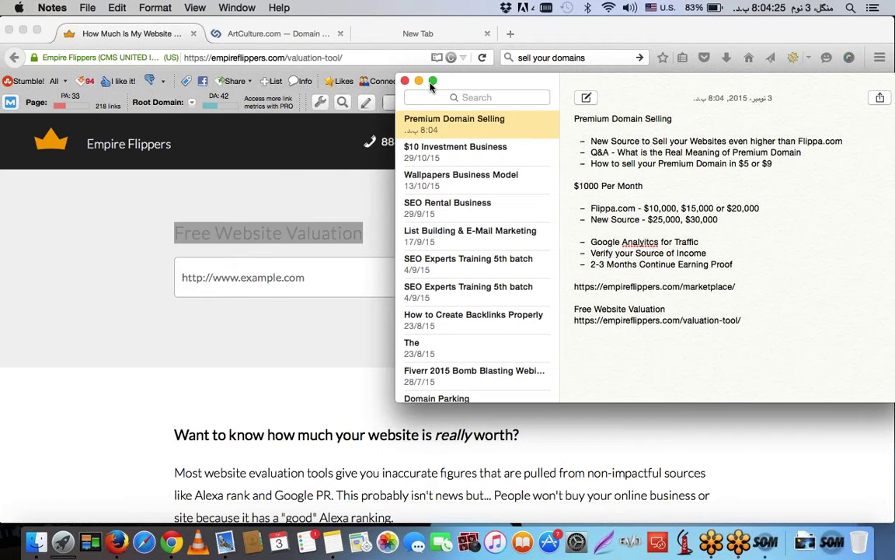
pyautogui.moveTo(544, 90); pyautogui.dragTo(351, 88)
pyautogui.press('super+h')
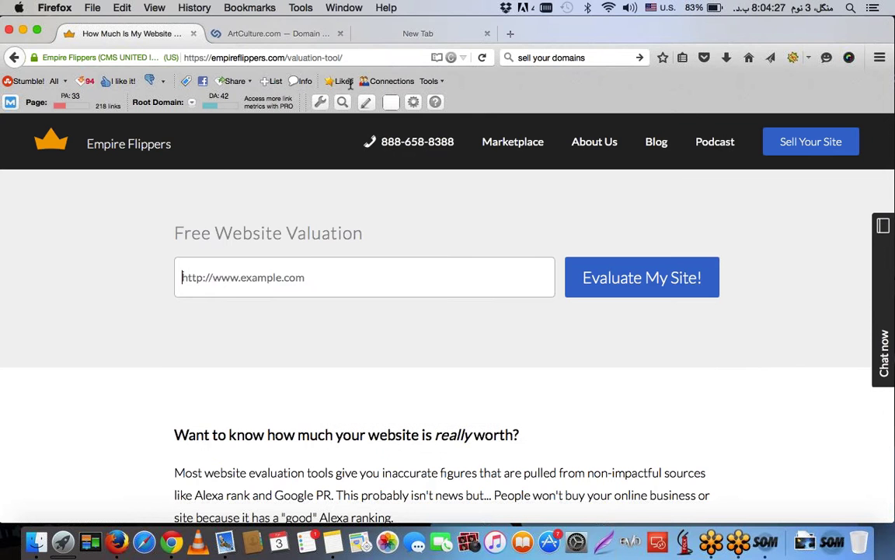
pyautogui.write('http://')
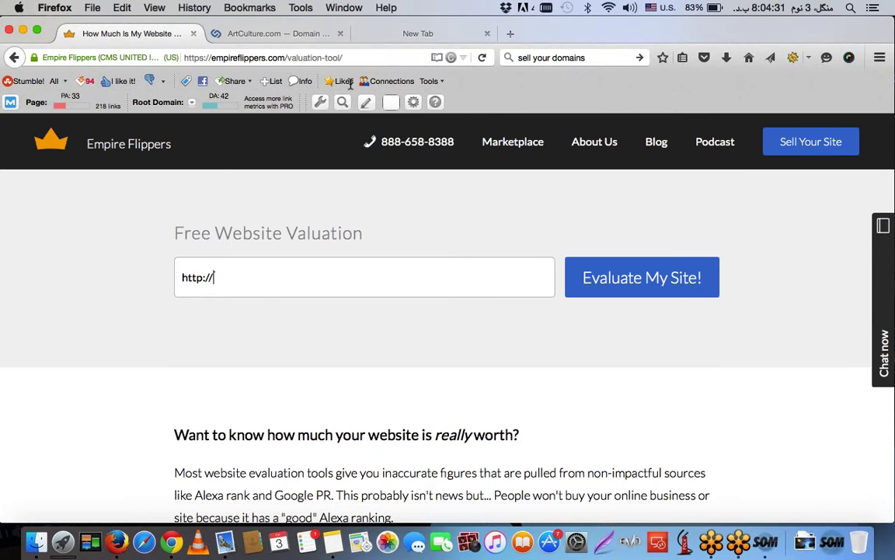
pyautogui.write('artculture.com/')
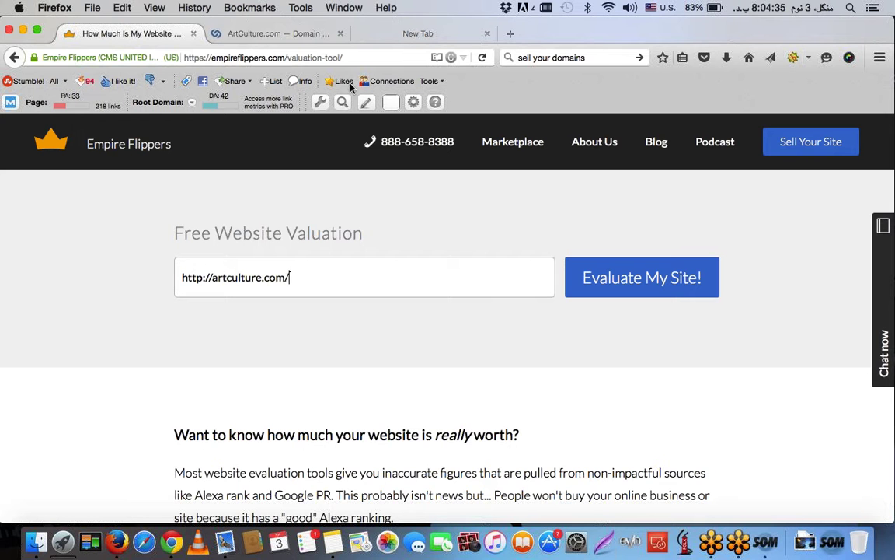
pyautogui.press('Return')
pyautogui.click(616, 290)
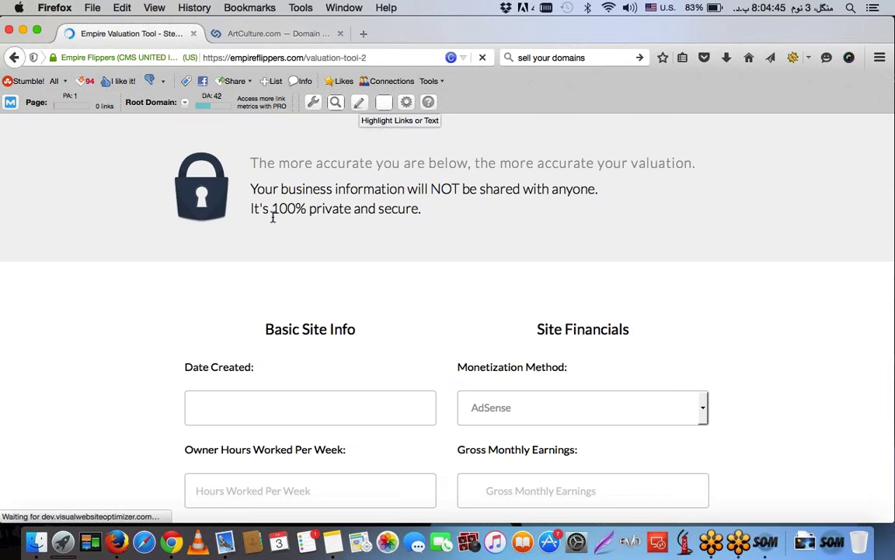
# - Set the site's creation date to 01/01/2015 and keep AdSense as the monetization method after checking the other options
pyautogui.scroll(-3, 264, 249)
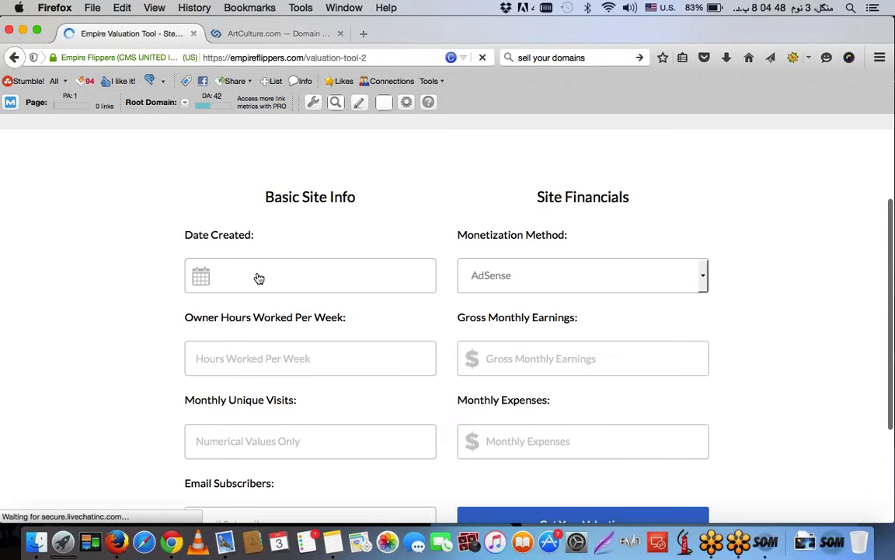
pyautogui.click(256, 278)
pyautogui.click(246, 309)
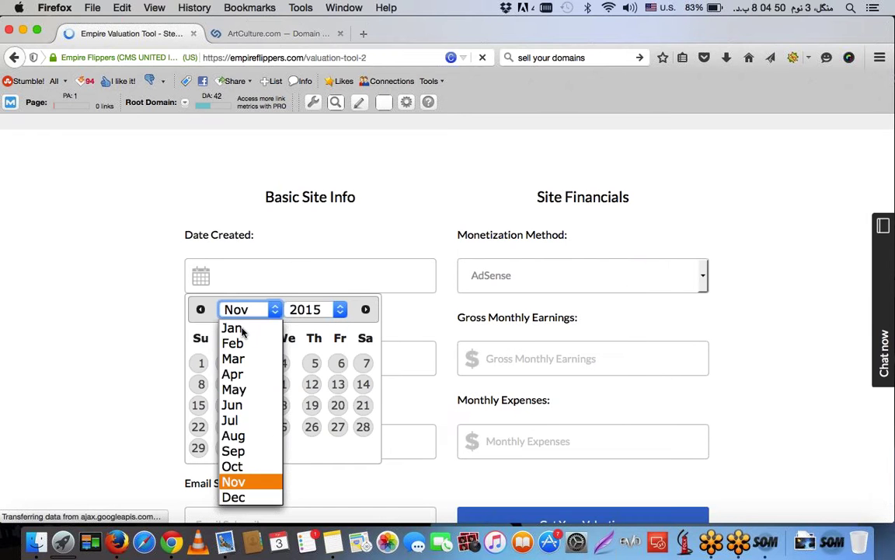
pyautogui.click(234, 327)
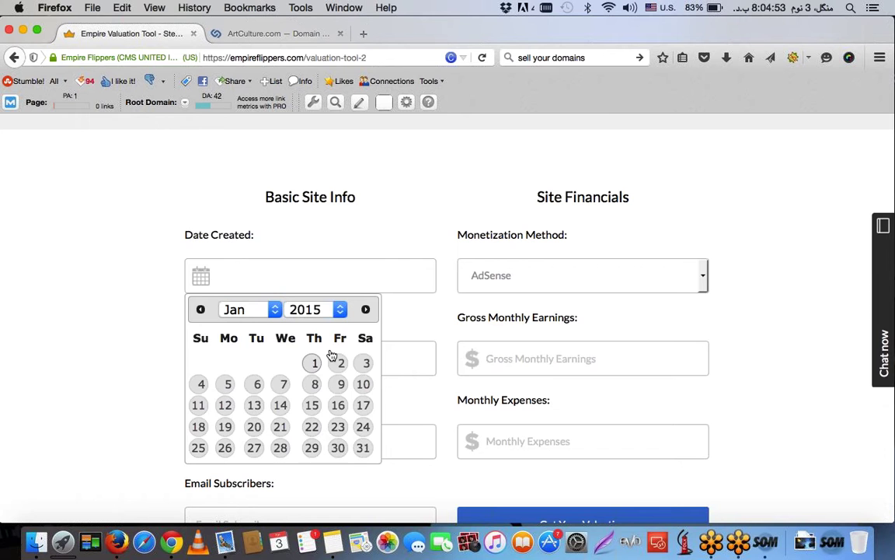
pyautogui.click(314, 362)
pyautogui.scroll(-1, 308, 355)
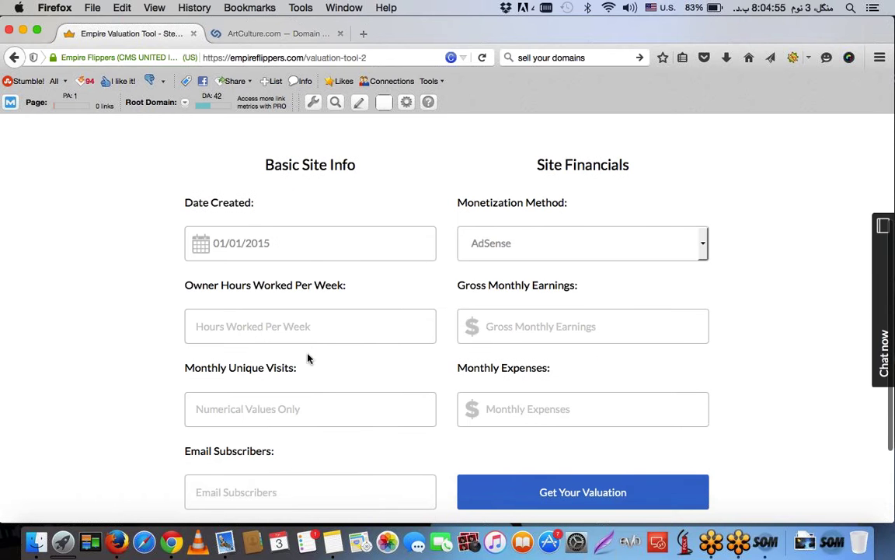
pyautogui.click(499, 246)
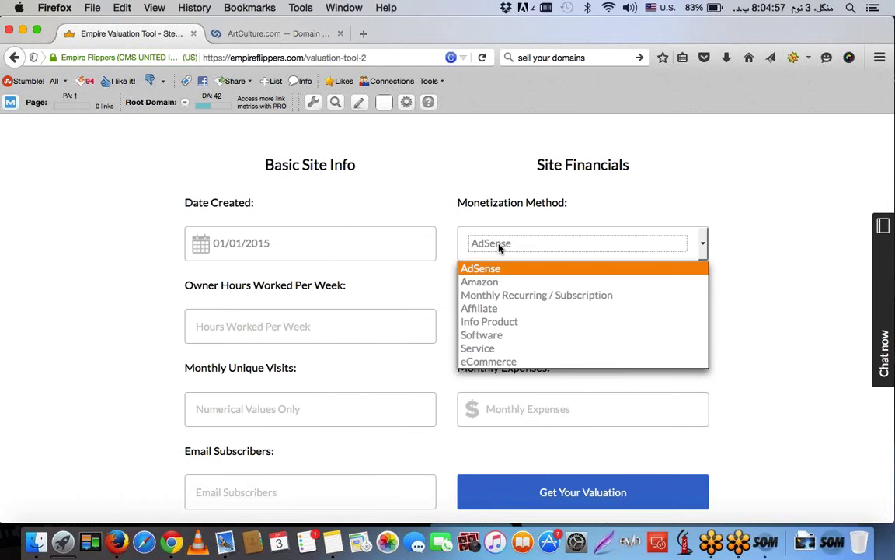
pyautogui.click(499, 246)
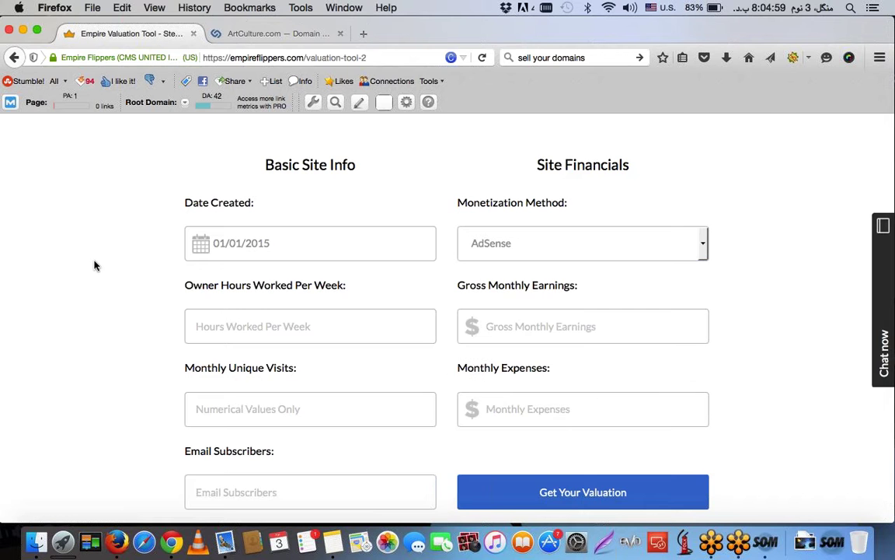
# - Enter 25 owner hours worked per week and gross monthly earnings of $1,000
pyautogui.scroll(-3, 94, 264)
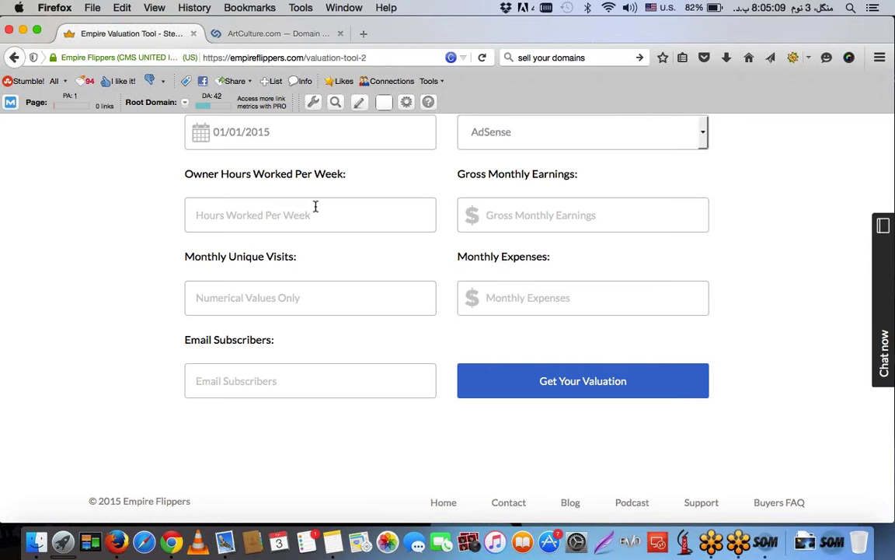
pyautogui.write('25')
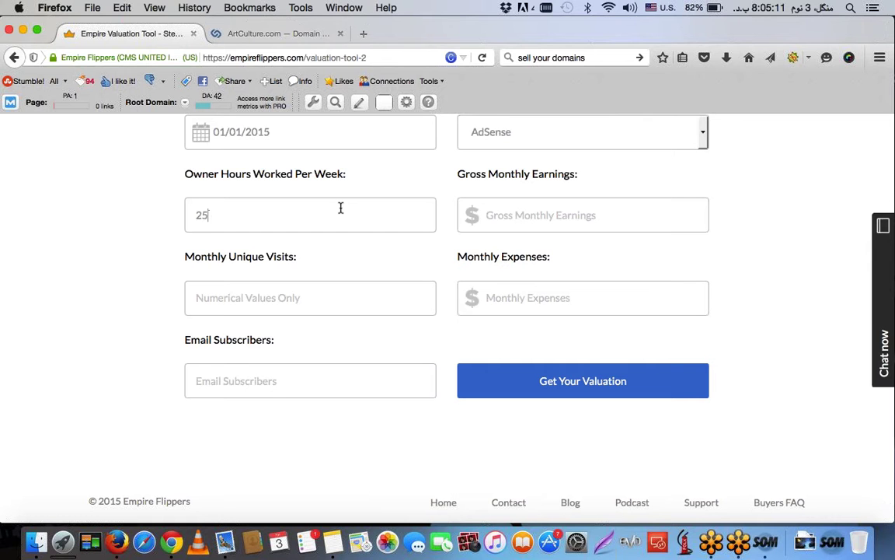
pyautogui.click(576, 226)
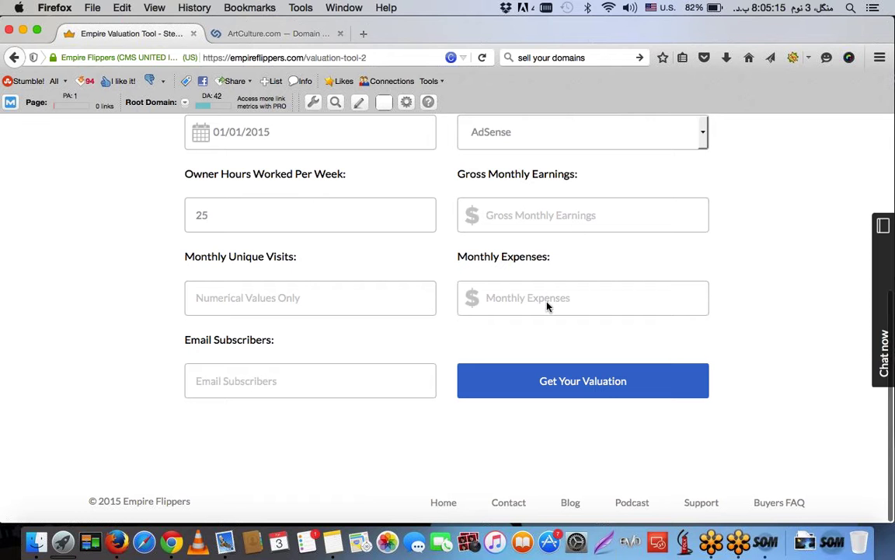
pyautogui.scroll(-1, 521, 293)
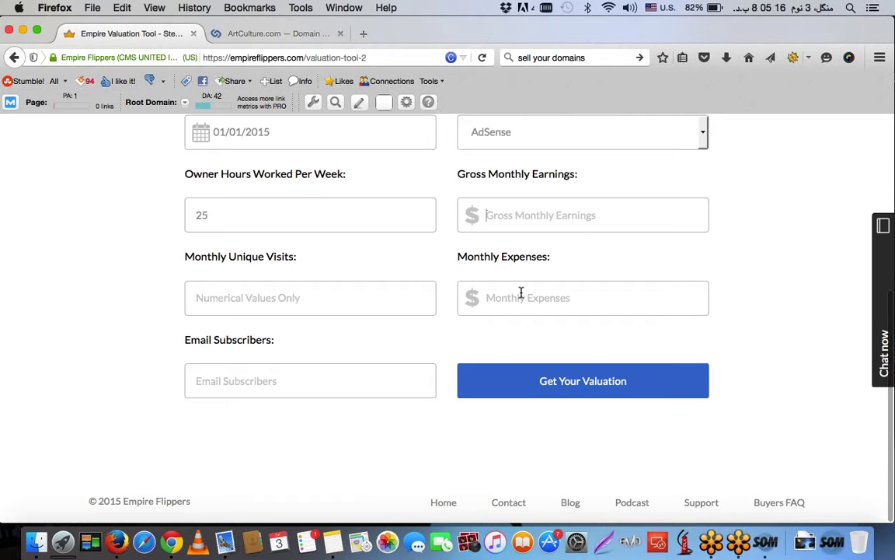
pyautogui.write('1000')
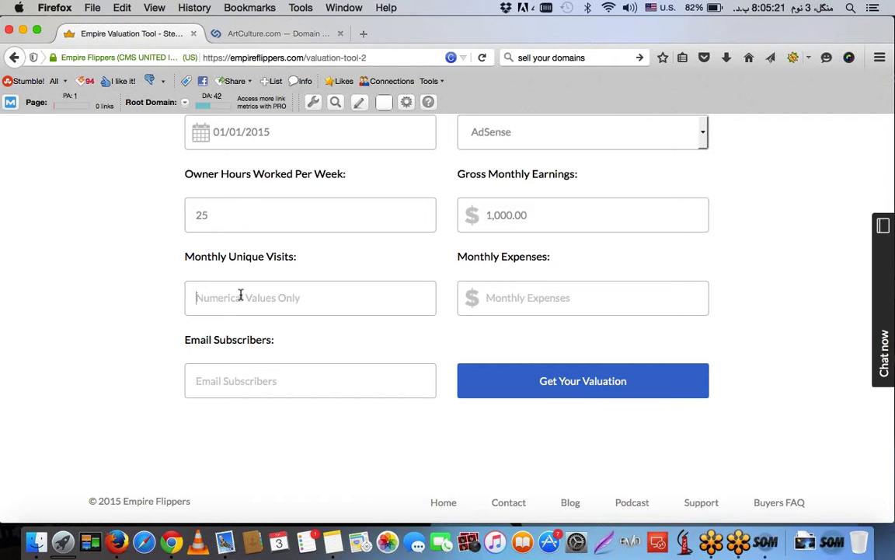
# - Enter 100,000 monthly unique visits and monthly expenses of $50.00
pyautogui.write('100')
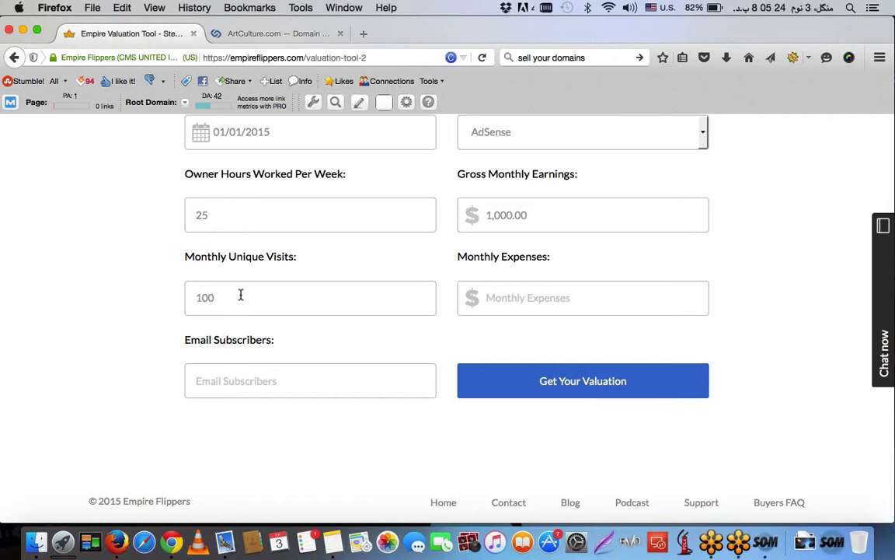
pyautogui.write('000')
pyautogui.click(589, 311)
pyautogui.write('50')
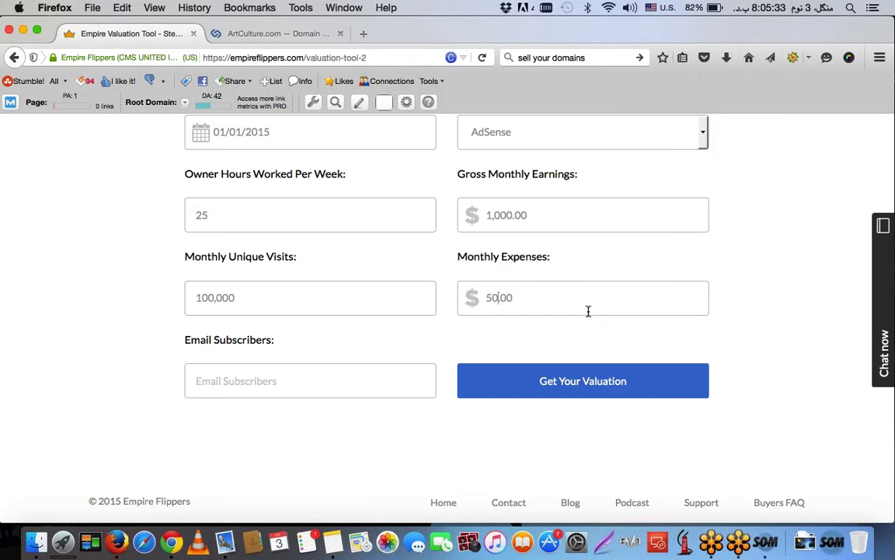
pyautogui.write('.')
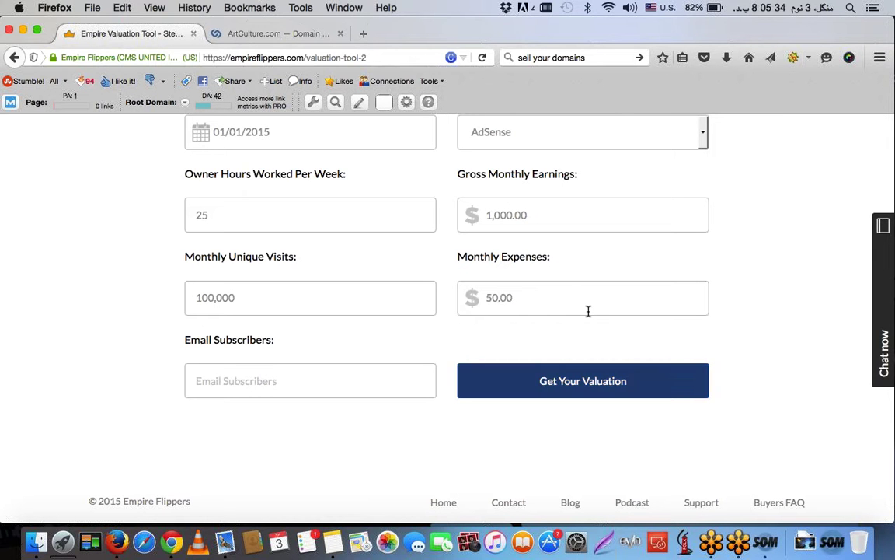
# - Try to get the valuation with the Email Subscribers field left empty
pyautogui.click(326, 386)
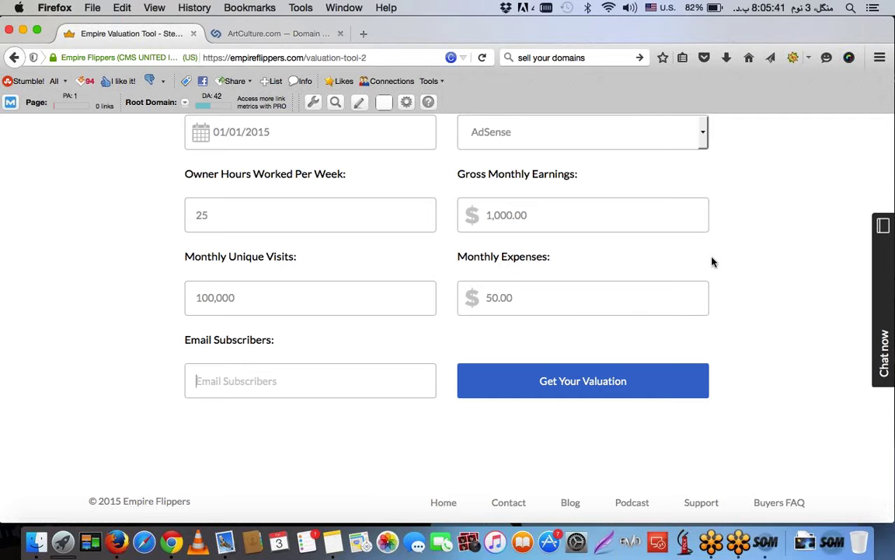
pyautogui.click(750, 290)
pyautogui.click(523, 379)
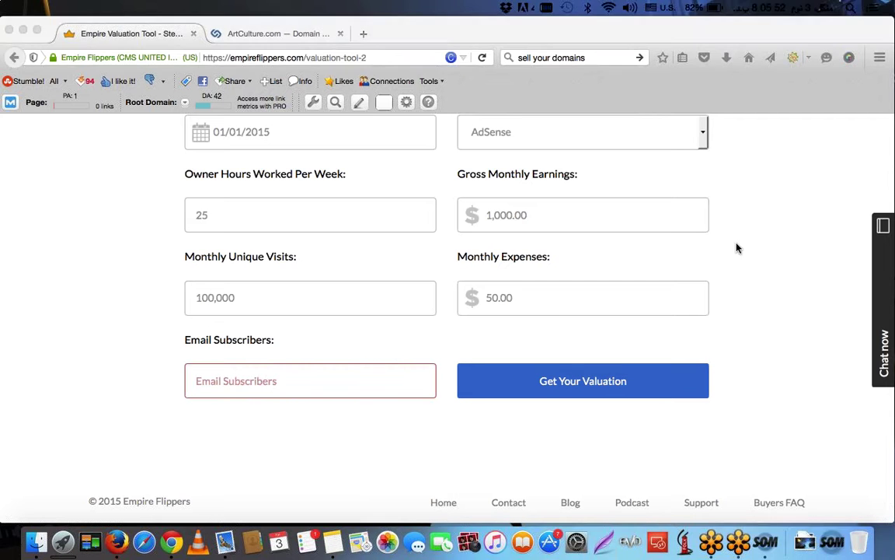
pyautogui.click(737, 248)
# - Look over the filled-in valuation form from the privacy notice to the email subscribers field and back
pyautogui.scroll(10, 737, 248)
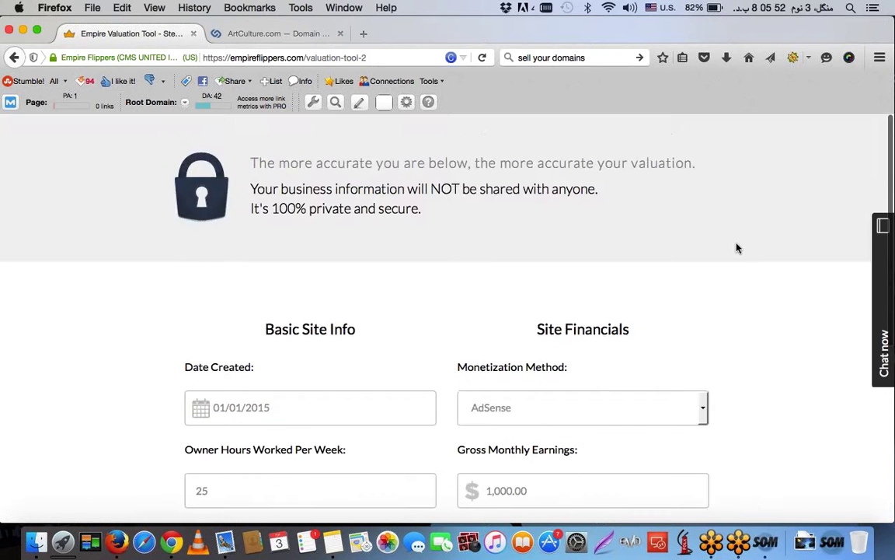
pyautogui.scroll(-10, 737, 248)
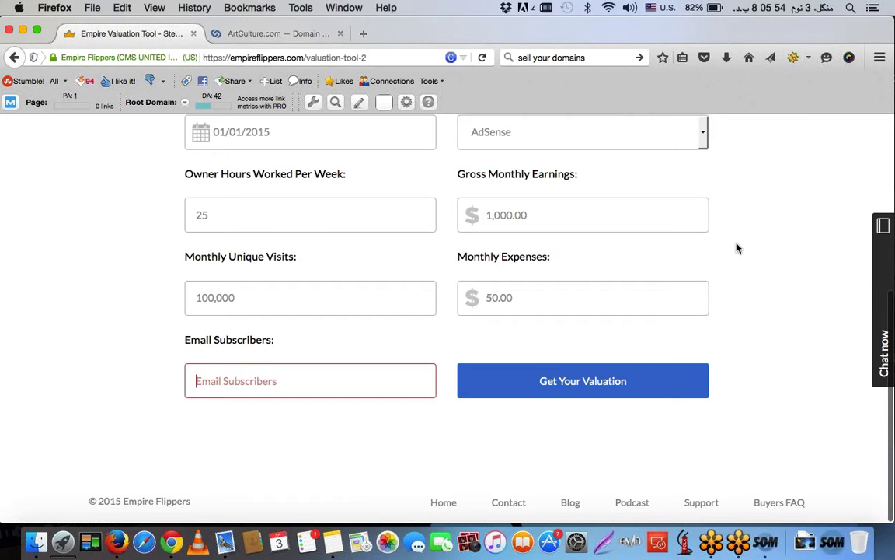
pyautogui.scroll(5, 530, 212)
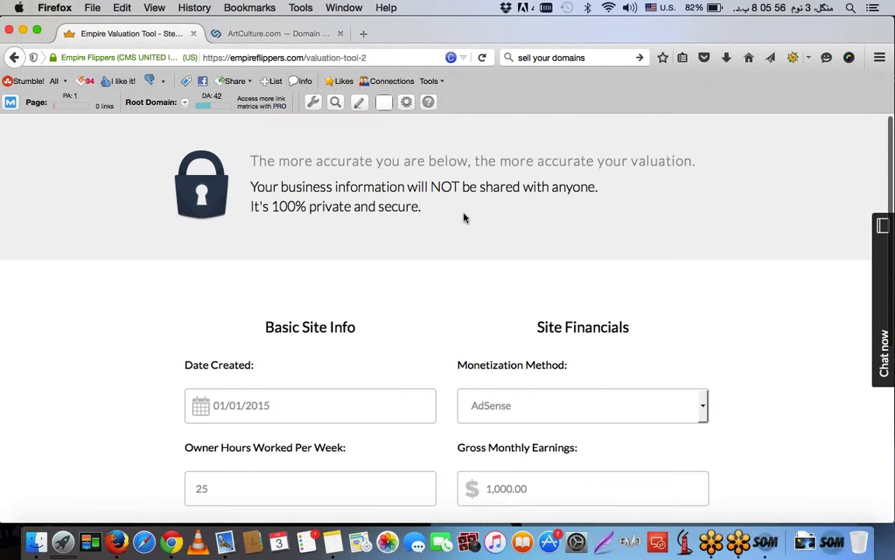
pyautogui.scroll(-3, 464, 217)
pyautogui.scroll(3, 464, 217)
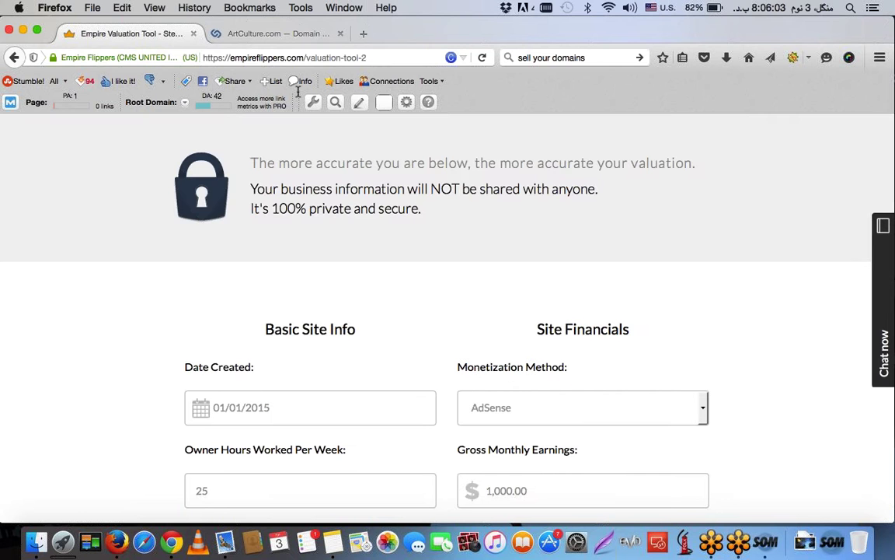
# - Open estibot.com in a new browser tab
pyautogui.click(363, 34)
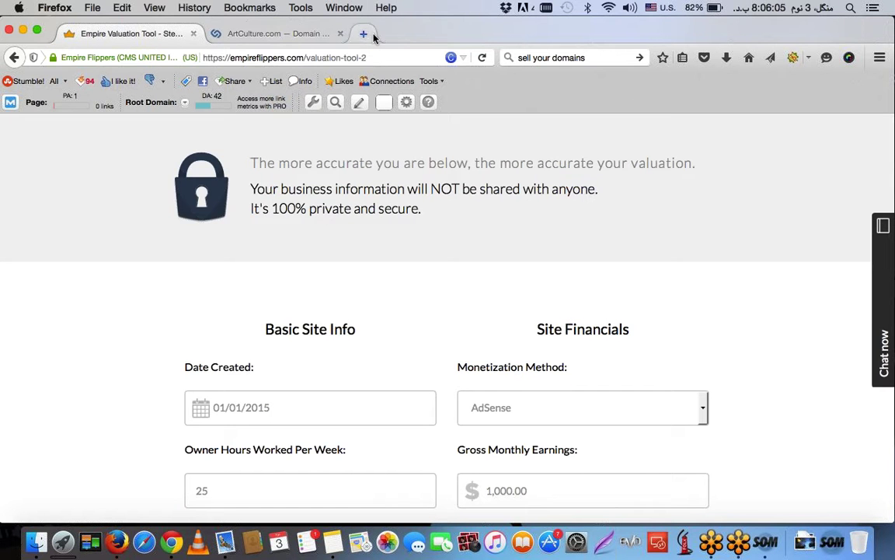
pyautogui.write('esti')
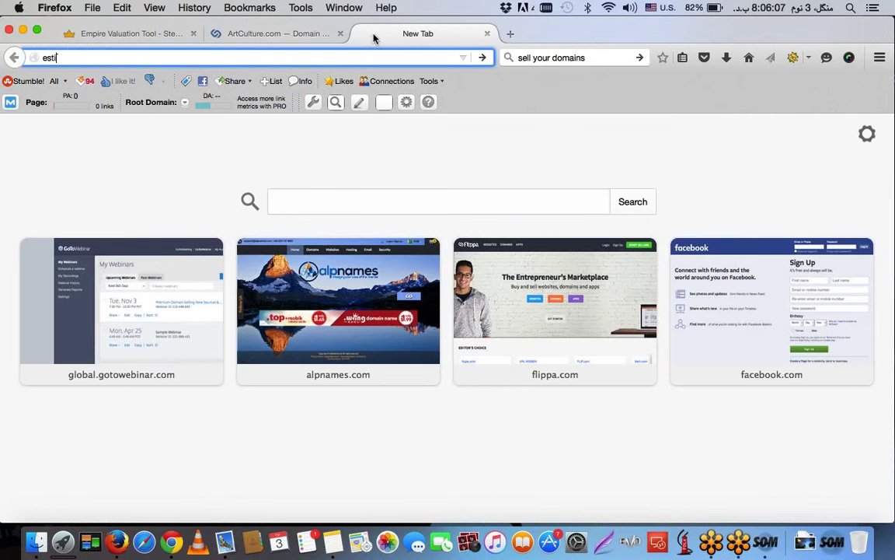
pyautogui.write('bot.co')
pyautogui.press('Return')
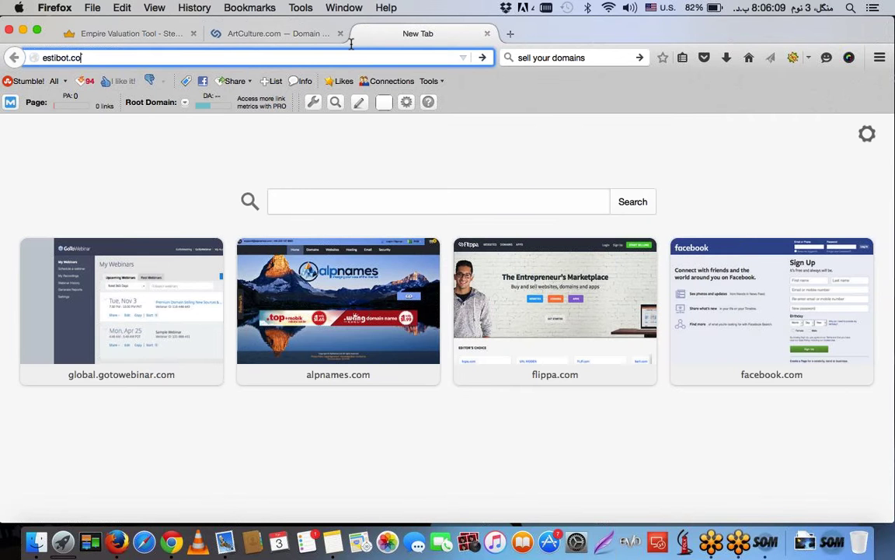
pyautogui.write('m')
pyautogui.press('Return')
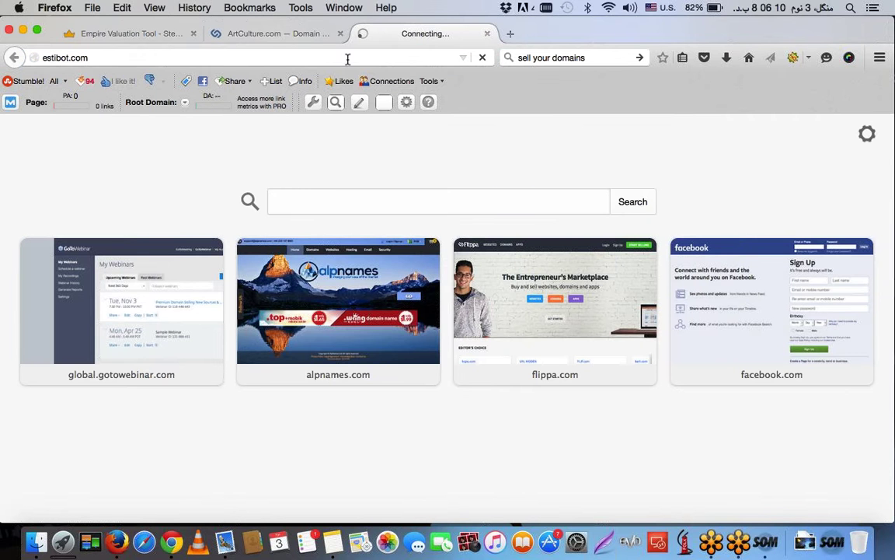
# - Switch to Notes and head the empireflippers.com/valuation-tool link with "Free Website Valuation"
pyautogui.click(287, 60)
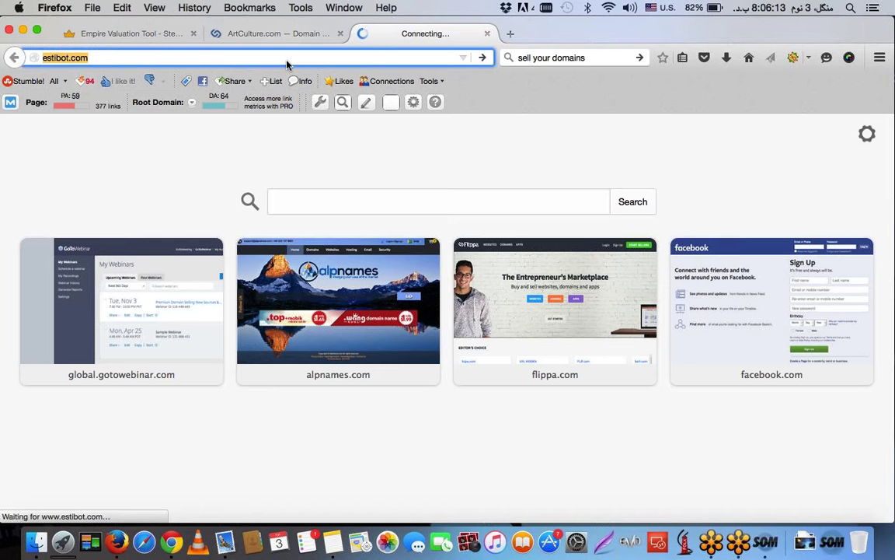
pyautogui.click(329, 520)
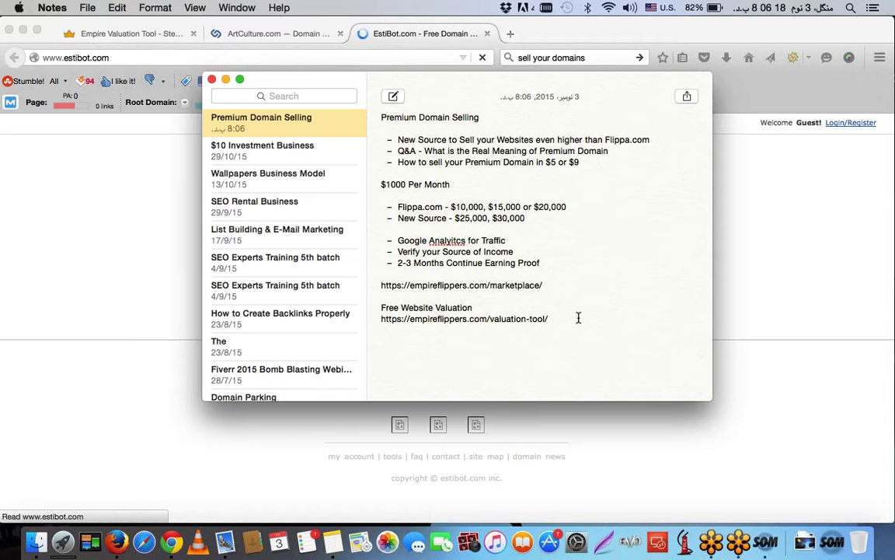
pyautogui.write('Free Website Valuation')
pyautogui.press('super+z')
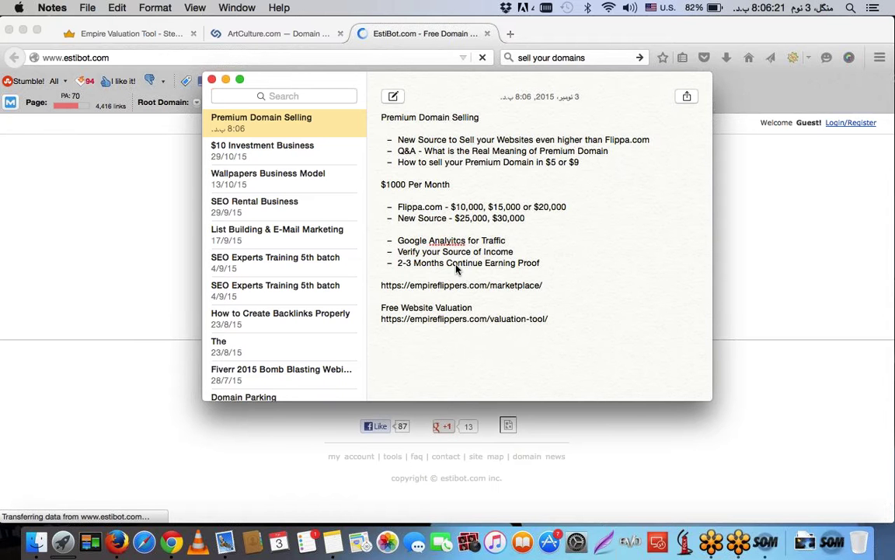
pyautogui.press('Return')
pyautogui.press('super+Tab')
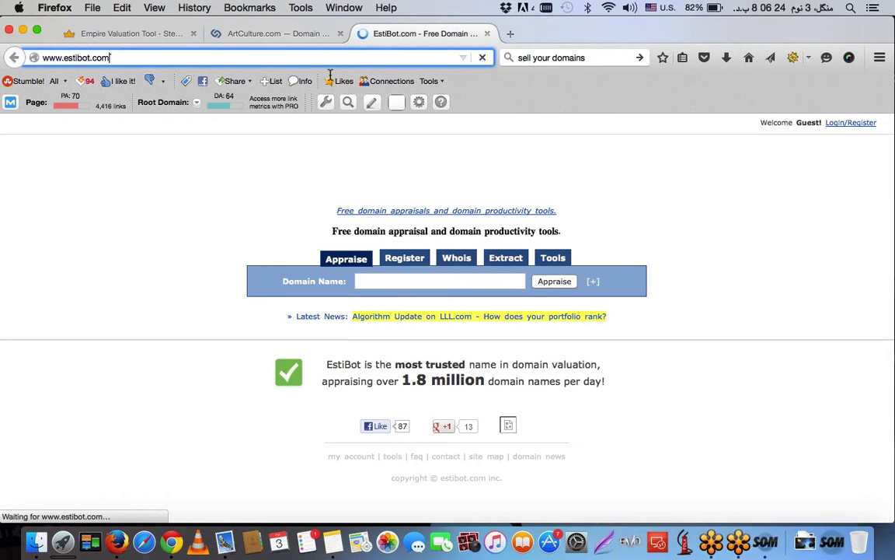
pyautogui.press('super+a')
pyautogui.press('super+c')
pyautogui.press('super+Tab')
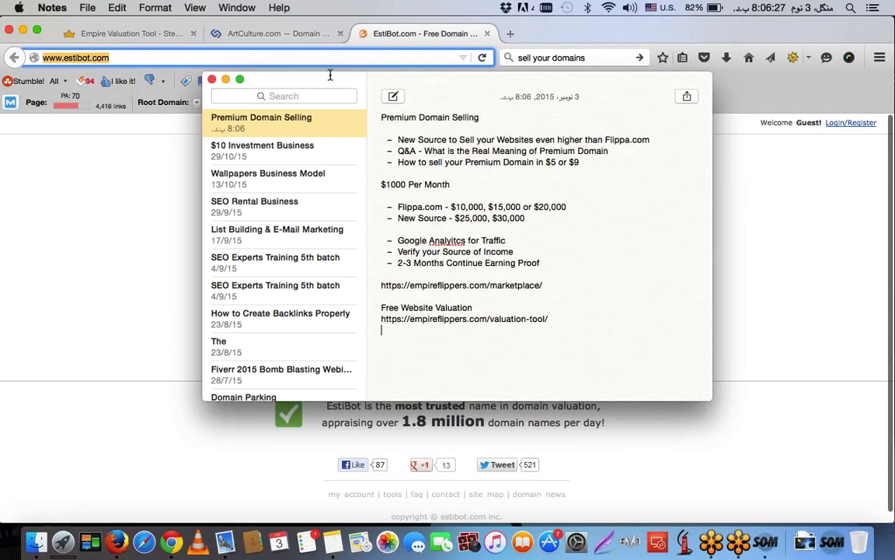
pyautogui.press('Return')
pyautogui.press('super+v')
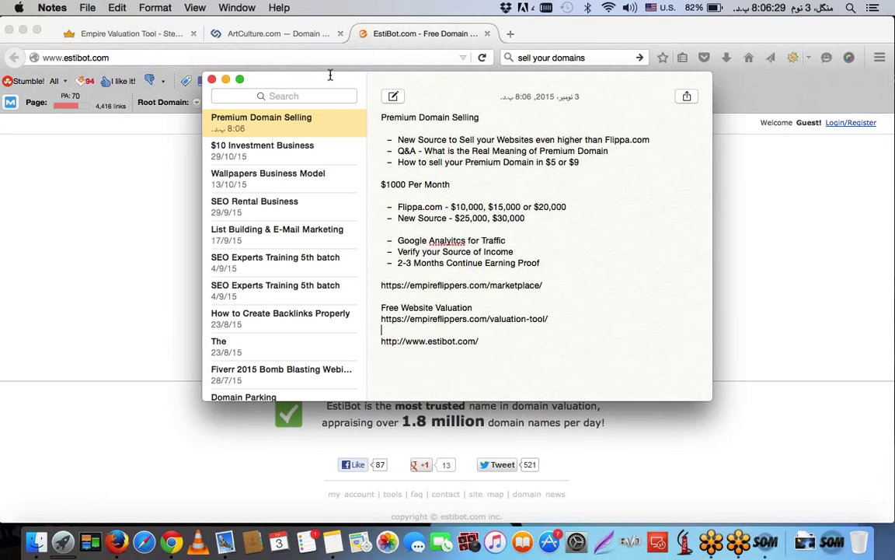
# - Add the heading "Estibot Free Domain Appraisal tool" directly above the estibot.com link in the note
pyautogui.press('Up')
pyautogui.press('Return')
pyautogui.write('Estibot')
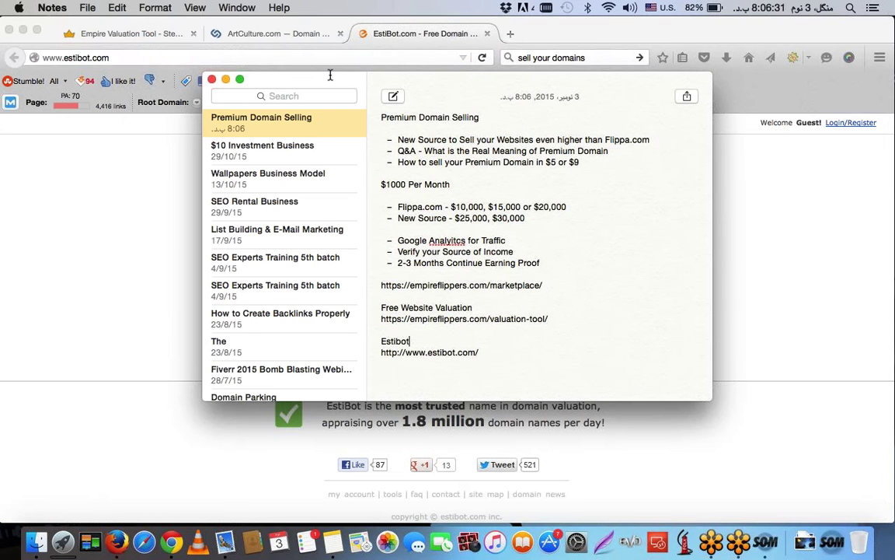
pyautogui.write(' Free Domain Appr')
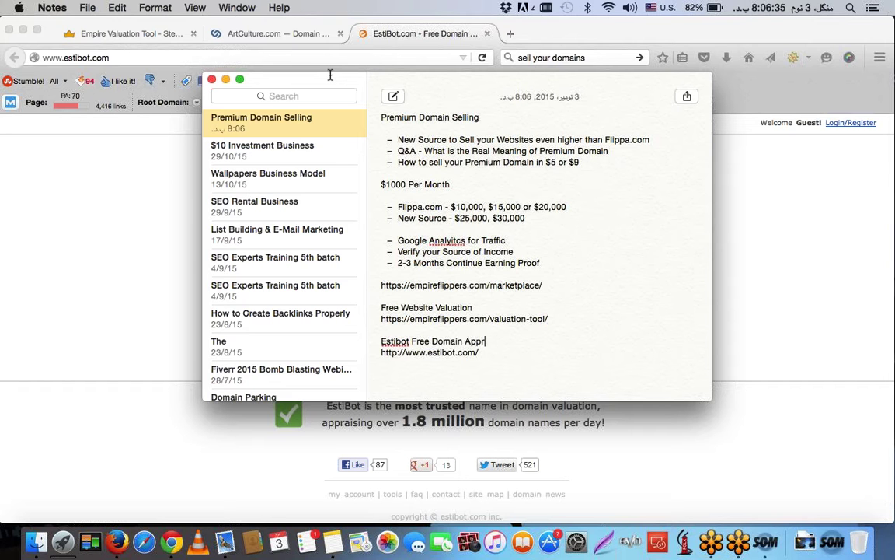
pyautogui.write('aisal tool')
# - Switch back to Firefox and have EstiBot appraise the domain artculture.com
pyautogui.press('super+Tab')
pyautogui.click(120, 351)
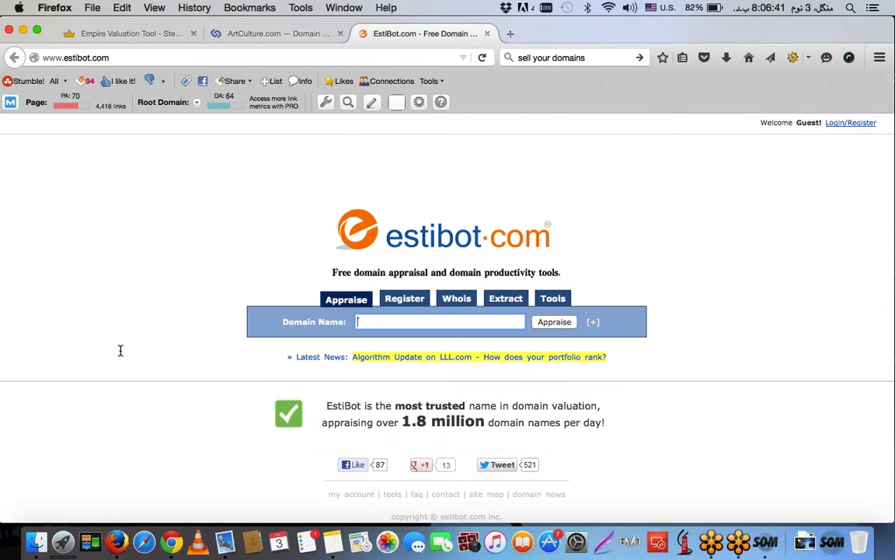
pyautogui.write('artculture.com')
pyautogui.click(556, 322)
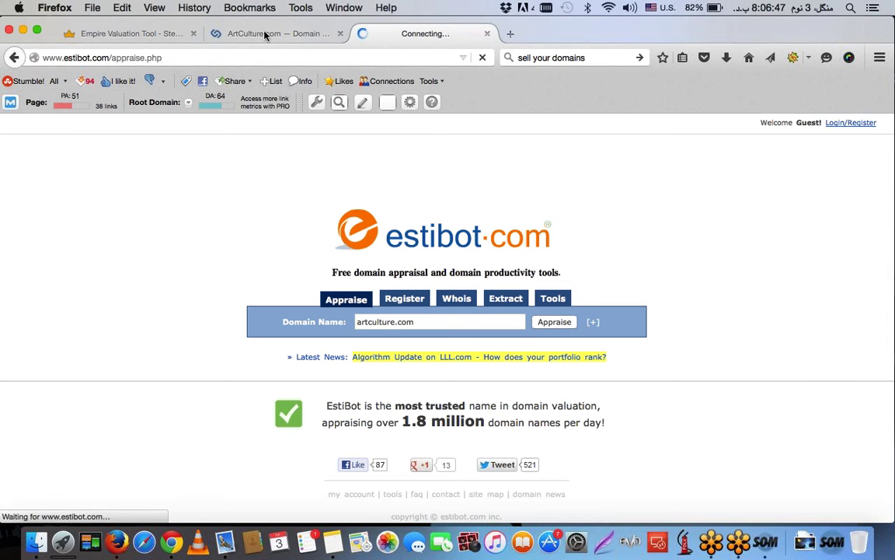
# - Open Flippa's list of just-sold domains and clear the old query from the browser's search field
pyautogui.click(233, 34)
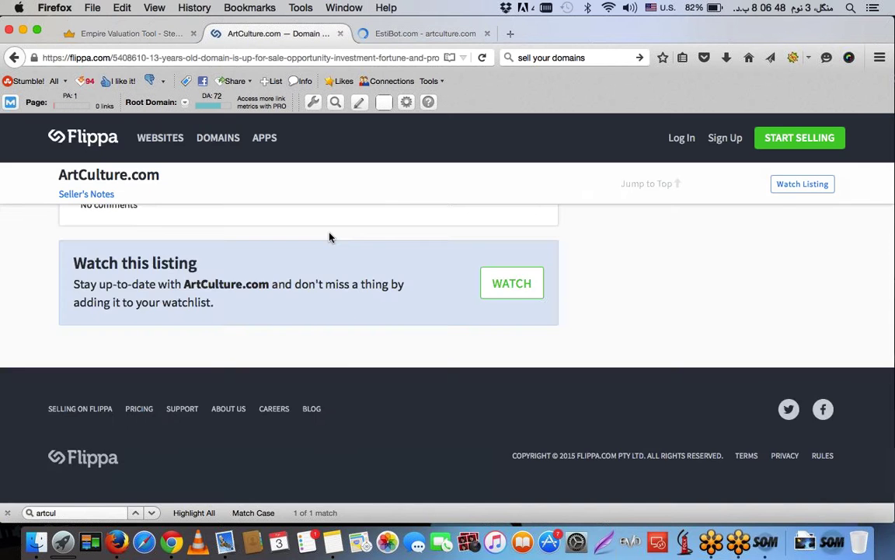
pyautogui.scroll(20, 330, 237)
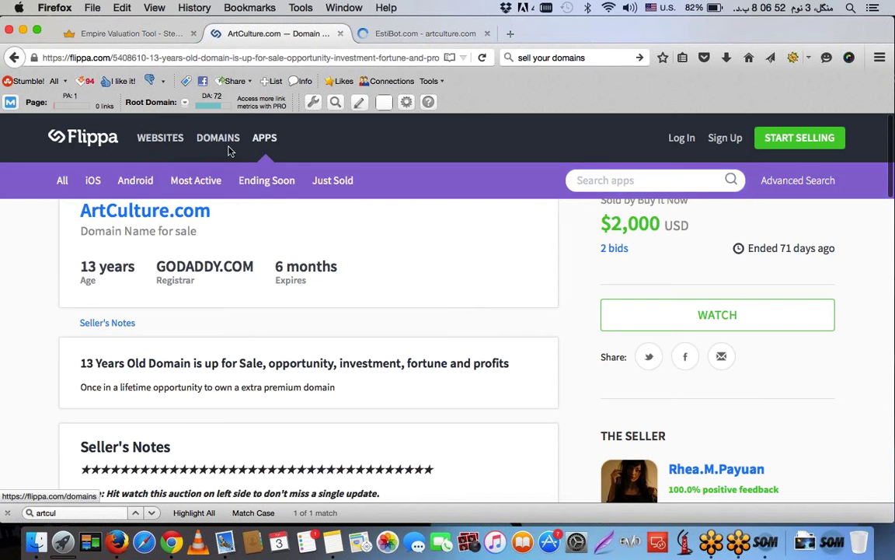
pyautogui.moveTo(231, 155)
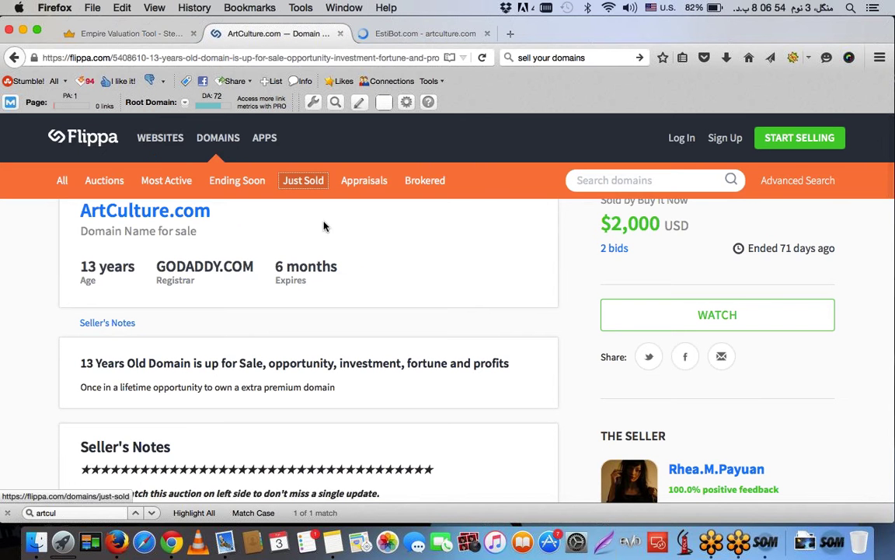
pyautogui.click(325, 226)
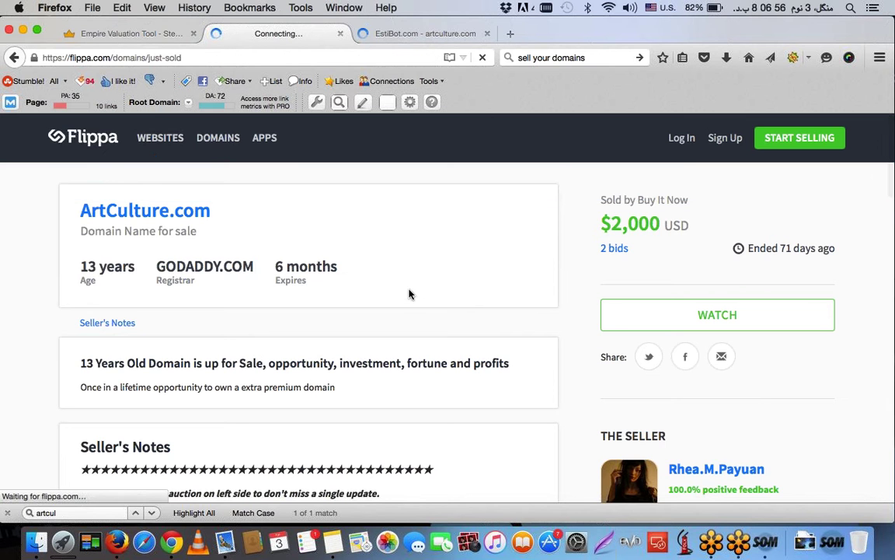
pyautogui.scroll(-1, 424, 305)
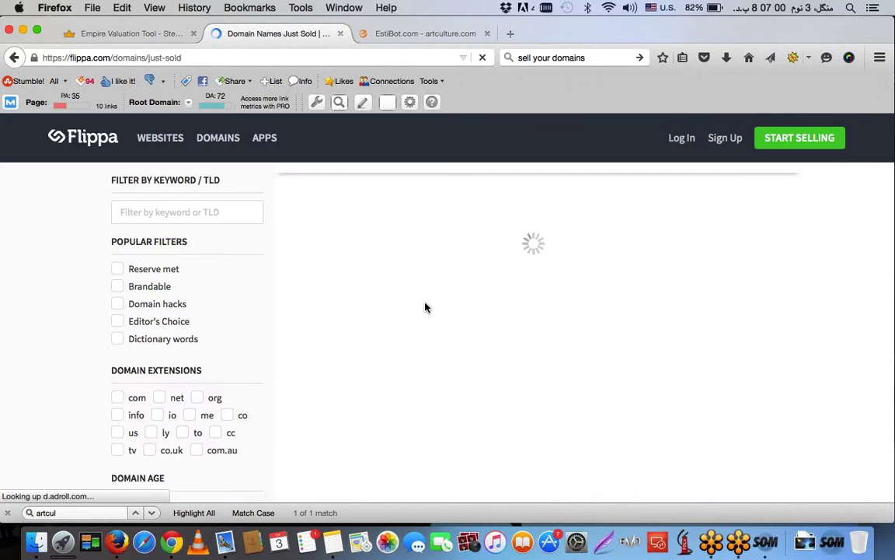
pyautogui.press('super+k')
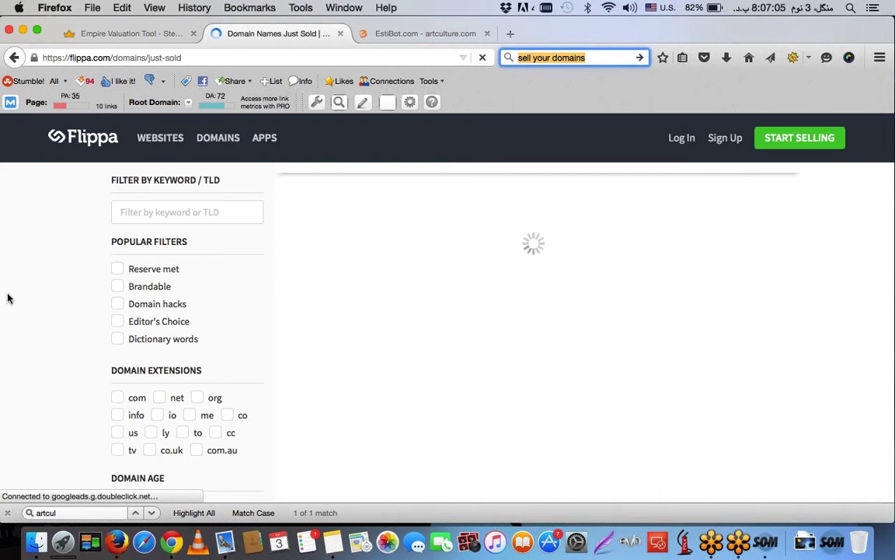
pyautogui.press('BackSpace')
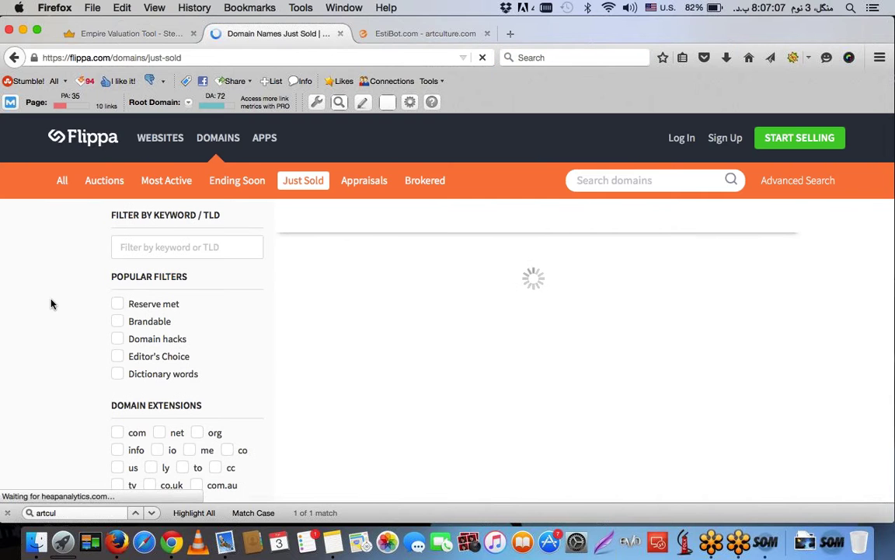
# - Examine EstiBot's appraisal of artculture.com, including its value, other extensions, related domains for sale and related sales
pyautogui.hotkey('ctrl', 'Tab')
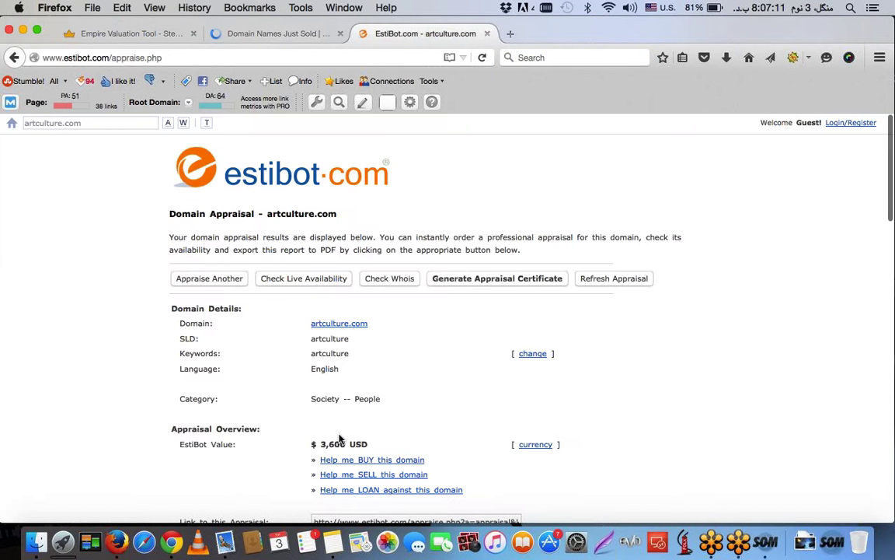
pyautogui.scroll(-2, 339, 440)
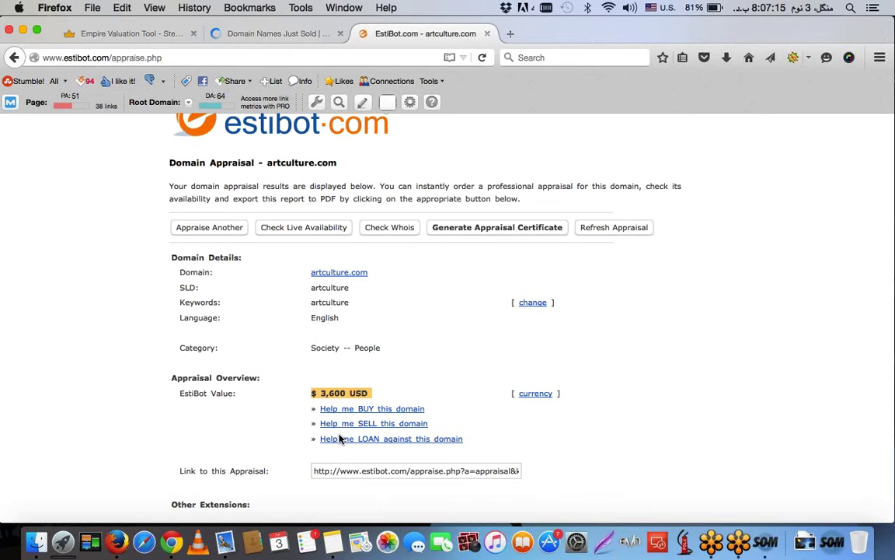
pyautogui.scroll(-3, 21, 377)
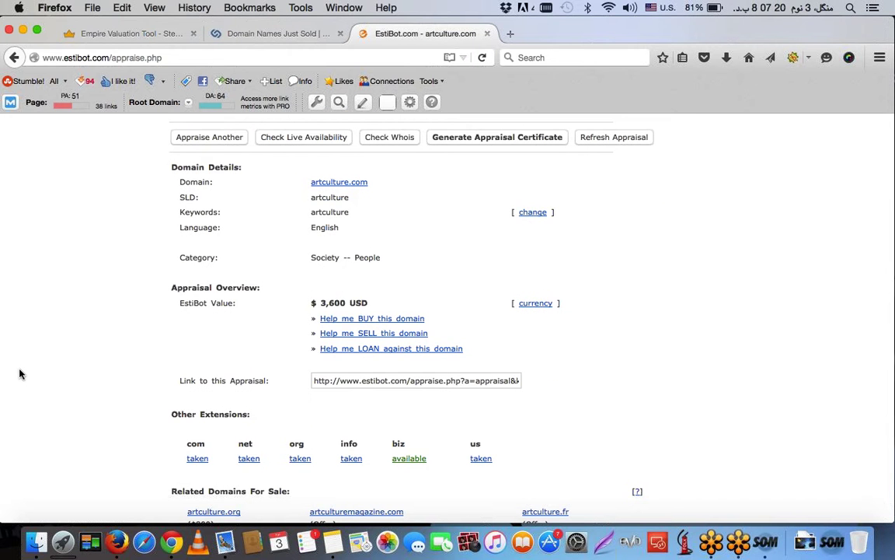
pyautogui.scroll(2, 21, 373)
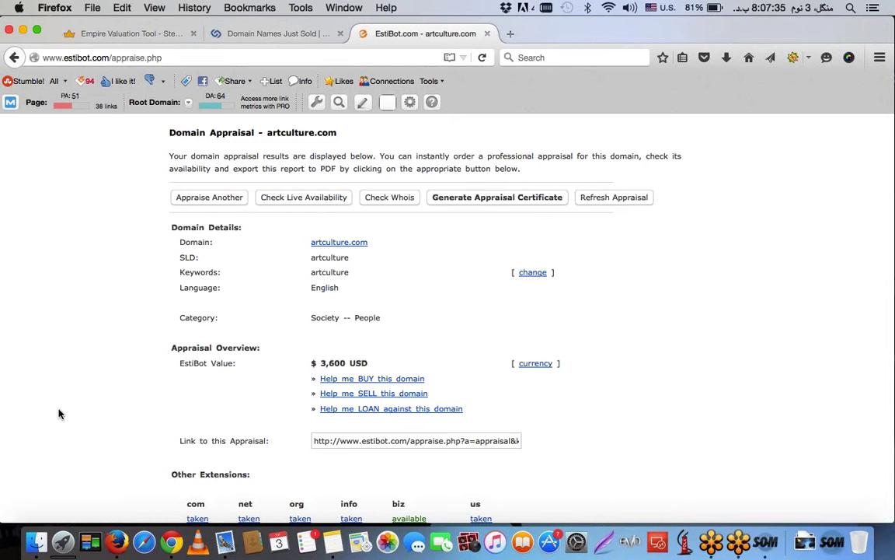
pyautogui.scroll(-1, 89, 408)
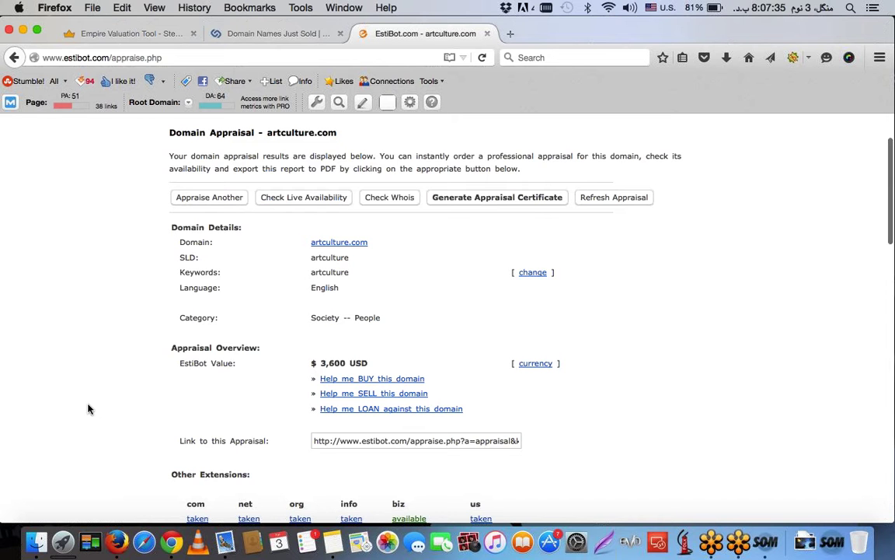
pyautogui.scroll(-3, 88, 408)
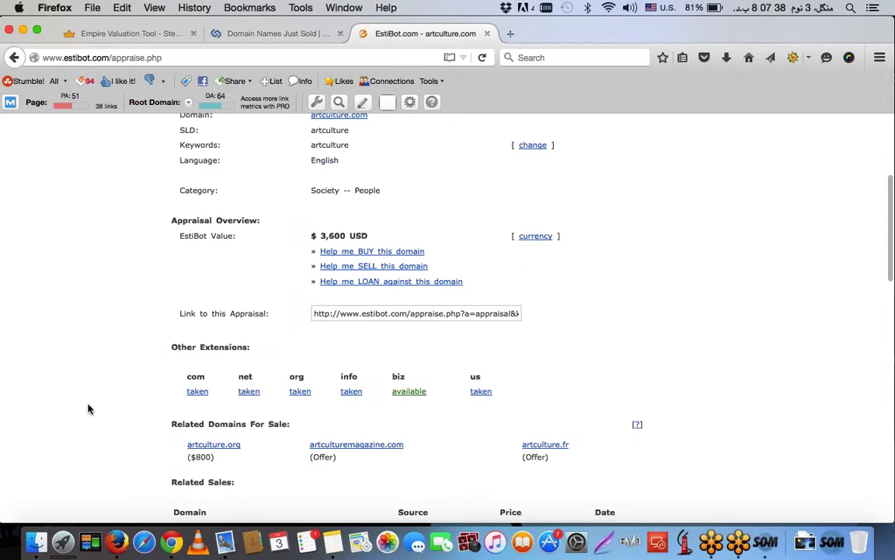
pyautogui.scroll(-1, 88, 408)
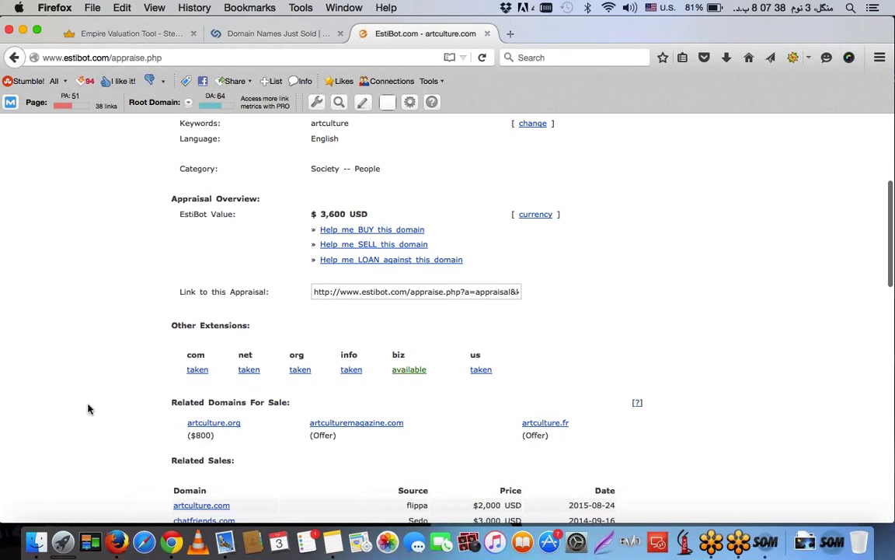
pyautogui.scroll(5, 89, 409)
pyautogui.scroll(-1, 109, 311)
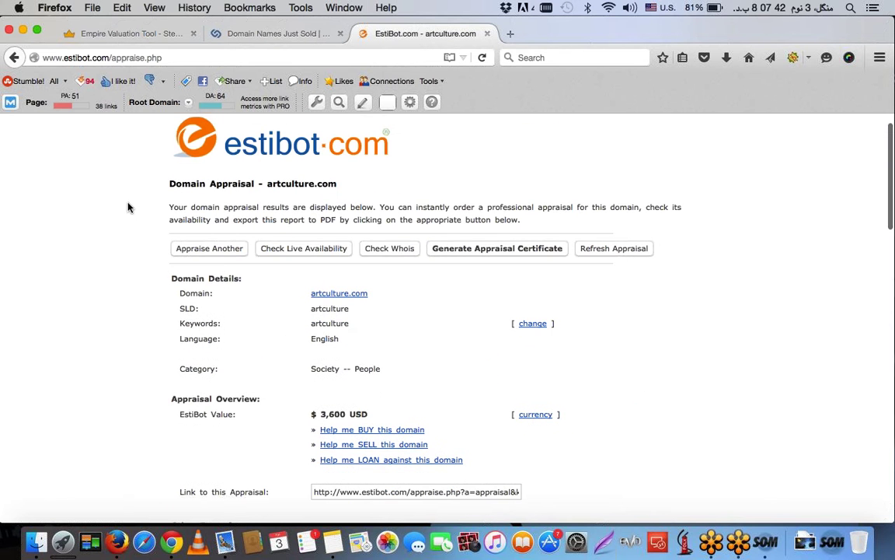
pyautogui.scroll(-4, 129, 207)
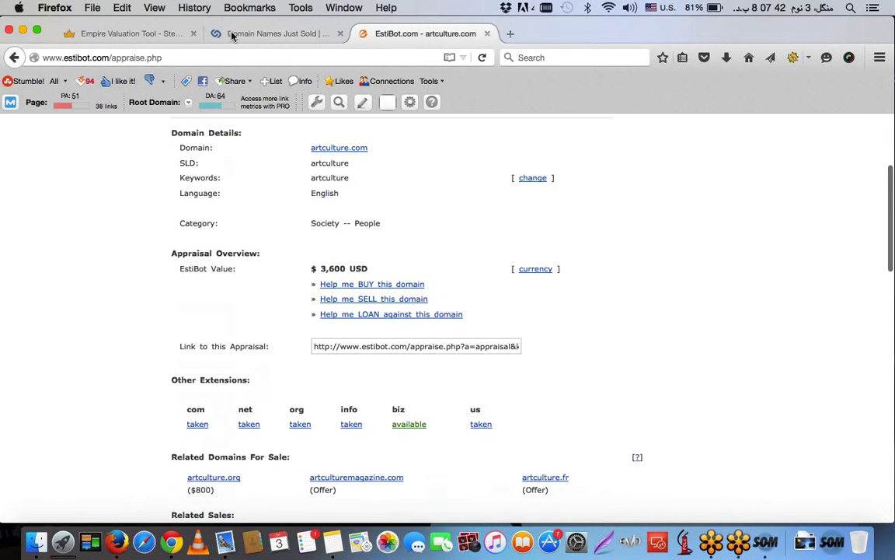
# - Open the html5.com listing from Flippa's just-sold domains
pyautogui.click(232, 34)
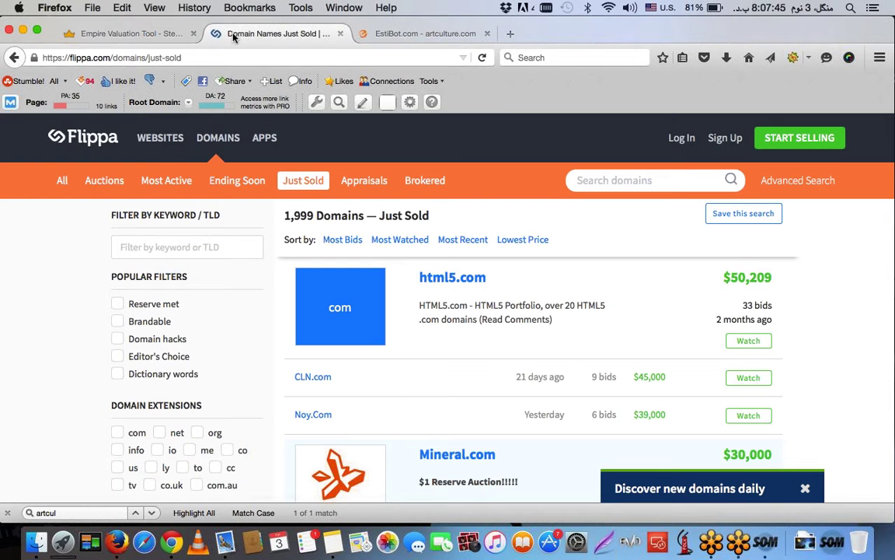
pyautogui.click(429, 278)
pyautogui.click(403, 34)
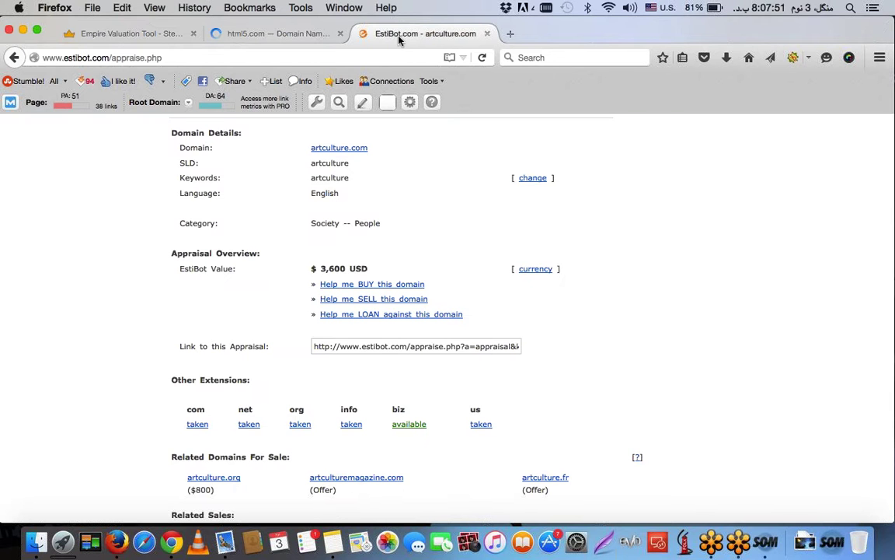
pyautogui.click(272, 35)
# - Look through the html5.com listing, from the seller's notes and related domain sales to the attachments and comments
pyautogui.scroll(-2, 268, 298)
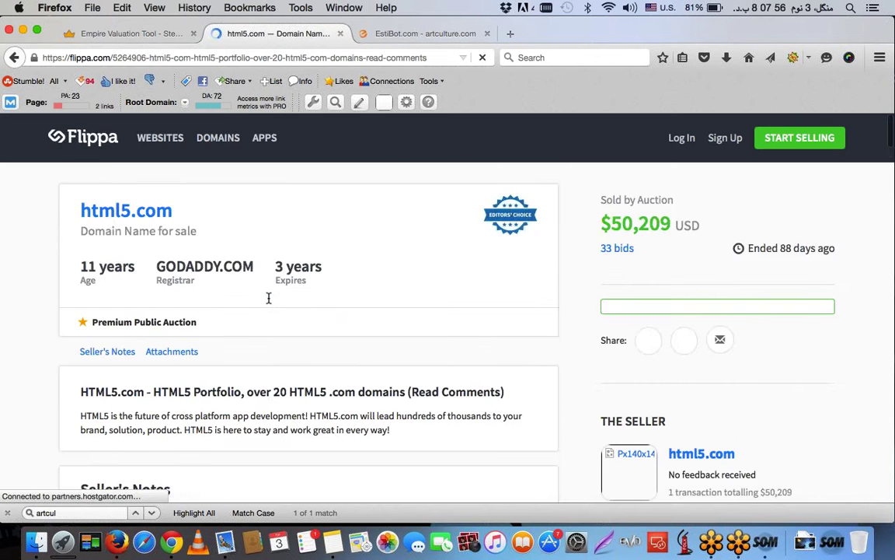
pyautogui.scroll(-4, 268, 299)
pyautogui.scroll(-6, 270, 301)
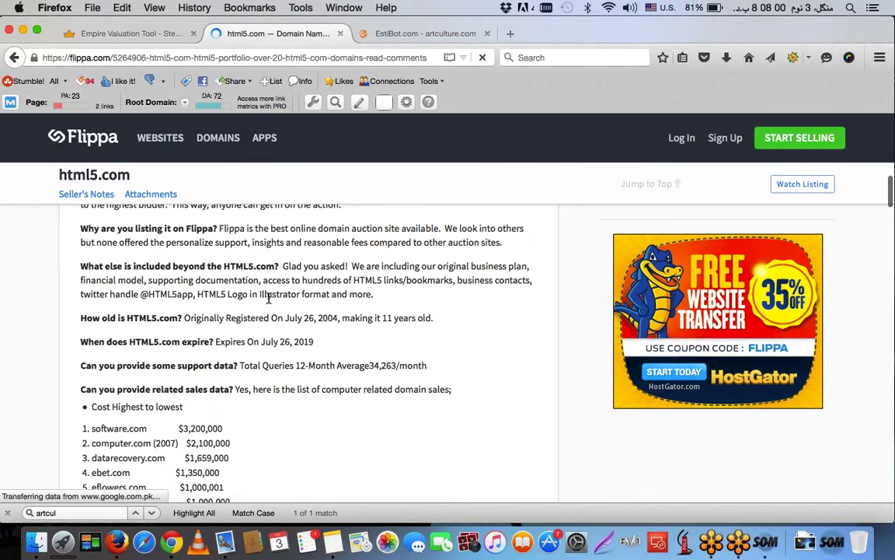
pyautogui.scroll(-3, 268, 298)
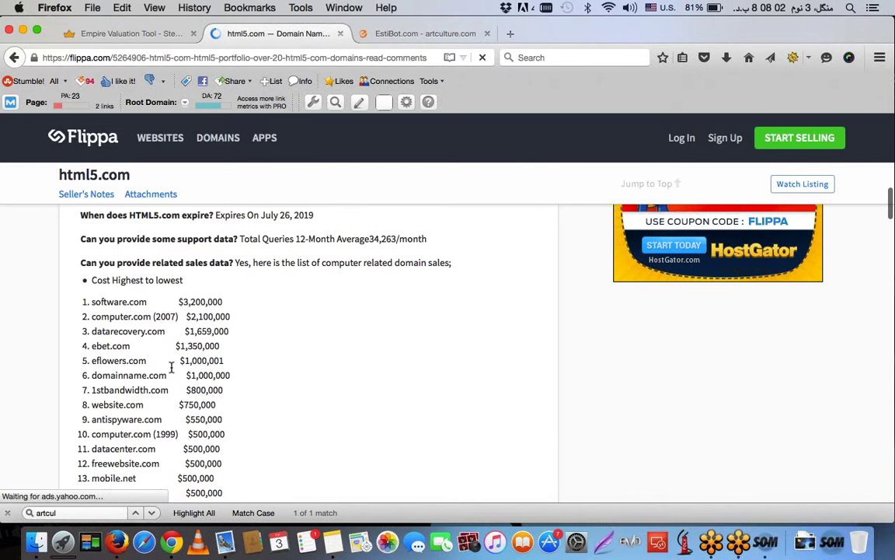
pyautogui.scroll(-3, 132, 340)
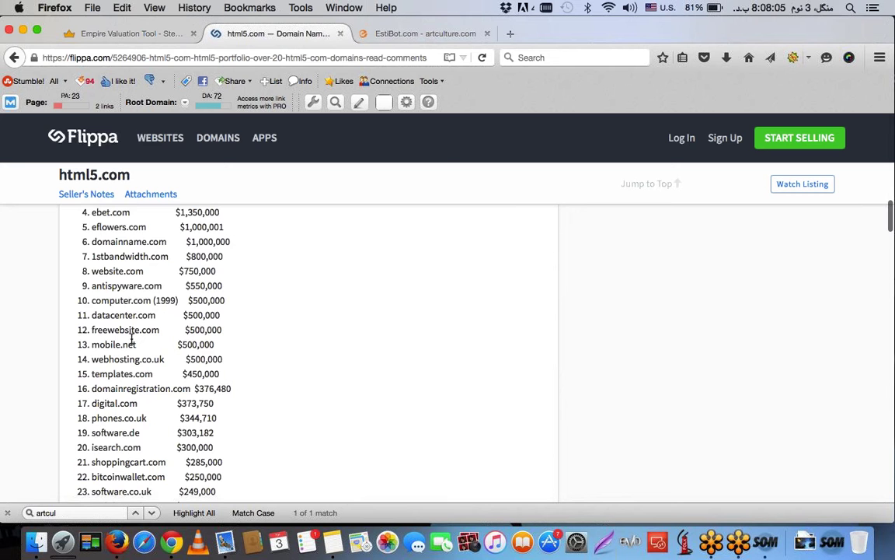
pyautogui.scroll(-3, 132, 339)
pyautogui.scroll(-10, 132, 339)
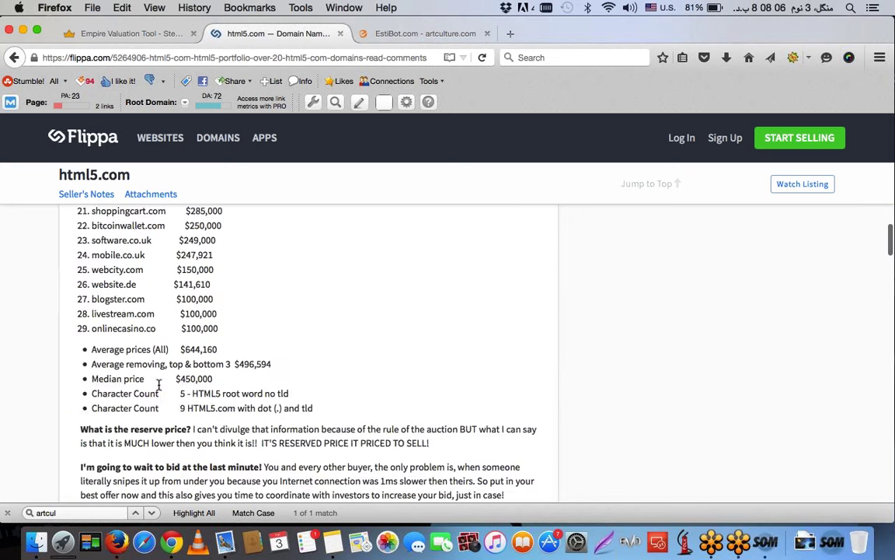
pyautogui.scroll(-1, 158, 389)
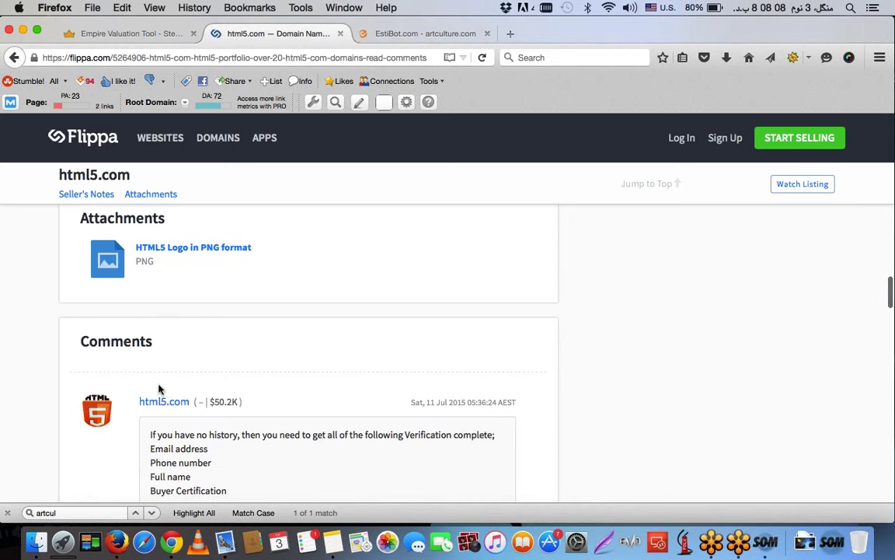
pyautogui.scroll(-1, 158, 388)
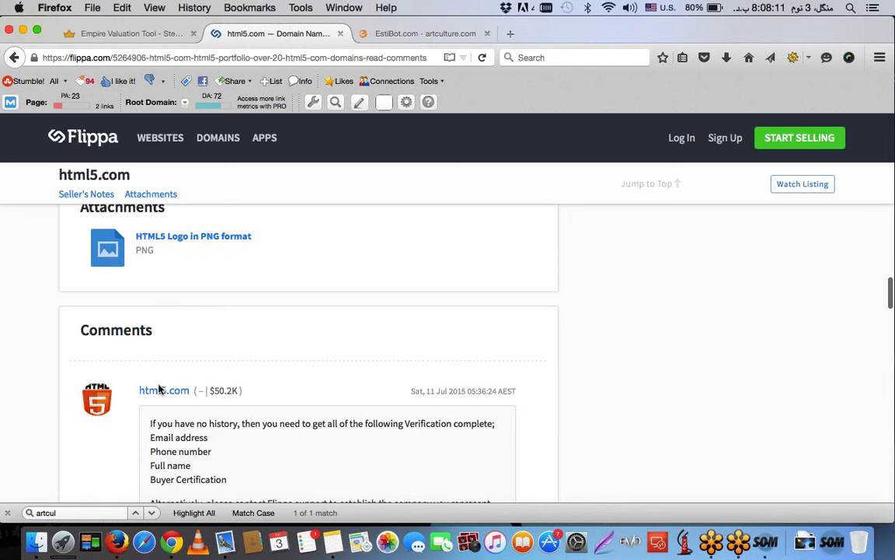
# - Examine the html5.com listing's domain age, auction sale price, bids and seller details
pyautogui.scroll(6, 159, 389)
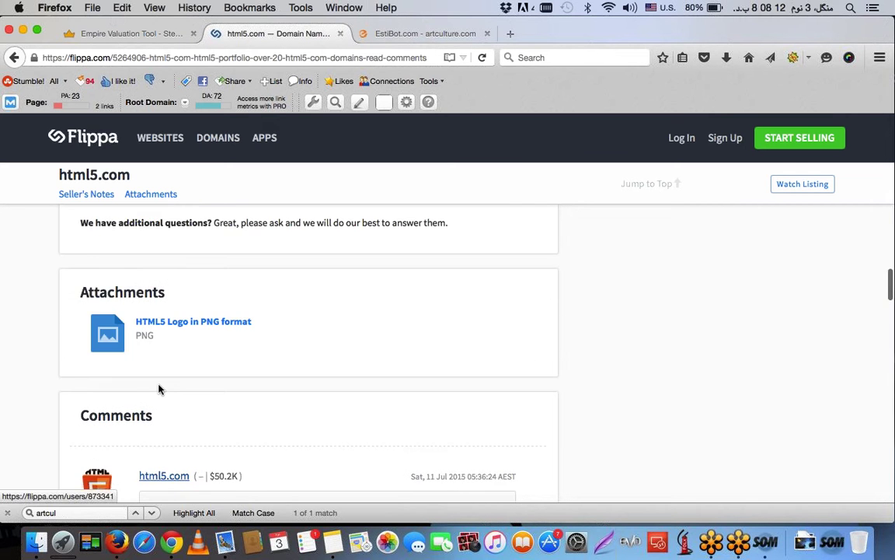
pyautogui.scroll(15, 159, 386)
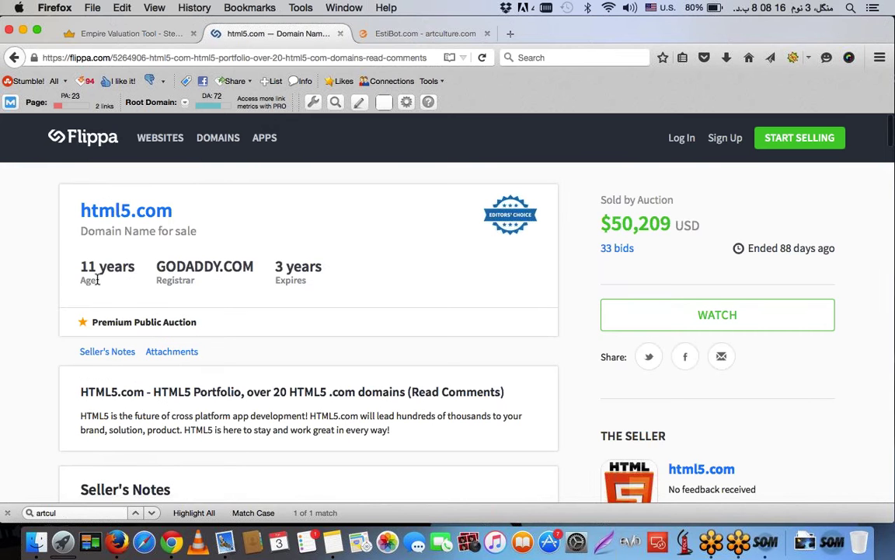
pyautogui.tripleClick(96, 278)
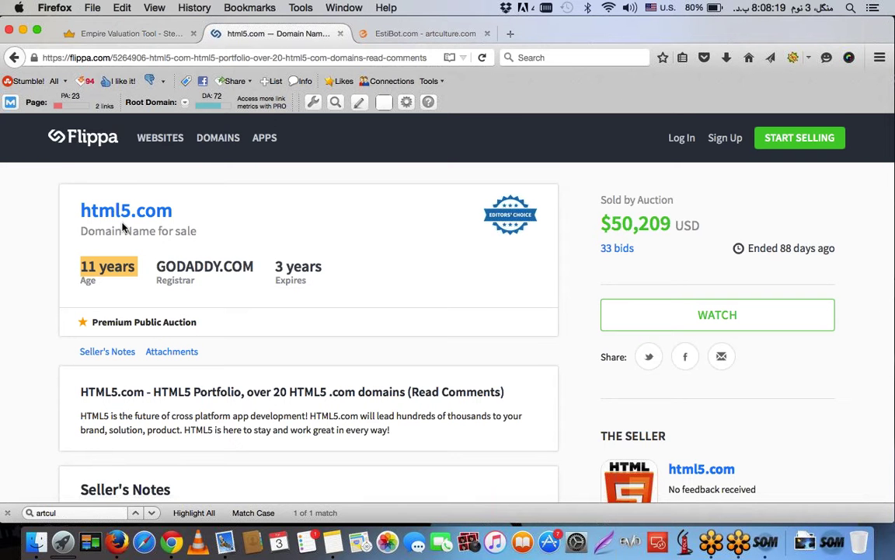
pyautogui.scroll(-3, 347, 265)
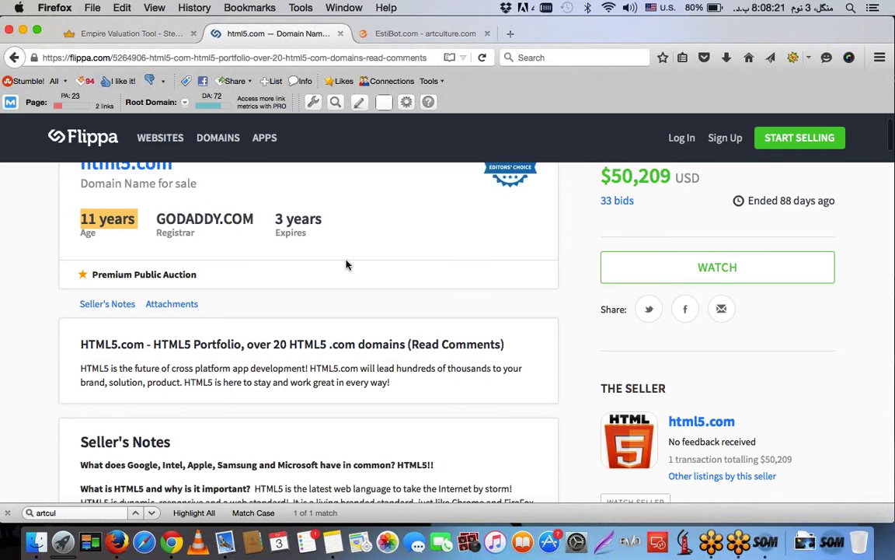
pyautogui.click(374, 262)
pyautogui.scroll(1, 374, 262)
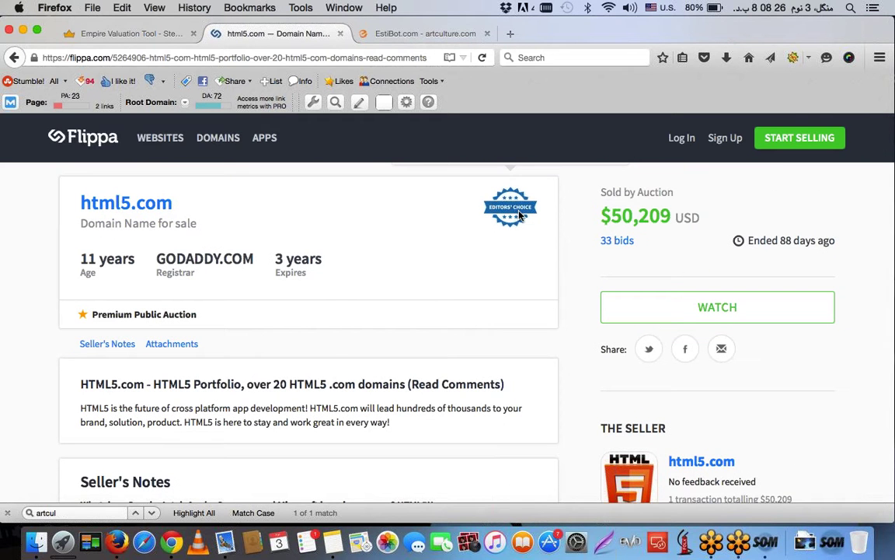
pyautogui.doubleClick(651, 212)
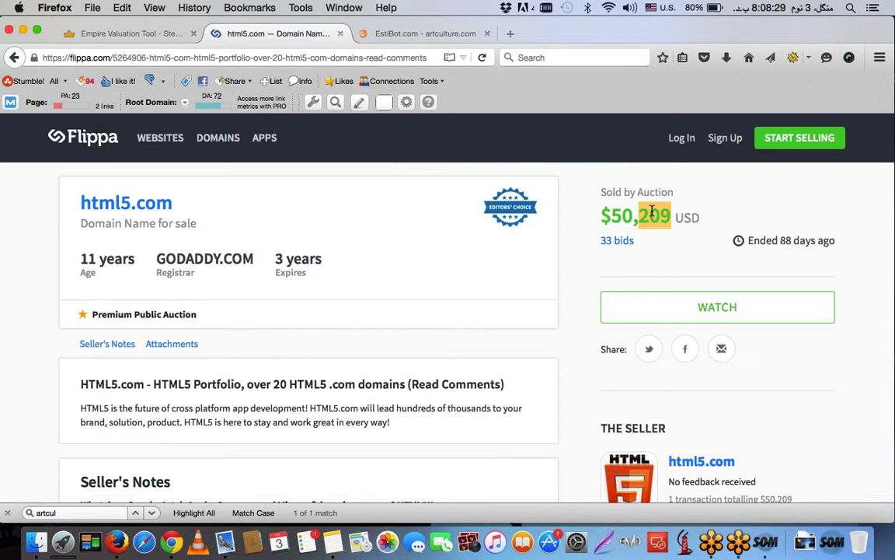
pyautogui.tripleClick(652, 212)
pyautogui.click(652, 215)
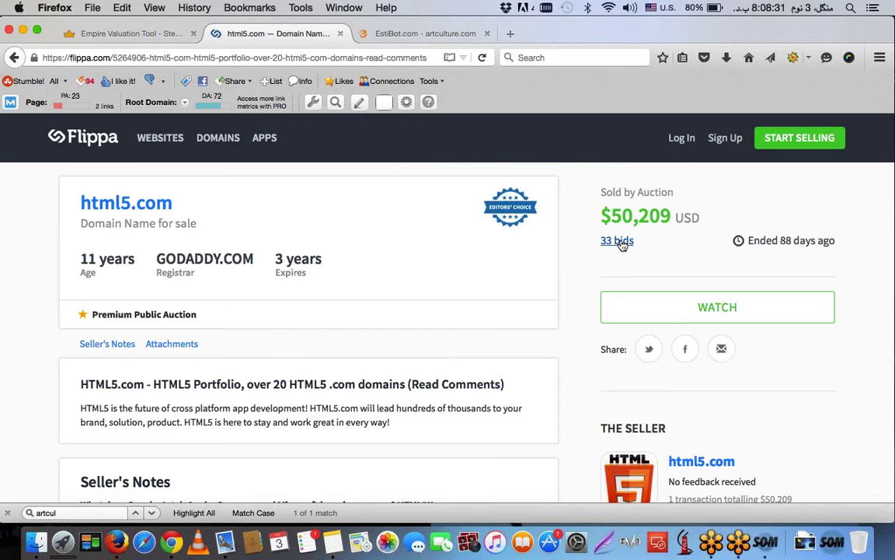
pyautogui.scroll(-5, 593, 244)
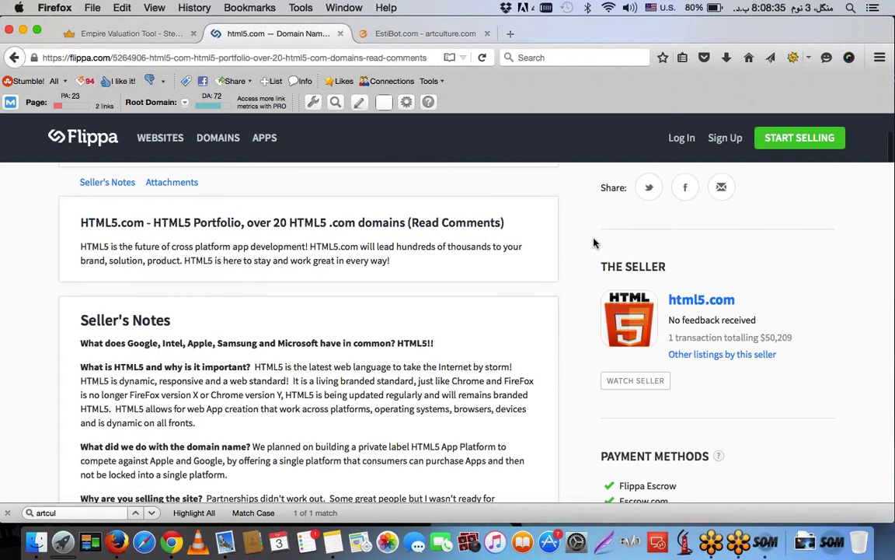
# - Return to the Empire Flippers home page and go through Sell Your Site to the How It Works page
pyautogui.click(378, 35)
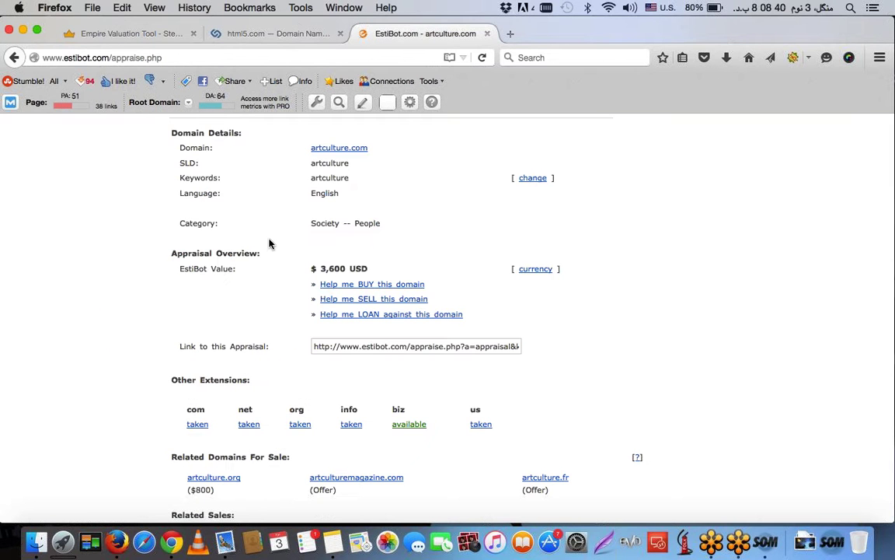
pyautogui.click(143, 33)
pyautogui.scroll(-3, 334, 211)
pyautogui.scroll(3, 334, 211)
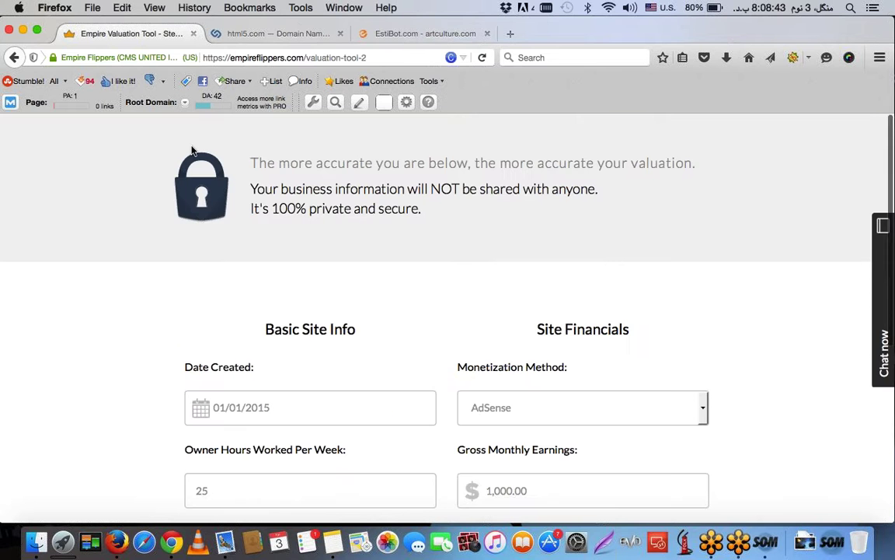
pyautogui.click(14, 58)
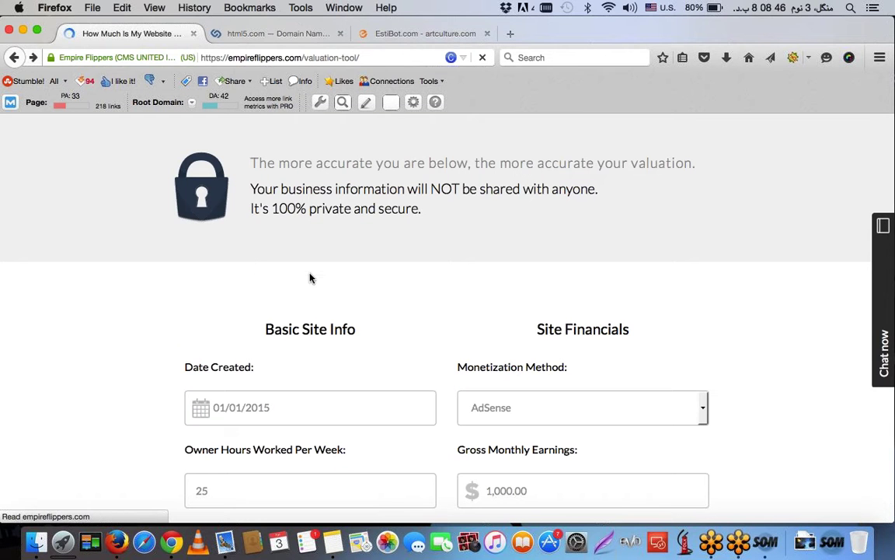
pyautogui.click(13, 59)
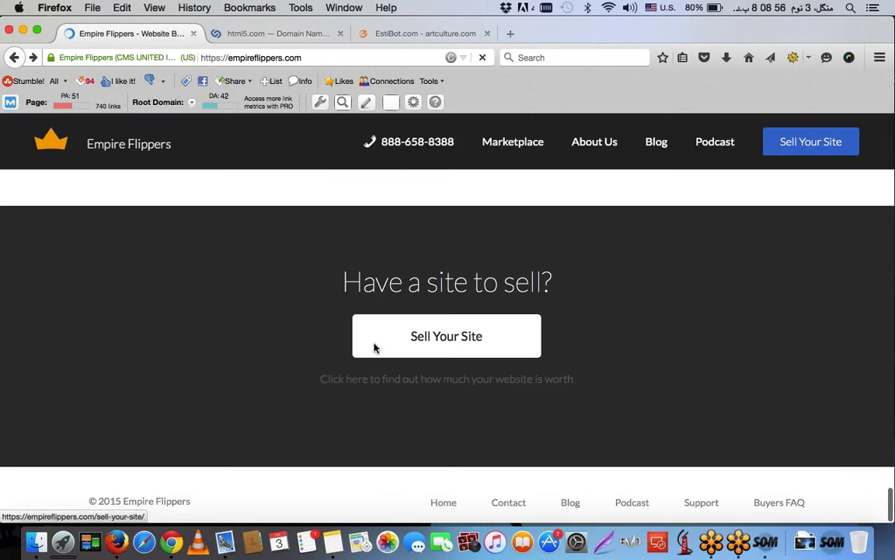
pyautogui.click(459, 394)
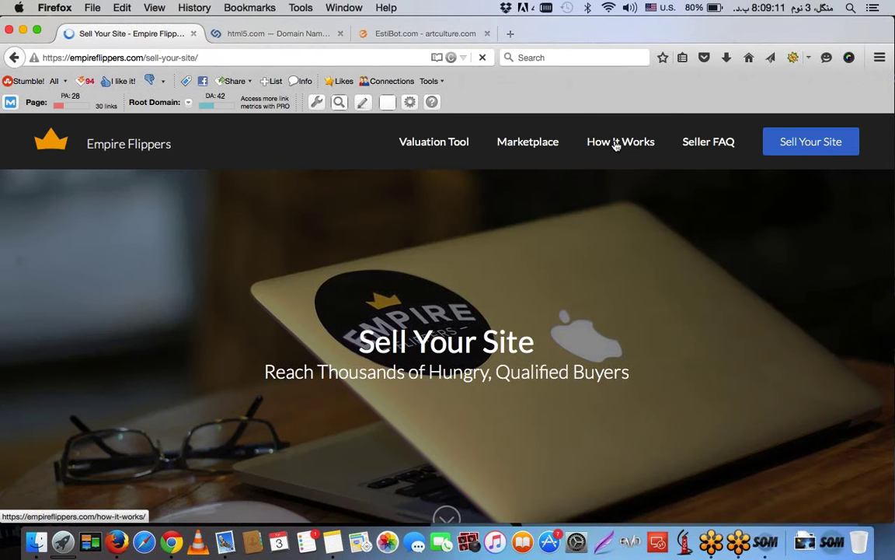
pyautogui.click(616, 143)
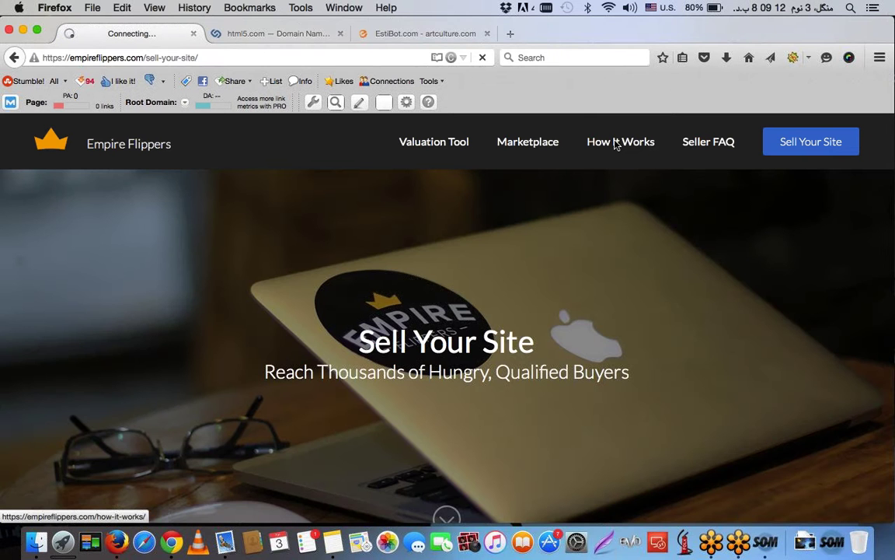
pyautogui.click(165, 58)
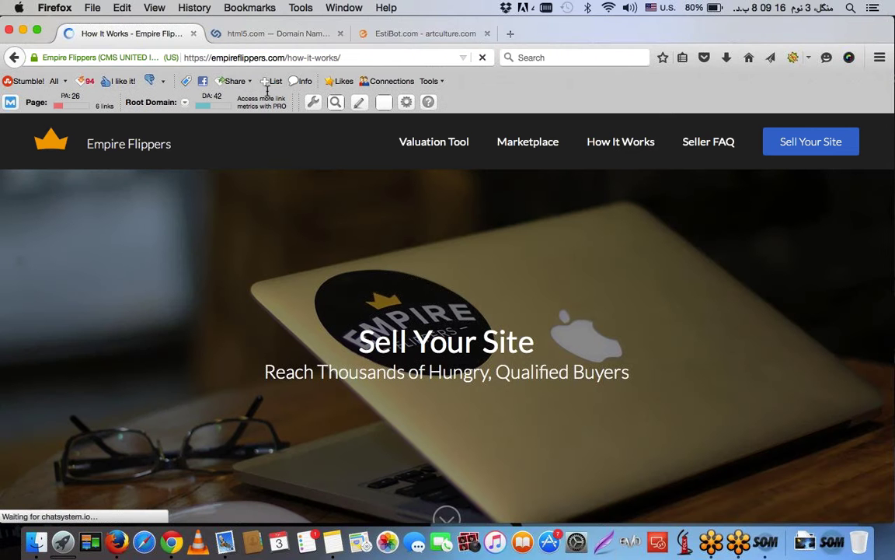
pyautogui.press('super+a')
pyautogui.press('super+c')
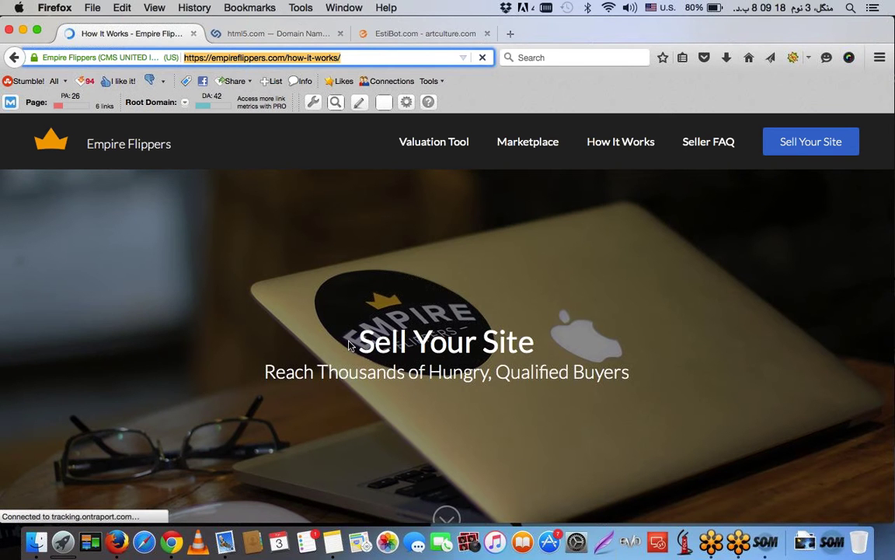
pyautogui.click(335, 513)
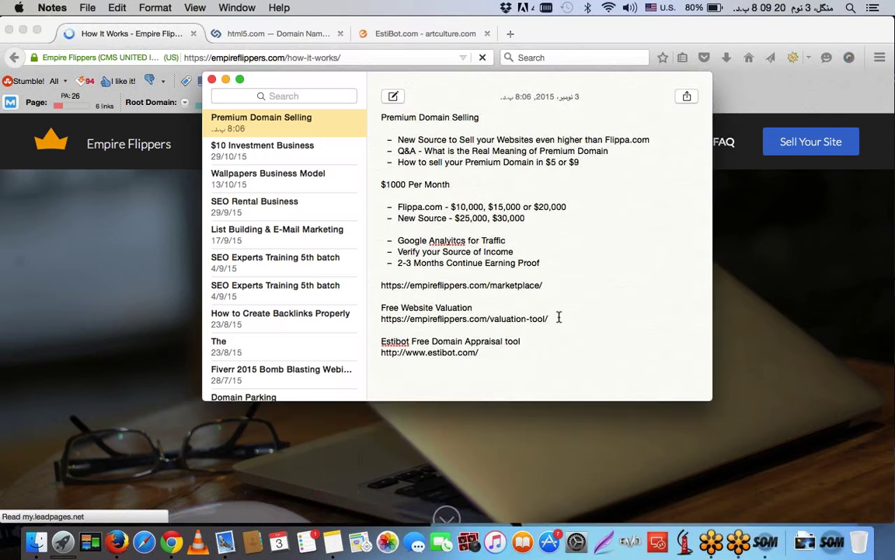
pyautogui.click(553, 318)
pyautogui.press('Return')
pyautogui.press('Return')
pyautogui.write('How t')
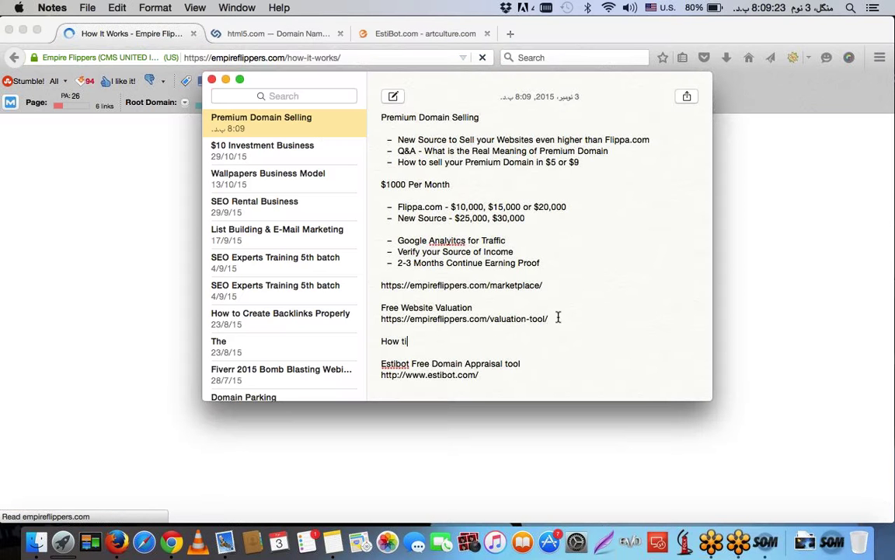
pyautogui.write('t works')
pyautogui.press('Return')
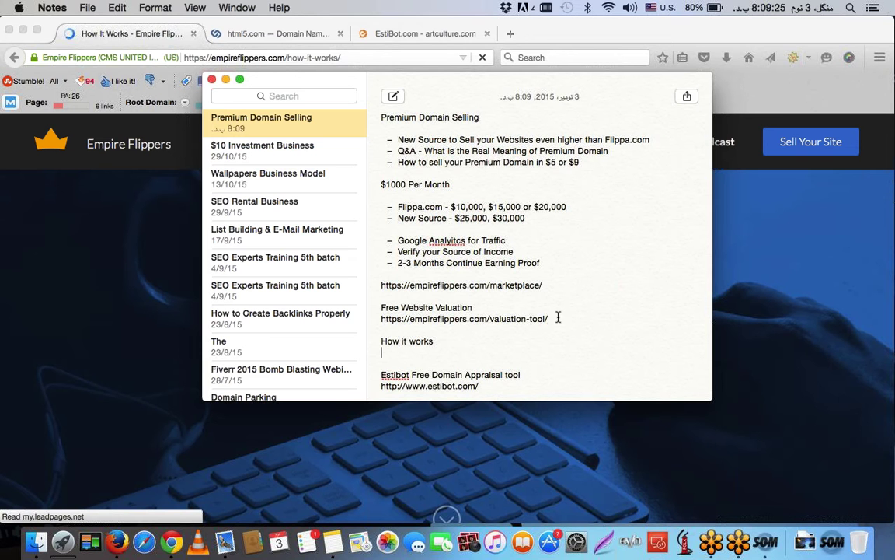
pyautogui.press('super+v')
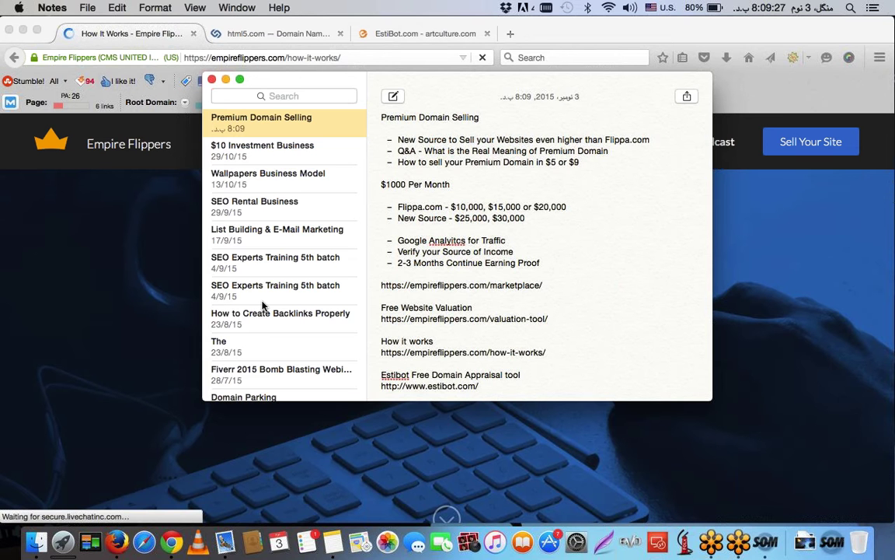
# - Switch back to Firefox and review the buyer and seller processes on the How It Works page, dismissing the website-buying form
pyautogui.press('super+Tab')
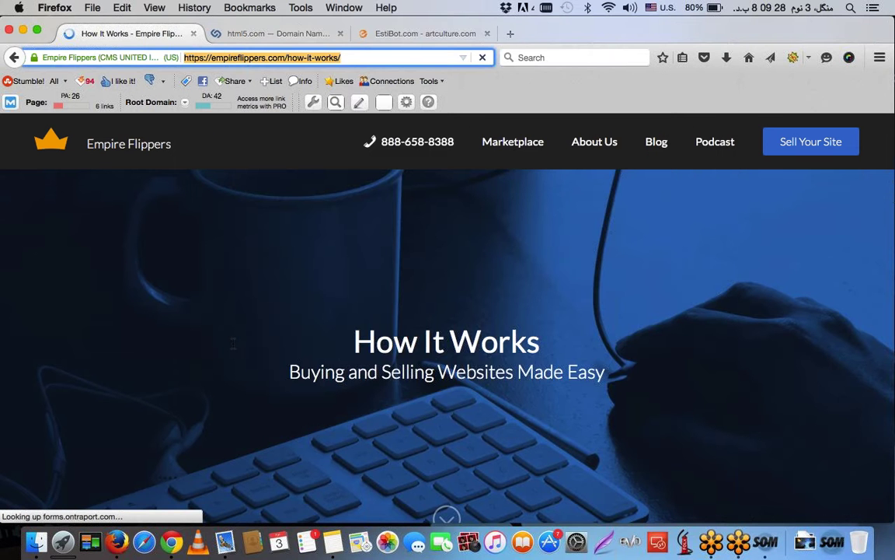
pyautogui.scroll(-5, 232, 342)
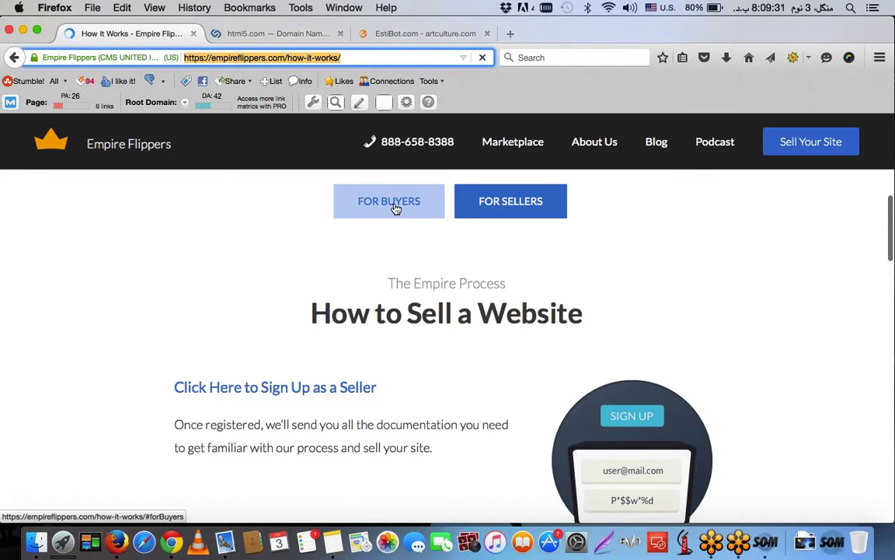
pyautogui.click(394, 206)
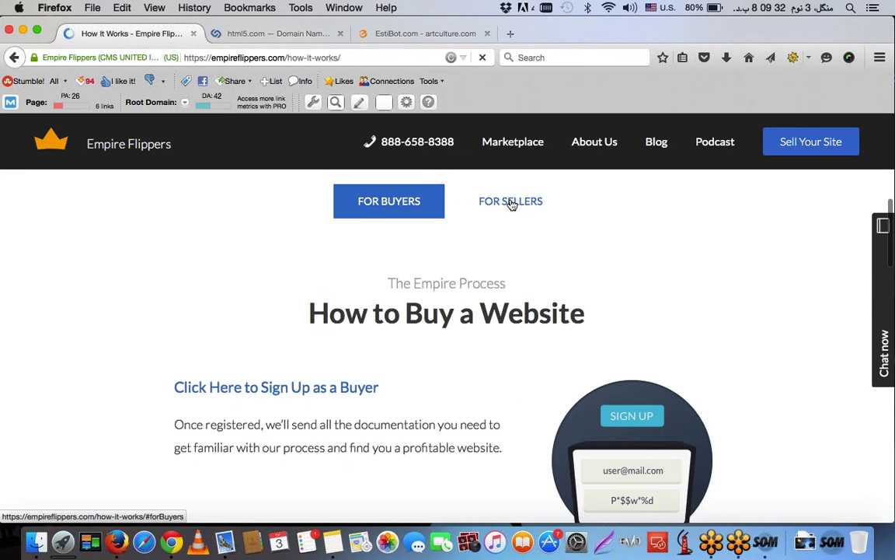
pyautogui.click(512, 204)
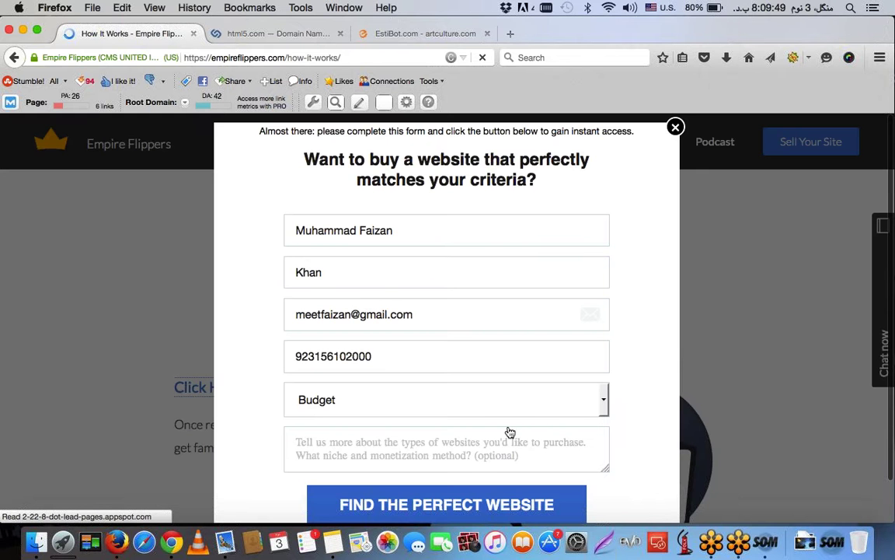
pyautogui.press('Escape')
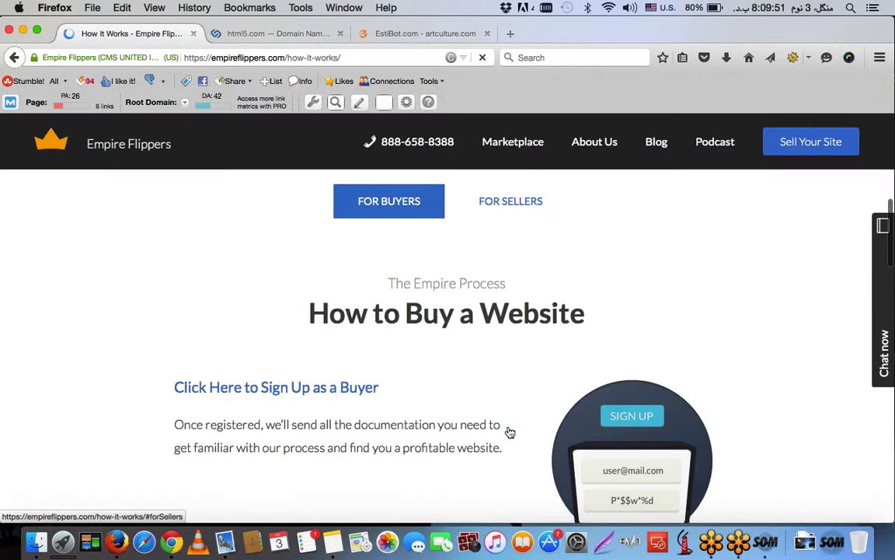
pyautogui.click(508, 206)
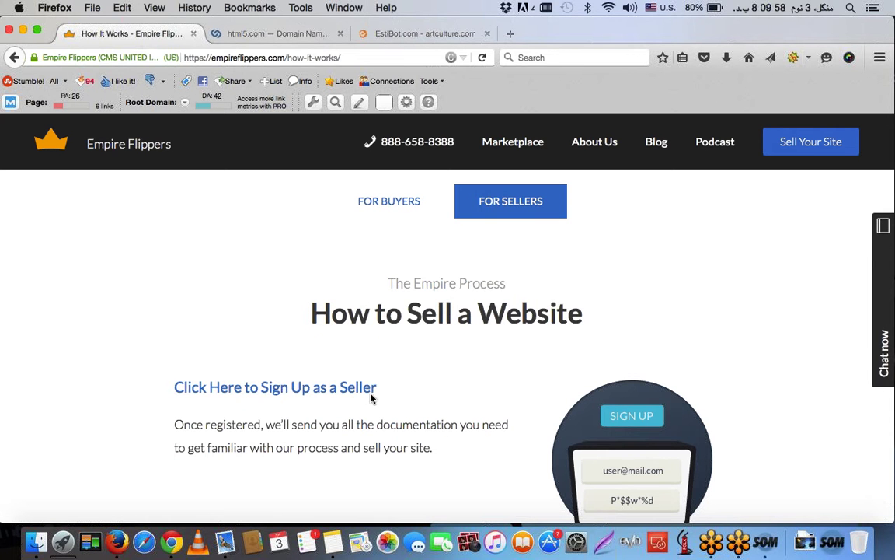
pyautogui.scroll(-3, 371, 398)
pyautogui.scroll(-4, 370, 398)
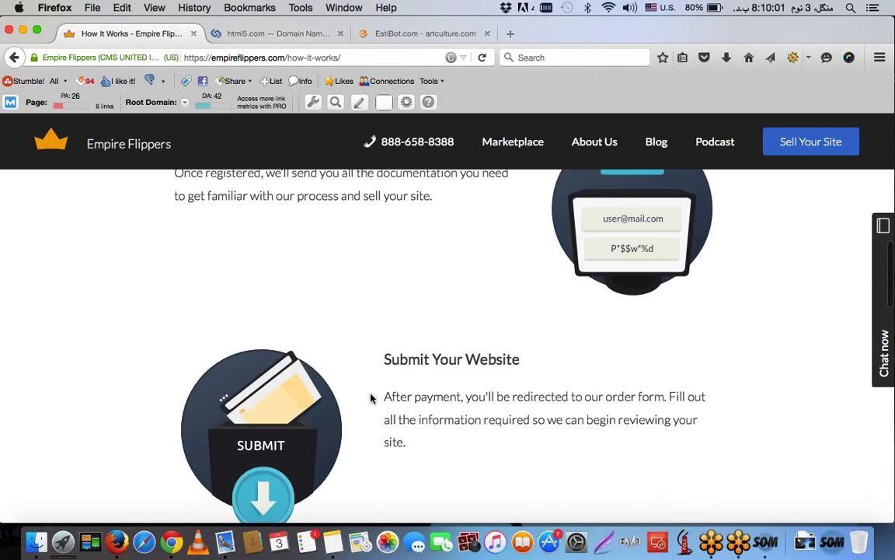
pyautogui.scroll(10, 371, 398)
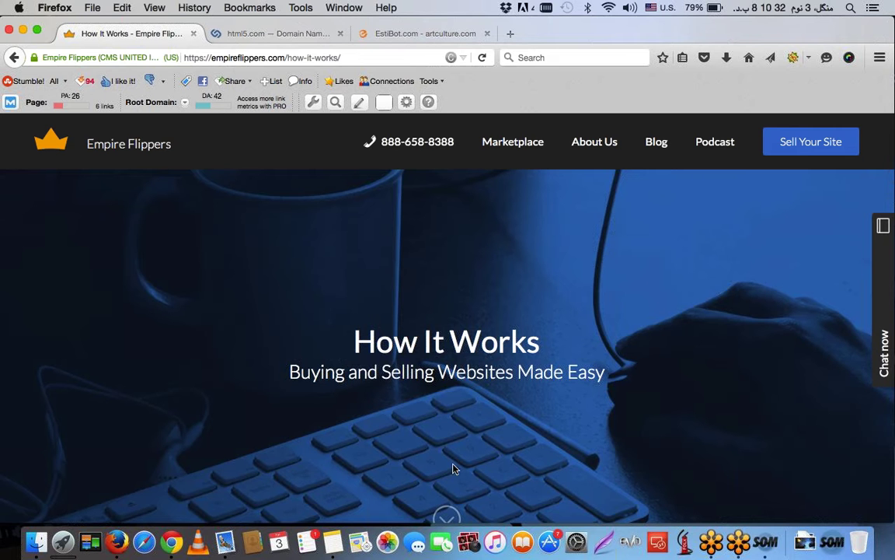
pyautogui.scroll(-5, 454, 469)
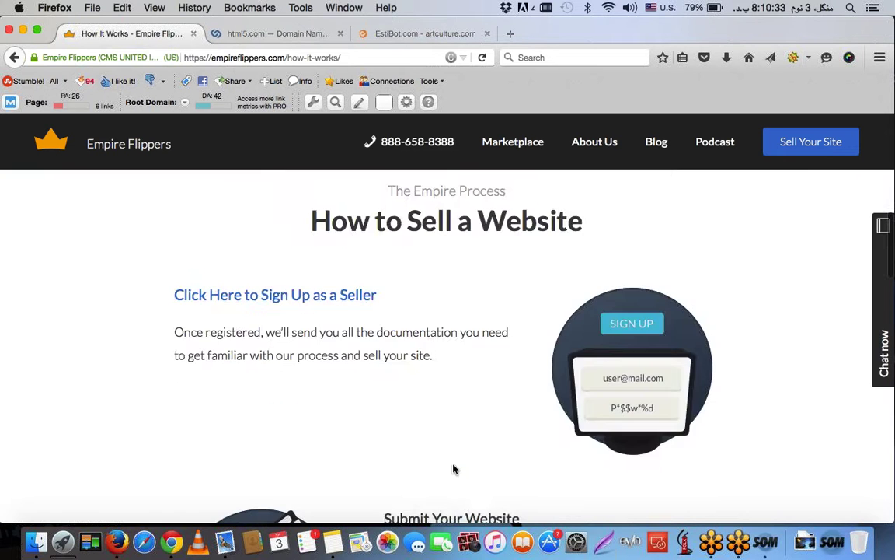
pyautogui.scroll(-5, 455, 468)
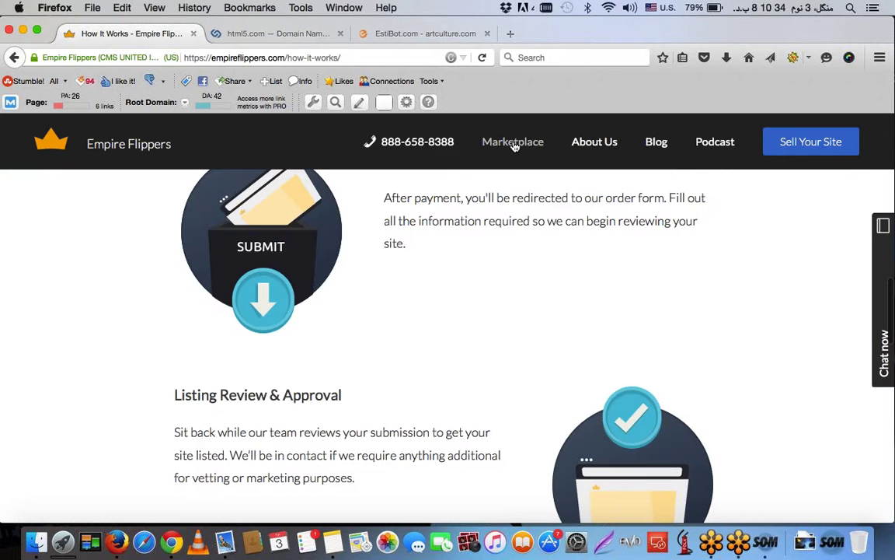
# - Open the Publishing listing #40238 from the Empire Flippers marketplace and view its site description
pyautogui.click(514, 144)
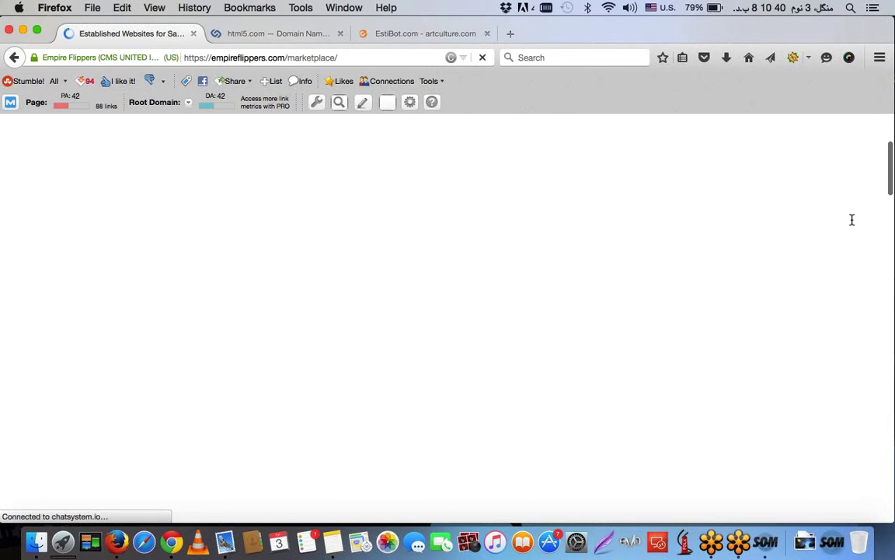
pyautogui.scroll(-5, 853, 222)
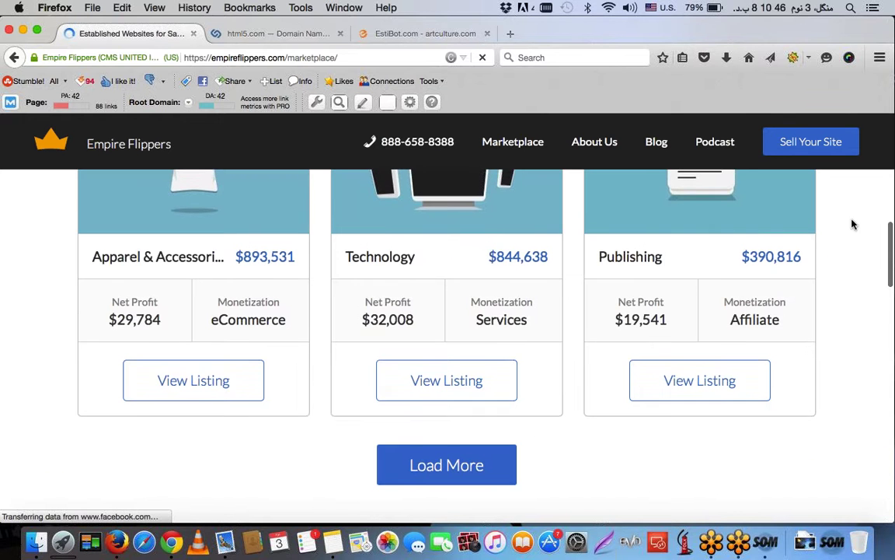
pyautogui.scroll(3, 599, 389)
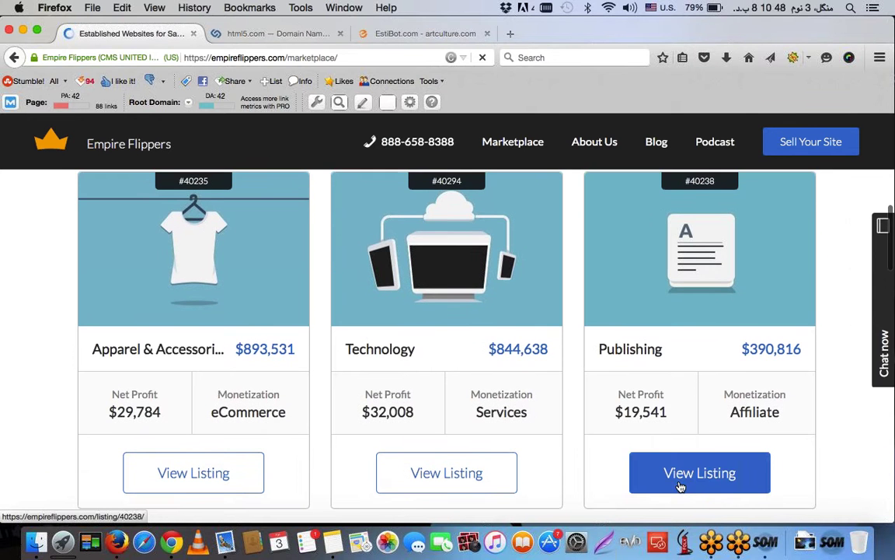
pyautogui.click(679, 483)
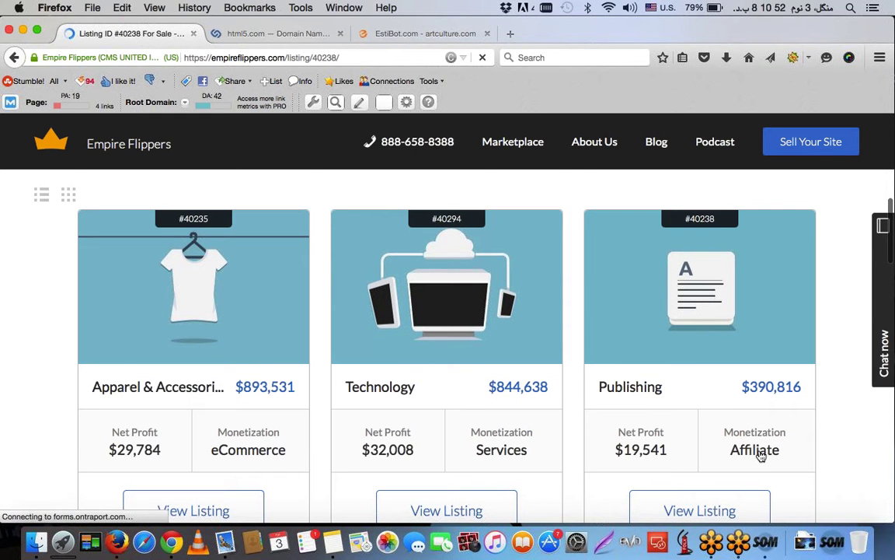
pyautogui.scroll(-2, 760, 455)
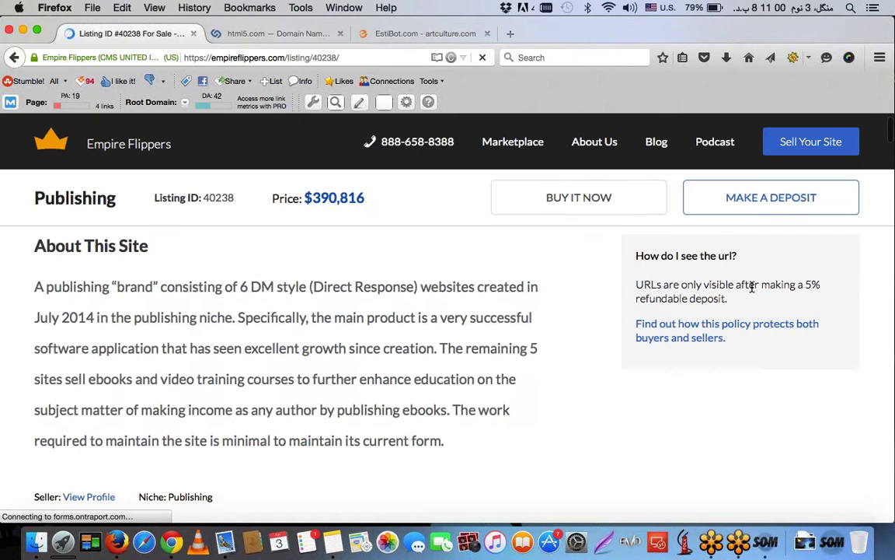
# - Highlight the asking price of listing #40238 and skim the listing down to its Site Highlights
pyautogui.doubleClick(689, 286)
pyautogui.moveTo(365, 198); pyautogui.dragTo(340, 198)
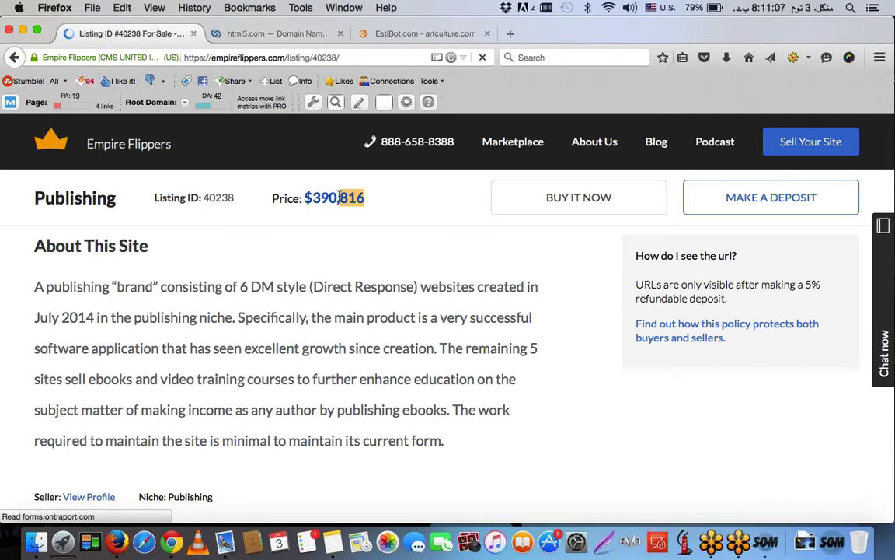
pyautogui.tripleClick(339, 199)
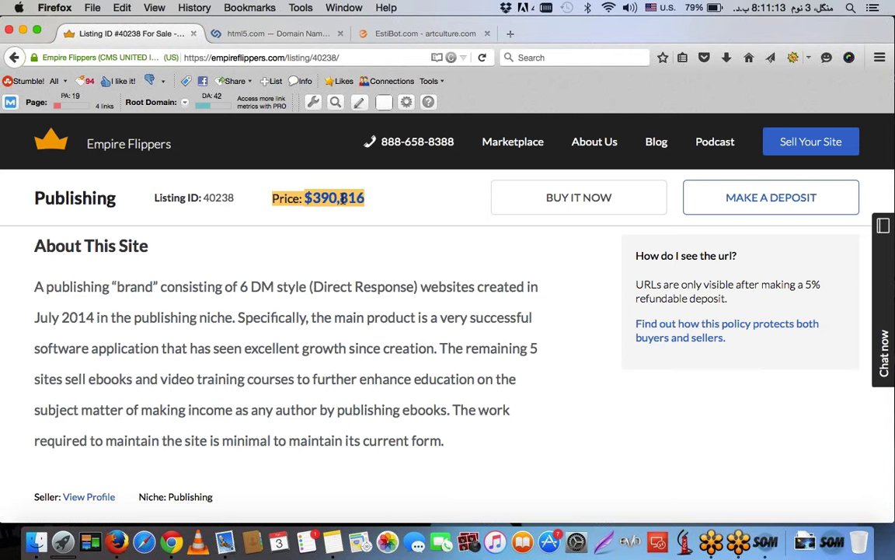
pyautogui.scroll(1, 342, 200)
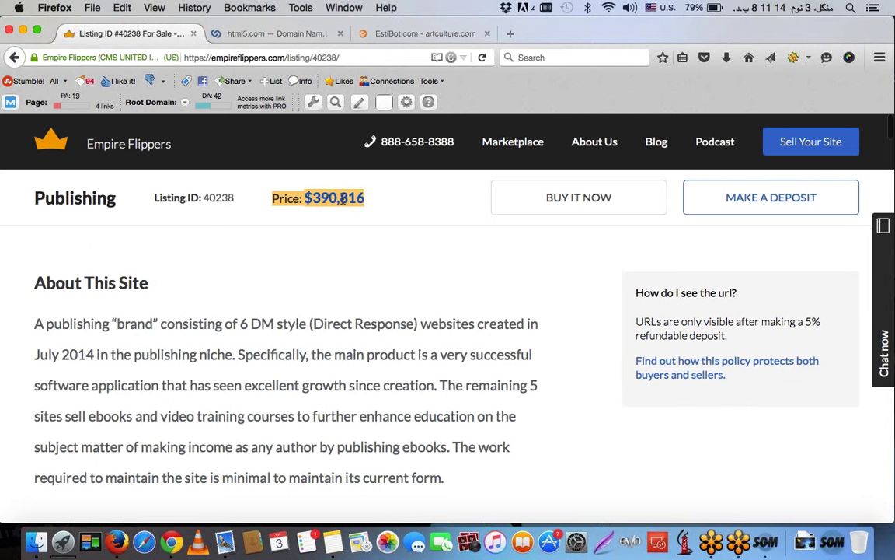
pyautogui.scroll(-15, 380, 325)
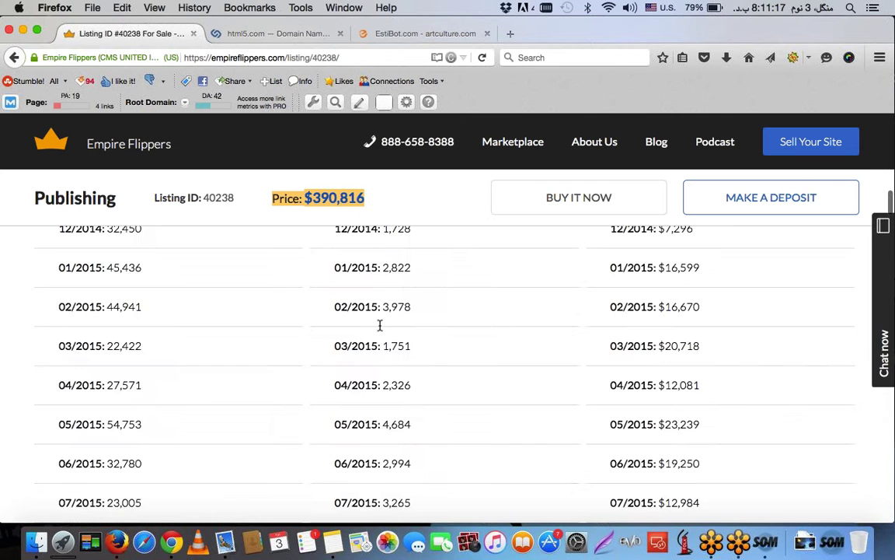
pyautogui.scroll(-15, 380, 325)
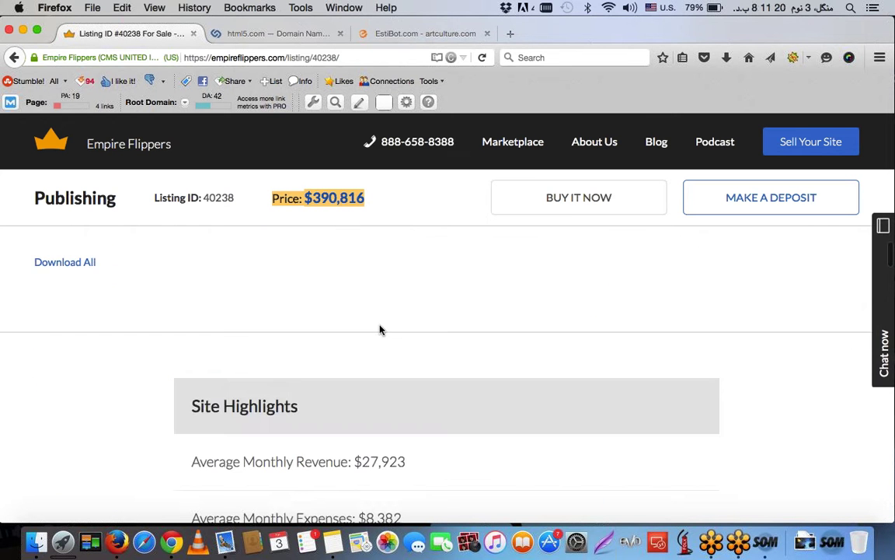
pyautogui.scroll(20, 380, 330)
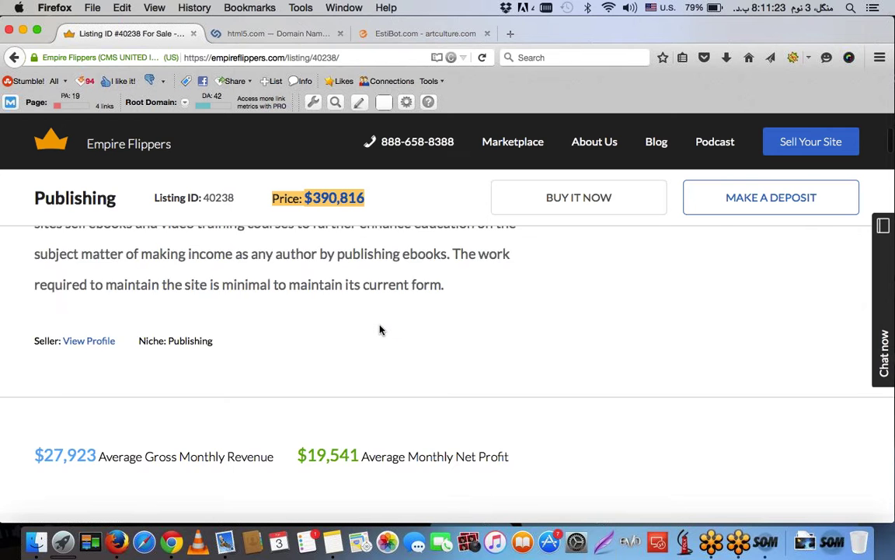
# - Highlight the listing's average gross monthly revenue and average monthly net profit figures
pyautogui.scroll(1, 380, 330)
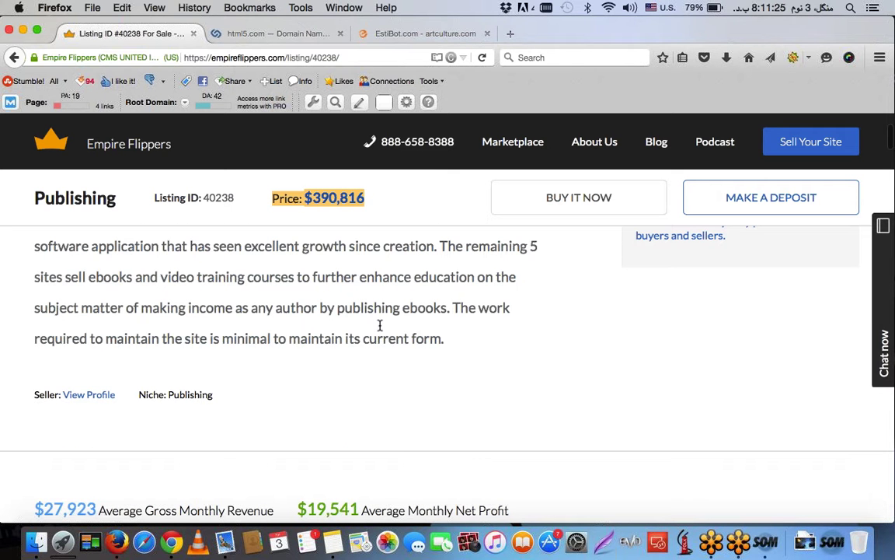
pyautogui.tripleClick(67, 506)
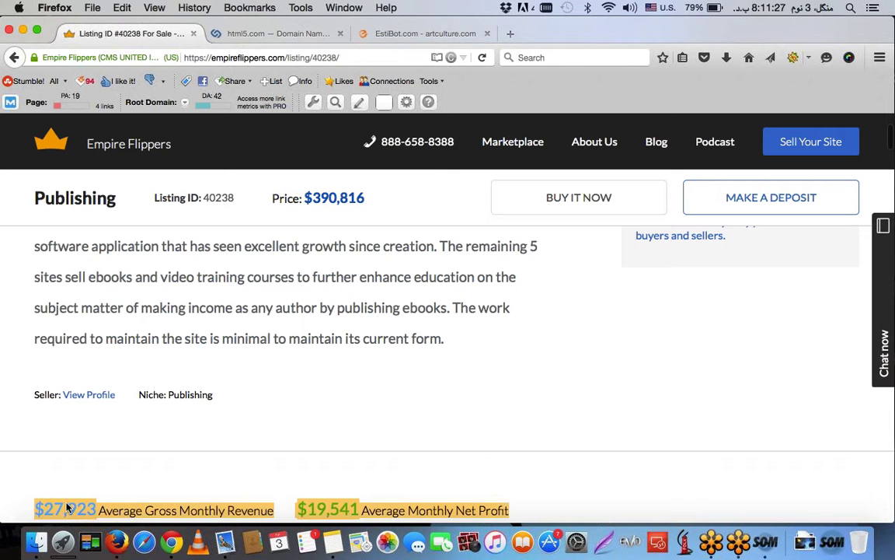
pyautogui.scroll(-1, 67, 507)
pyautogui.doubleClick(382, 480)
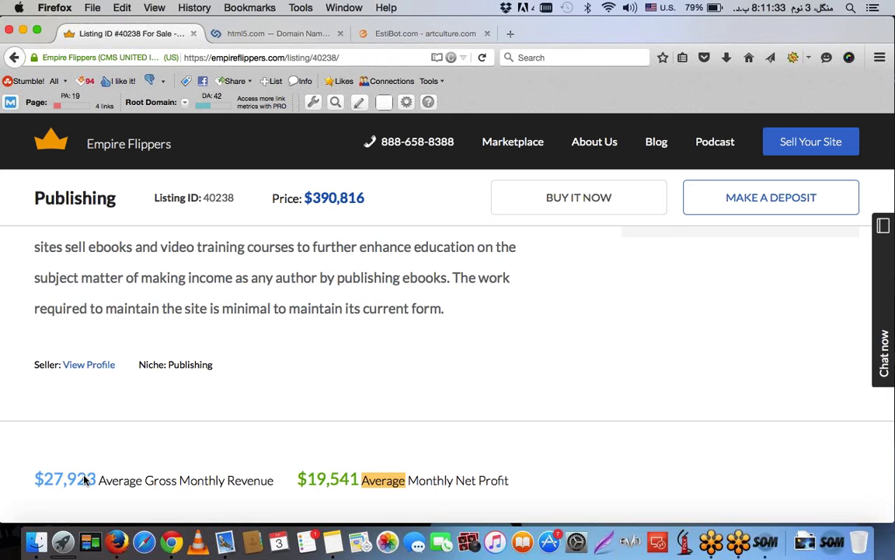
pyautogui.scroll(1, 85, 480)
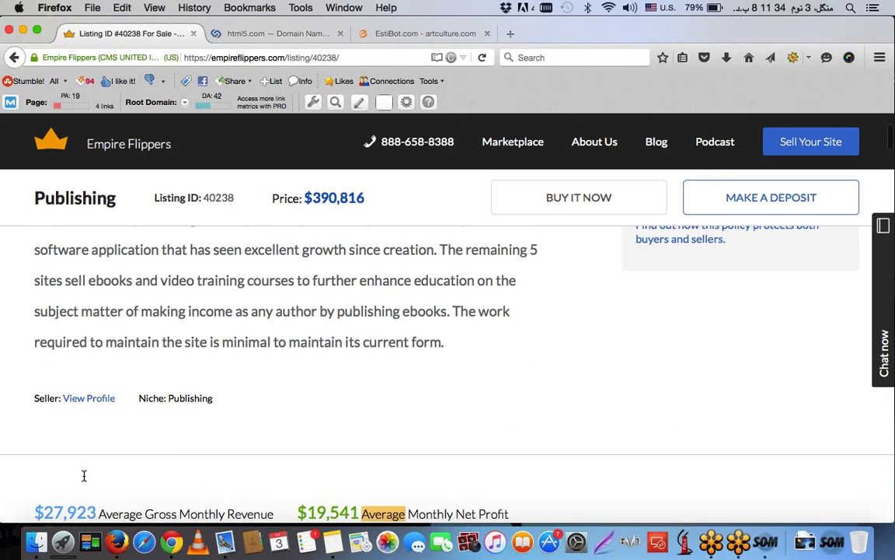
pyautogui.scroll(4, 84, 450)
# - Review the About This Site description and the chart of gross revenue, net profit and pageviews
pyautogui.scroll(-1, 84, 427)
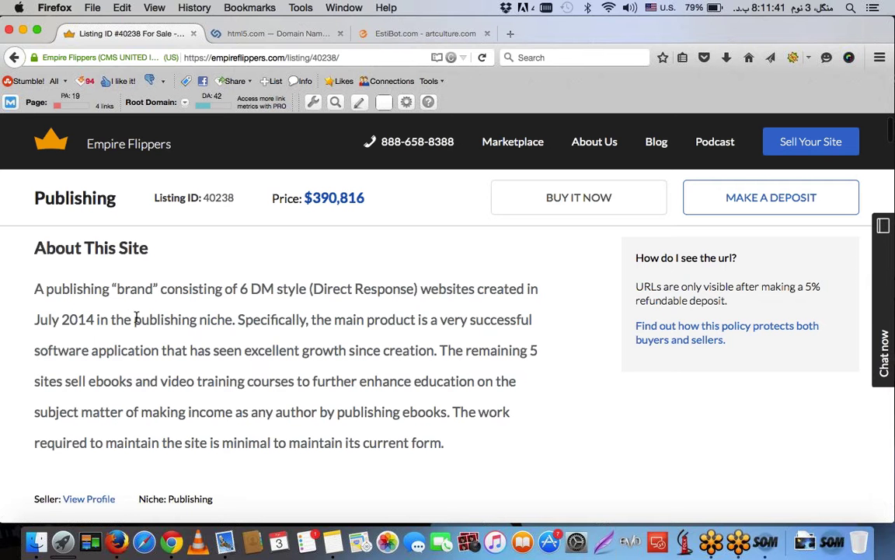
pyautogui.scroll(-2, 136, 319)
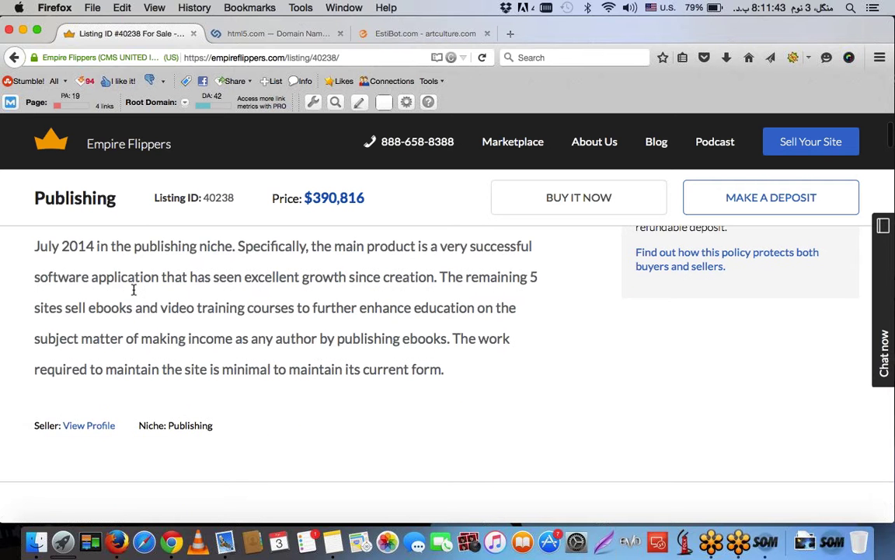
pyautogui.scroll(-6, 134, 289)
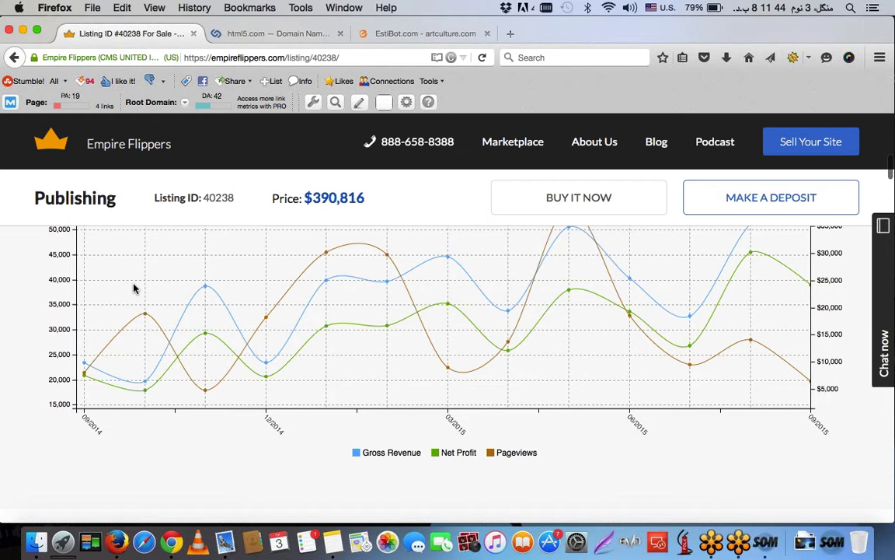
pyautogui.scroll(-4, 133, 288)
pyautogui.scroll(1, 199, 320)
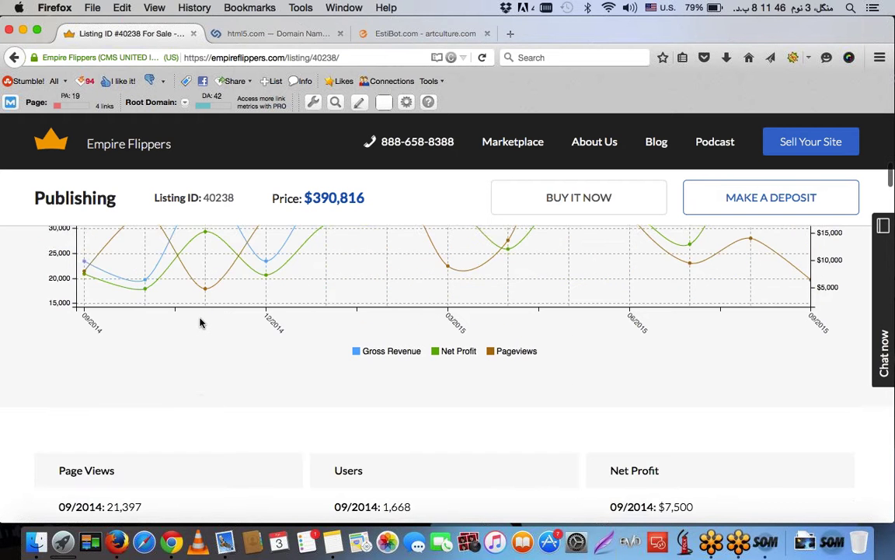
pyautogui.scroll(-2, 200, 322)
pyautogui.scroll(3, 200, 322)
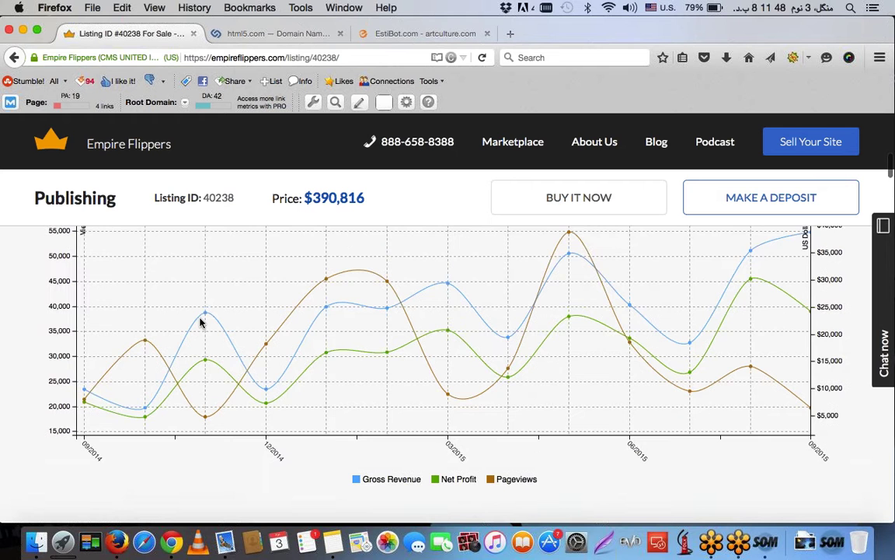
# - Examine the month-by-month page views, users and net profit of the listing
pyautogui.scroll(-3, 200, 323)
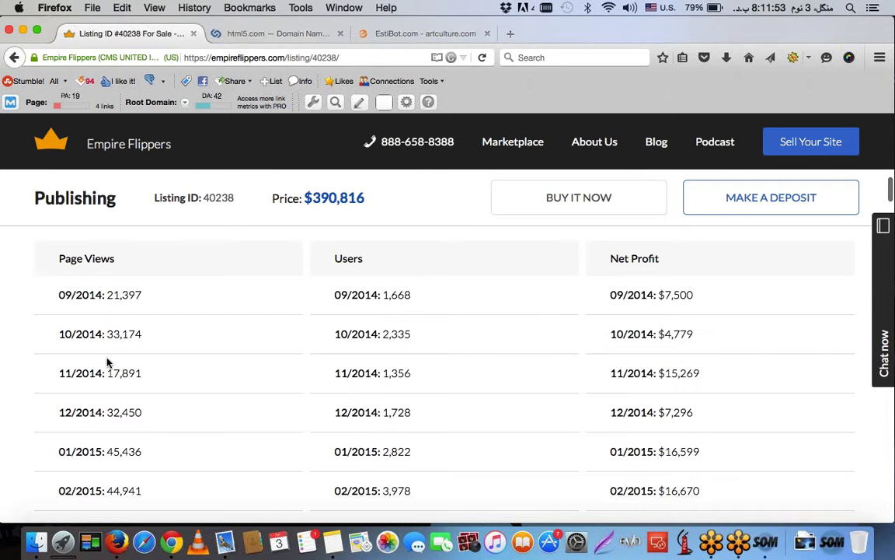
pyautogui.scroll(-1, 241, 404)
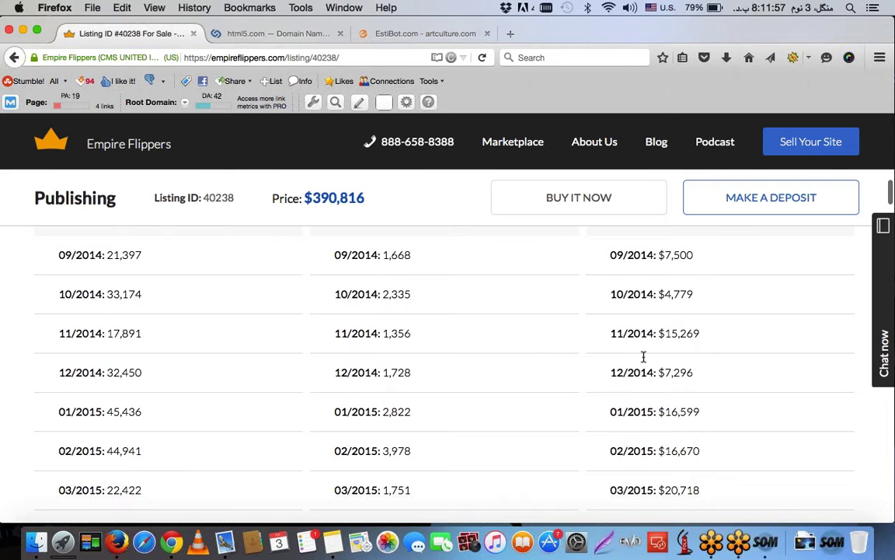
pyautogui.scroll(-6, 643, 356)
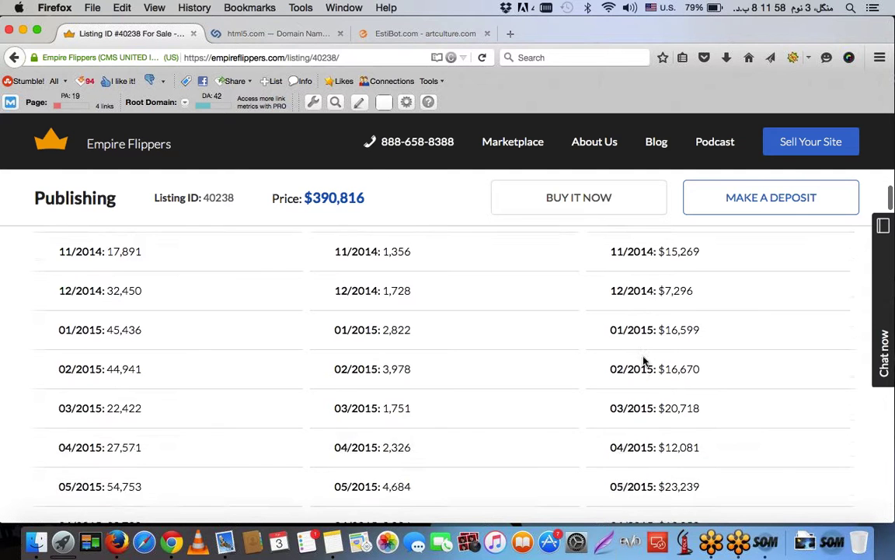
pyautogui.scroll(-4, 644, 359)
pyautogui.scroll(6, 643, 359)
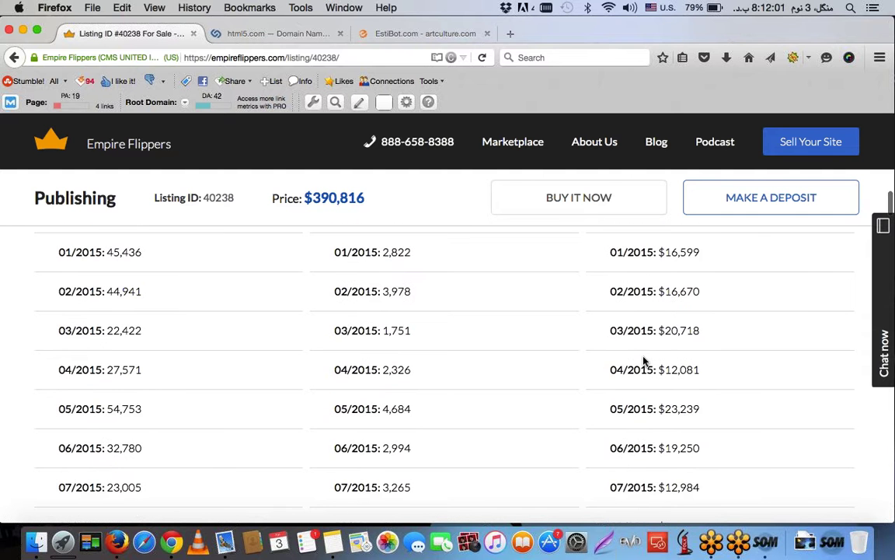
pyautogui.scroll(2, 643, 360)
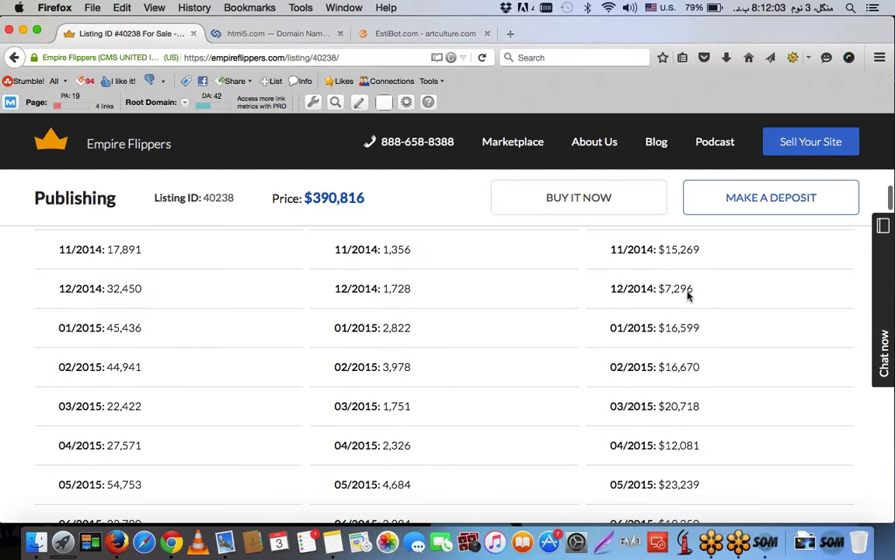
pyautogui.scroll(-1, 688, 295)
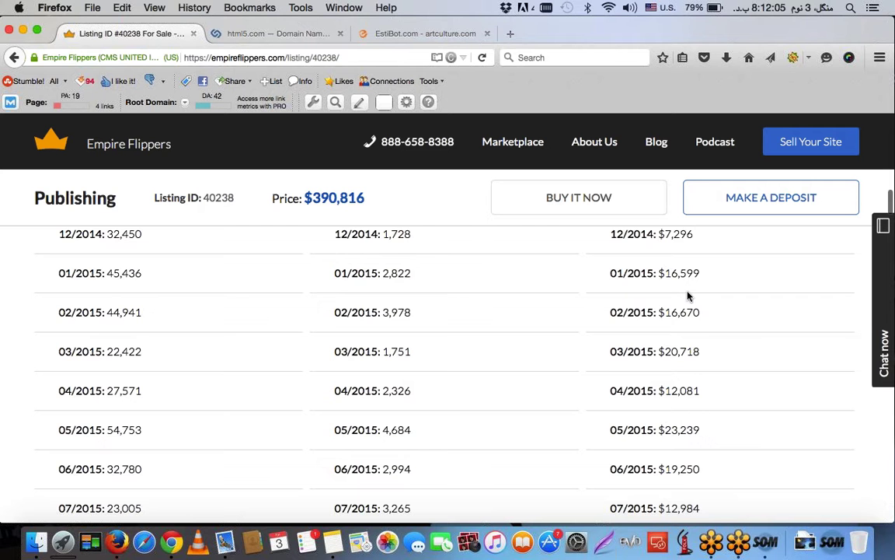
pyautogui.rightClick(689, 295)
pyautogui.click(689, 296)
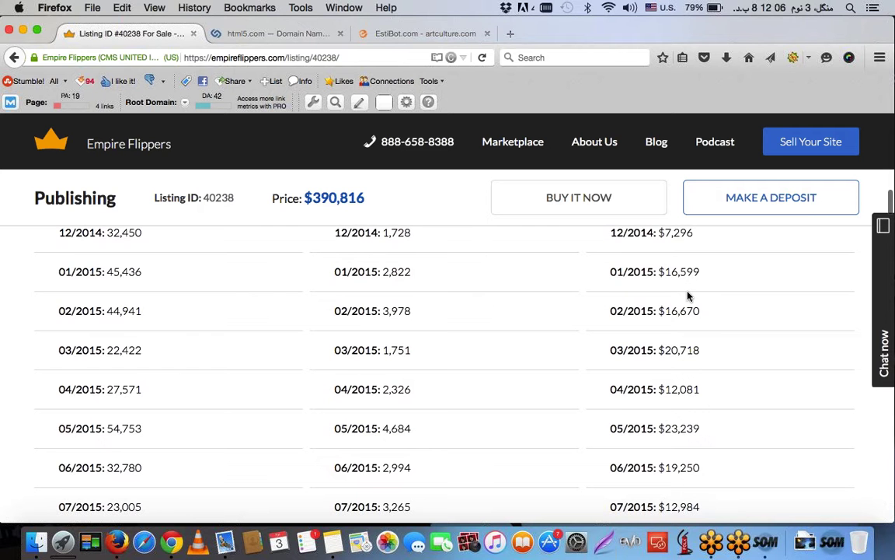
# - Look over the listing's Proof of Income and Proof of Traffic sections and highlight the asking price again
pyautogui.scroll(-10, 689, 295)
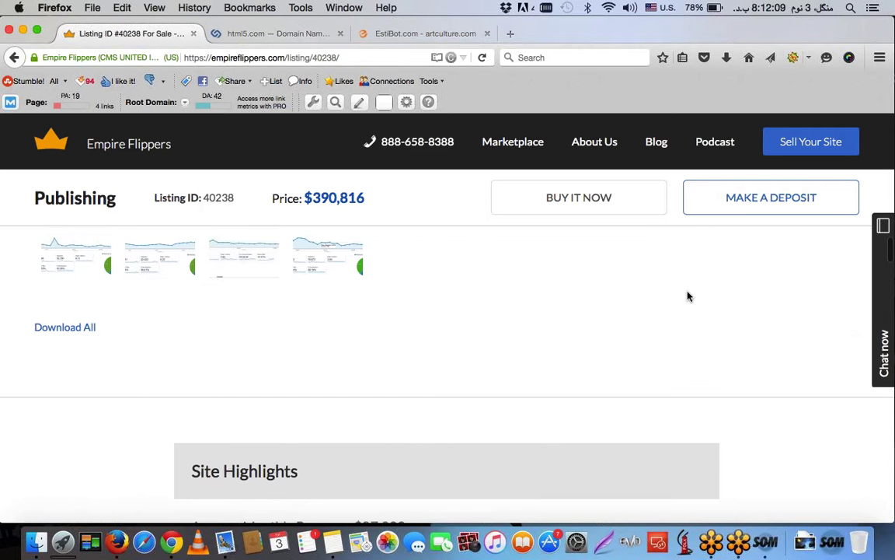
pyautogui.scroll(2, 530, 343)
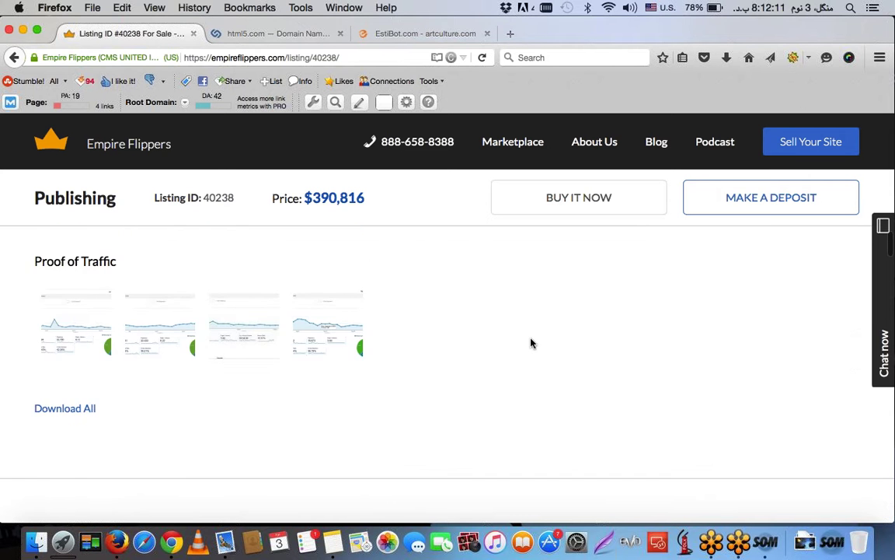
pyautogui.scroll(5, 531, 342)
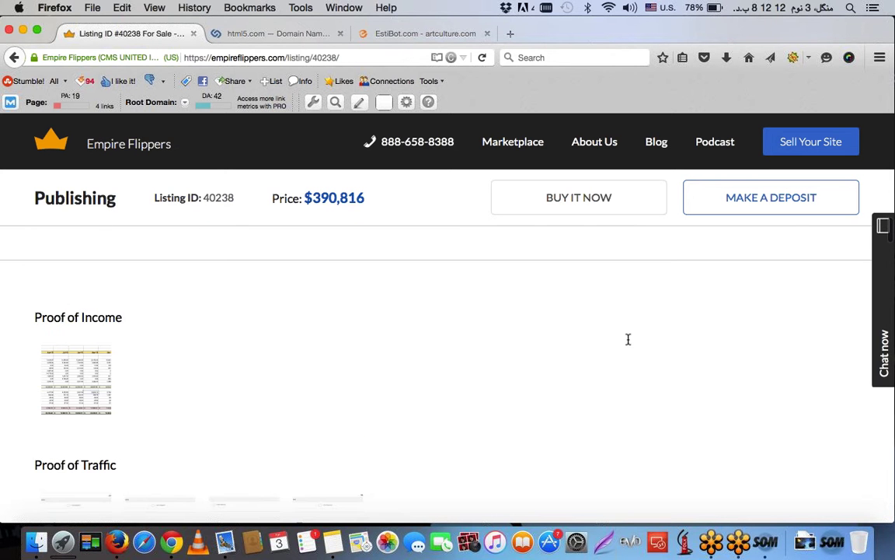
pyautogui.scroll(6, 628, 340)
pyautogui.scroll(-7, 626, 342)
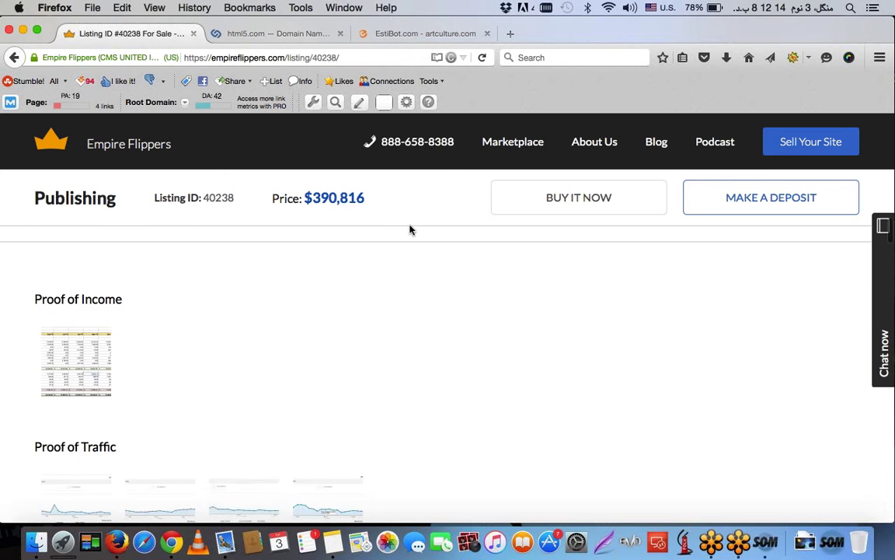
pyautogui.tripleClick(336, 198)
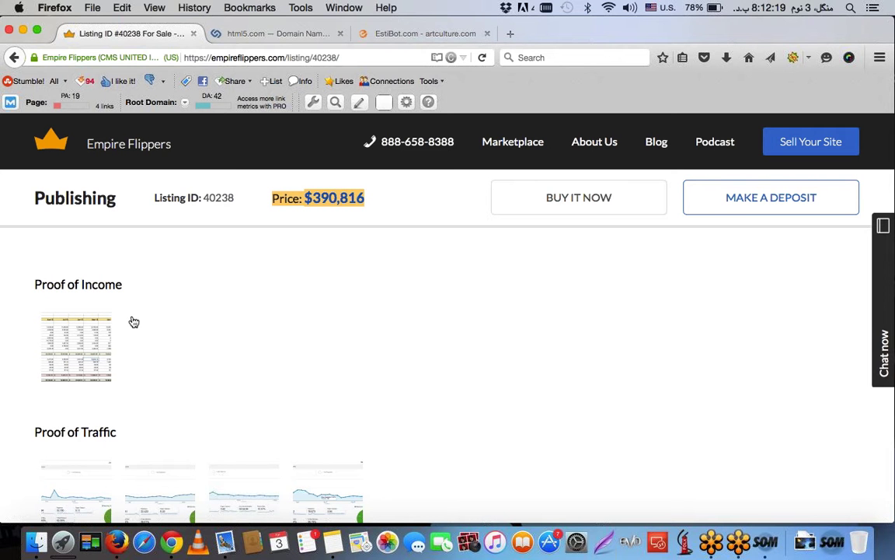
# - Open the 2015 PL proof of income, examine its gross income, cost of sales and net profit, and close it
pyautogui.scroll(-3, 72, 347)
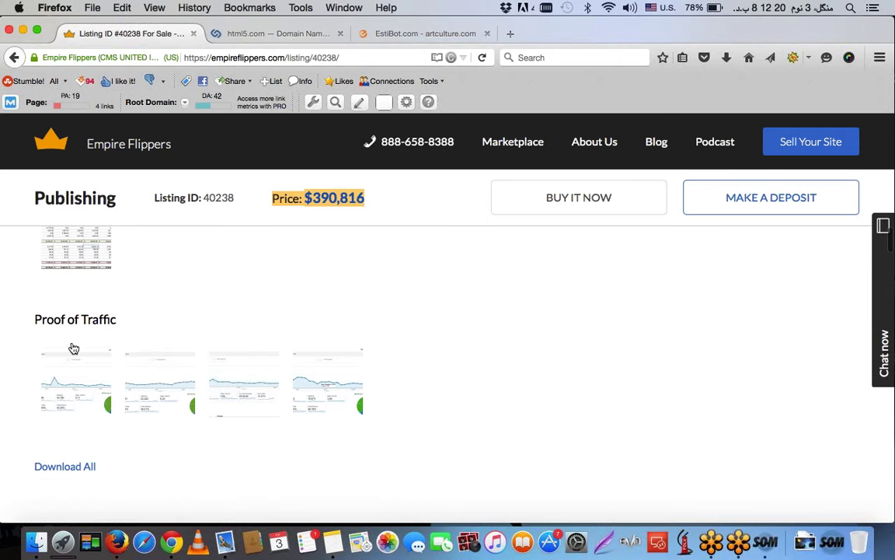
pyautogui.click(242, 380)
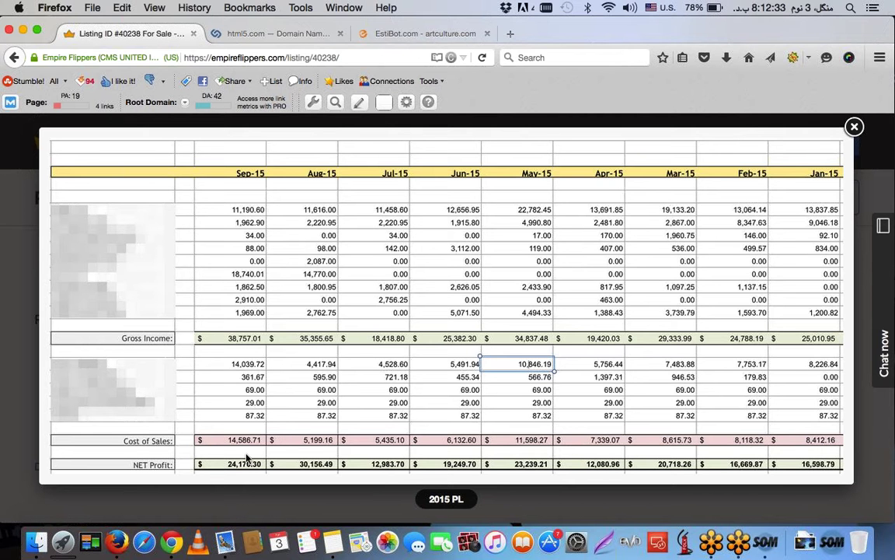
pyautogui.click(26, 439)
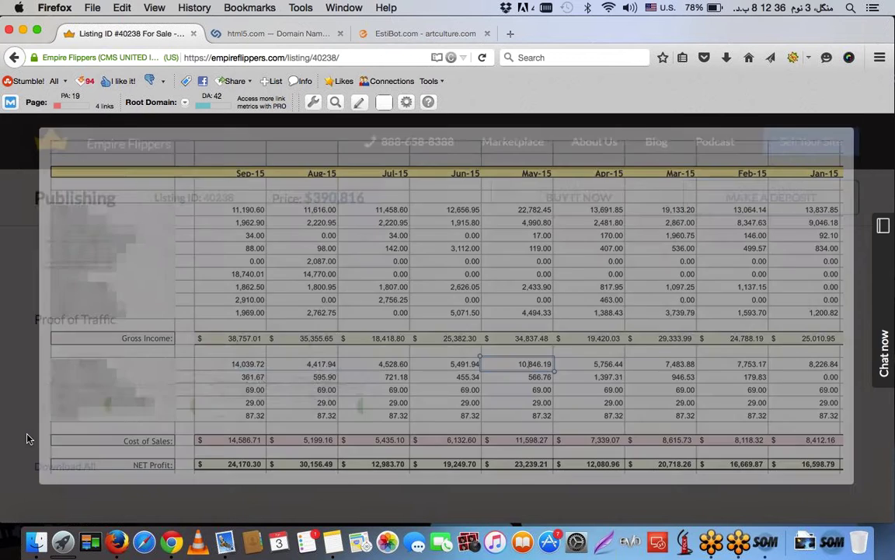
# - Review the Site Highlights and site details, highlighting the "SITE A: TLD .com" line
pyautogui.scroll(-10, 262, 476)
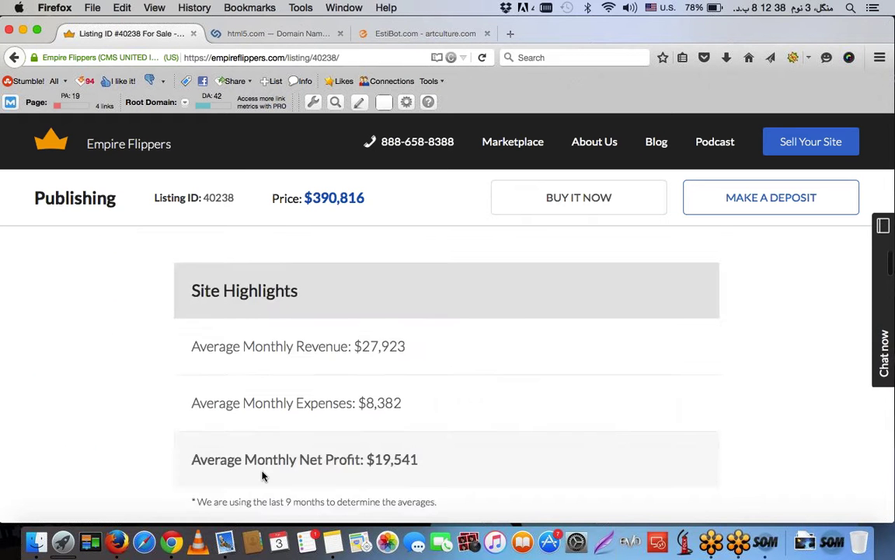
pyautogui.scroll(-2, 263, 477)
pyautogui.scroll(-2, 263, 477)
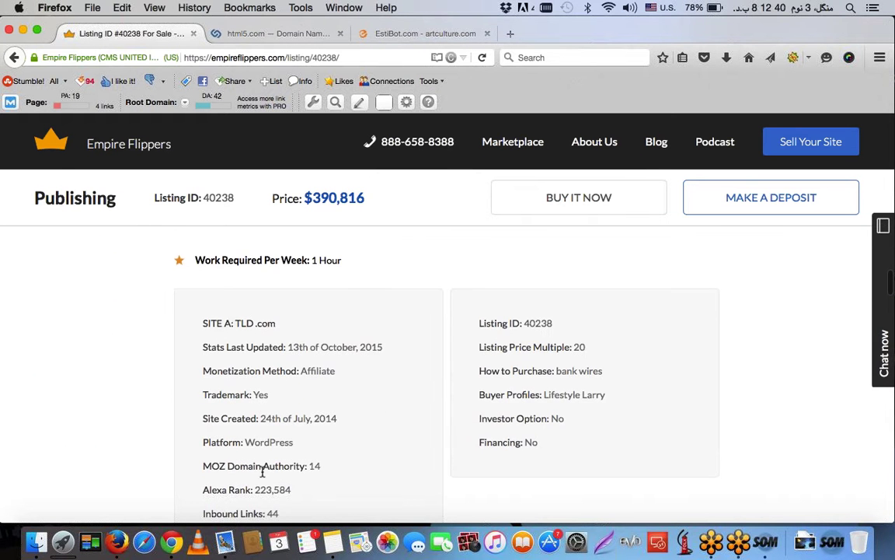
pyautogui.moveTo(276, 323); pyautogui.dragTo(202, 323)
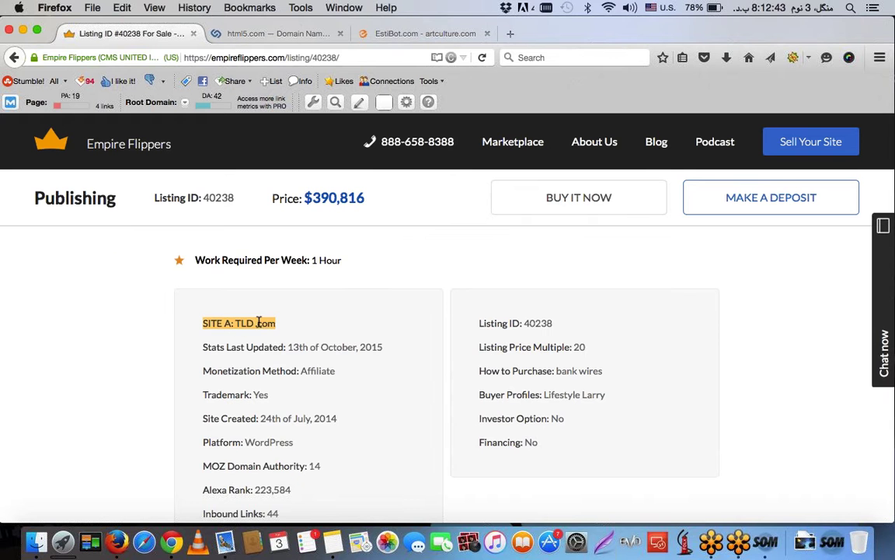
# - Examine the site details of Empire Flippers listing 40238, including its domain type, Alexa rank and inbound links
pyautogui.scroll(-1, 262, 328)
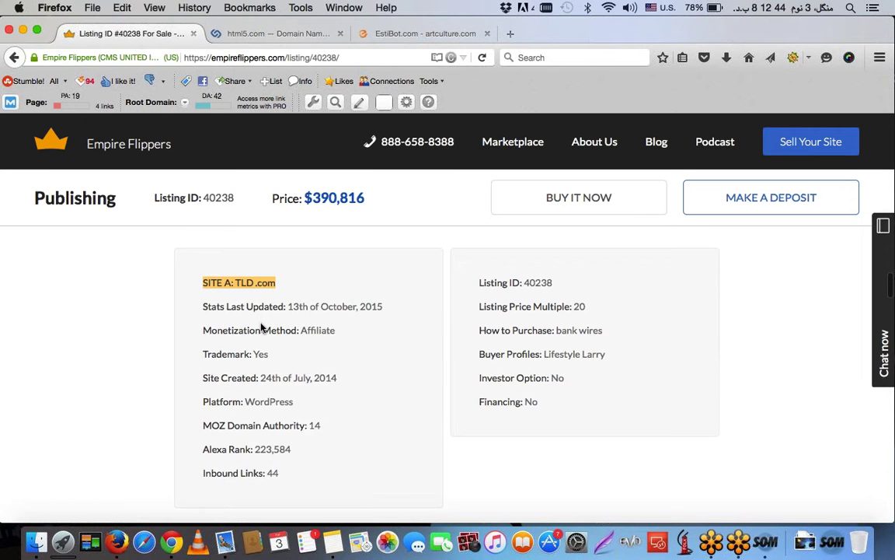
pyautogui.scroll(-1, 262, 328)
pyautogui.scroll(-1, 314, 315)
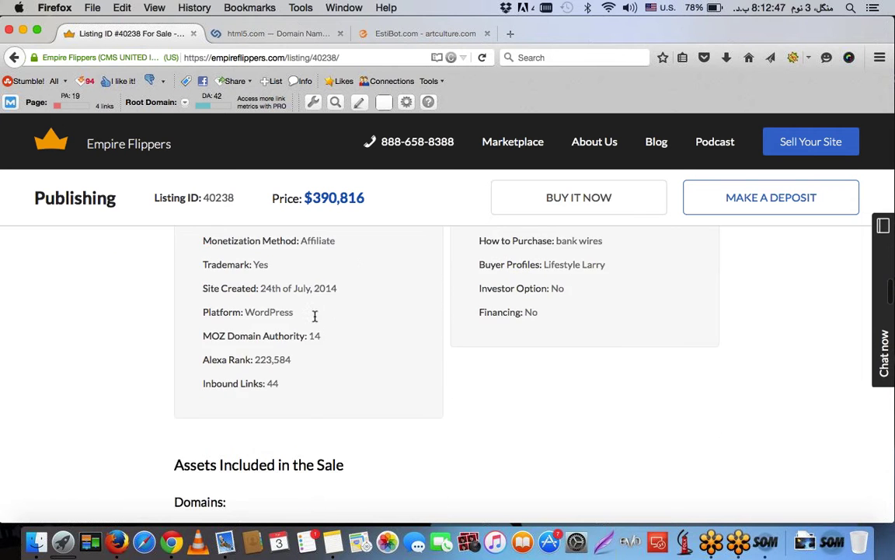
pyautogui.scroll(-1, 326, 326)
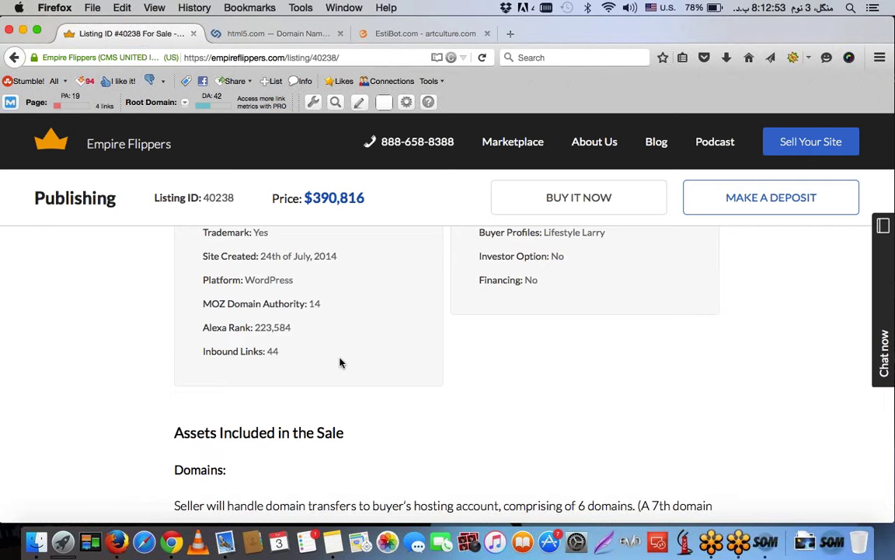
pyautogui.tripleClick(259, 327)
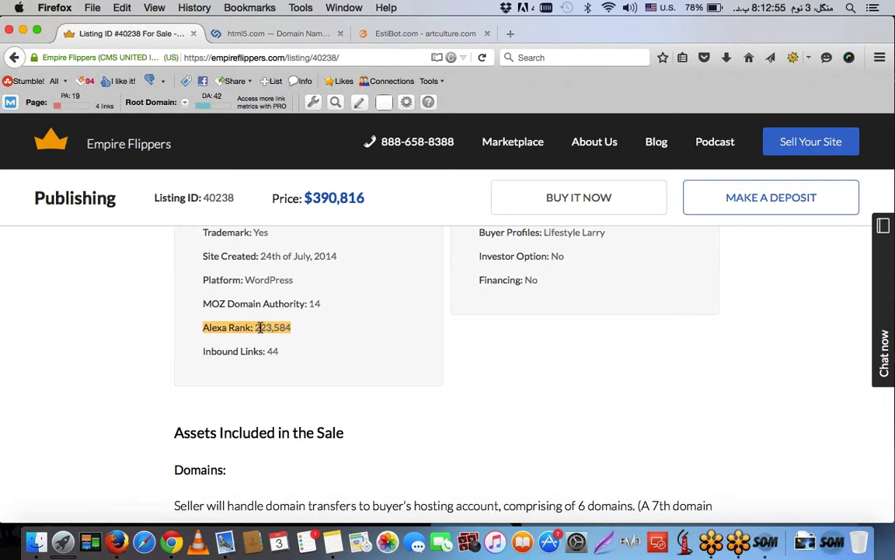
pyautogui.click(256, 351)
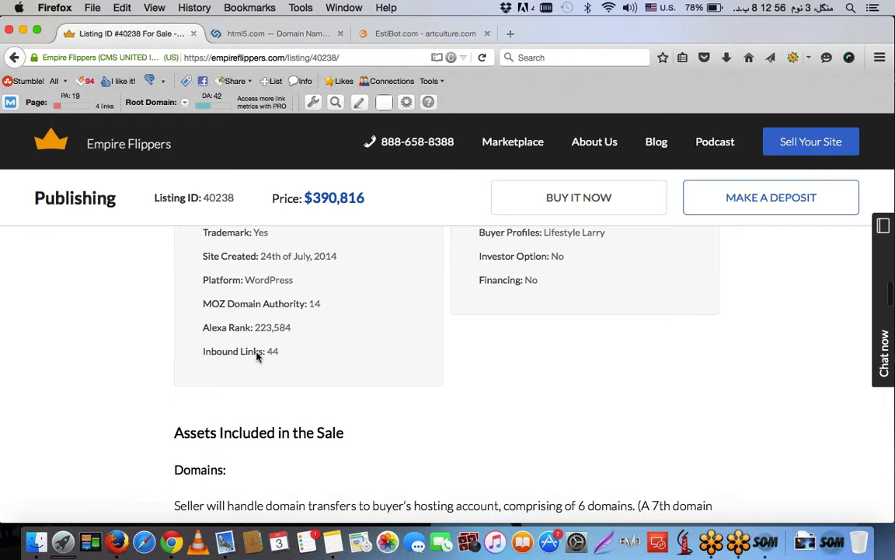
pyautogui.scroll(2, 259, 356)
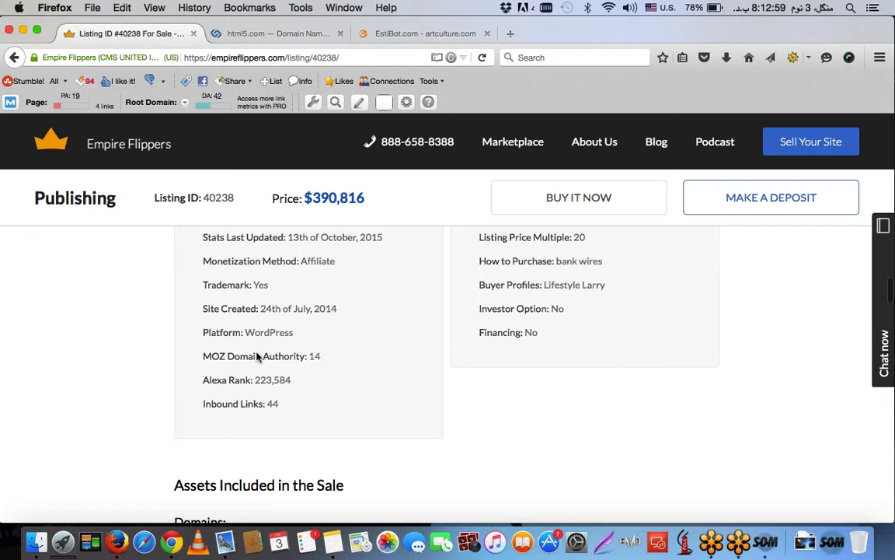
pyautogui.scroll(2, 259, 356)
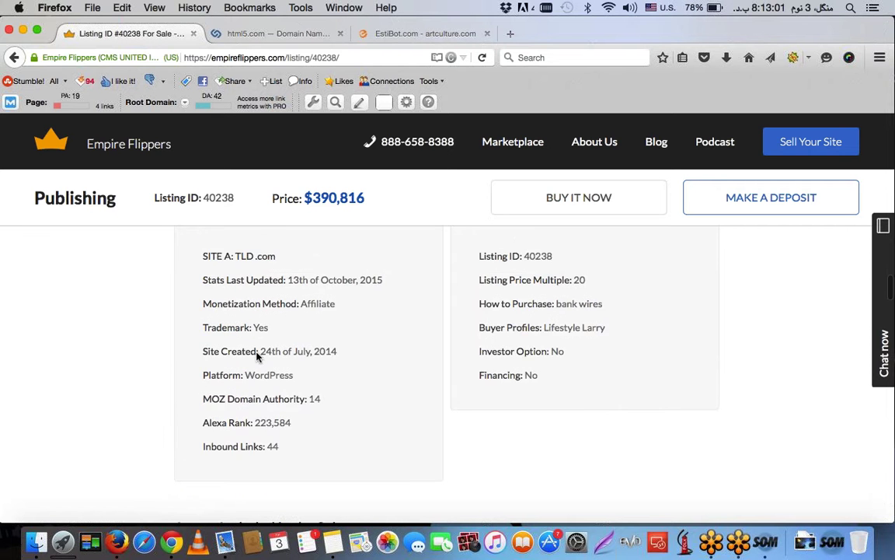
pyautogui.scroll(-4, 258, 355)
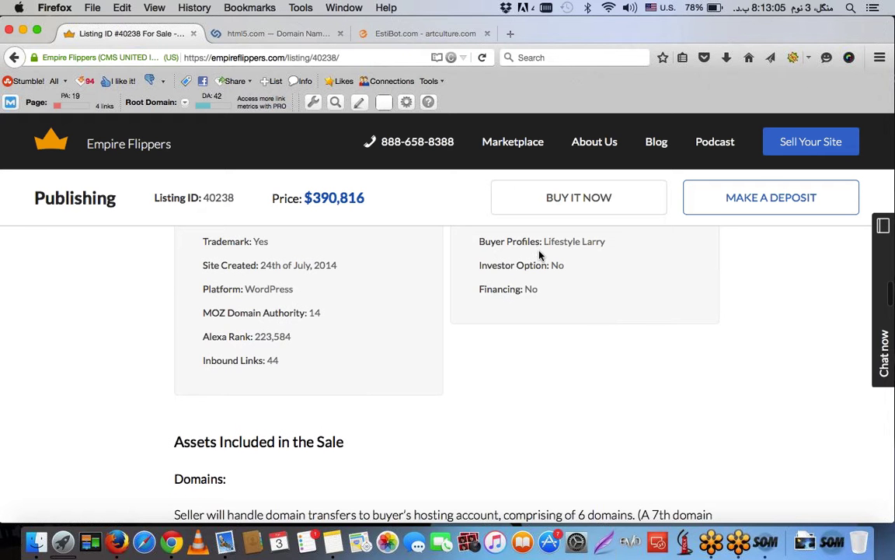
# - Read through the assets included in the sale and the About This Site description of the listing
pyautogui.scroll(-15, 538, 253)
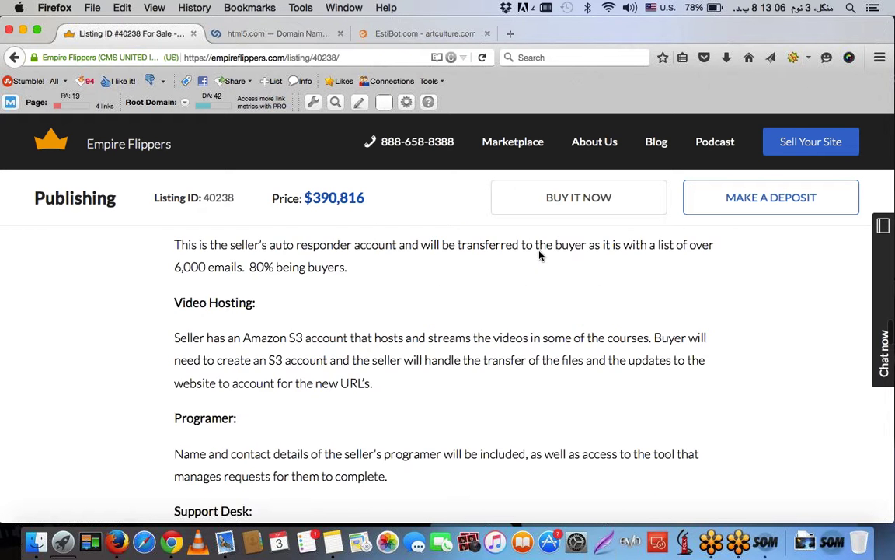
pyautogui.scroll(15, 540, 254)
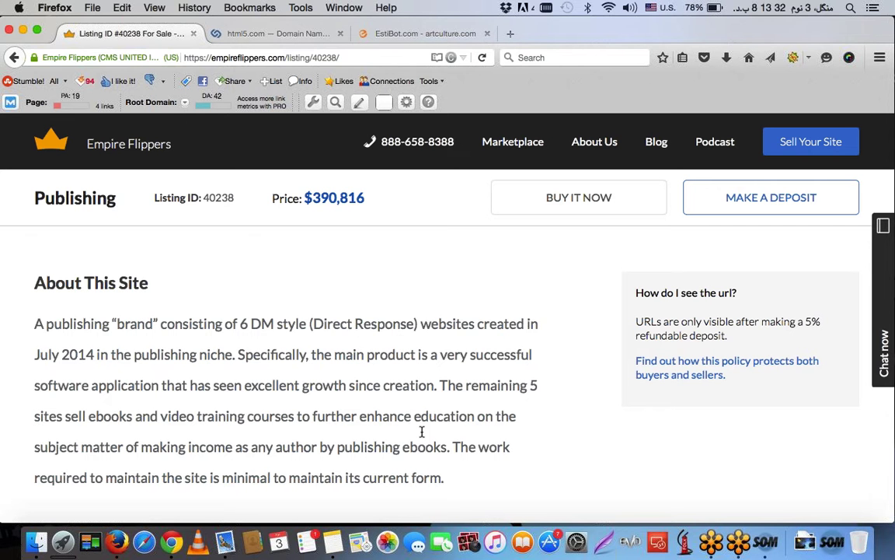
pyautogui.scroll(1, 422, 432)
pyautogui.scroll(-5, 333, 300)
pyautogui.scroll(-2, 334, 300)
pyautogui.scroll(7, 333, 300)
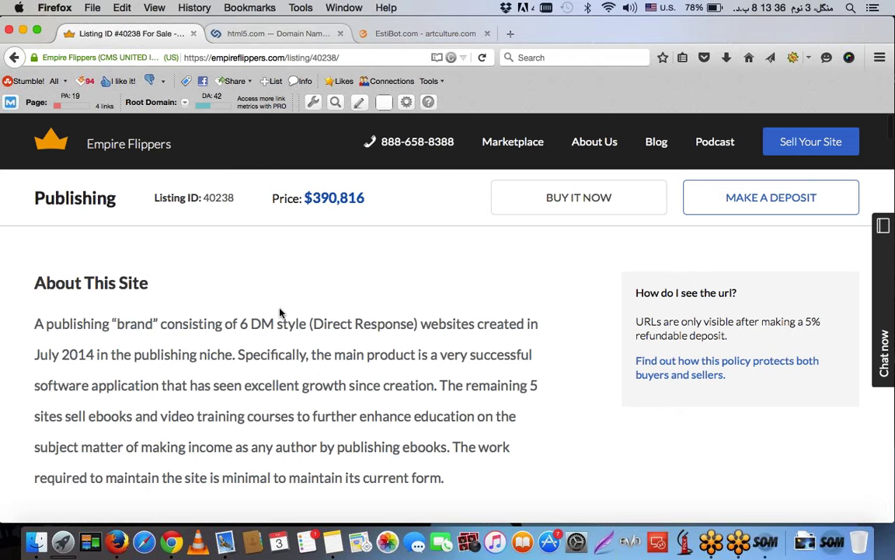
# - Switch to the Notes app and review the line "How to sell your Premium Domain in $5 or $9" in the Premium Domain Selling note
pyautogui.click(220, 31)
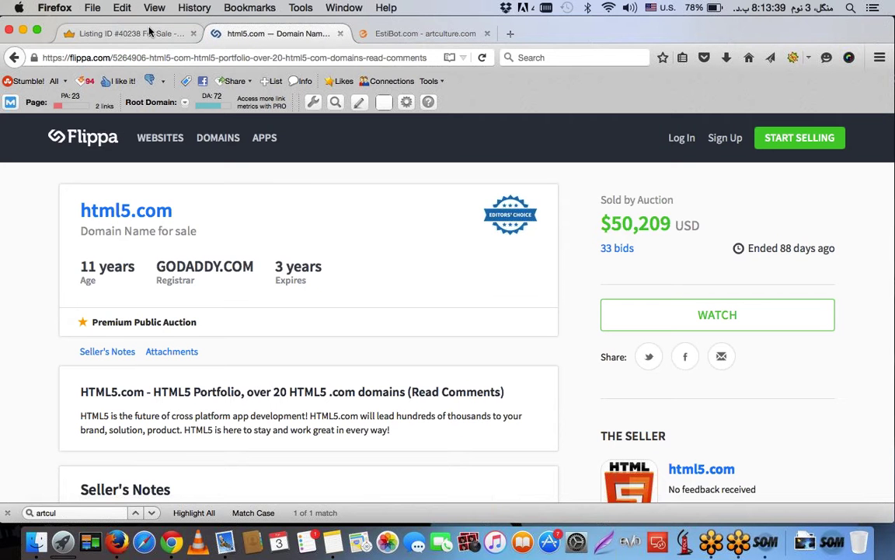
pyautogui.click(70, 33)
pyautogui.click(23, 31)
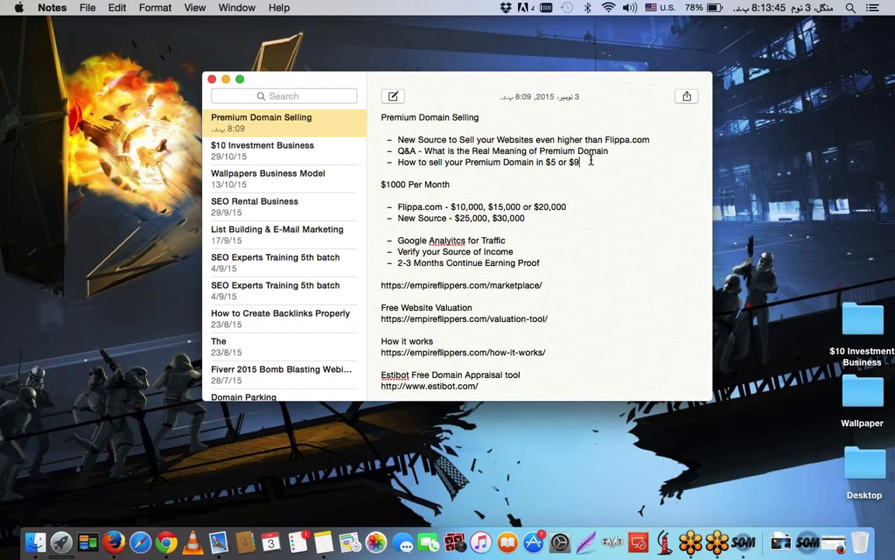
pyautogui.moveTo(580, 162); pyautogui.dragTo(398, 162)
pyautogui.click(473, 195)
# - Switch back to Firefox, start a new listing from the Flippa html5.com page and choose Domains as the asset being sold
pyautogui.click(110, 517)
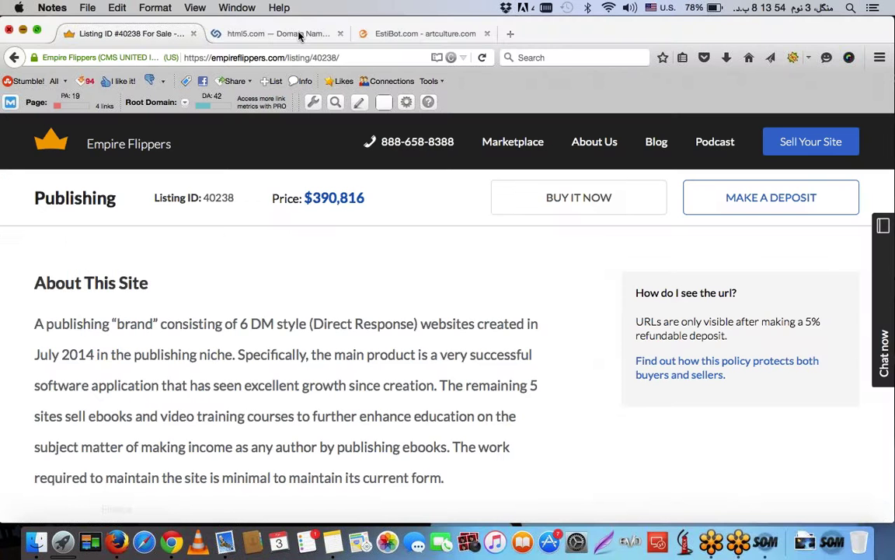
pyautogui.click(300, 34)
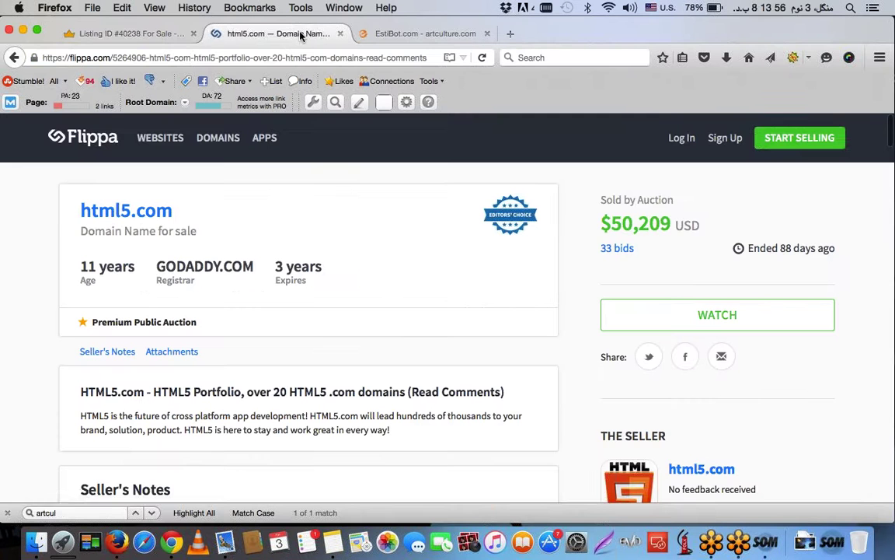
pyautogui.click(801, 139)
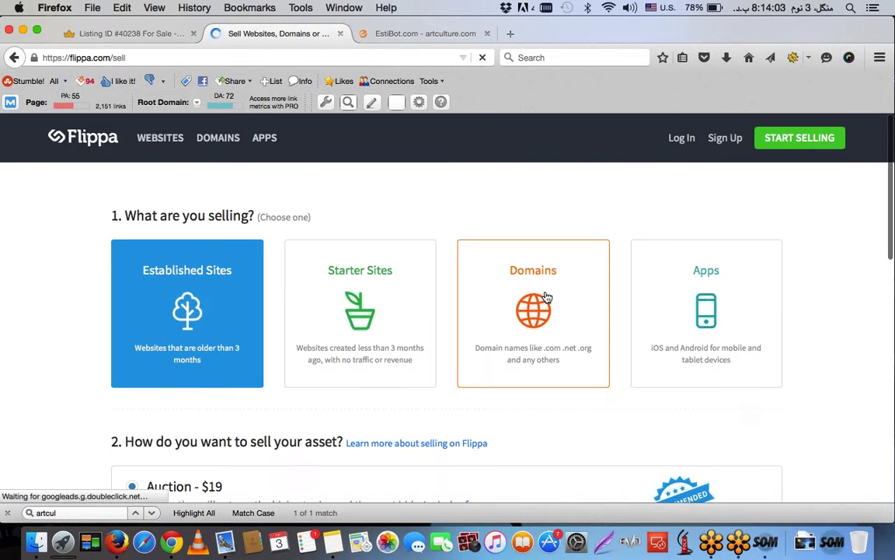
pyautogui.click(546, 297)
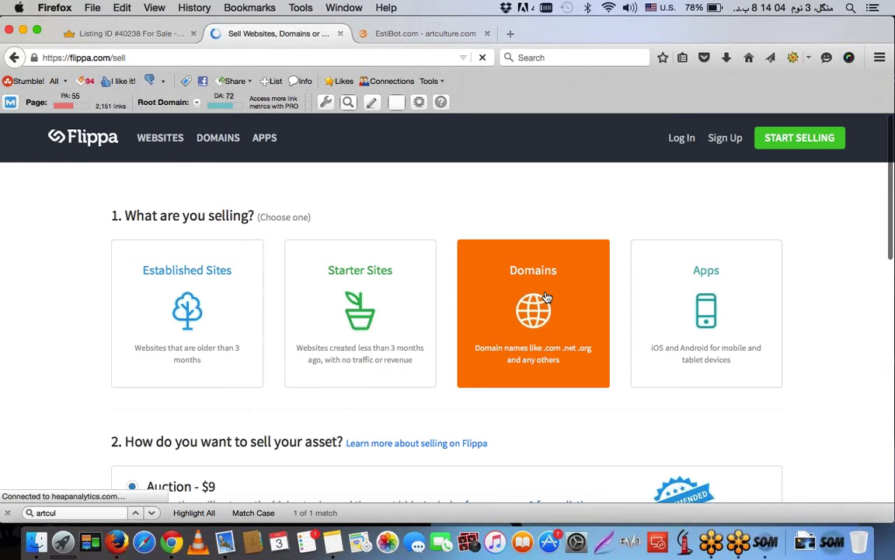
# - Examine the Flippa selling form's auction and classified listing options and its email address and domain URL fields
pyautogui.scroll(-2, 547, 297)
pyautogui.scroll(-2, 201, 349)
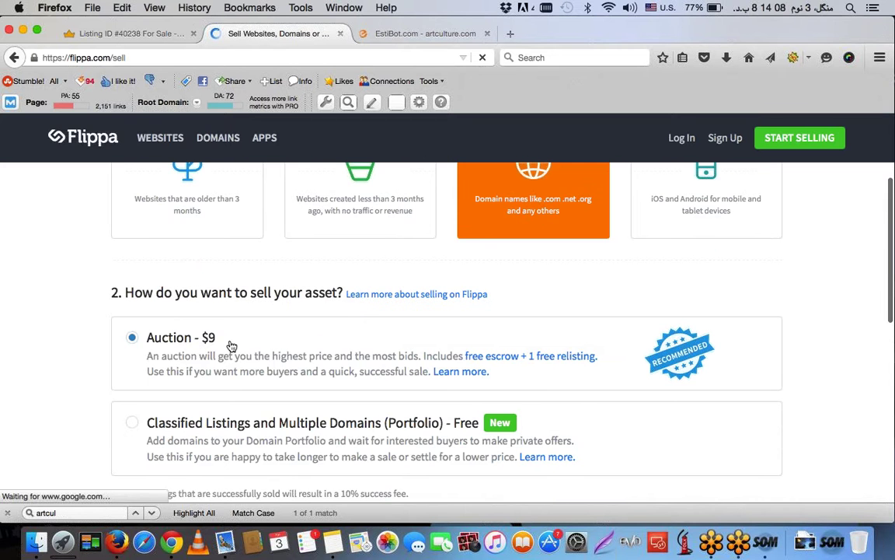
pyautogui.scroll(-2, 233, 365)
pyautogui.scroll(-5, 237, 377)
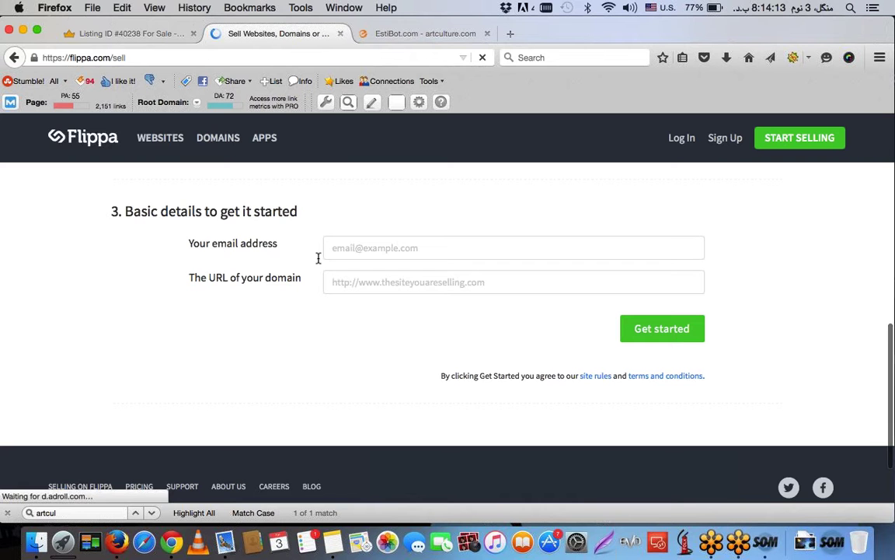
pyautogui.click(386, 248)
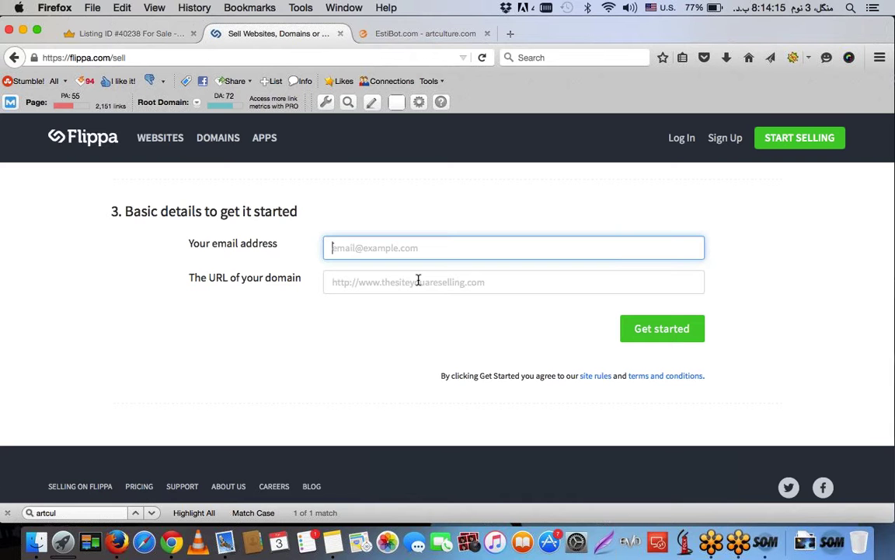
pyautogui.click(418, 281)
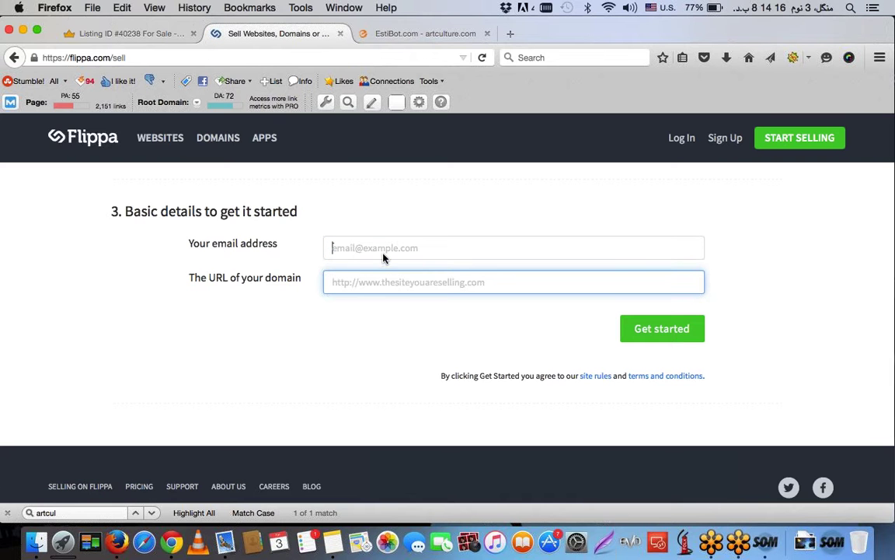
pyautogui.scroll(3, 383, 258)
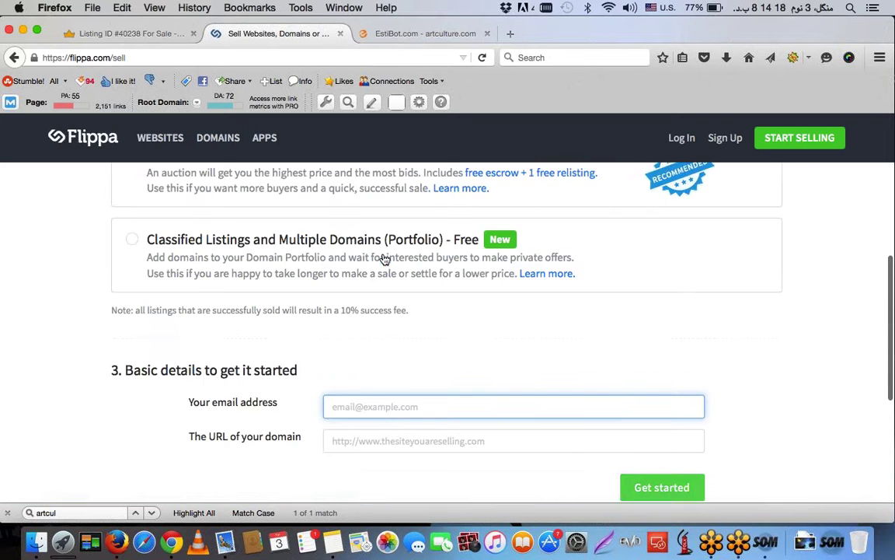
pyautogui.scroll(5, 460, 259)
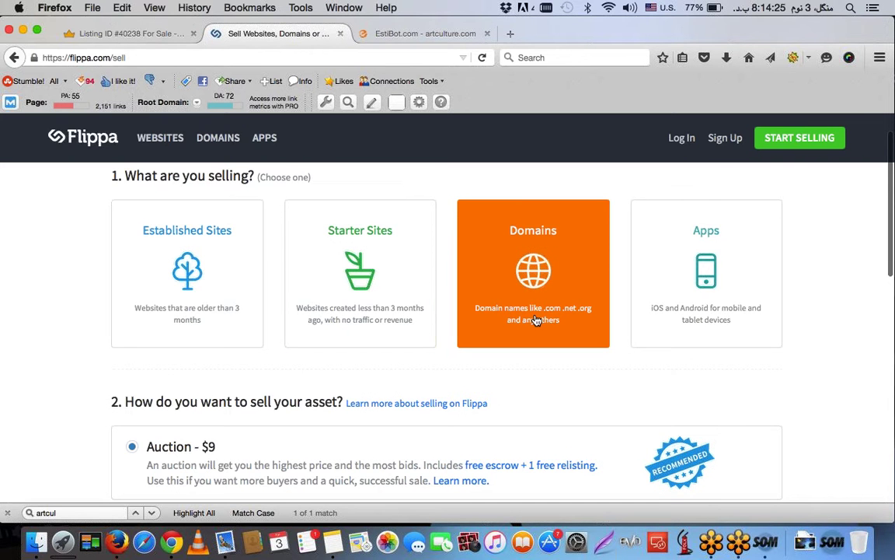
pyautogui.scroll(-3, 535, 317)
pyautogui.scroll(-10, 542, 351)
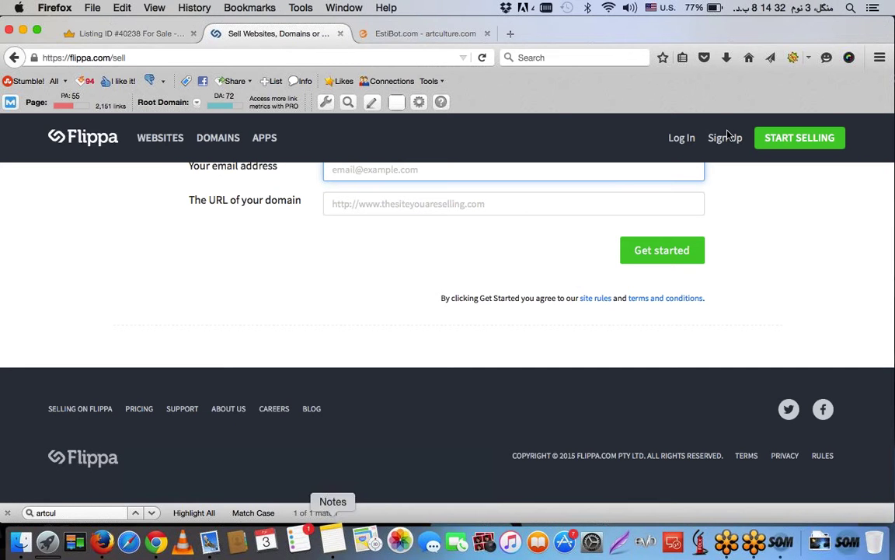
# - Switch to Notes and copy the line "How to sell your Premium Domain in $5 or $9" to the end of the Premium Domain Selling note
pyautogui.click(333, 536)
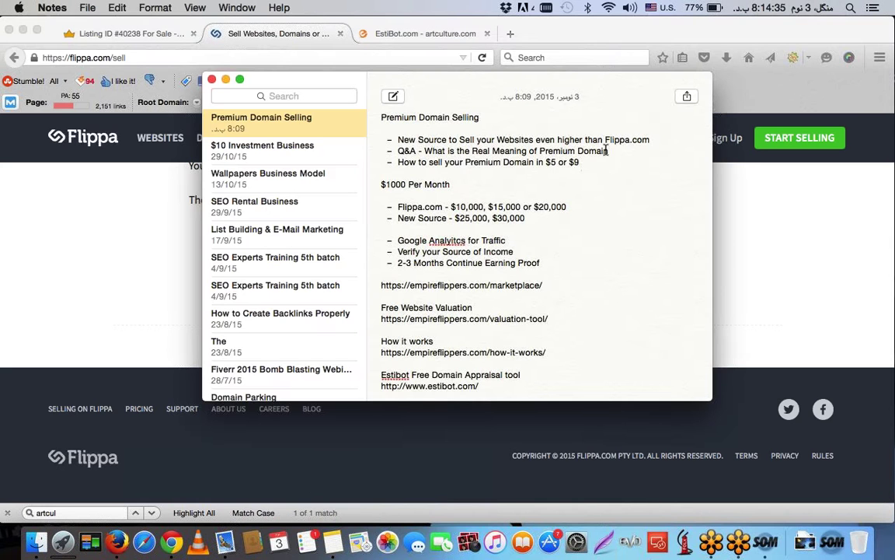
pyautogui.click(585, 164)
pyautogui.moveTo(585, 164); pyautogui.dragTo(397, 164)
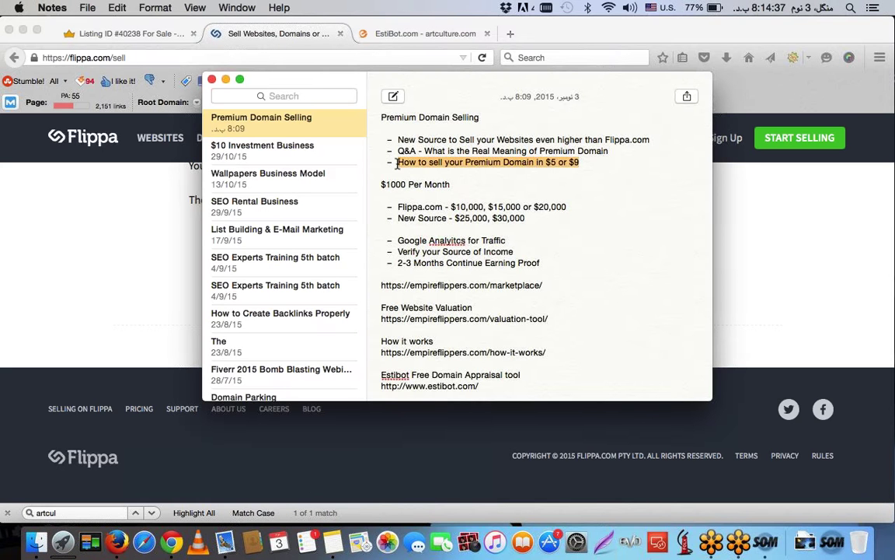
pyautogui.press('super+c')
pyautogui.click(508, 394)
pyautogui.press('Return')
pyautogui.press('super+v')
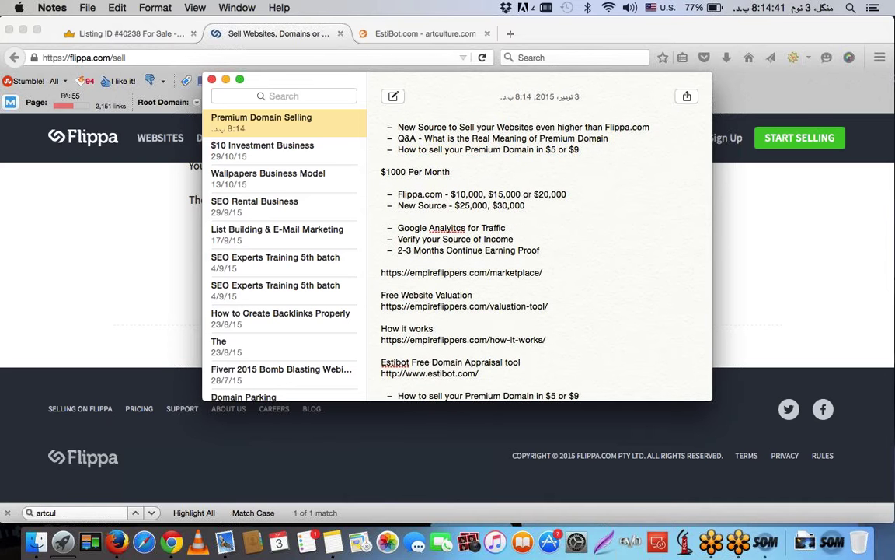
# - Turn the copied line into an unbulleted heading separated from the Estibot link by one blank line
pyautogui.click(400, 396)
pyautogui.press('BackSpace')
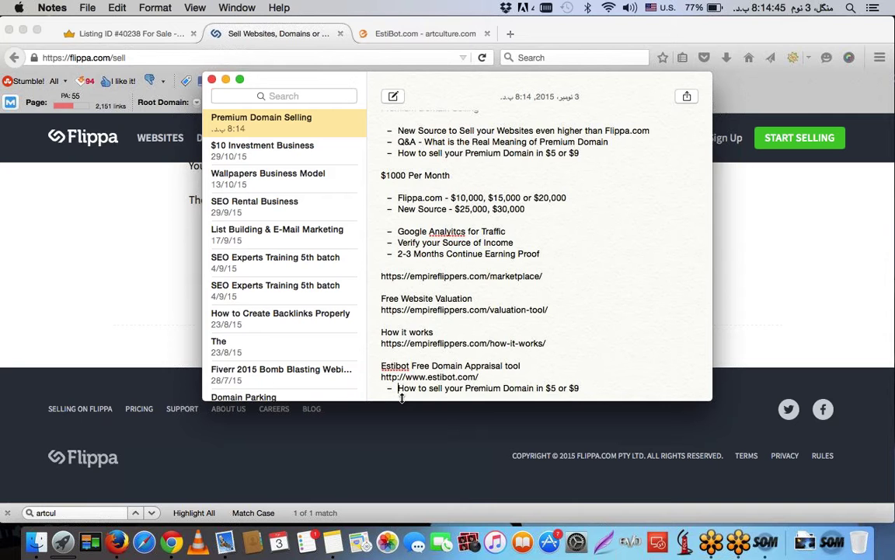
pyautogui.press('BackSpace')
pyautogui.press('BackSpace')
pyautogui.press('BackSpace')
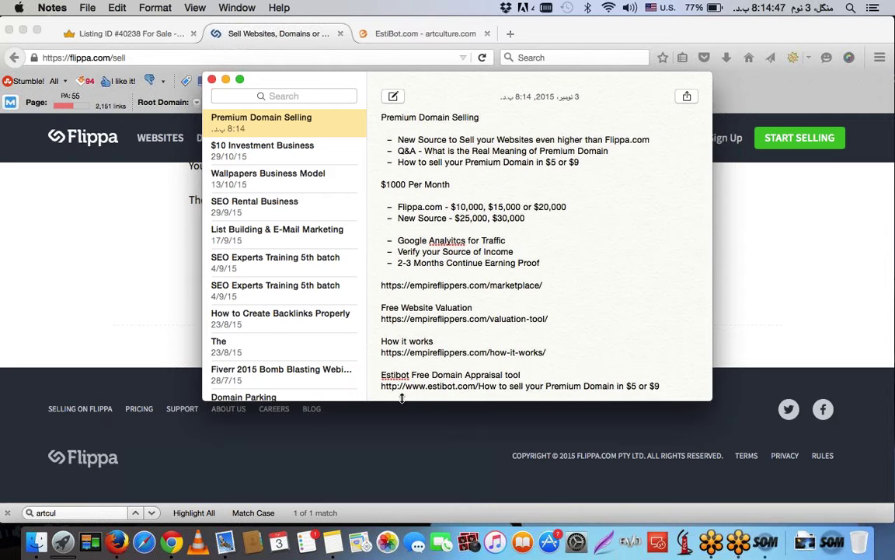
pyautogui.press('Return')
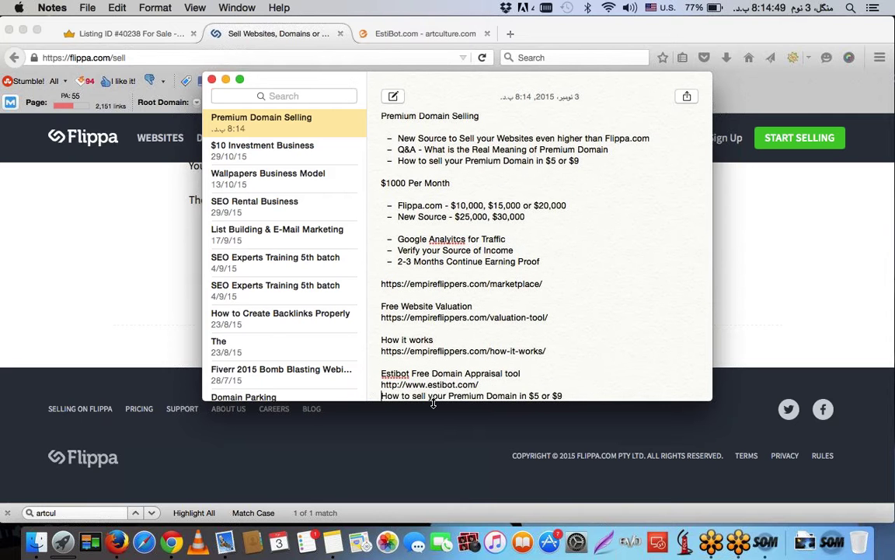
pyautogui.press('Return')
# - Add the bullet "On Flippa Get Verified" below the heading at the end of the note
pyautogui.click(593, 387)
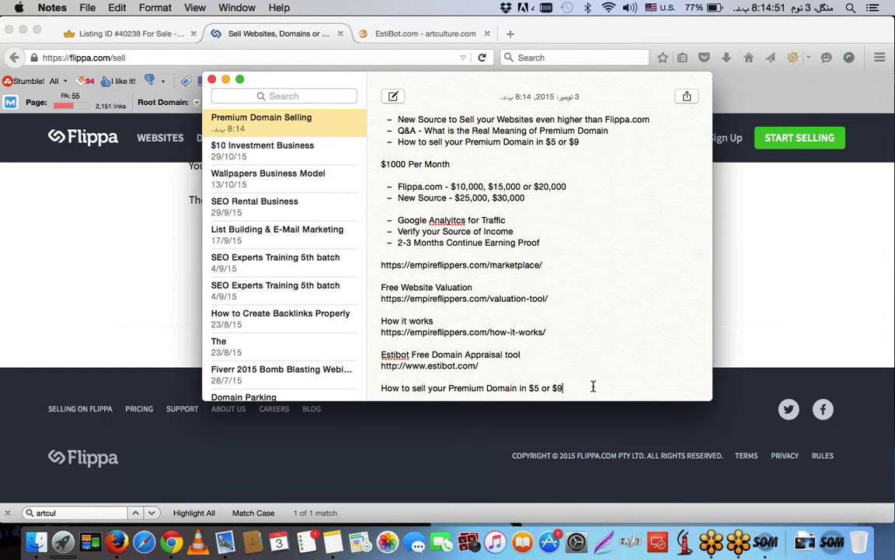
pyautogui.scroll(-1, 593, 386)
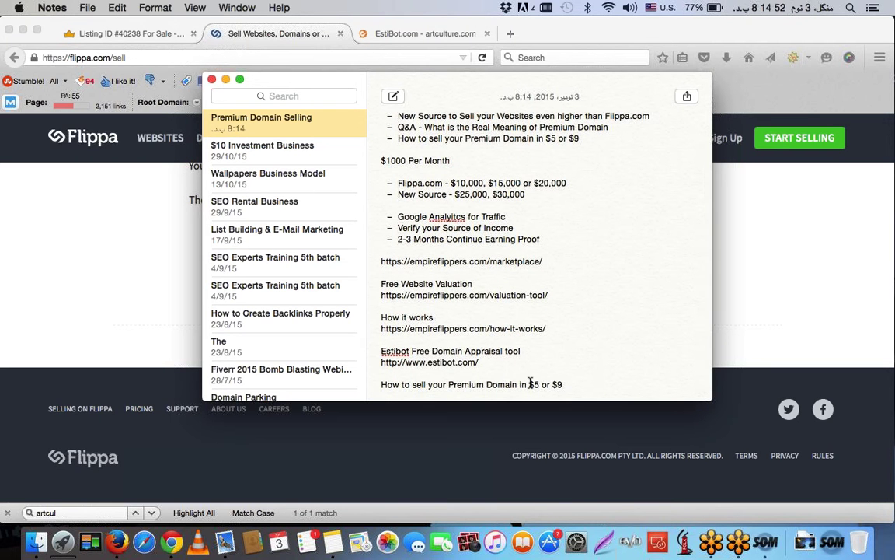
pyautogui.press('Return')
pyautogui.write('- On F')
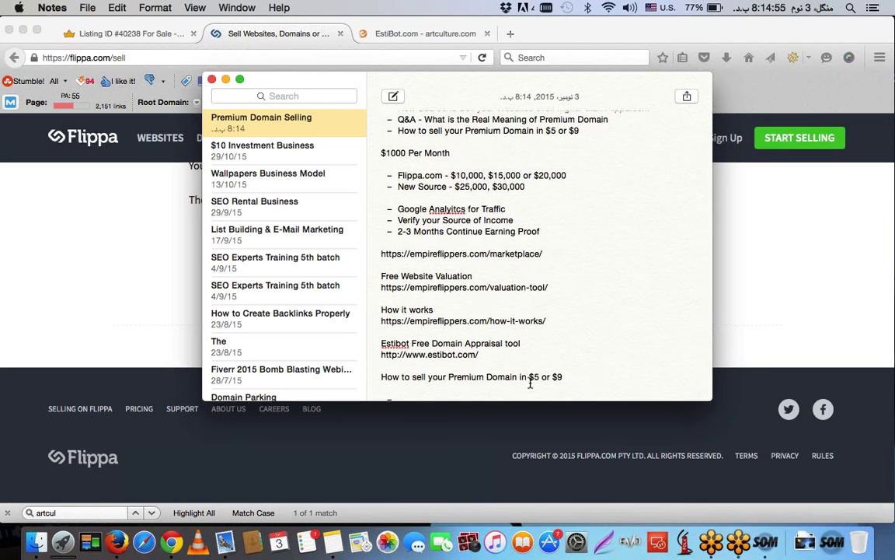
pyautogui.write('lippa ')
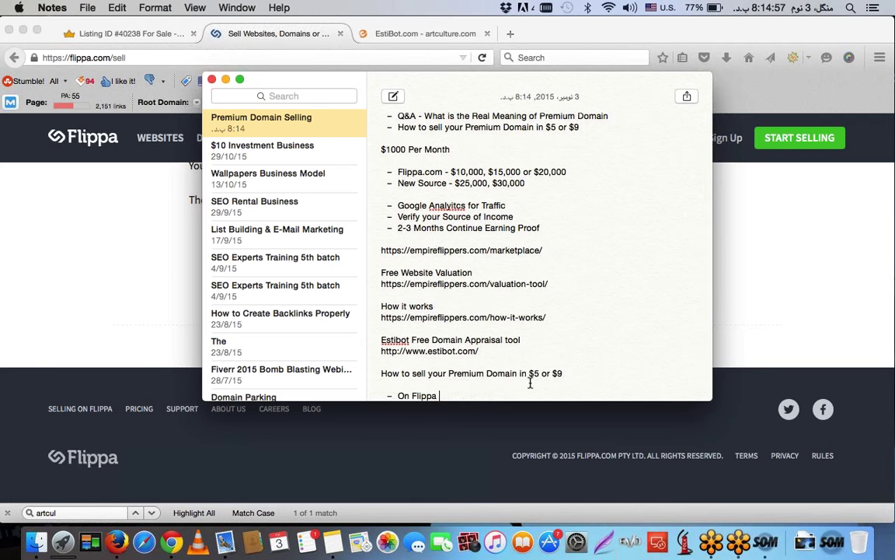
pyautogui.write('Get Verified')
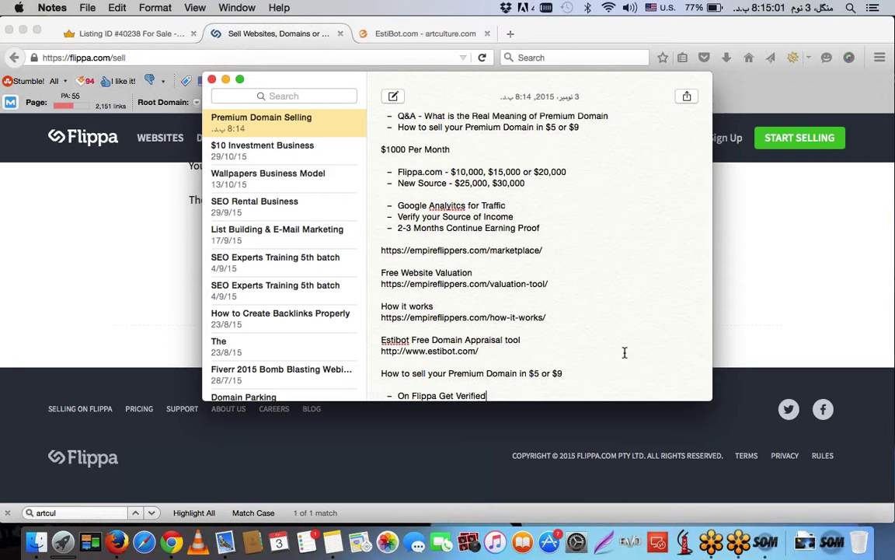
# - Complete the "On Flippa Get Verified" bullet with "(Mobile Verification & $5 Credit Card Verification)" and end the bulleted list below it
pyautogui.write('(Mobile Verification ')
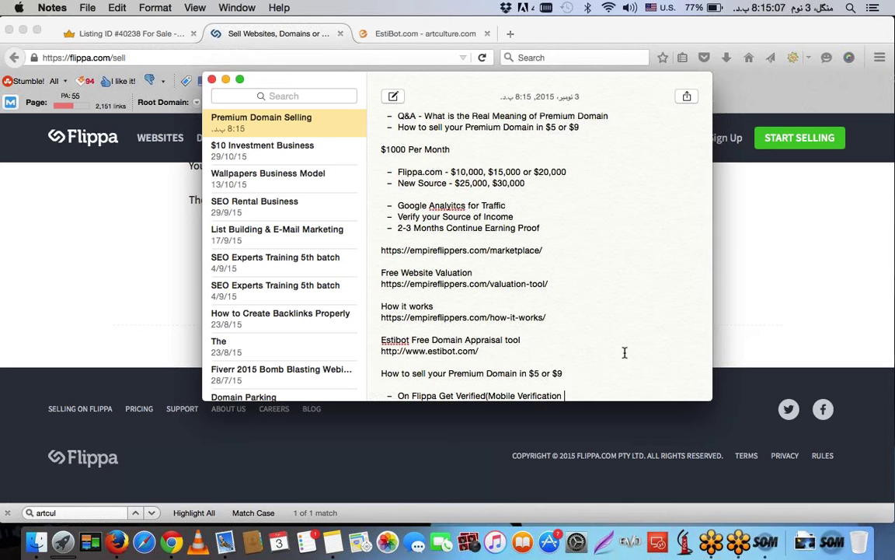
pyautogui.write('& $5 Credit Card Verification)')
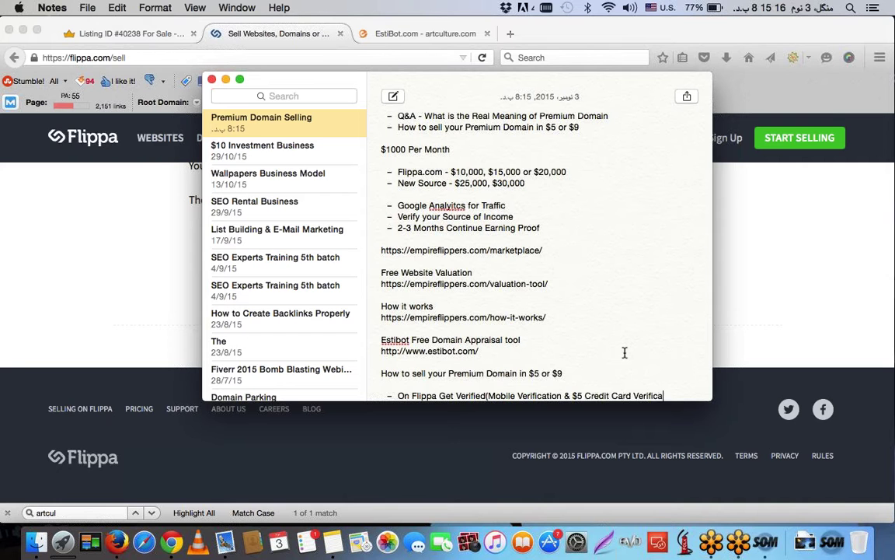
pyautogui.press('Return')
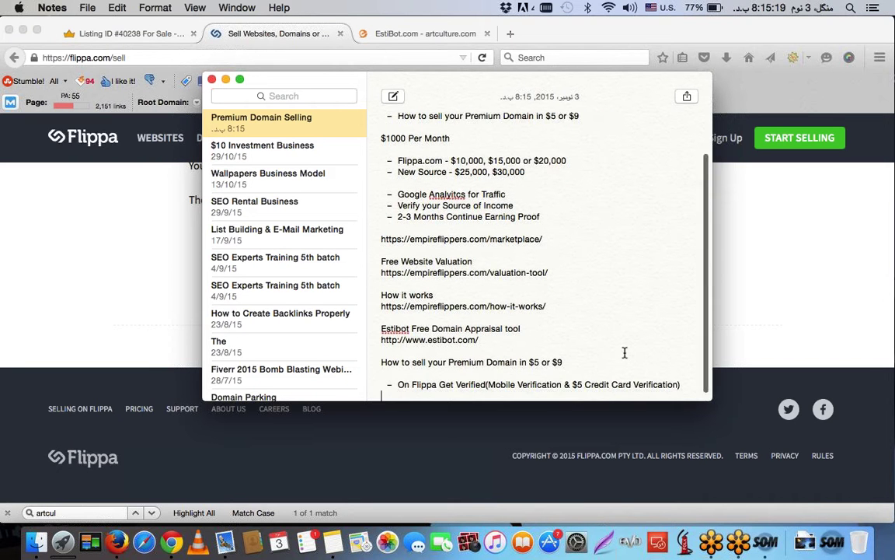
pyautogui.press('Return')
pyautogui.press('Return')
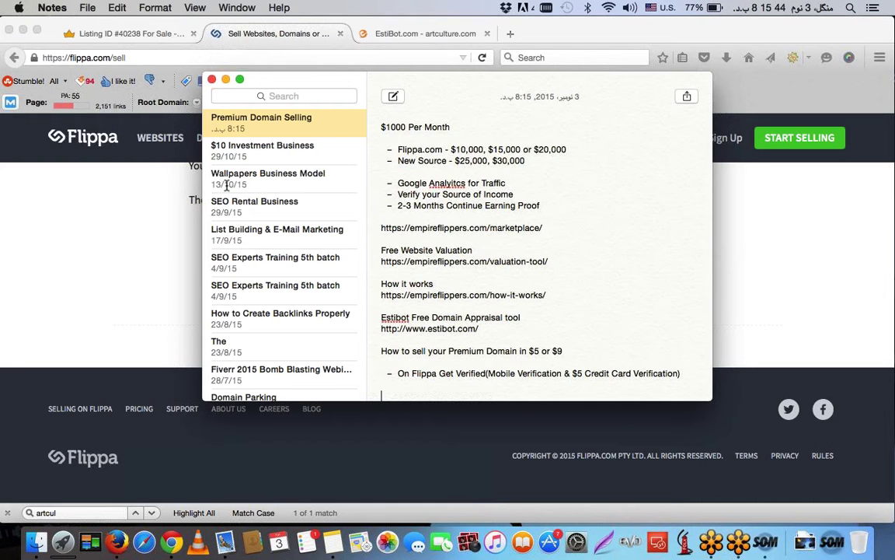
# - Check the auction fee on Flippa's selling form, and return to the note to remove the blank lines below the verification bullet
pyautogui.click(68, 223)
pyautogui.scroll(8, 68, 223)
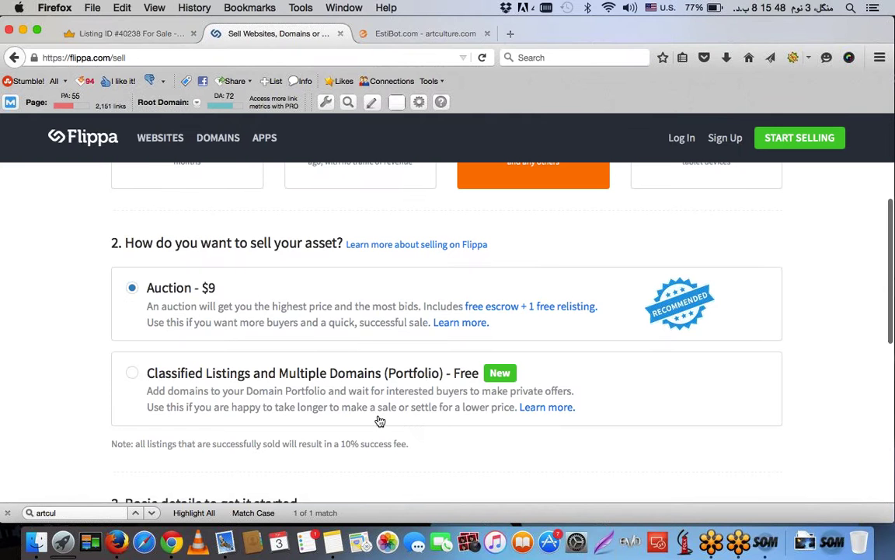
pyautogui.click(336, 523)
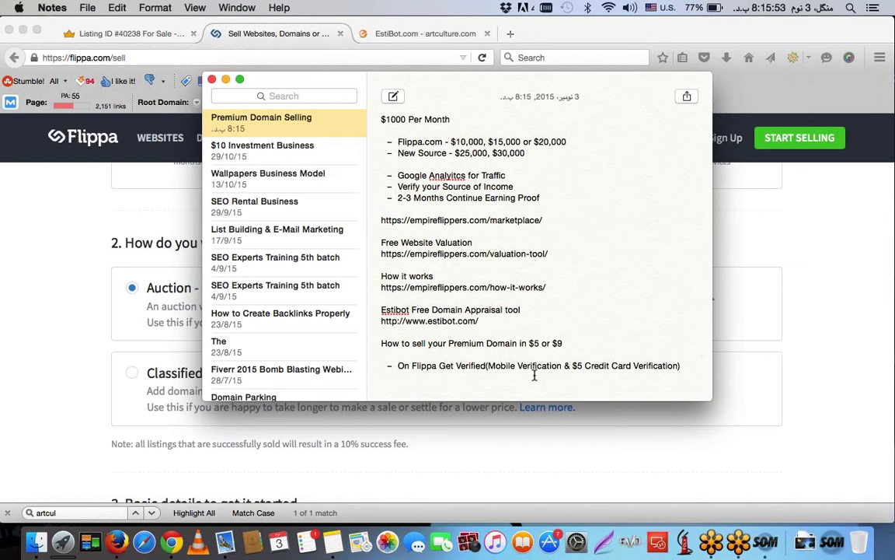
pyautogui.press('Return')
pyautogui.write('$9')
pyautogui.press('BackSpace')
pyautogui.press('BackSpace')
pyautogui.press('BackSpace')
pyautogui.press('BackSpace')
pyautogui.press('BackSpace')
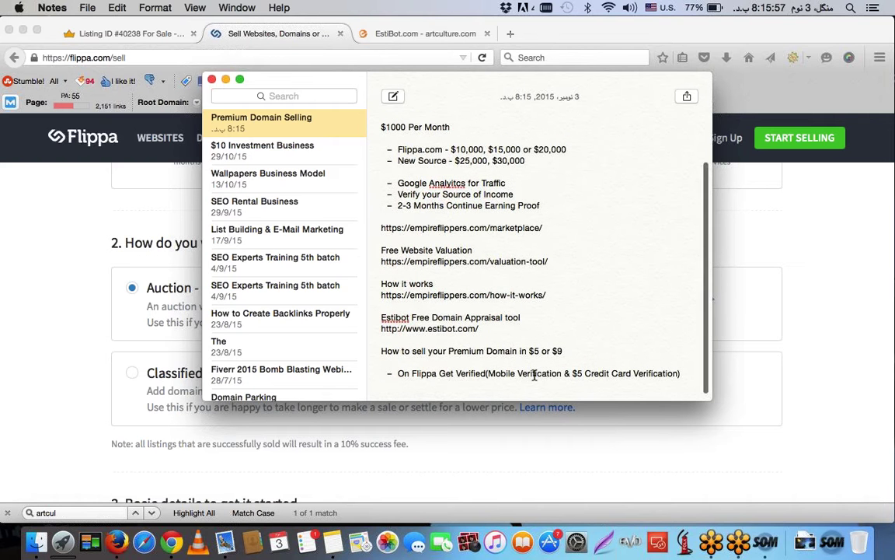
# - Add the bullet "Flippa Listing Fee - $9" below the verification bullet in the note
pyautogui.press('Return')
pyautogui.write('Listing Fee')
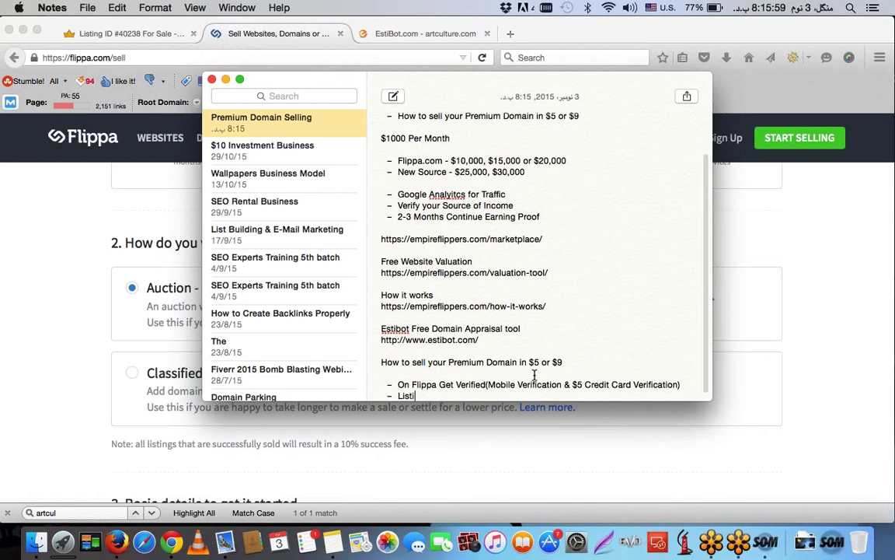
pyautogui.click(398, 395)
pyautogui.write('Fiippa')
pyautogui.click(484, 393)
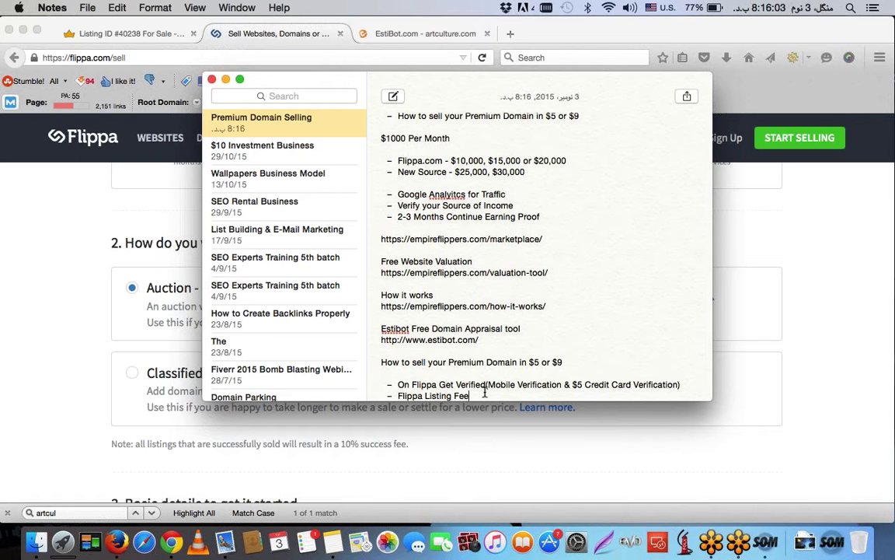
pyautogui.write('- $9')
# - Look over Flippa's selling form again, and add the bullet "Flip Sales Letter" below the listing fee bullet in the note
pyautogui.click(79, 316)
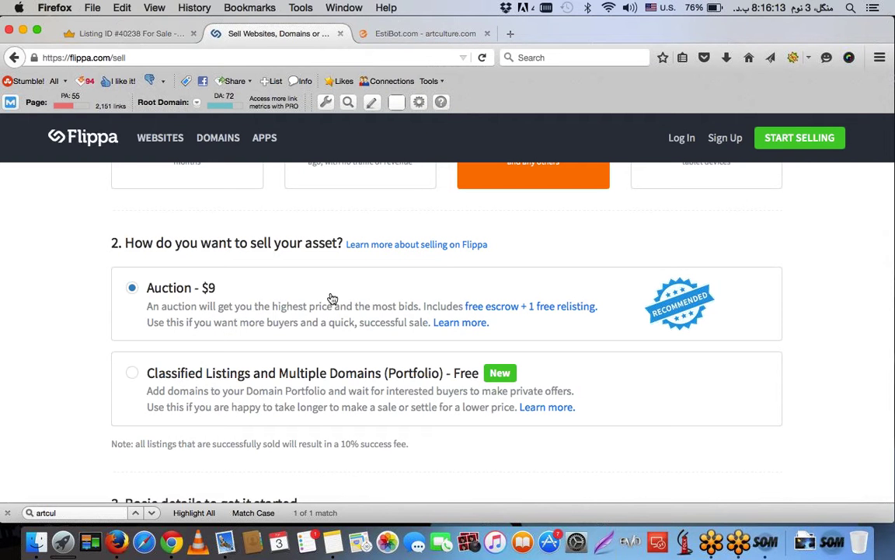
pyautogui.scroll(5, 332, 299)
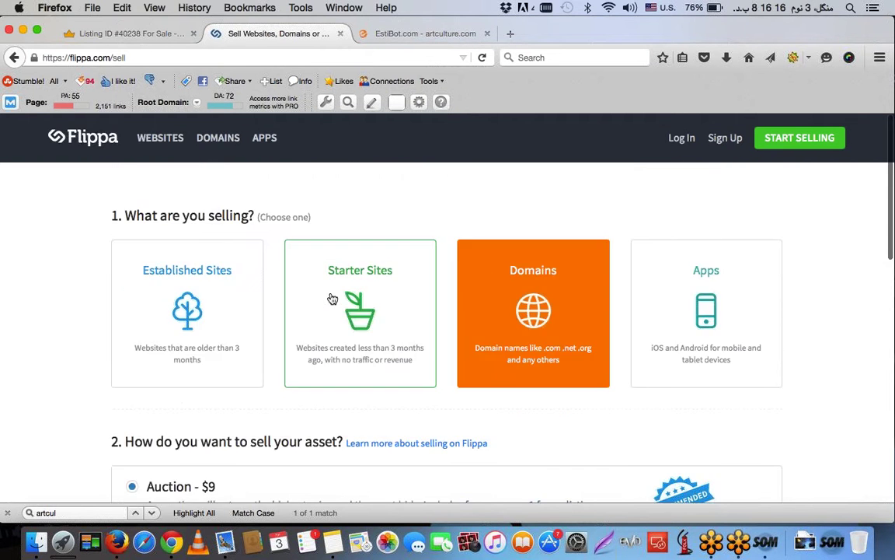
pyautogui.scroll(-10, 332, 299)
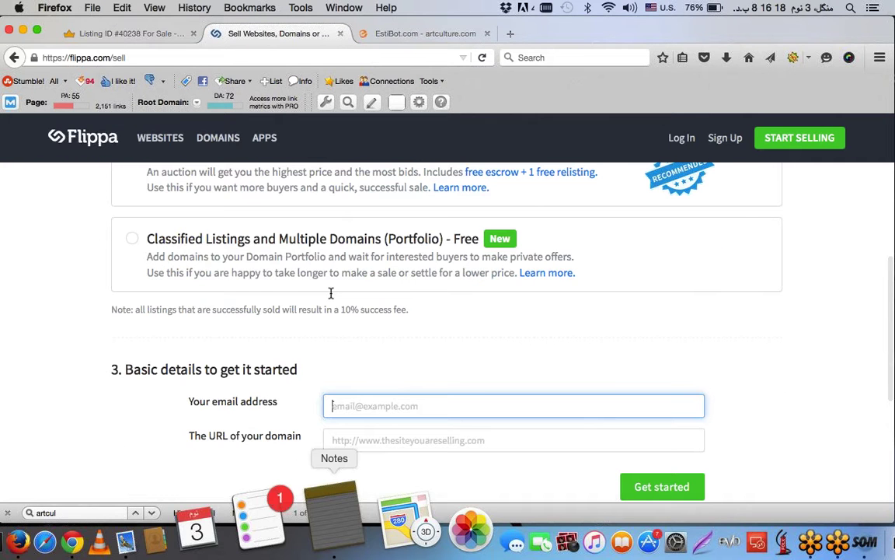
pyautogui.click(332, 509)
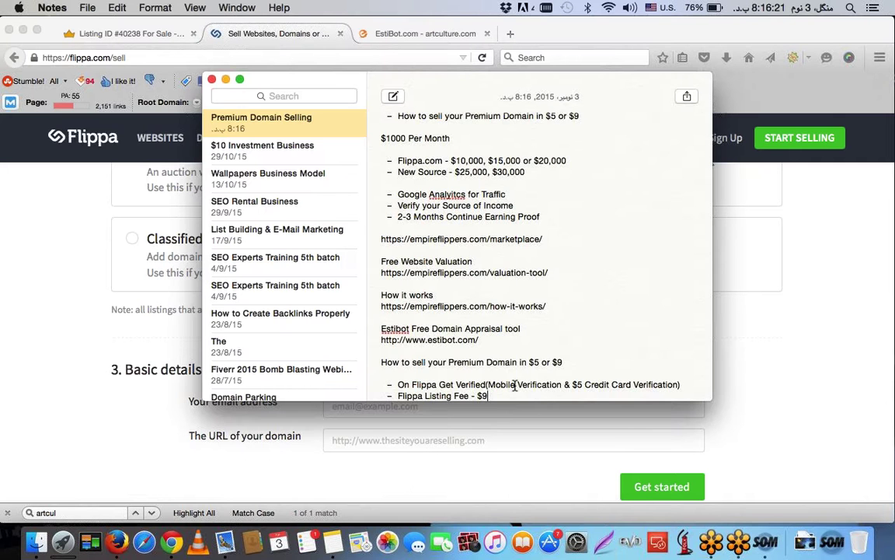
pyautogui.press('Return')
pyautogui.write('Fl')
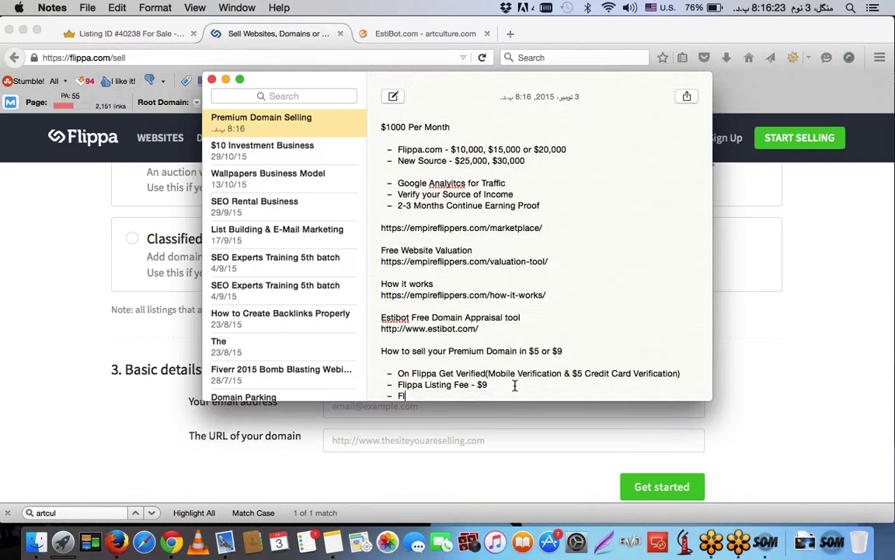
pyautogui.write('ip Sales Letter')
# - Open fiverr.com in a new browser tab and search its services for "flippa"
pyautogui.click(508, 35)
pyautogui.click(508, 35)
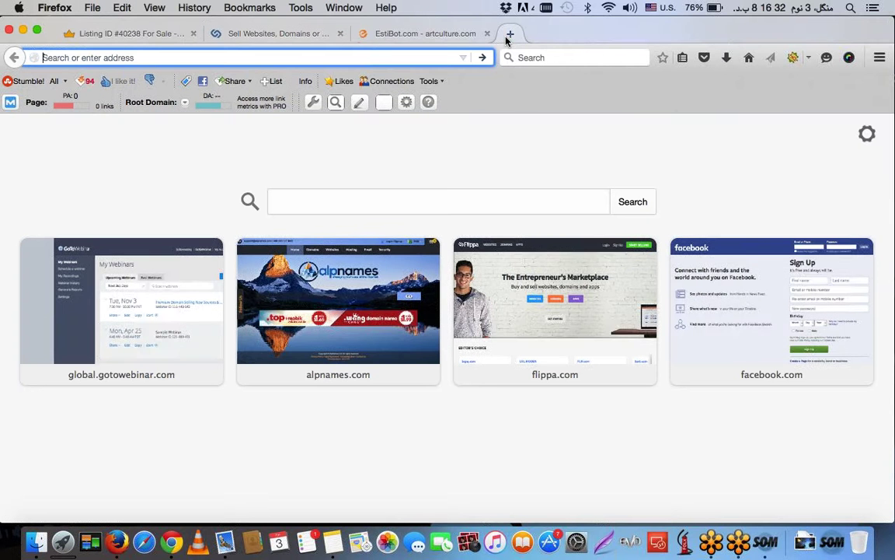
pyautogui.write('fiverr.com/')
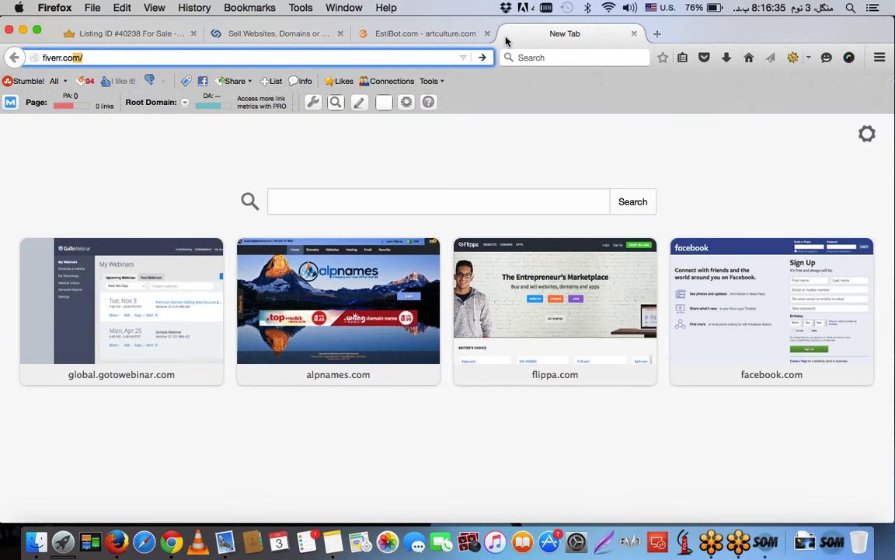
pyautogui.press('Return')
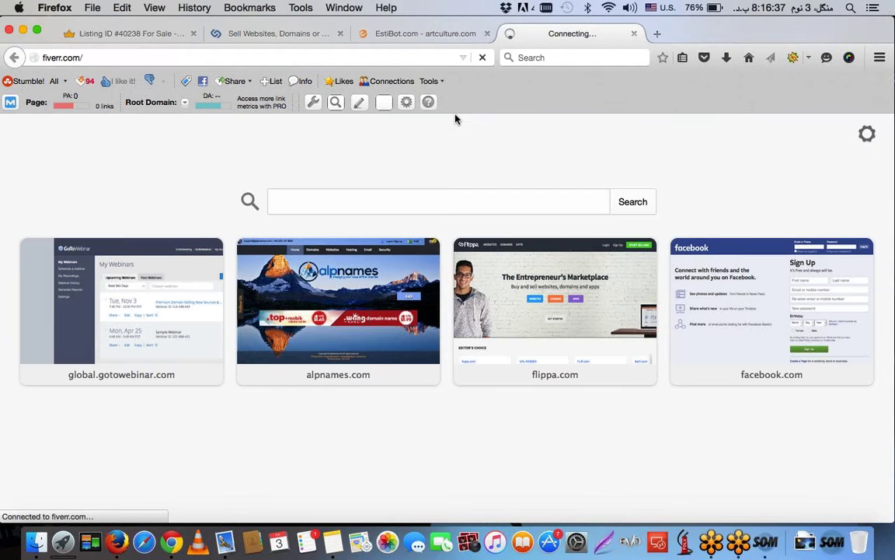
pyautogui.click(303, 469)
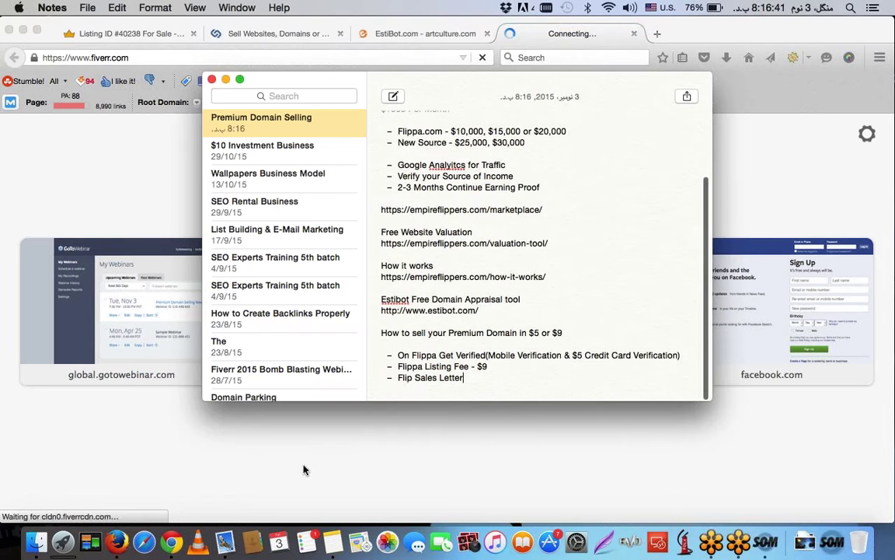
pyautogui.click(727, 35)
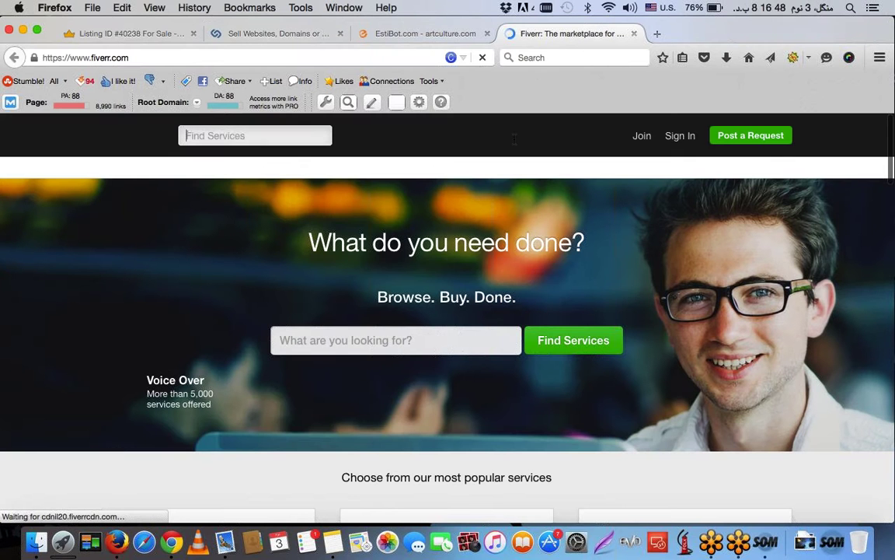
pyautogui.write('flipa')
pyautogui.write('a')
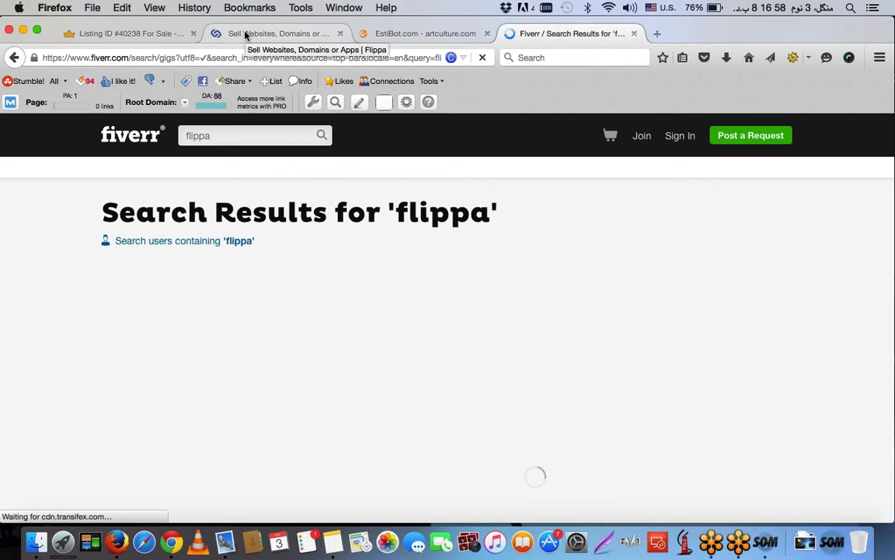
# - Open the $5 Fiverr gig for writing a Flippa persuasive sales letter for a domain and review its description and gig extras
pyautogui.click(246, 35)
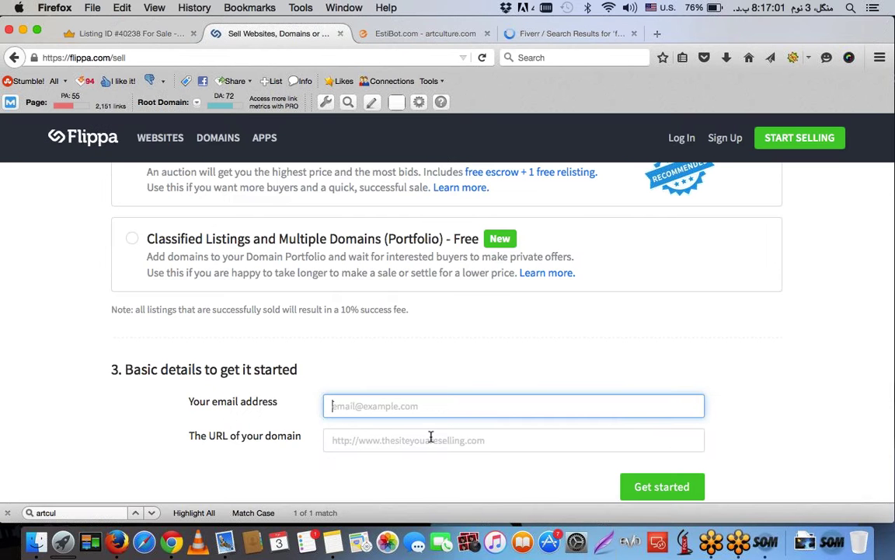
pyautogui.scroll(-1, 432, 440)
pyautogui.scroll(2, 432, 441)
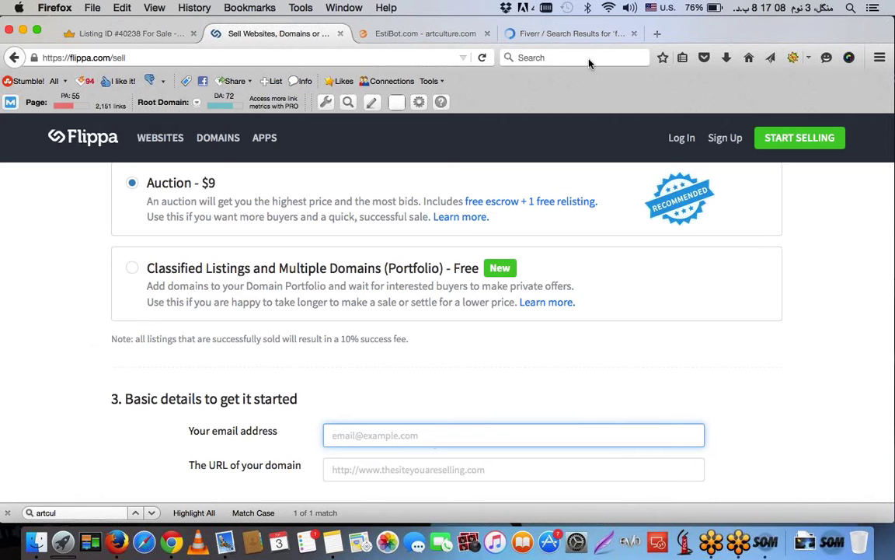
pyautogui.click(561, 35)
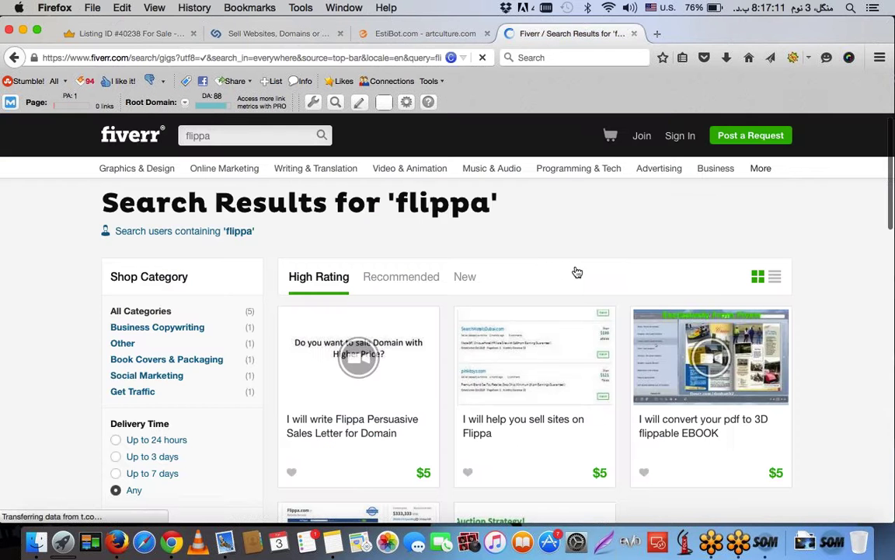
pyautogui.scroll(-1, 578, 272)
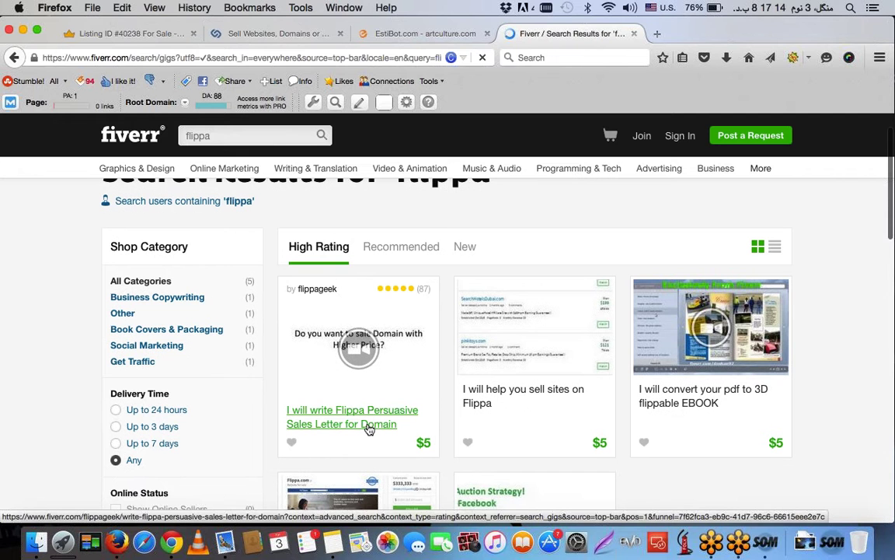
pyautogui.click(369, 430)
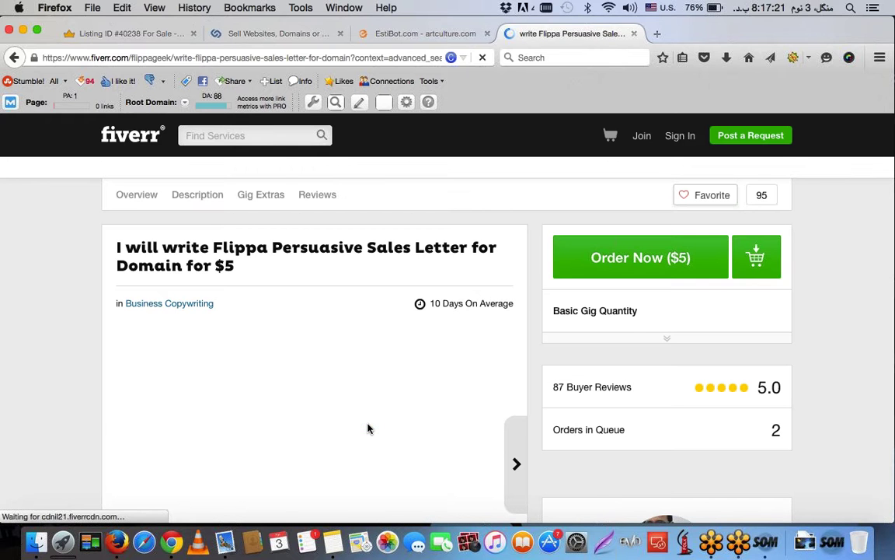
pyautogui.scroll(-2, 260, 285)
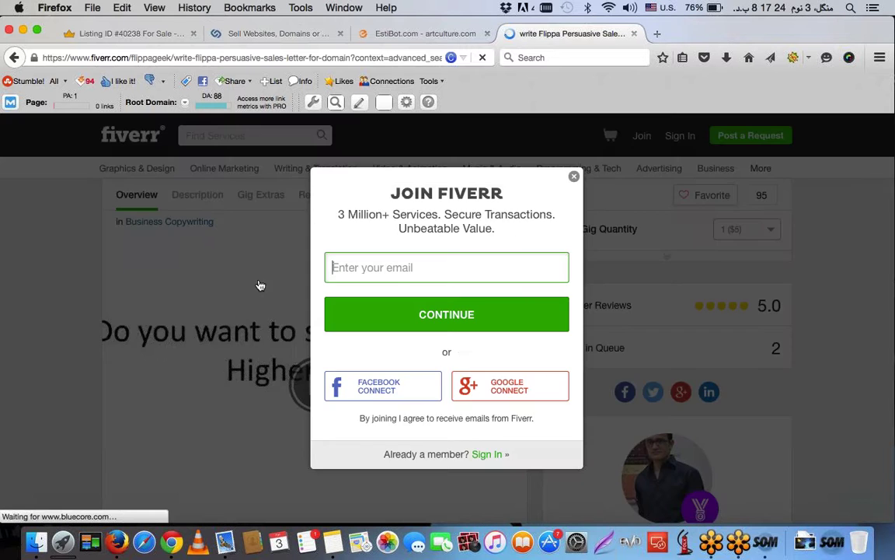
pyautogui.click(259, 284)
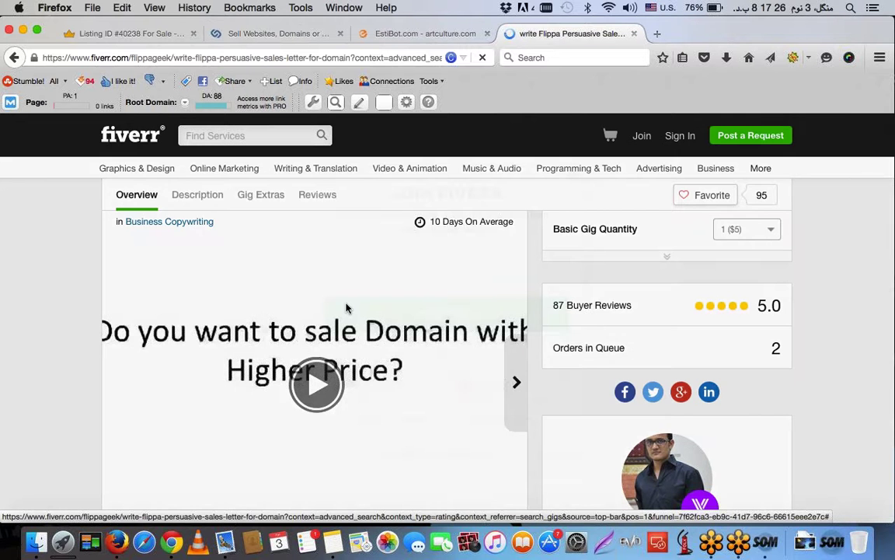
pyautogui.scroll(-10, 347, 309)
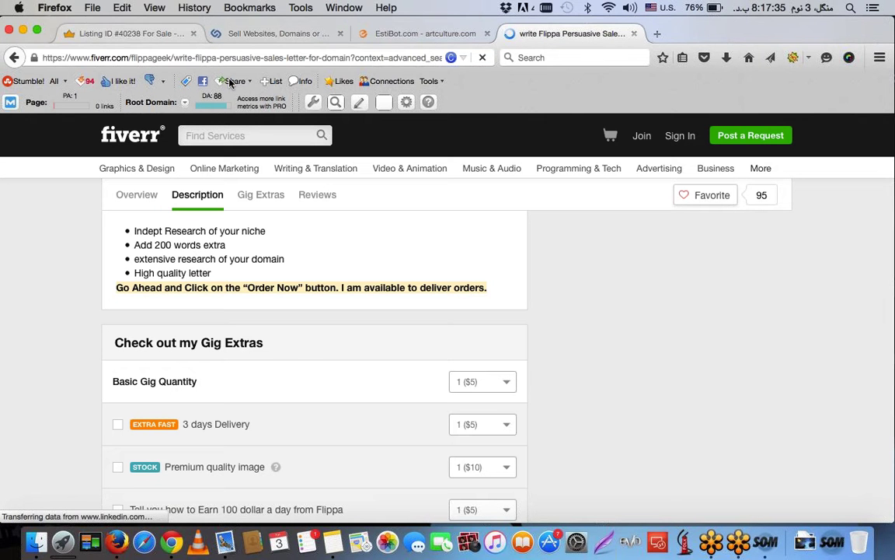
# - Switch back to the note and append "- $5" to the "Flip Sales Letter" bullet
pyautogui.hotkey('ctrl', 'Tab')
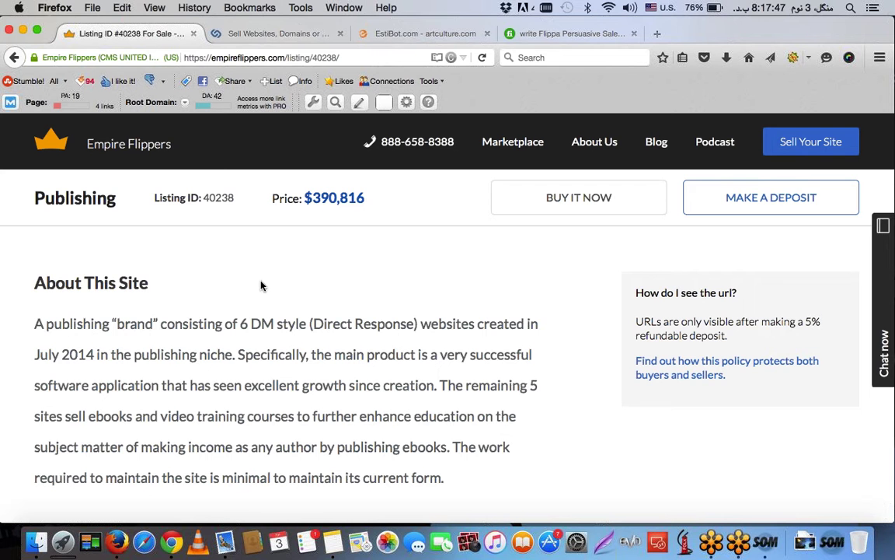
pyautogui.scroll(-5, 259, 283)
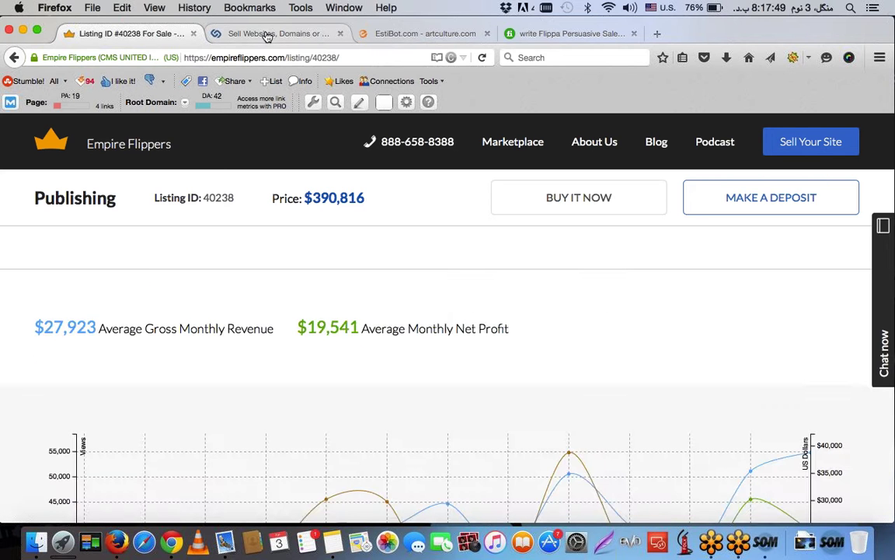
pyautogui.click(267, 36)
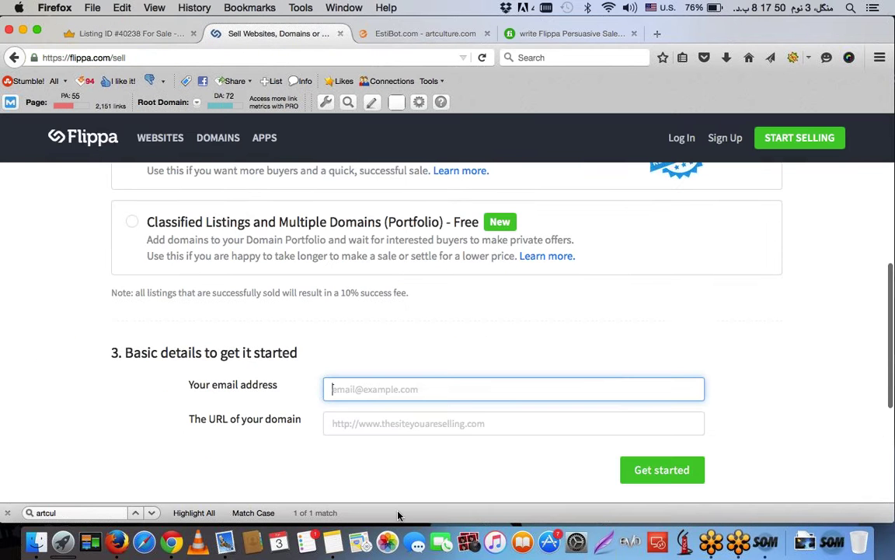
pyautogui.click(333, 542)
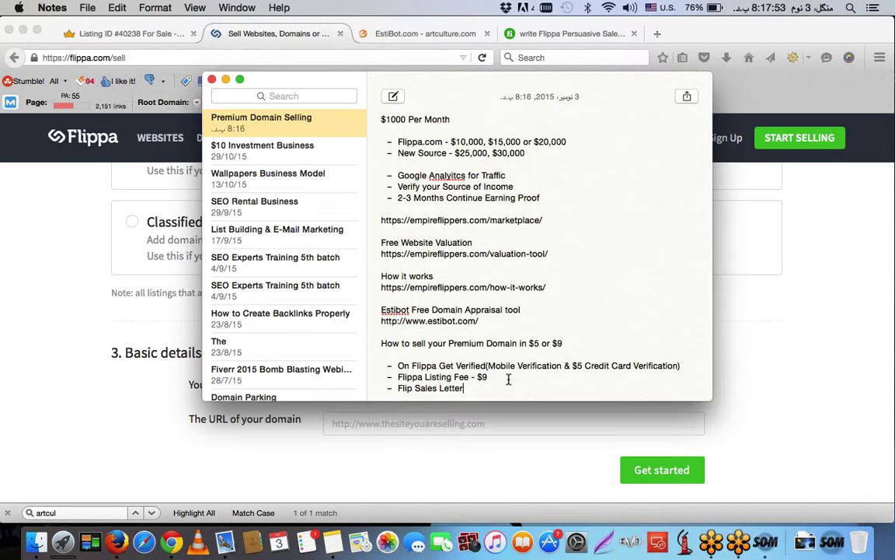
pyautogui.write('- $5')
# - Add the heading "Premium Domain" below the "Flip Sales Letter" bullet, with the bullet "Aged - Good" beneath it
pyautogui.press('Return')
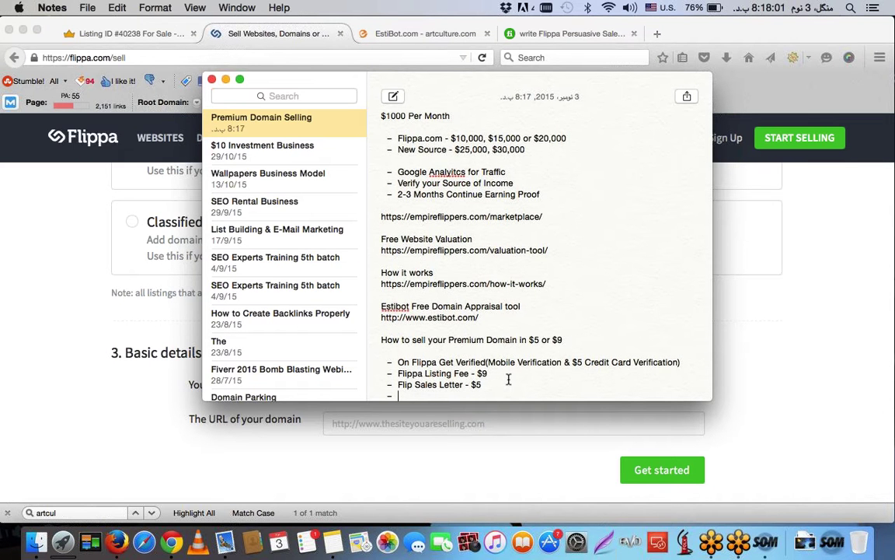
pyautogui.press('Return')
pyautogui.press('Return')
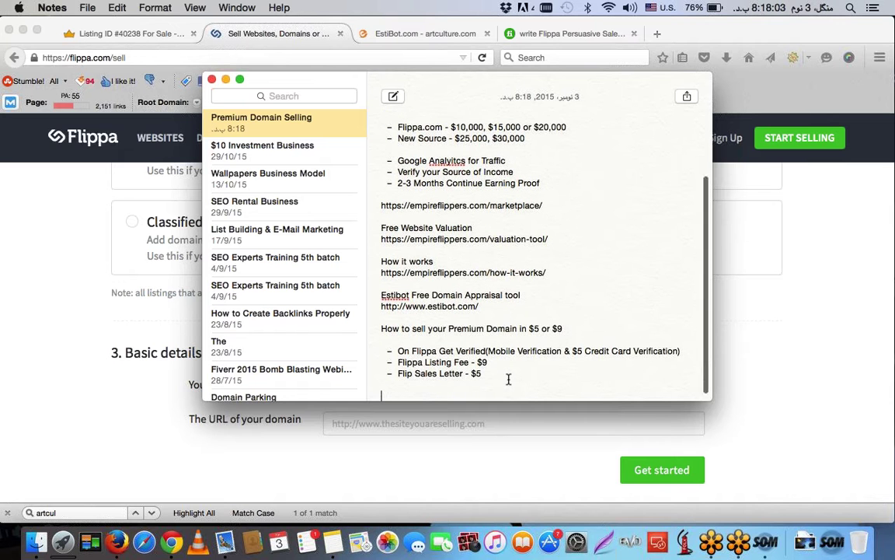
pyautogui.write('Premium Domain')
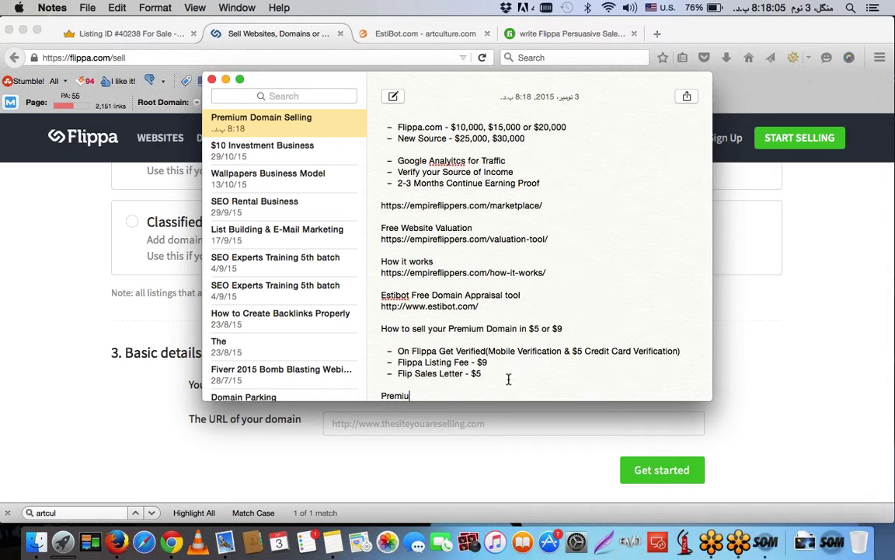
pyautogui.press('Return')
pyautogui.press('Return')
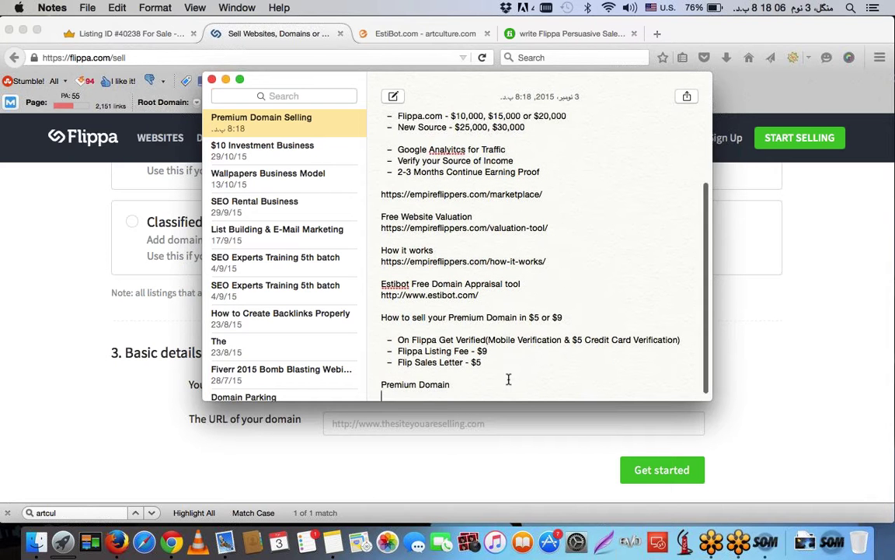
pyautogui.write('- Aged -')
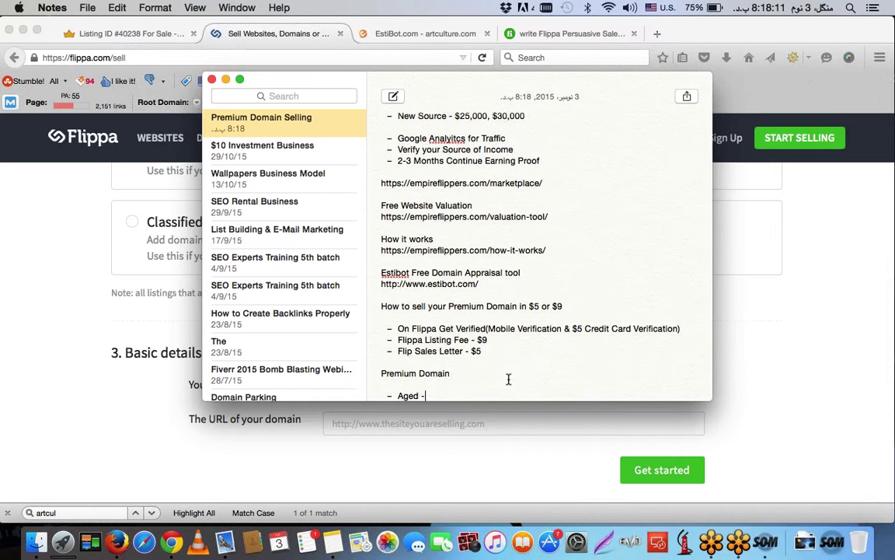
pyautogui.write(' Good')
pyautogui.press('Return')
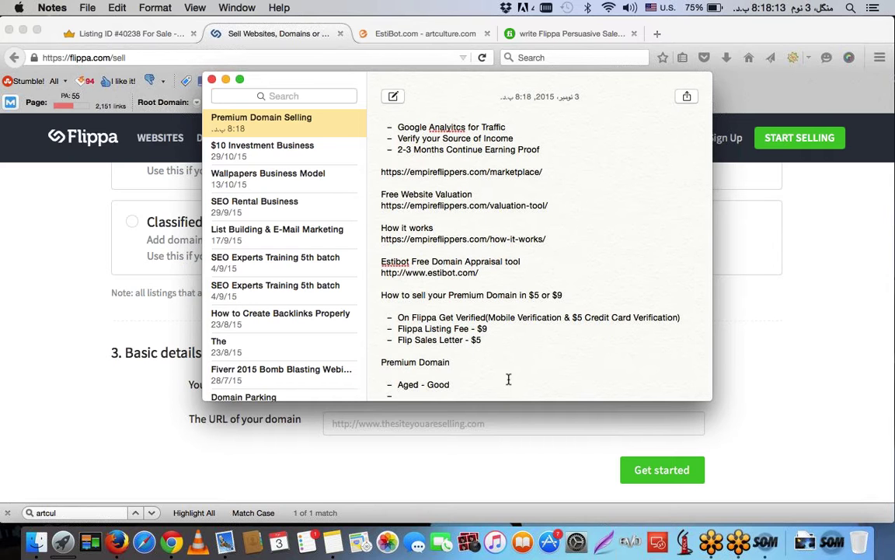
# - Add the bullet ".com, .net, .org - Good" under the "Premium Domain" heading
pyautogui.write('.COM')
pyautogui.press('BackSpace')
pyautogui.press('BackSpace')
pyautogui.press('BackSpace')
pyautogui.press('BackSpace')
pyautogui.write('.com, .net .or')
pyautogui.press('BackSpace')
pyautogui.press('BackSpace')
pyautogui.press('BackSpace')
pyautogui.press('BackSpace')
pyautogui.write(', .org - ')
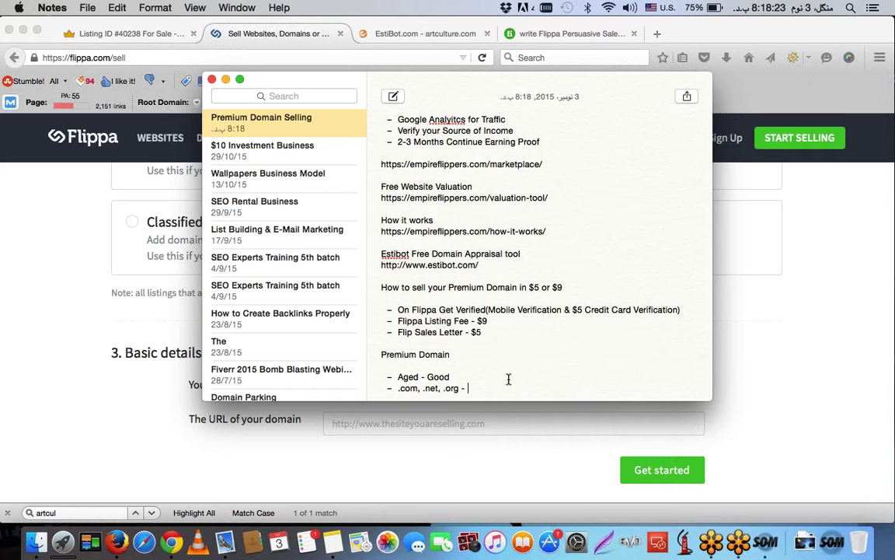
pyautogui.write('Good')
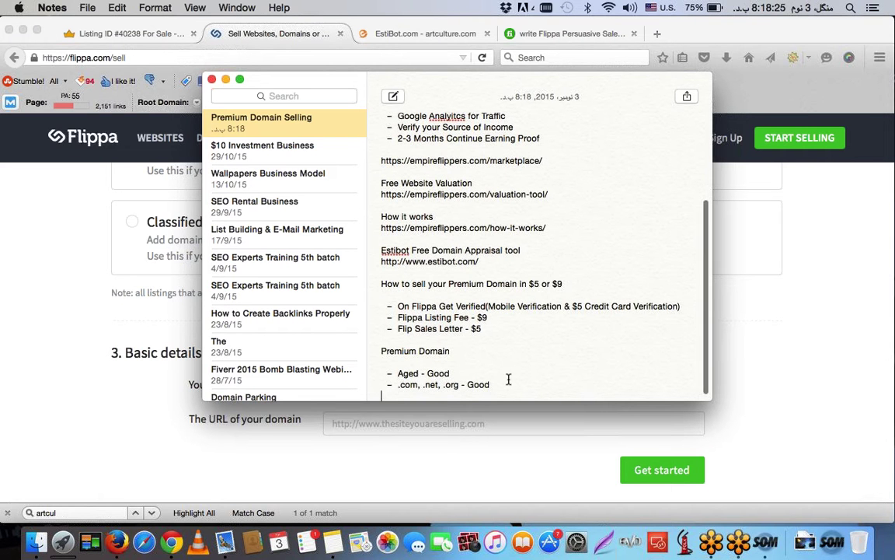
# - Add the bullet "Authority (Moz Domain Authority, PageRank)" below the domain extensions bullet
pyautogui.scroll(-1, 508, 379)
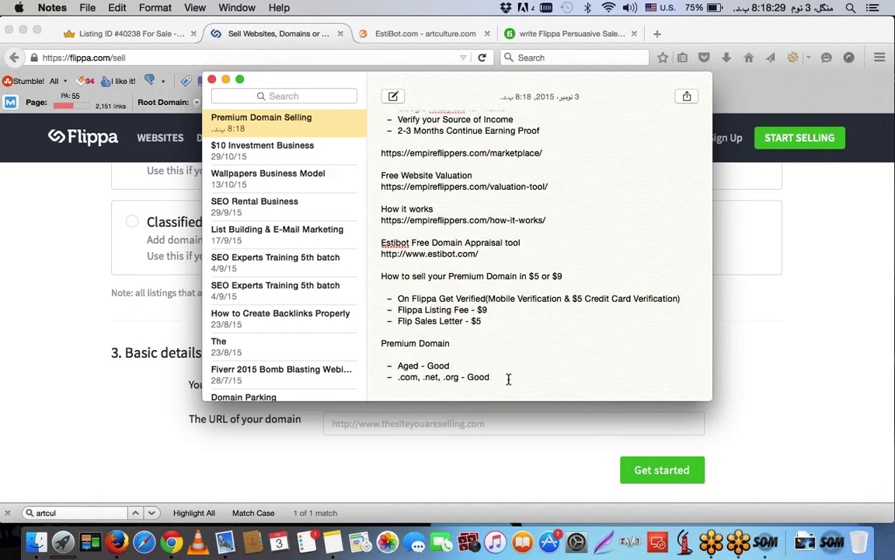
pyautogui.scroll(1, 508, 378)
pyautogui.press('Return')
pyautogui.write('Auth')
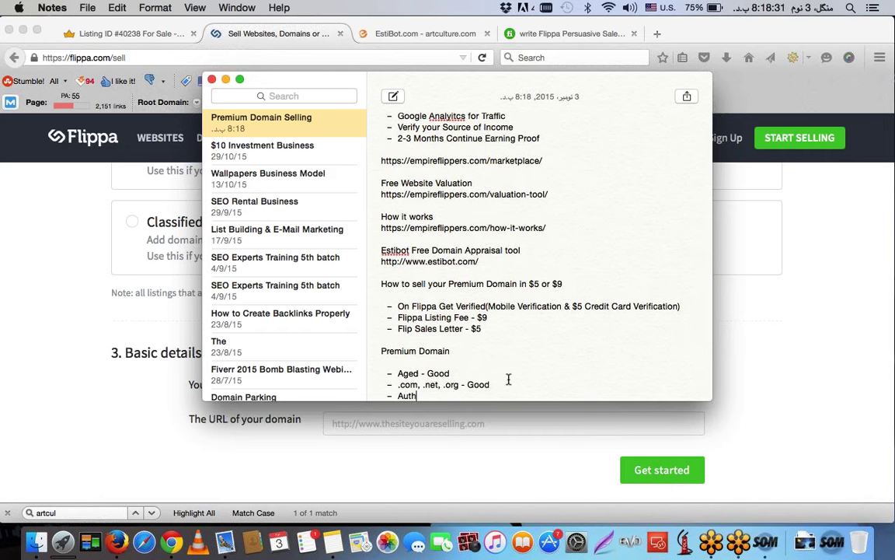
pyautogui.write('ority (Moz Dom')
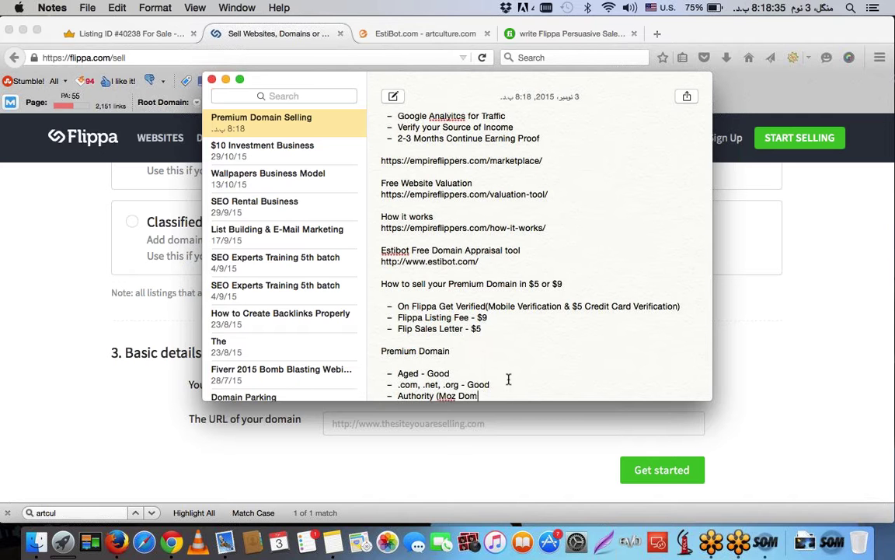
pyautogui.write('ain Authority, pag')
pyautogui.press('BackSpace')
pyautogui.press('BackSpace')
pyautogui.press('BackSpace')
pyautogui.write('PageRan')
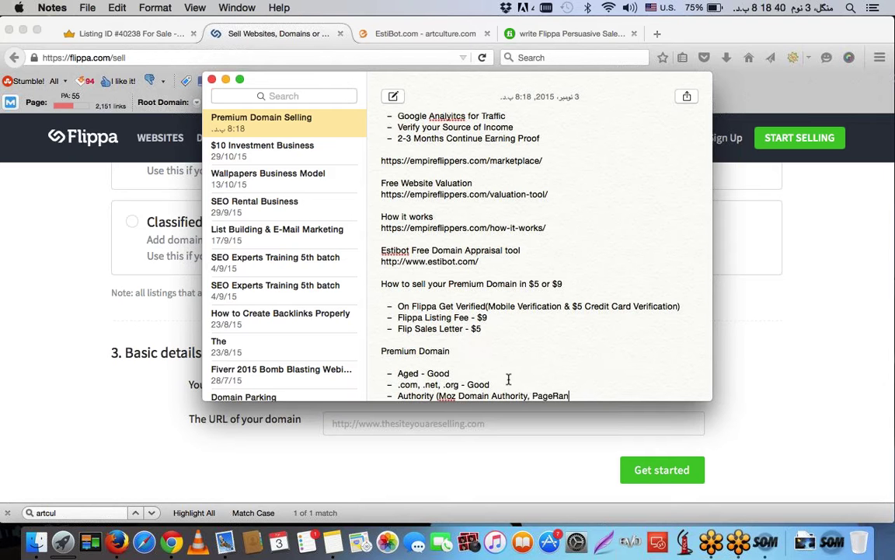
pyautogui.write('k)')
# - Leave a blank line and add the example domain bullets "SellYourDomain.pw" and "SellYourDomain.win" at the end of the note
pyautogui.scroll(-1, 557, 342)
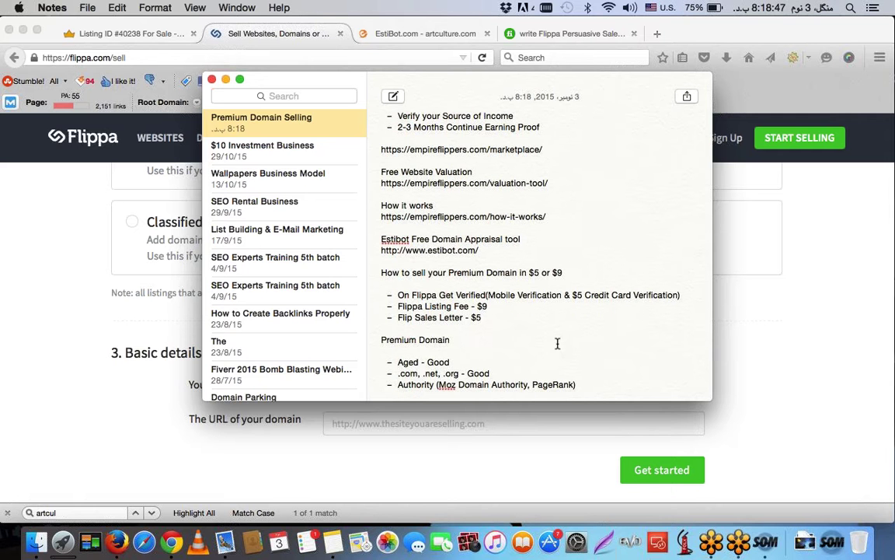
pyautogui.scroll(-1, 558, 342)
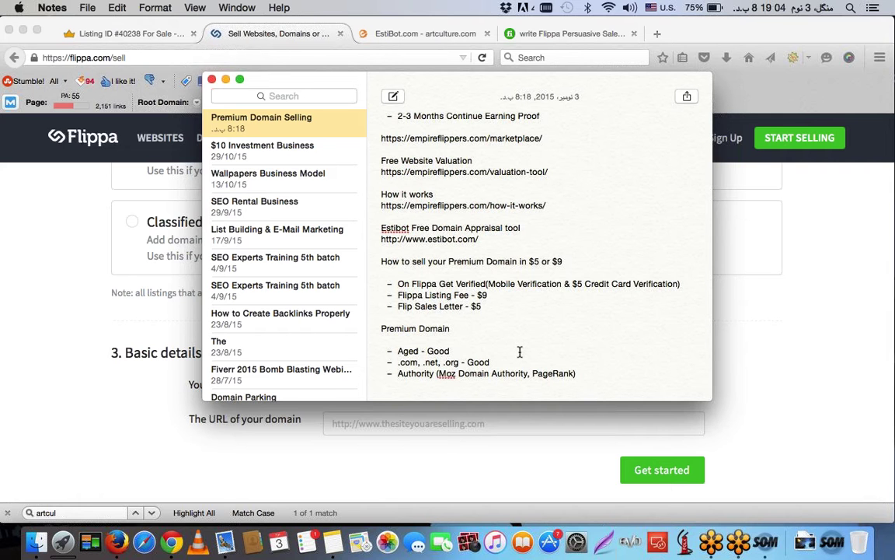
pyautogui.write('-')
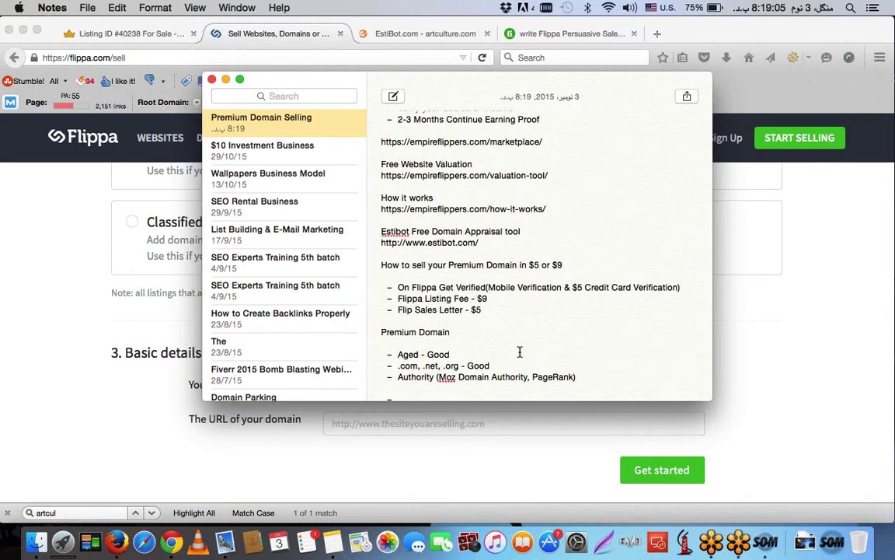
pyautogui.write(' Sell')
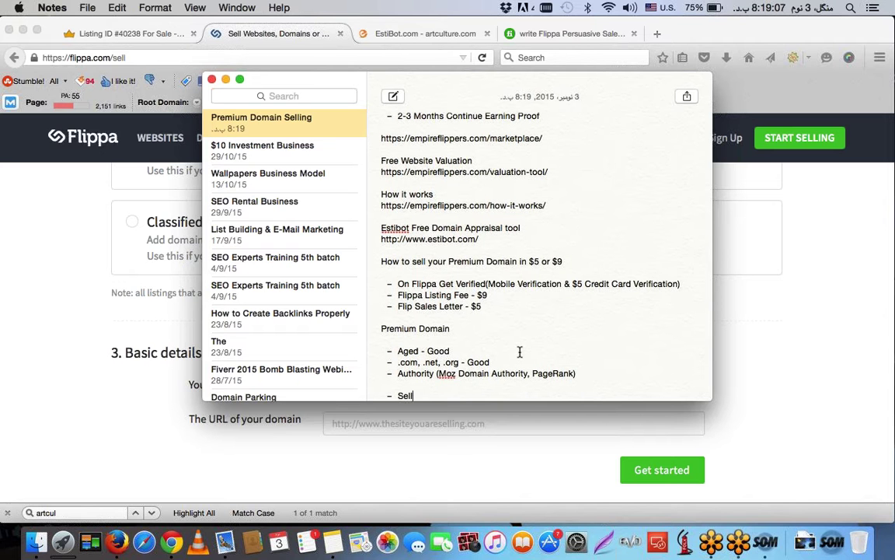
pyautogui.write('YourDomain.pw')
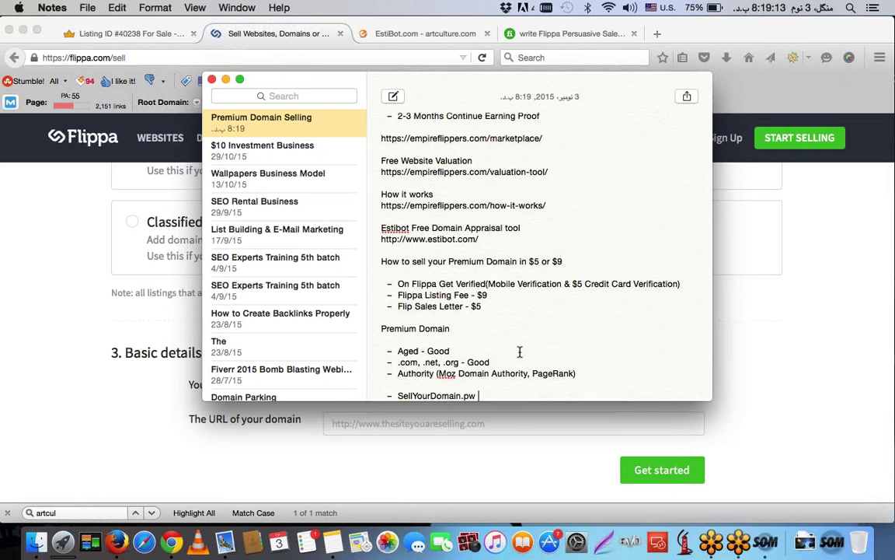
pyautogui.press('Return')
pyautogui.write('S')
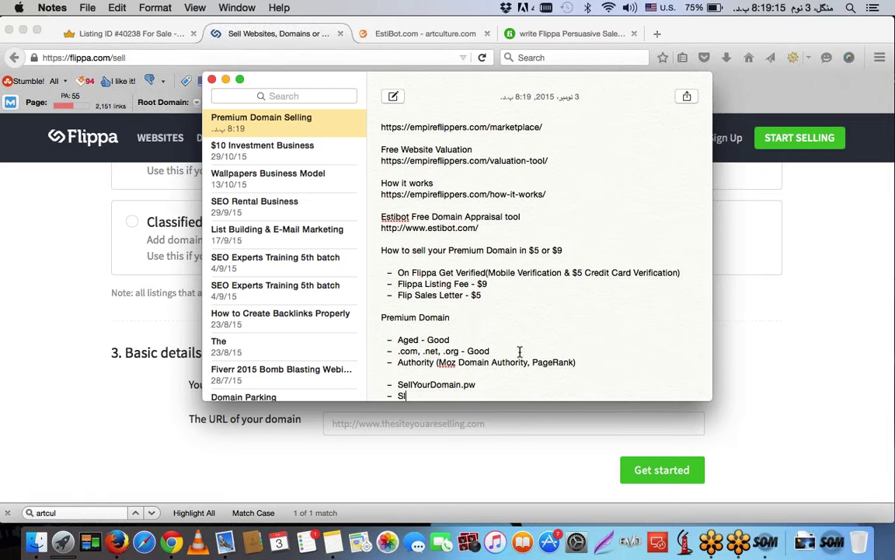
pyautogui.write('ellYourDomain.win')
# - Add a separate pair of short domain bullets, "1.pw" and "xe.pw", below the SellYourDomain examples
pyautogui.scroll(-1, 520, 351)
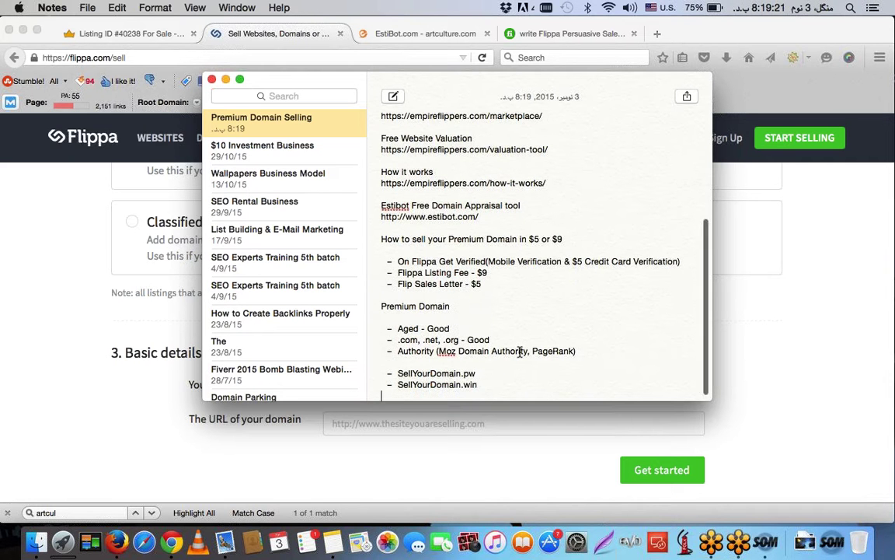
pyautogui.scroll(-1, 520, 351)
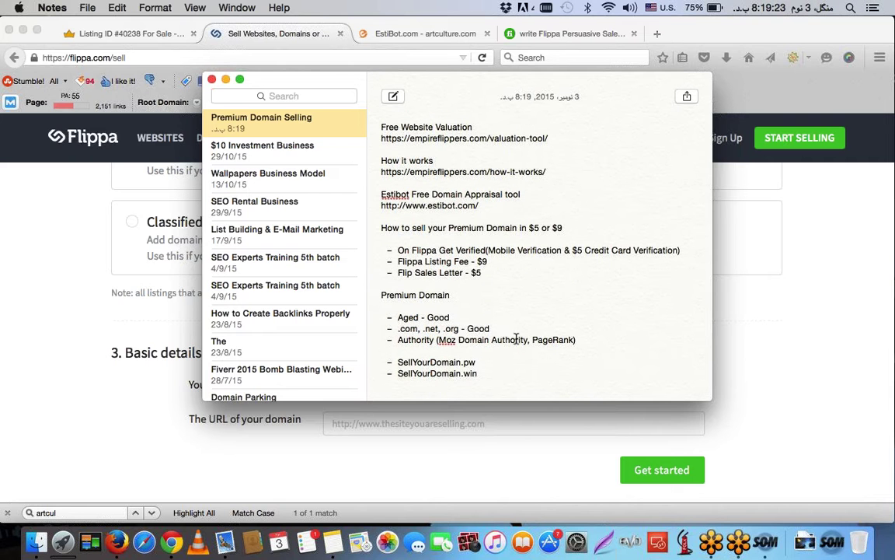
pyautogui.moveTo(461, 362); pyautogui.dragTo(398, 362)
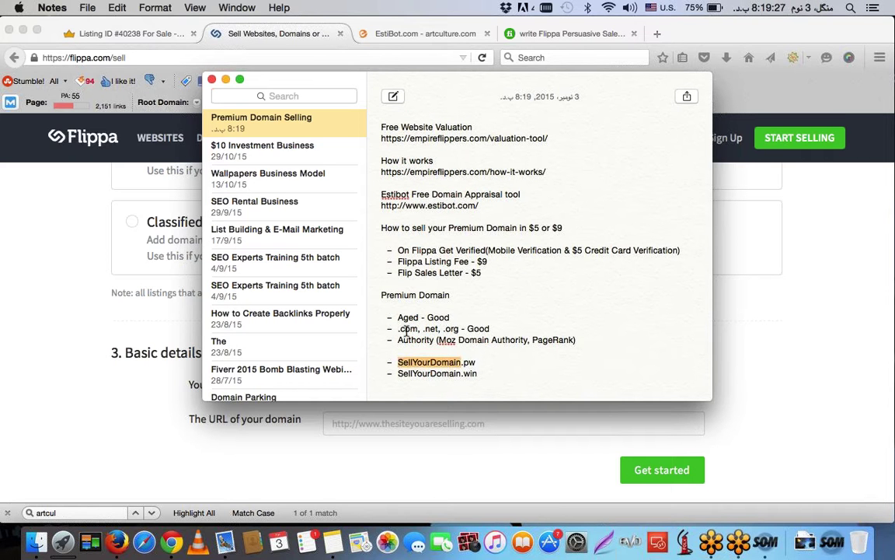
pyautogui.moveTo(461, 328); pyautogui.dragTo(397, 329)
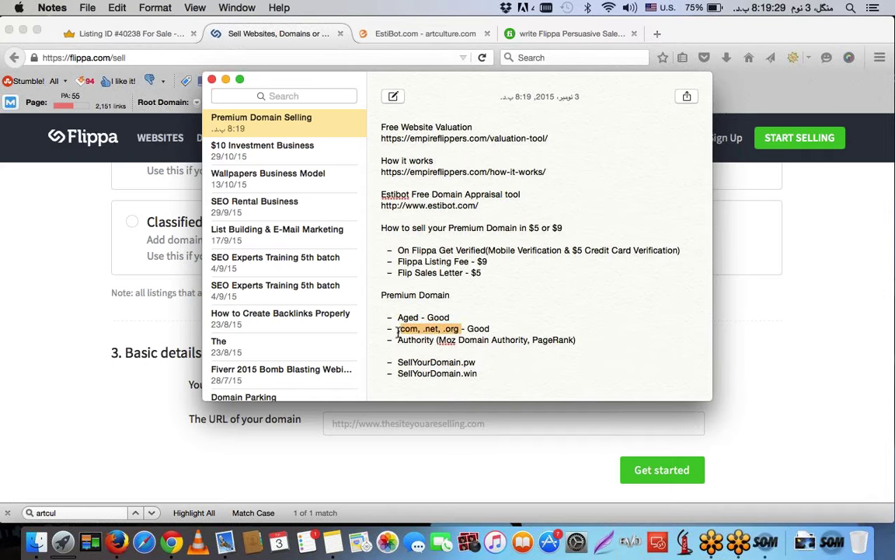
pyautogui.click(395, 388)
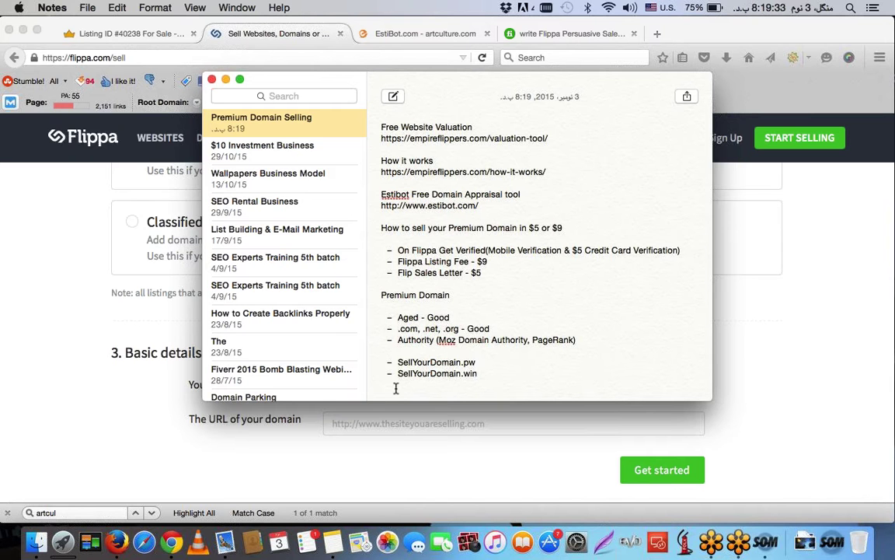
pyautogui.write('-')
pyautogui.write('1.pw')
pyautogui.press('Return')
pyautogui.write('xe.pw')
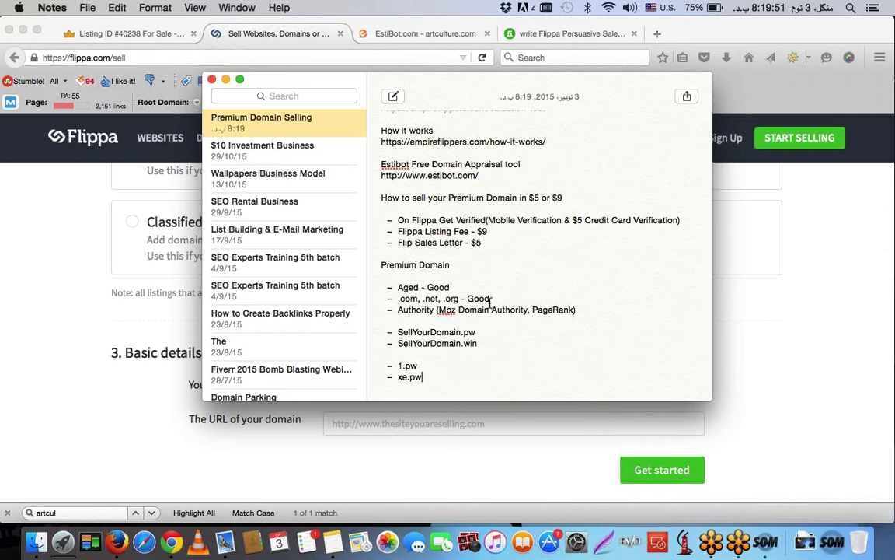
# - Switch to Firefox, search the web for "xe.pw flippa" and open the Flippa listing for xe.pw
pyautogui.press('super+Tab')
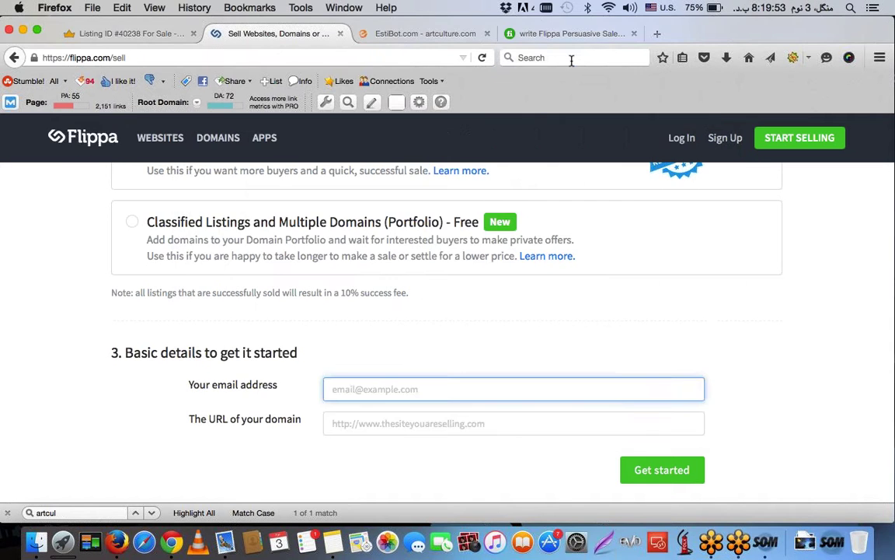
pyautogui.click(571, 57)
pyautogui.write('xe.pw fl')
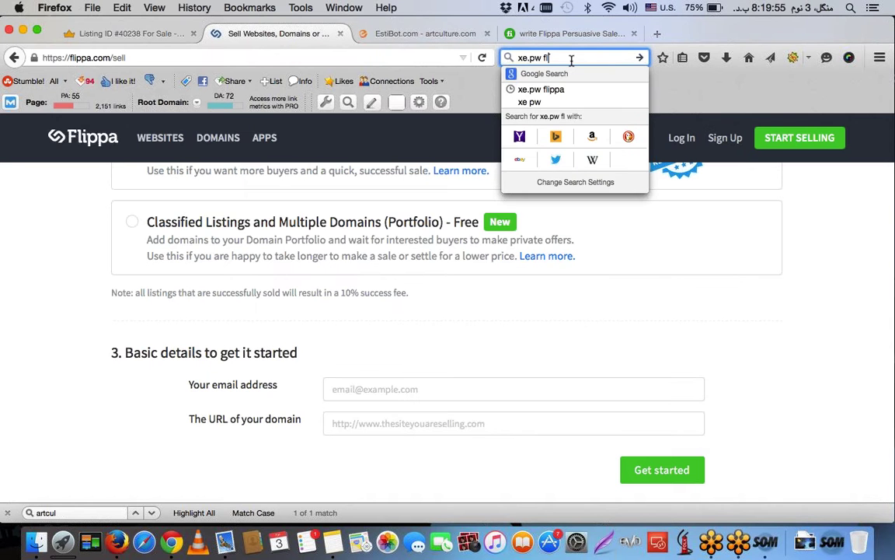
pyautogui.write('ippa')
pyautogui.press('Return')
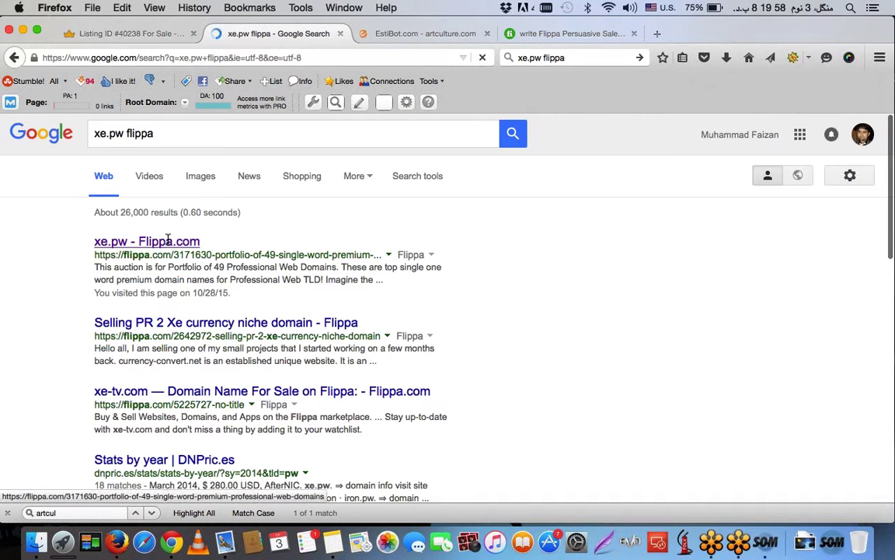
pyautogui.click(168, 241)
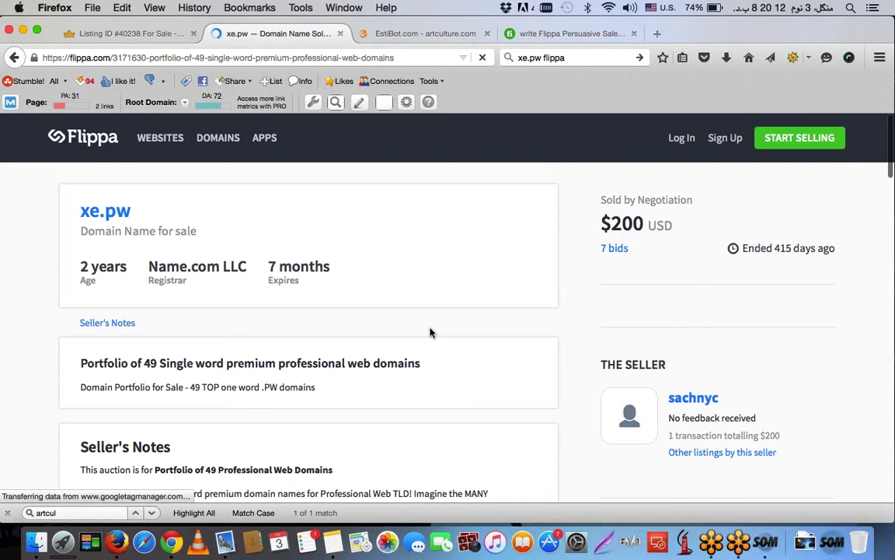
# - Examine the xe.pw listing's sale price, seller's notes and the list of .pw domains in the portfolio
pyautogui.scroll(-1, 430, 332)
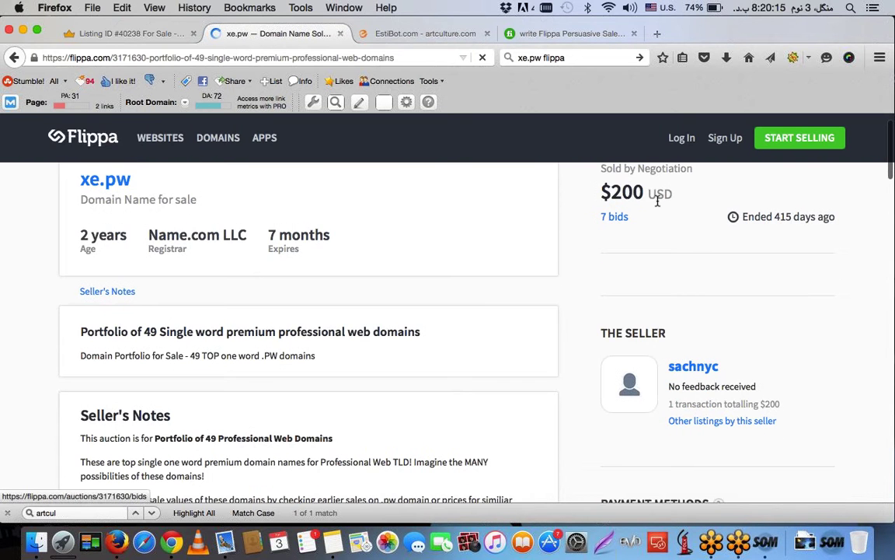
pyautogui.scroll(-5, 499, 266)
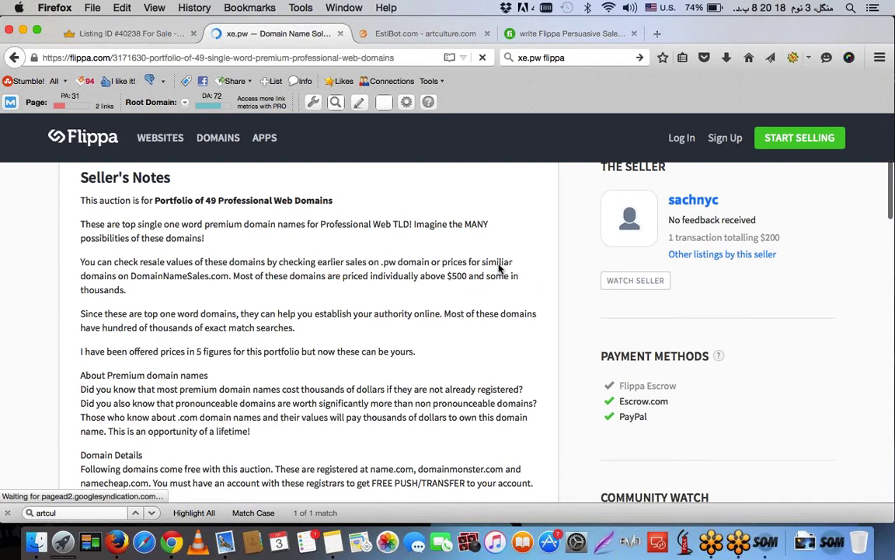
pyautogui.scroll(-3, 499, 266)
pyautogui.scroll(-3, 500, 268)
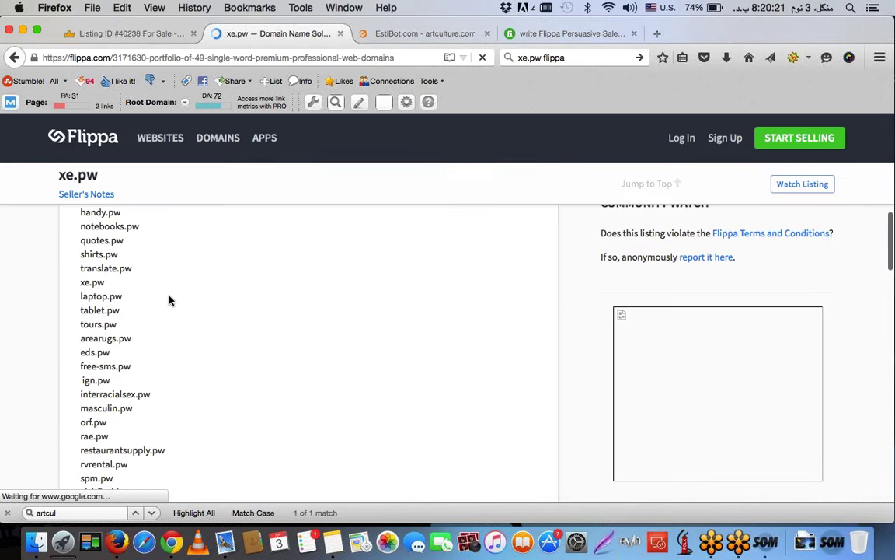
pyautogui.scroll(-1, 171, 300)
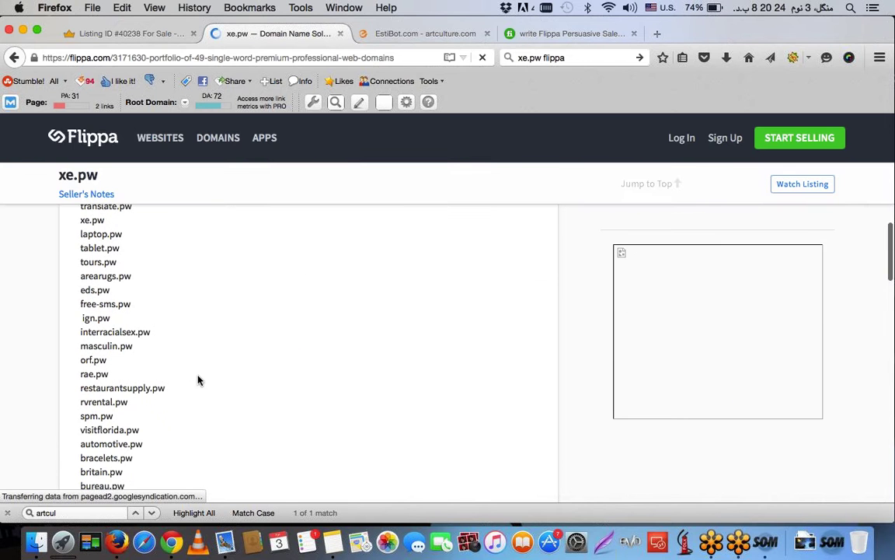
pyautogui.scroll(-5, 198, 380)
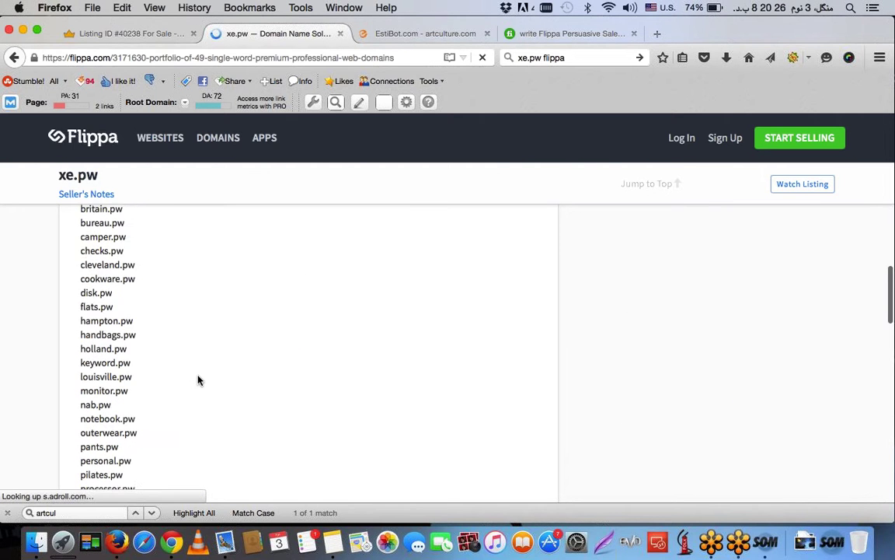
pyautogui.scroll(-1, 198, 380)
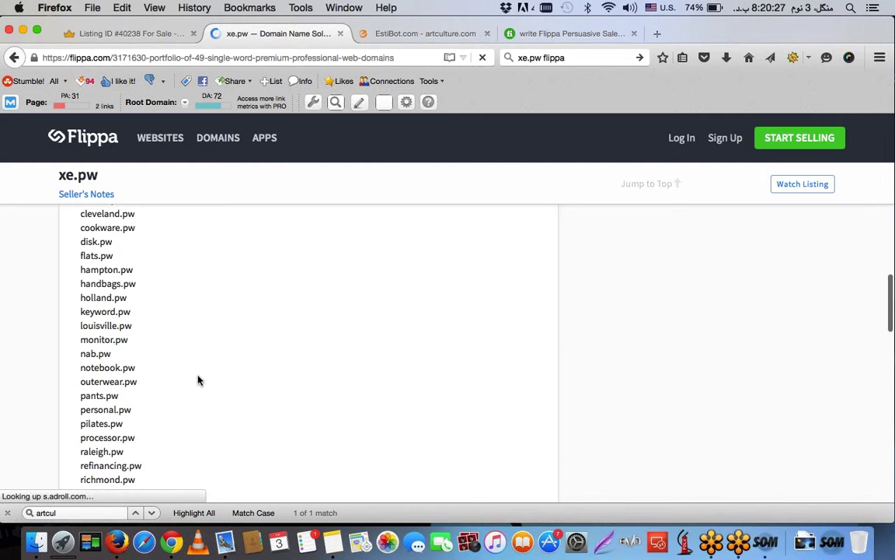
pyautogui.scroll(-3, 198, 380)
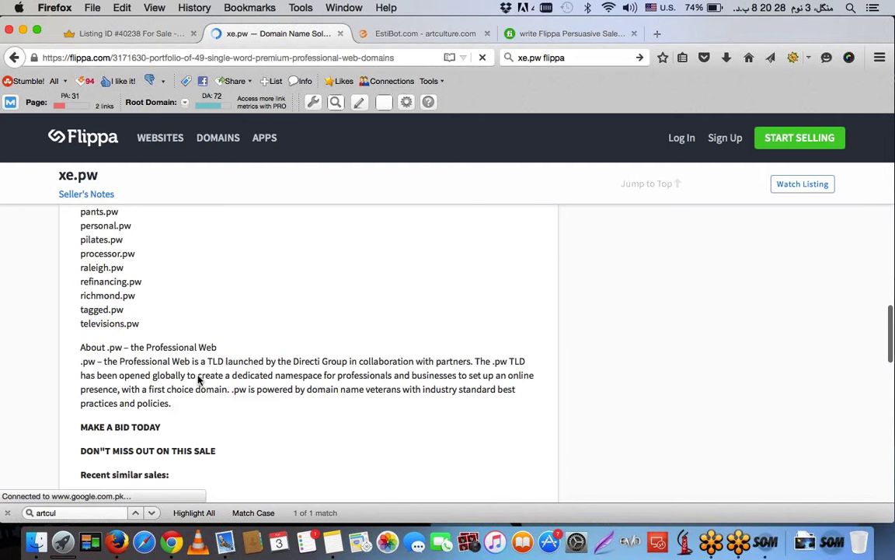
# - Examine the recent similar .pw sales and their prices listed at the end of the xe.pw listing's description
pyautogui.scroll(-4, 198, 378)
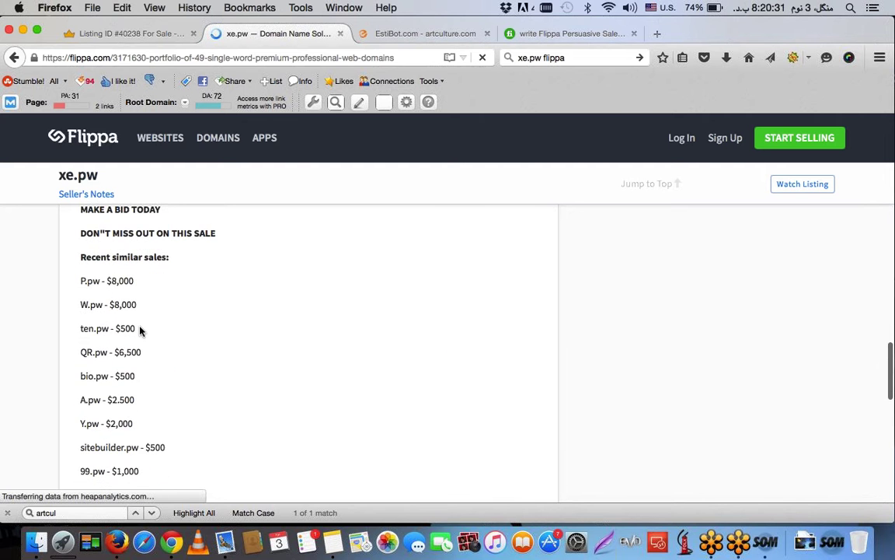
pyautogui.scroll(-1, 118, 311)
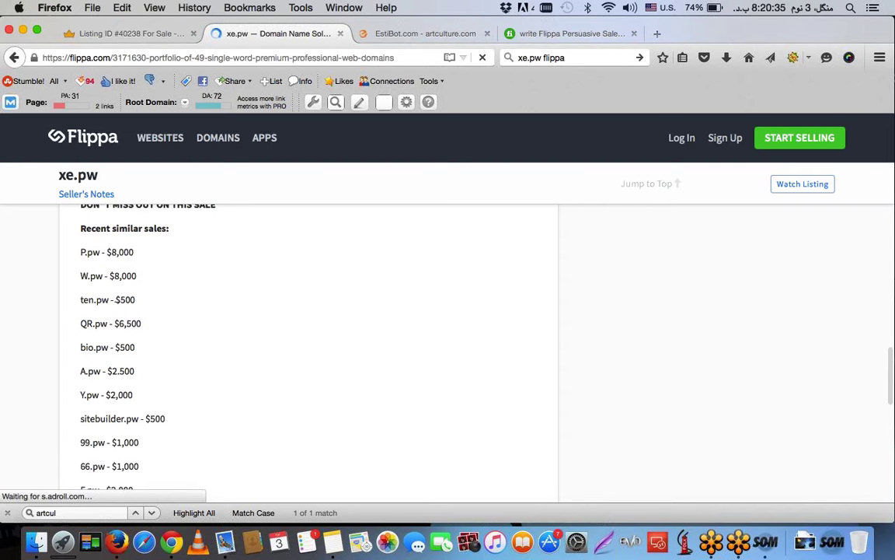
pyautogui.moveTo(81, 252); pyautogui.dragTo(159, 447)
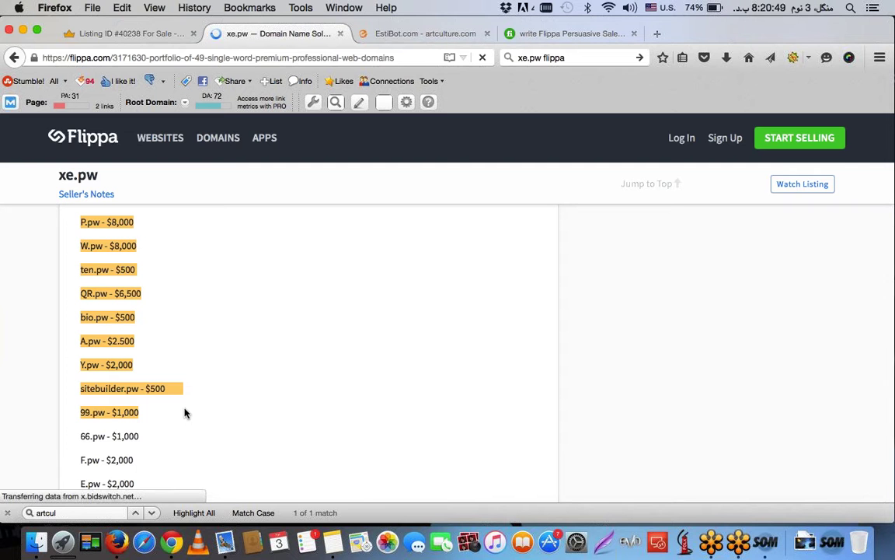
pyautogui.scroll(-1, 130, 344)
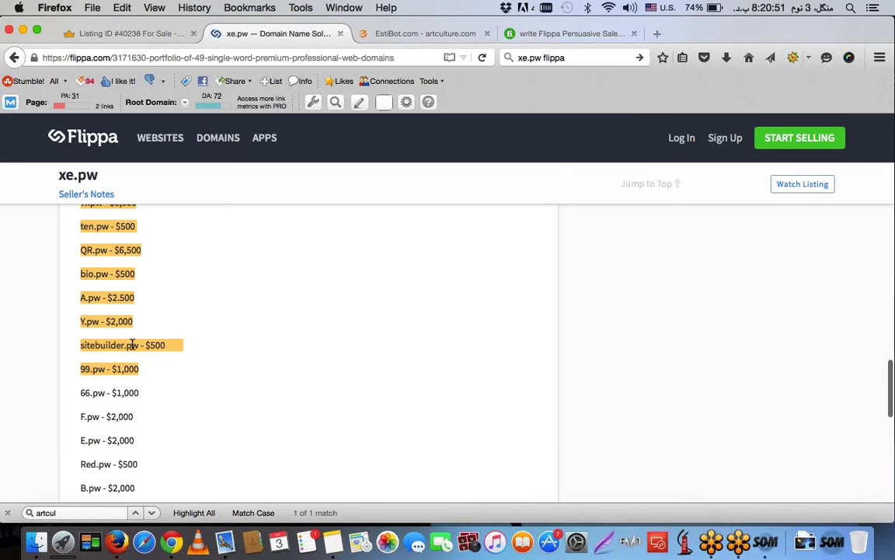
pyautogui.scroll(-1, 139, 346)
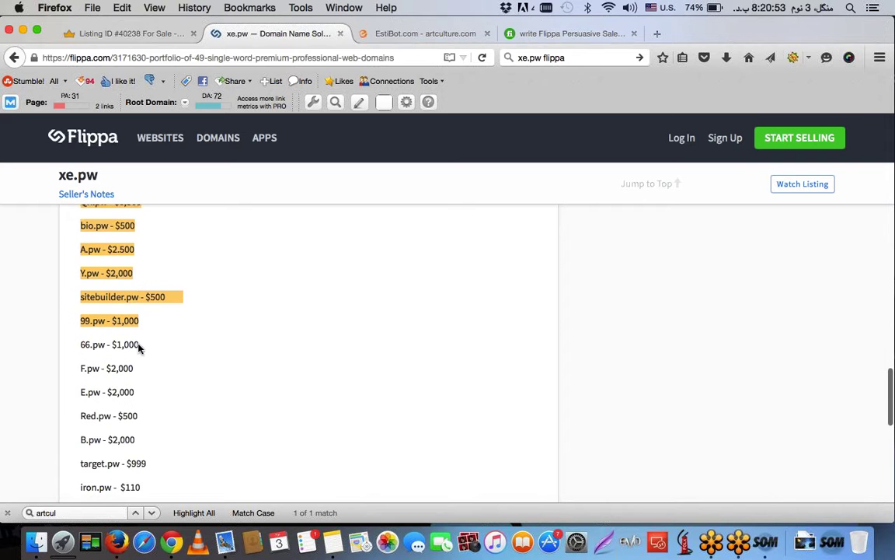
pyautogui.scroll(-1, 138, 347)
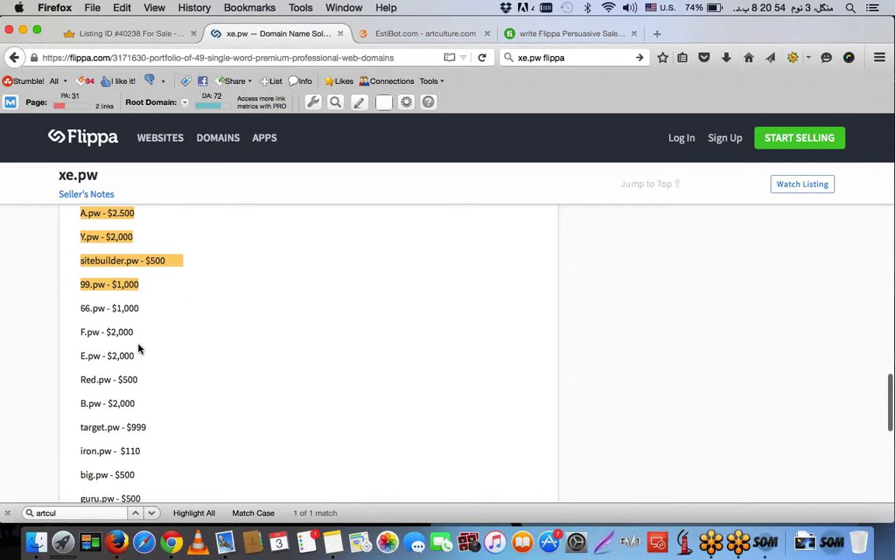
pyautogui.scroll(-1, 92, 371)
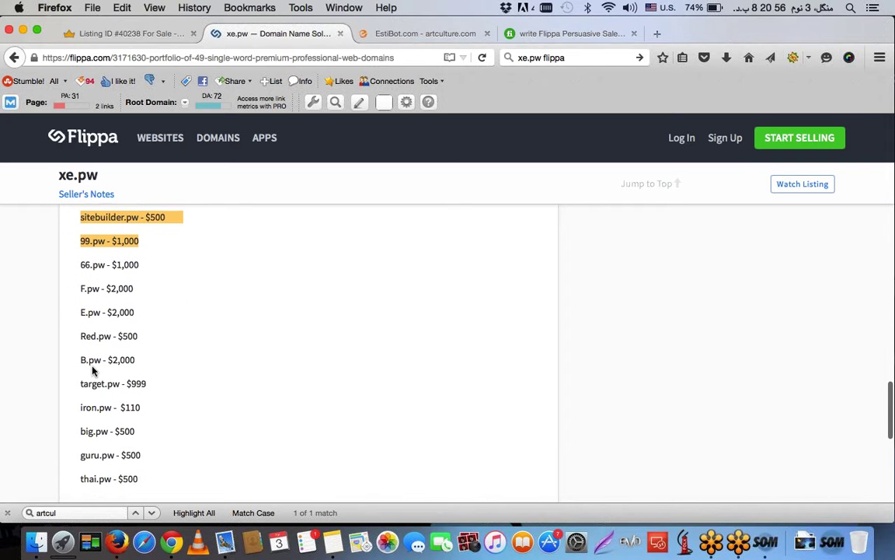
pyautogui.scroll(-1, 93, 371)
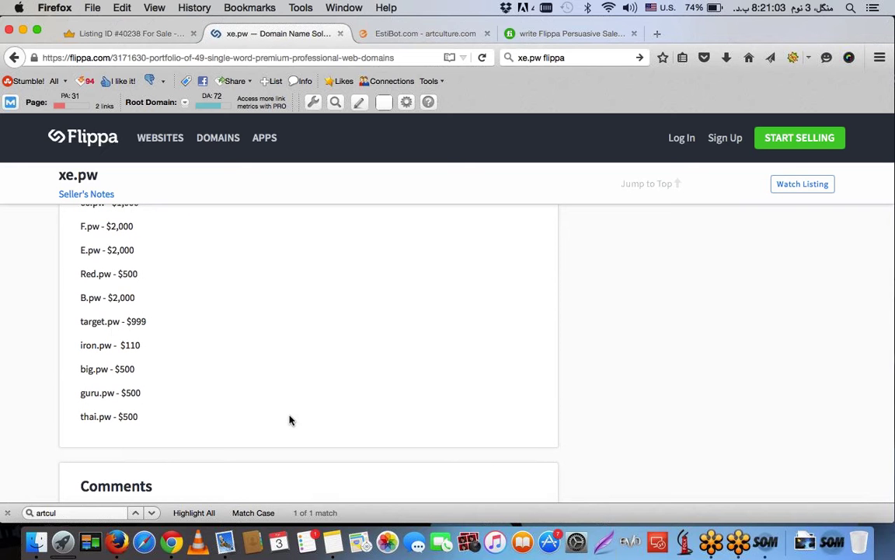
# - Switch to Notes and review the SellYourDomain and short .pw domain examples alongside the rest of the Flippa listing
pyautogui.click(336, 535)
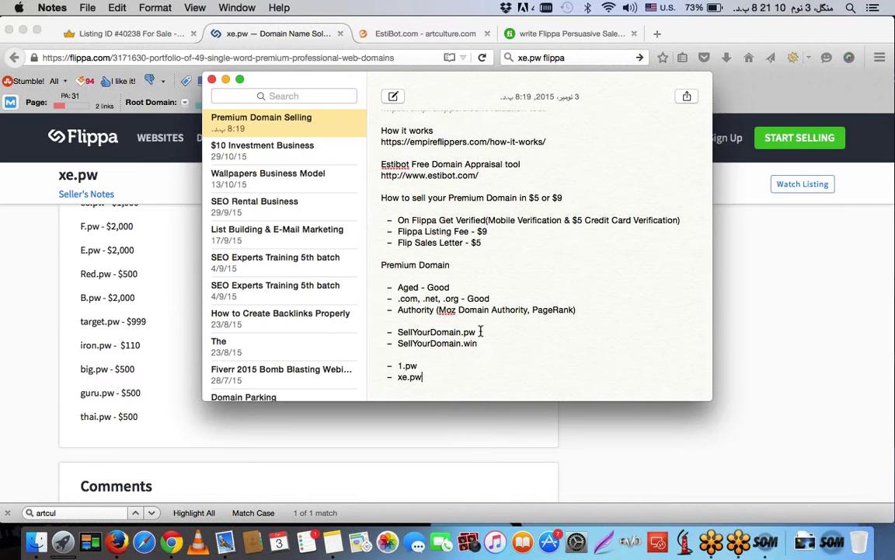
pyautogui.moveTo(479, 343); pyautogui.dragTo(398, 331)
pyautogui.click(401, 340)
pyautogui.scroll(-2, 467, 253)
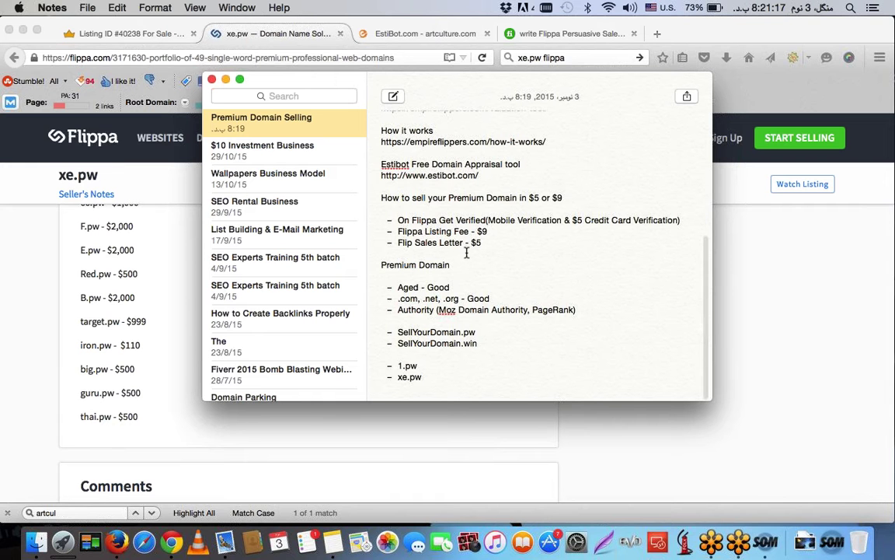
pyautogui.click(432, 379)
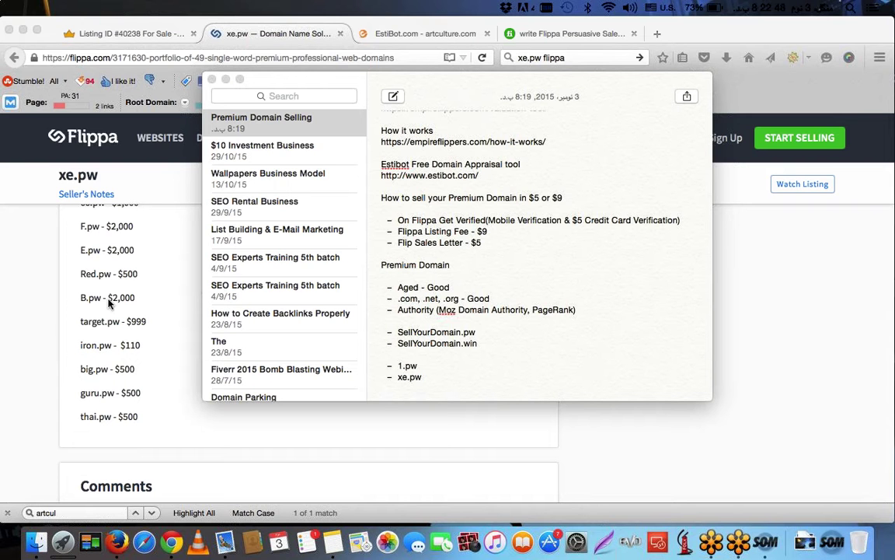
pyautogui.click(436, 380)
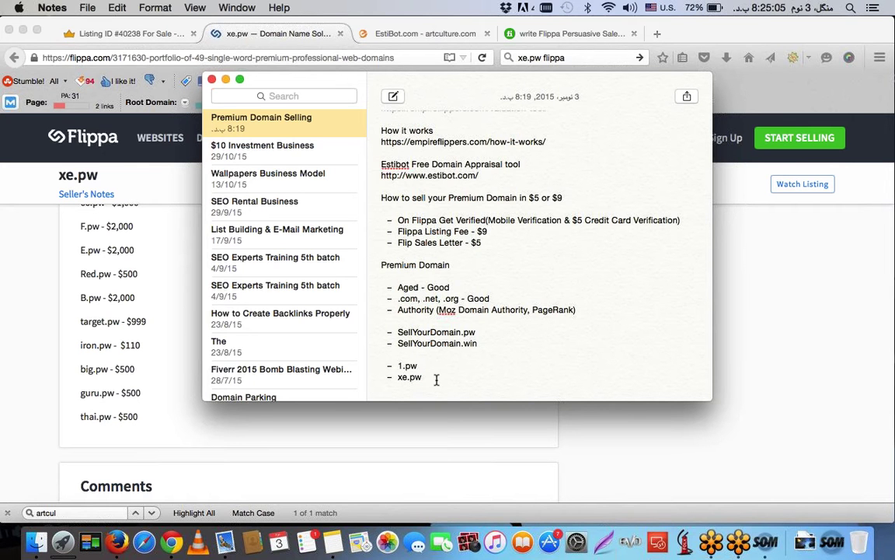
pyautogui.click(76, 418)
pyautogui.scroll(-8, 76, 415)
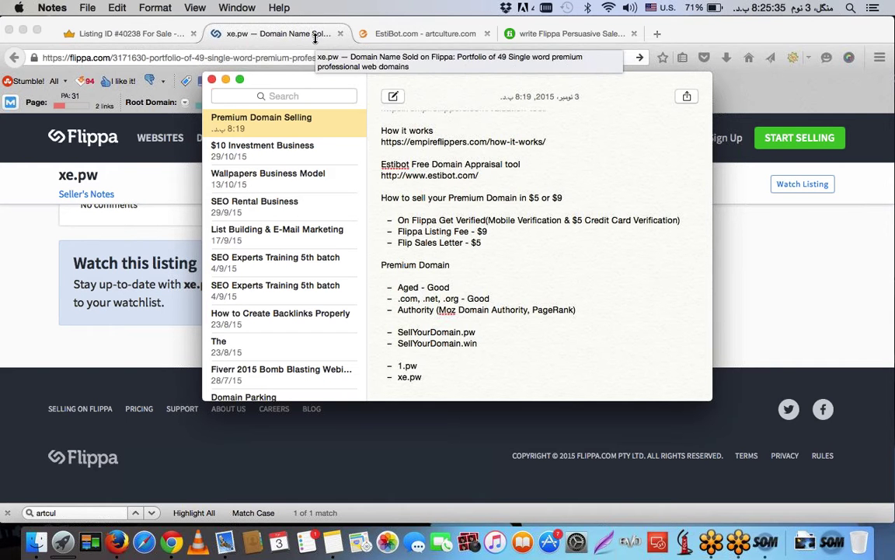
# - Switch to Firefox and load auction.godaddy.com in a new tab
pyautogui.click(664, 43)
pyautogui.click(663, 37)
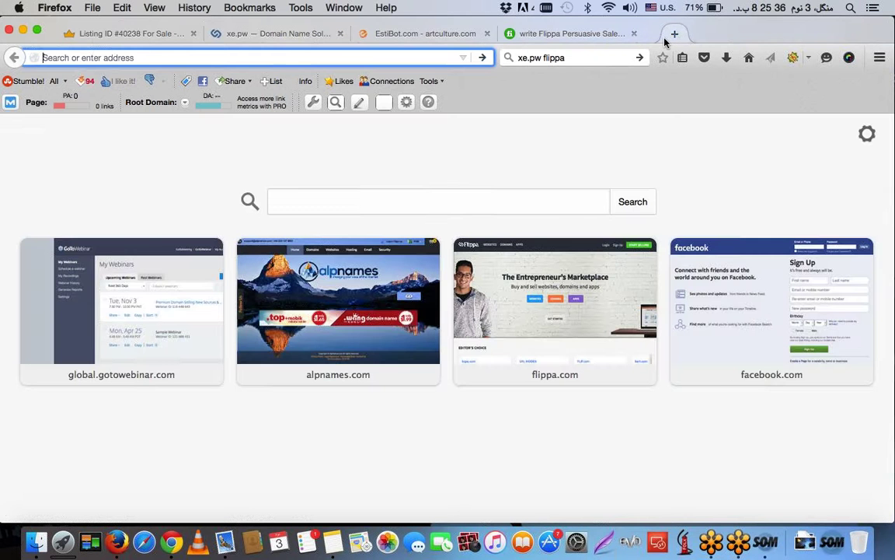
pyautogui.write('auction.godady')
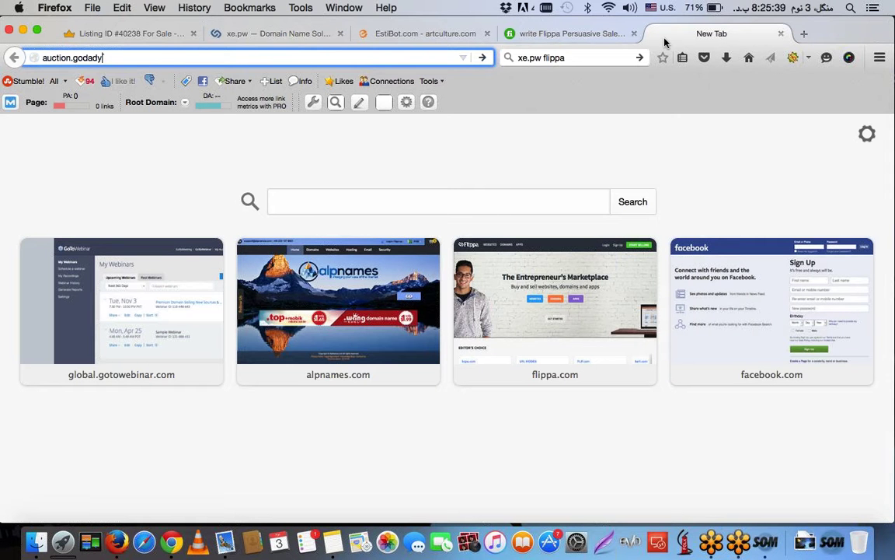
pyautogui.press('BackSpace')
pyautogui.write('dy.com')
pyautogui.press('Return')
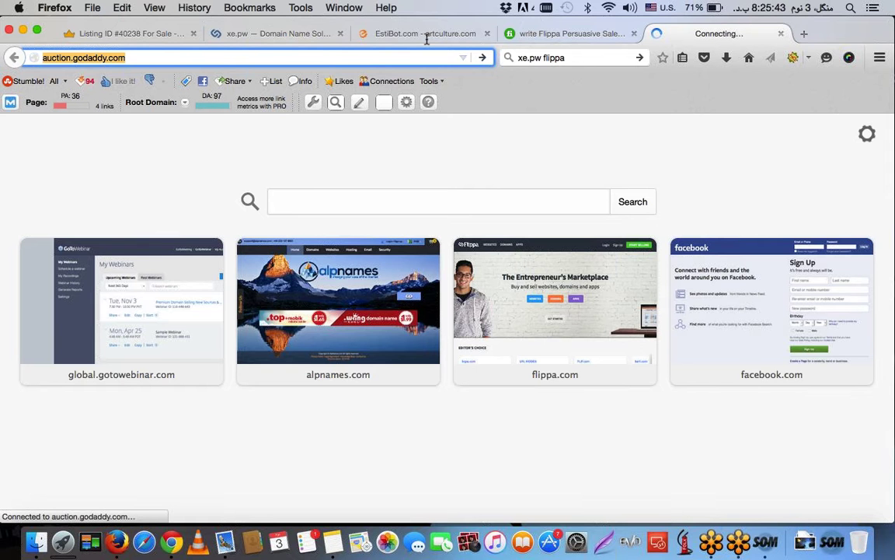
# - Switch to Notes and add the heading "Godaddy Auction" below the xe.pw bullet, separated by a blank line
pyautogui.click(333, 540)
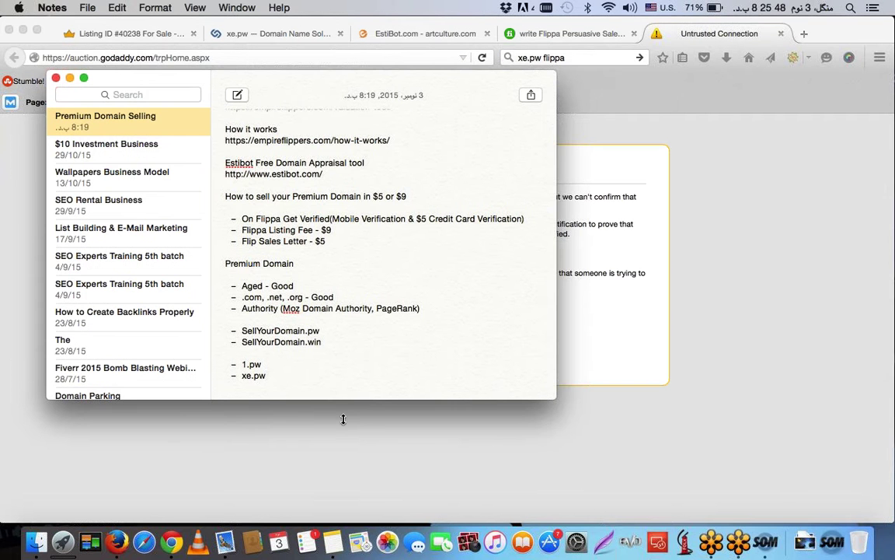
pyautogui.press('Return')
pyautogui.press('Return')
pyautogui.press('Return')
pyautogui.write('Godaddy Auction')
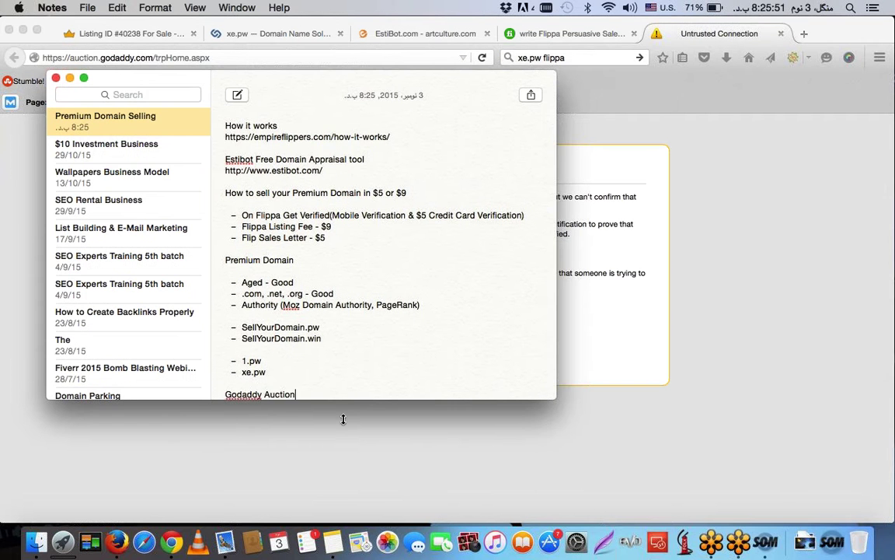
pyautogui.press('Return')
pyautogui.press('Return')
pyautogui.press('BackSpace')
pyautogui.write('-')
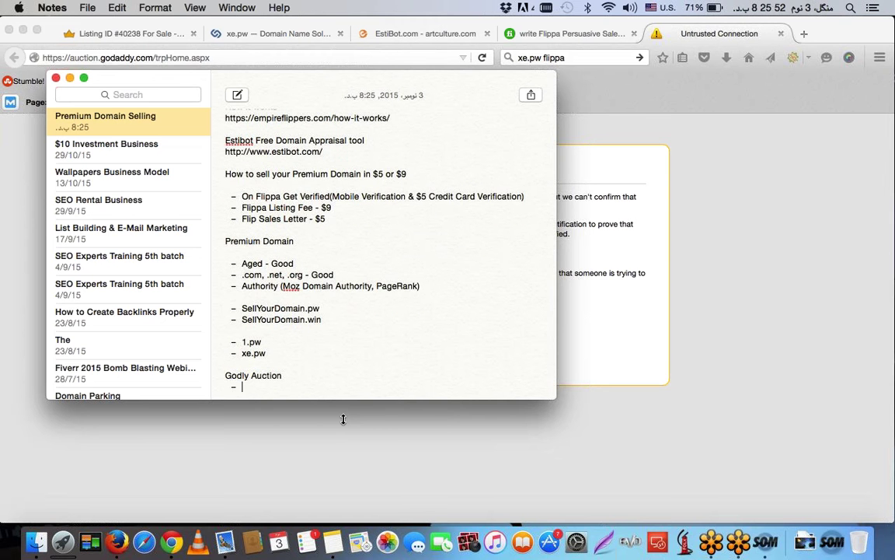
pyautogui.write('http://auction.godaddy.com/')
pyautogui.press('Return')
pyautogui.press('BackSpace')
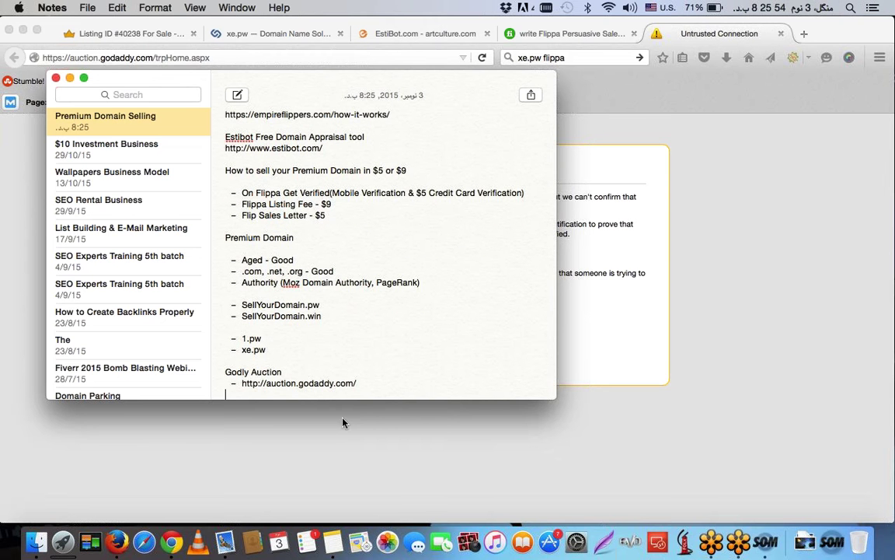
# - Switch to Firefox and get past the untrusted-connection warning to open the GoDaddy Auctions home page
pyautogui.press('super+Tab')
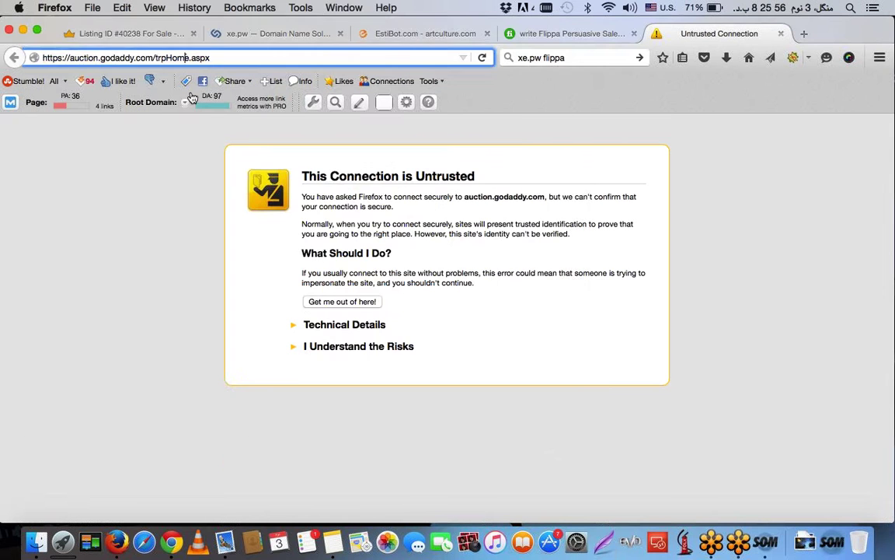
pyautogui.click(354, 345)
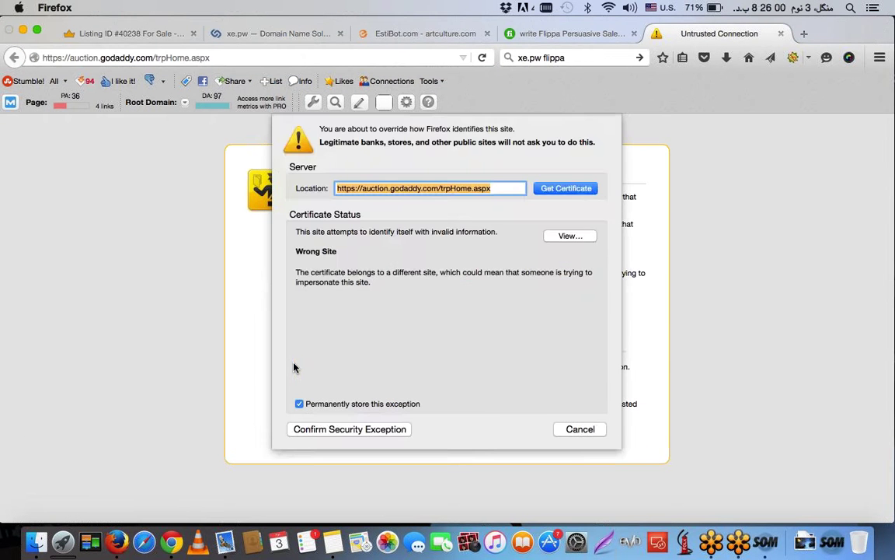
pyautogui.press('Escape')
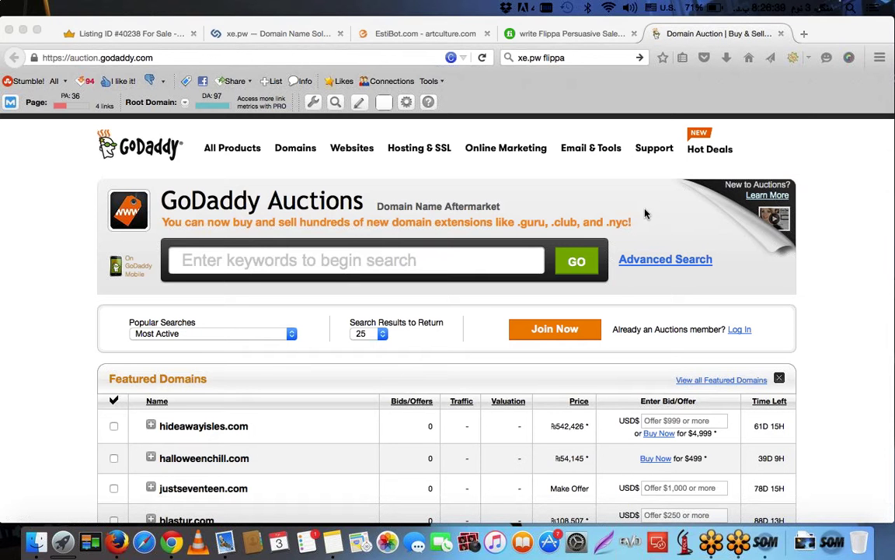
# - Examine the Featured Domains and Most Active auction lists, including their prices and bids, on GoDaddy Auctions
pyautogui.scroll(-2, 65, 396)
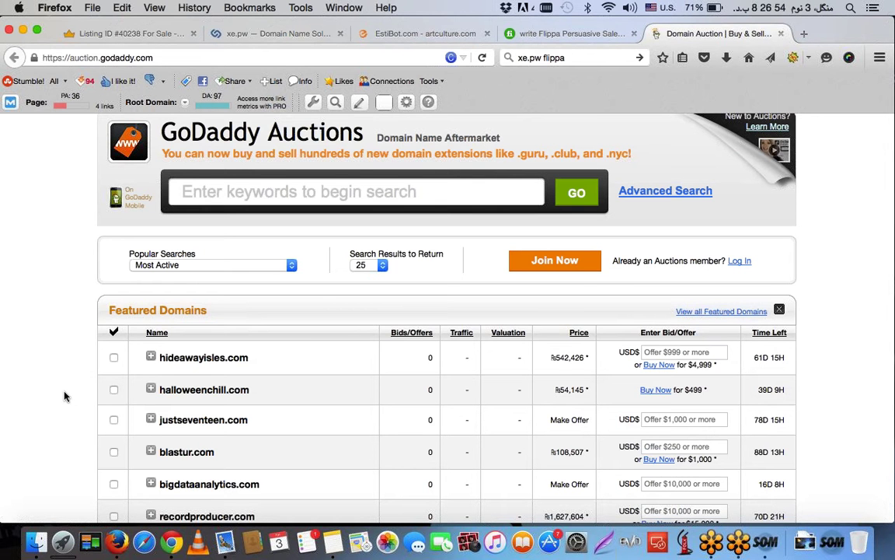
pyautogui.scroll(-5, 65, 397)
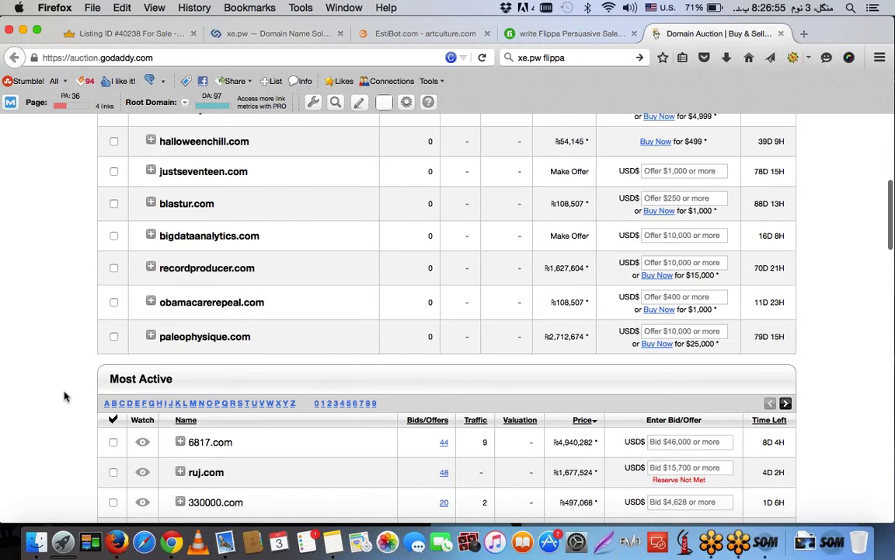
pyautogui.scroll(7, 78, 398)
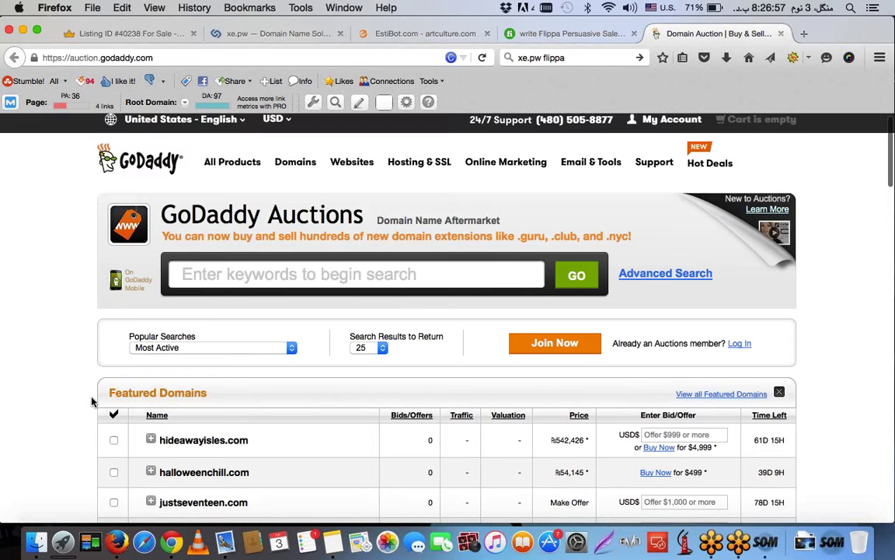
pyautogui.scroll(-1, 632, 230)
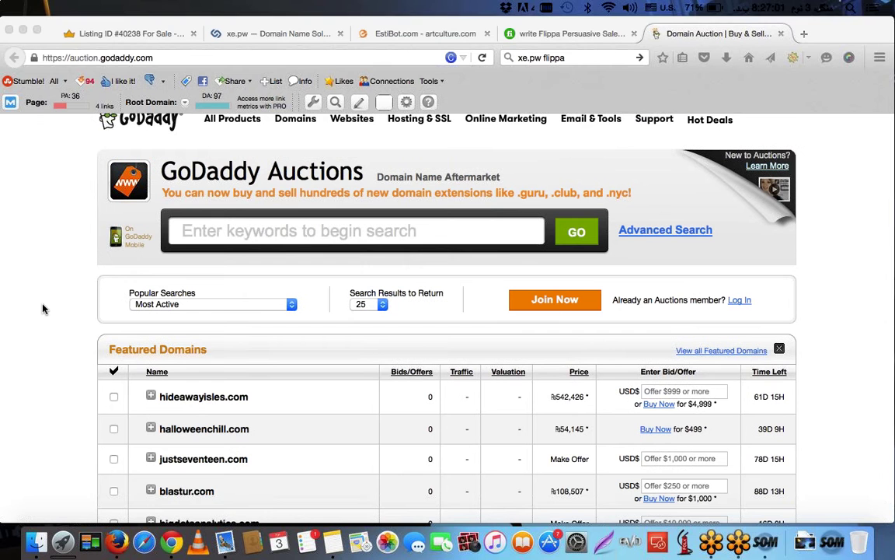
pyautogui.scroll(-1, 43, 309)
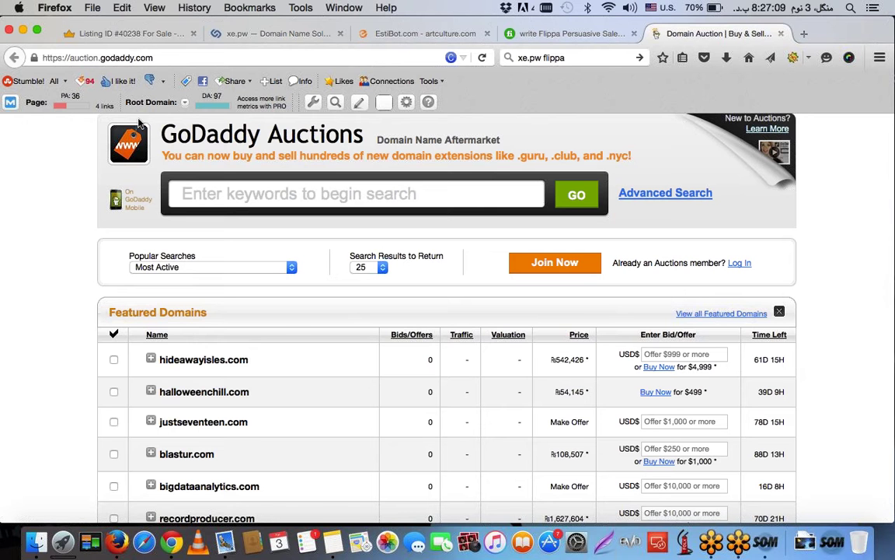
# - Switch to Notes and add the bullet "$5 Listing Fee ( Auction Reserve Price)" under the GoDaddy auction link
pyautogui.click(336, 534)
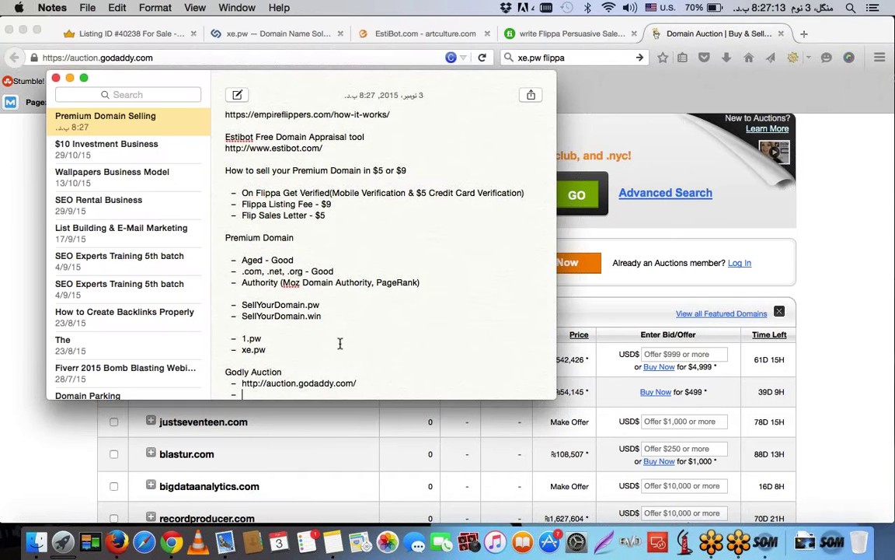
pyautogui.write('$5 Listing Fee (')
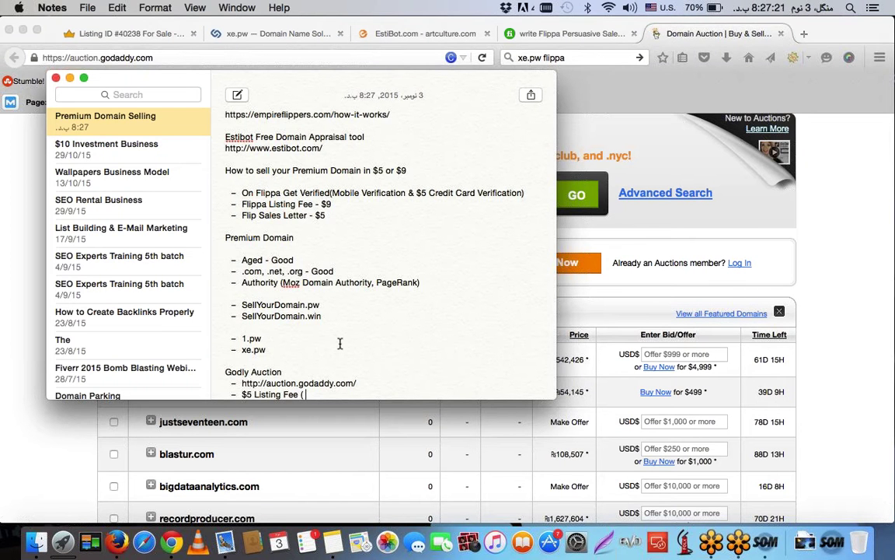
pyautogui.write(' Auction Reserve Price)')
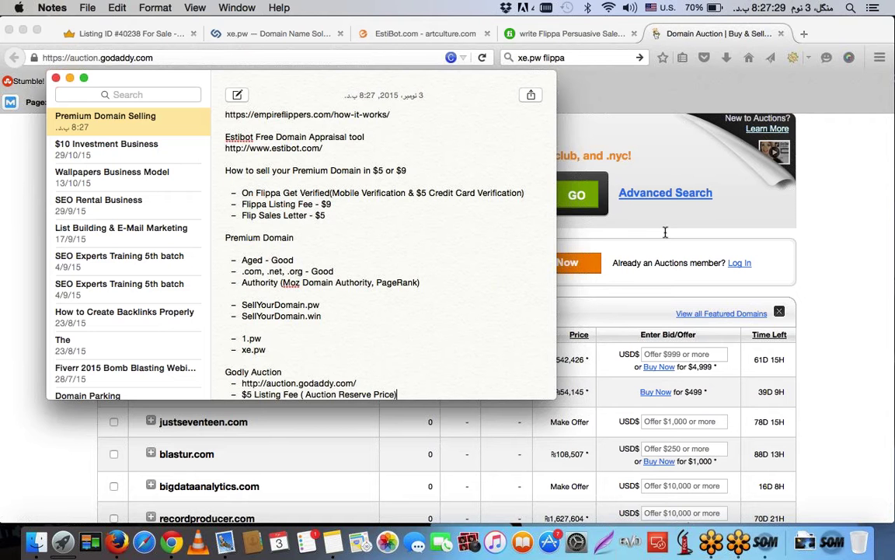
# - Switch to Firefox and log in to GoDaddy Auctions as an existing member with the saved username and the account password
pyautogui.click(738, 263)
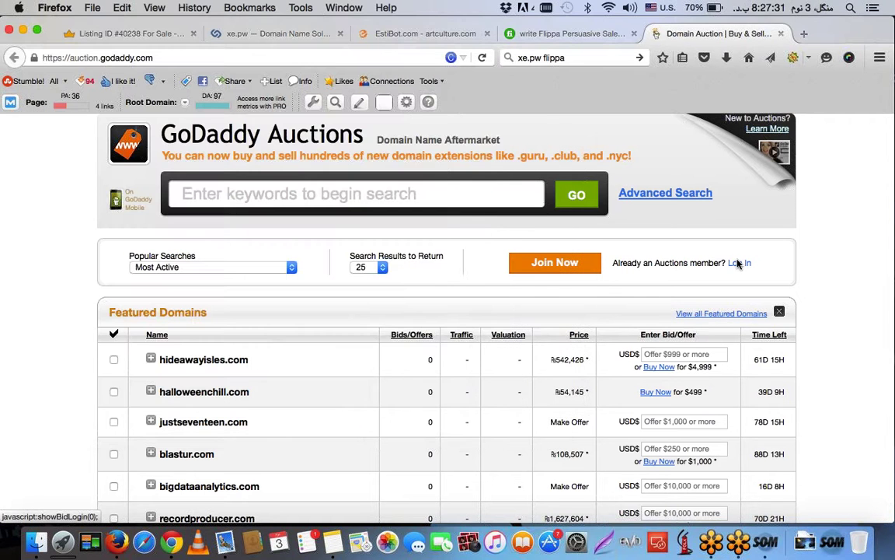
pyautogui.click(738, 263)
pyautogui.click(276, 313)
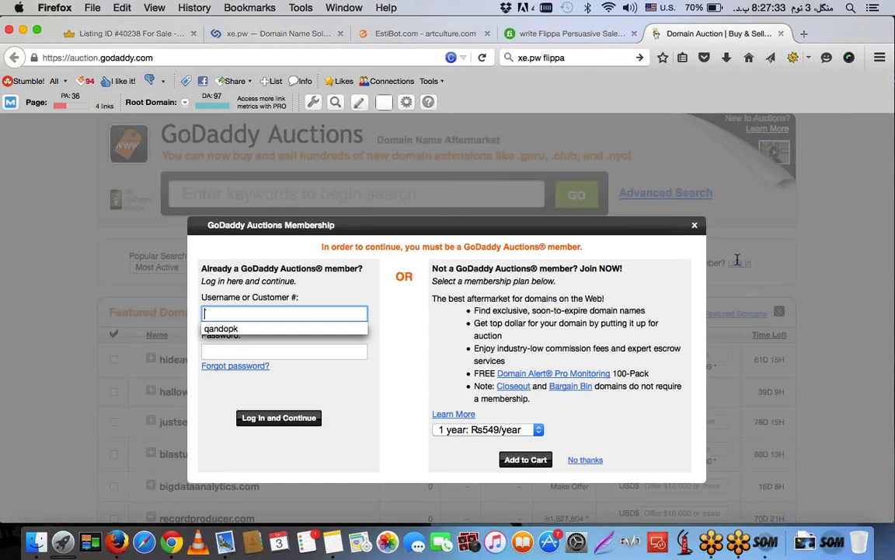
pyautogui.click(275, 328)
pyautogui.click(303, 350)
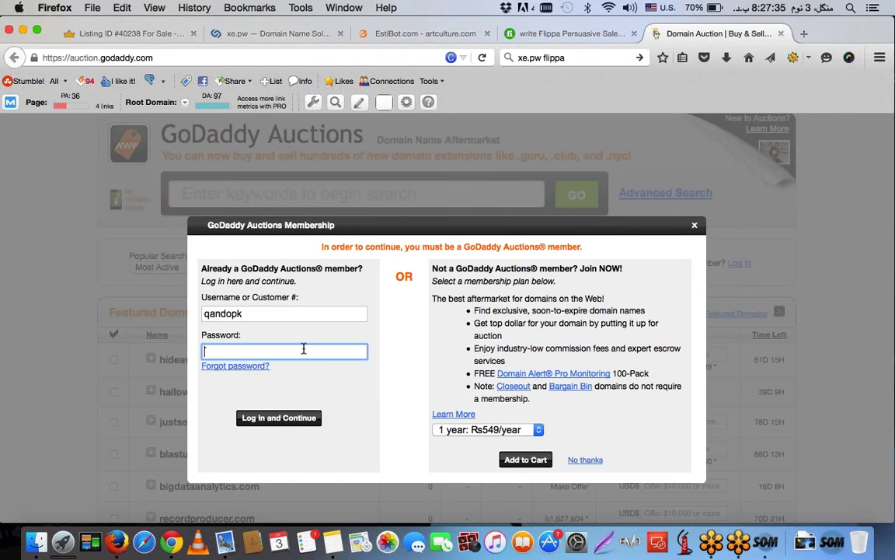
pyautogui.write('•••••••••')
pyautogui.click(278, 419)
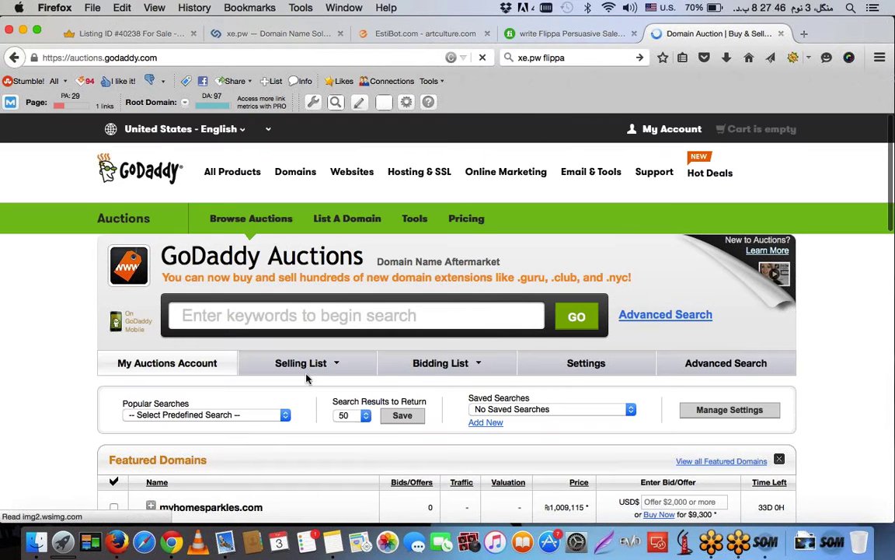
# - Start a new domain listing on GoDaddy Auctions and enter "publishing" as the domain name
pyautogui.moveTo(307, 373)
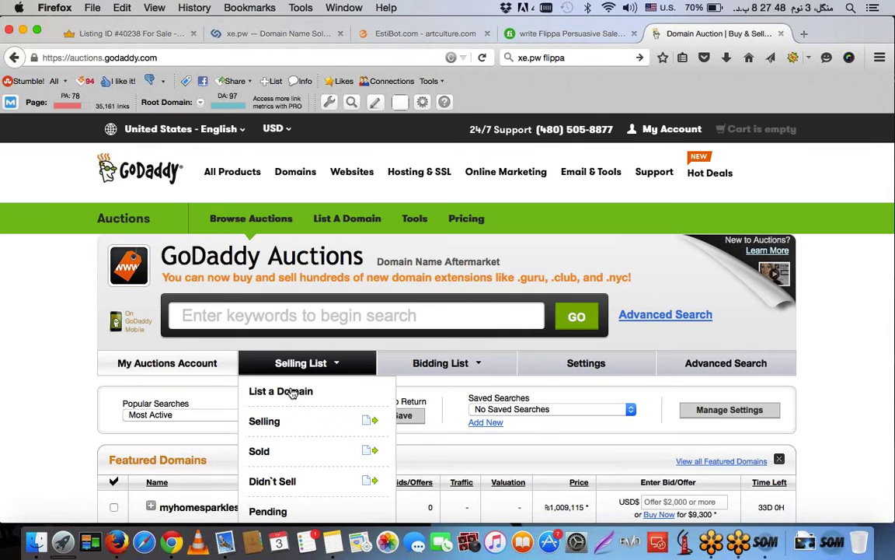
pyautogui.click(292, 394)
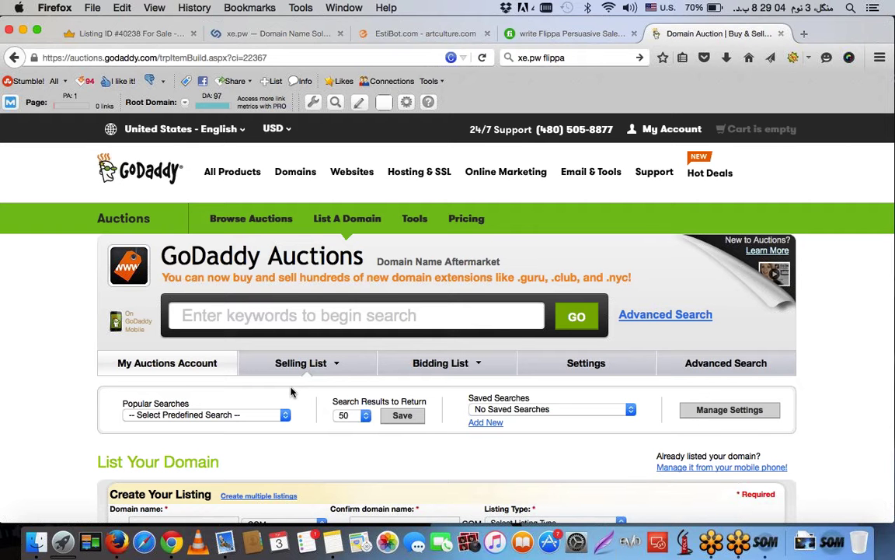
pyautogui.scroll(-5, 291, 392)
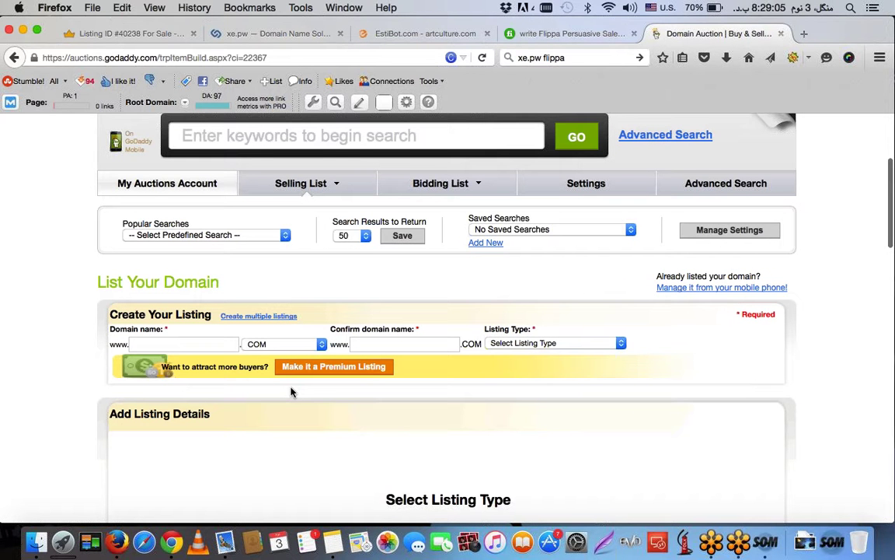
pyautogui.scroll(-1, 291, 391)
pyautogui.click(227, 342)
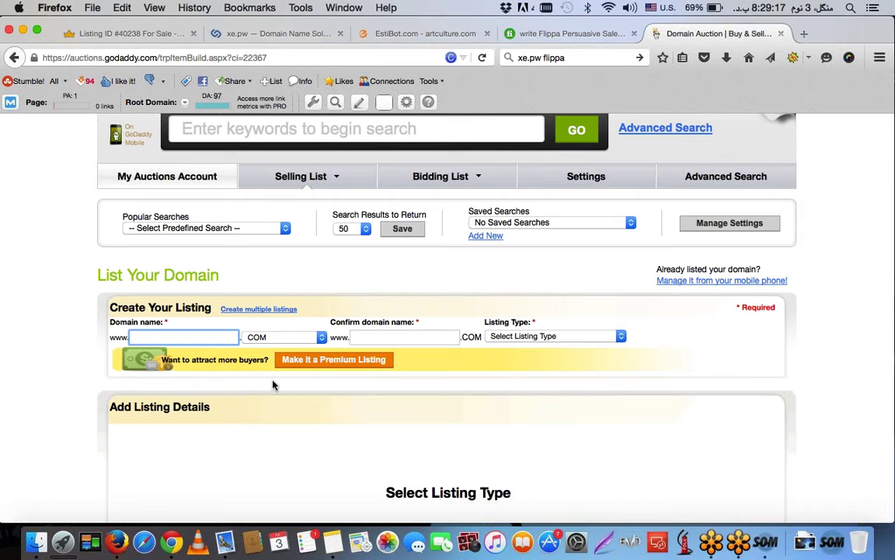
pyautogui.write('publishing')
# - Set the domain extension of the new listing to WIN
pyautogui.click(293, 344)
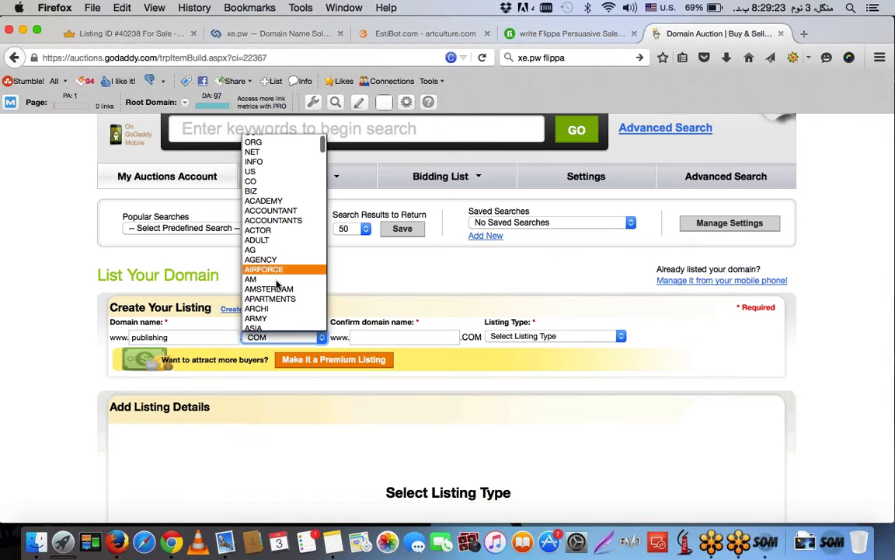
pyautogui.scroll(-8, 277, 285)
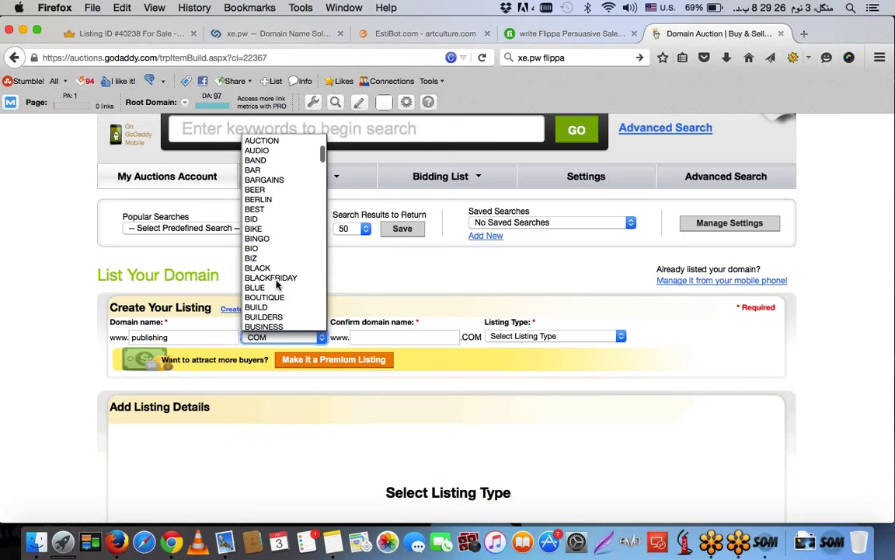
pyautogui.scroll(-15, 276, 285)
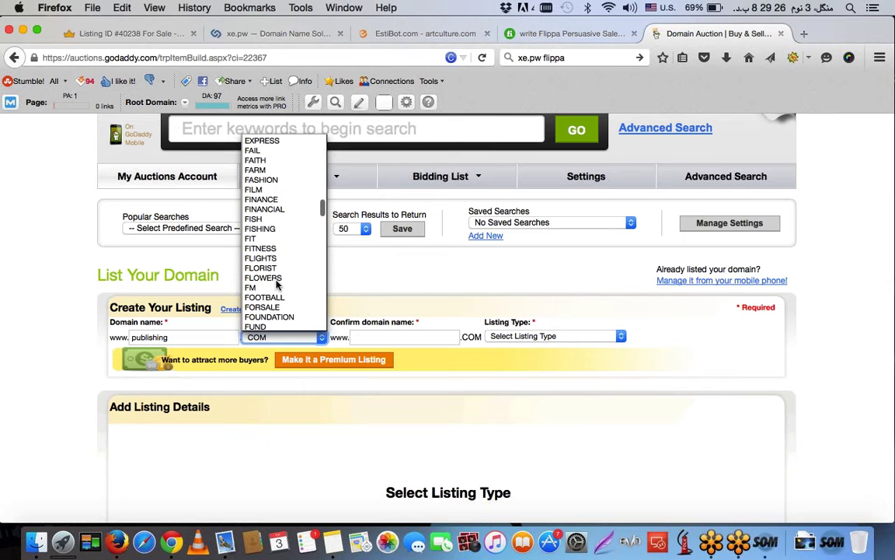
pyautogui.scroll(-10, 277, 285)
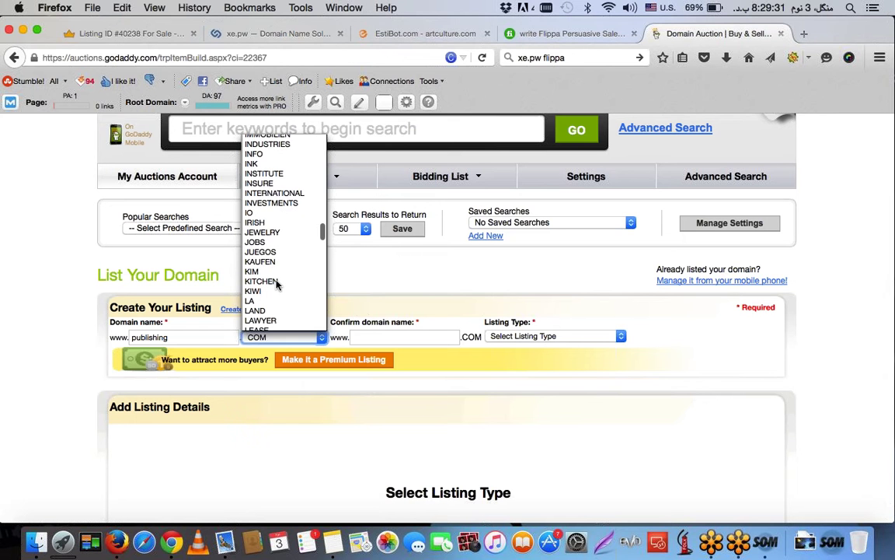
pyautogui.write('part')
pyautogui.scroll(-4, 277, 285)
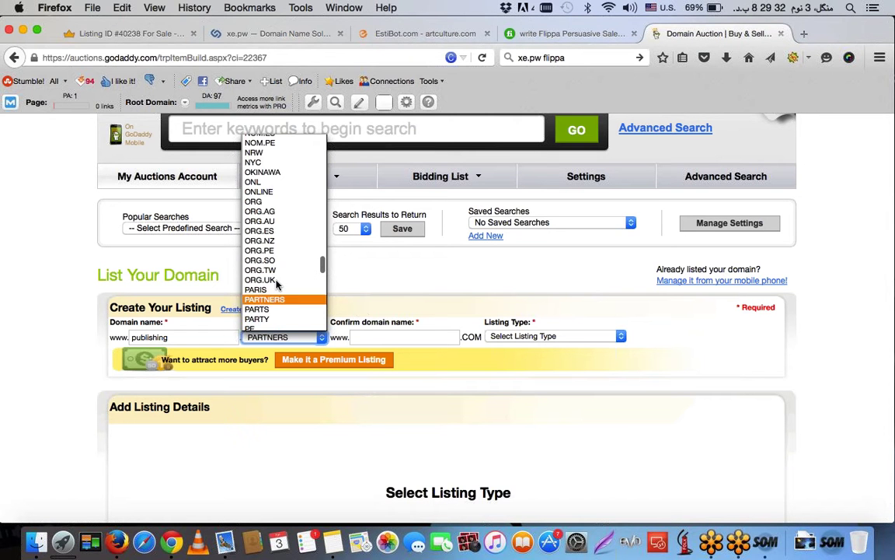
pyautogui.scroll(-5, 276, 286)
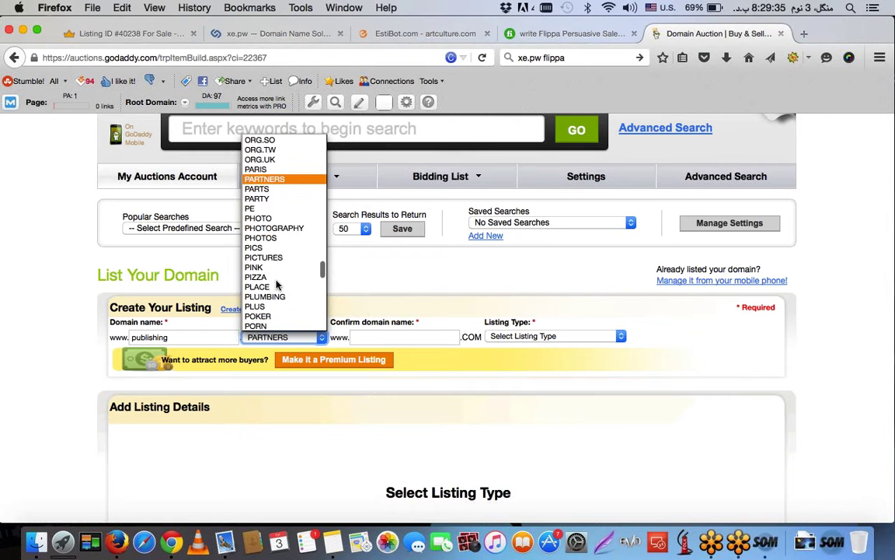
pyautogui.scroll(-4, 277, 285)
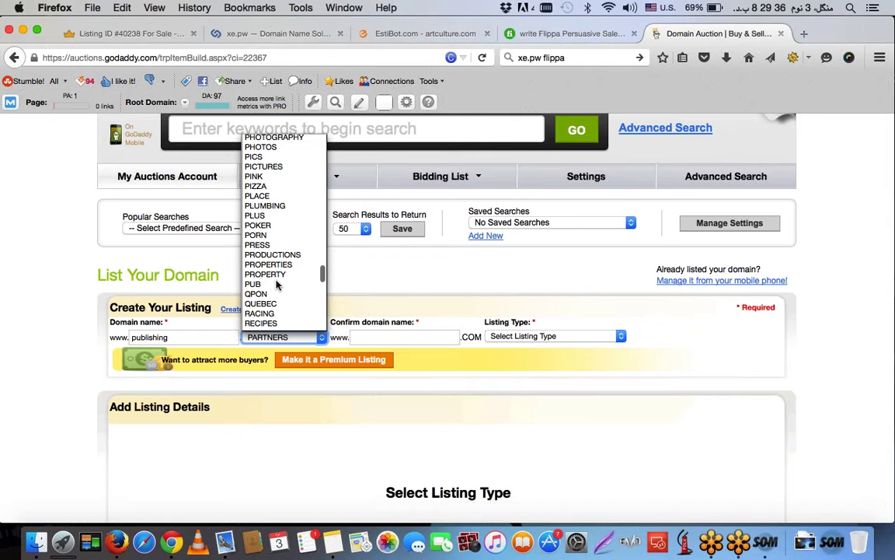
pyautogui.scroll(-6, 277, 285)
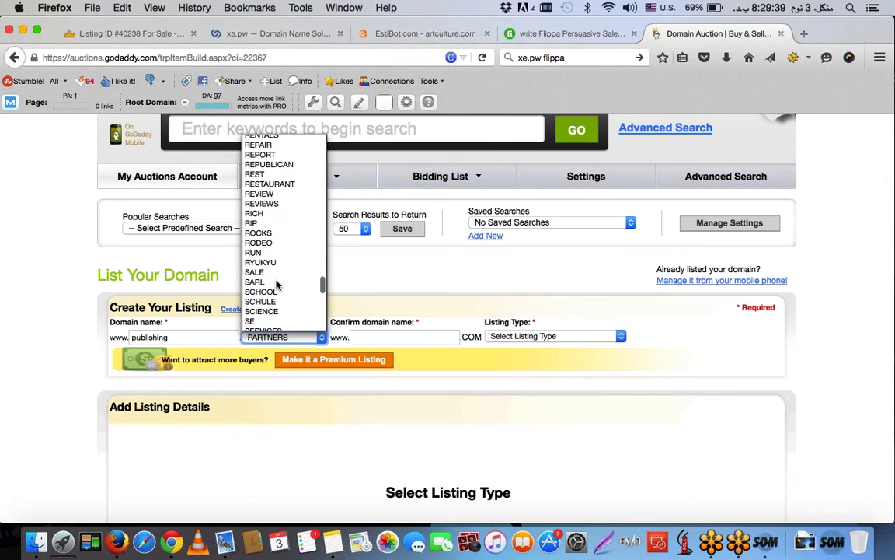
pyautogui.scroll(-15, 277, 285)
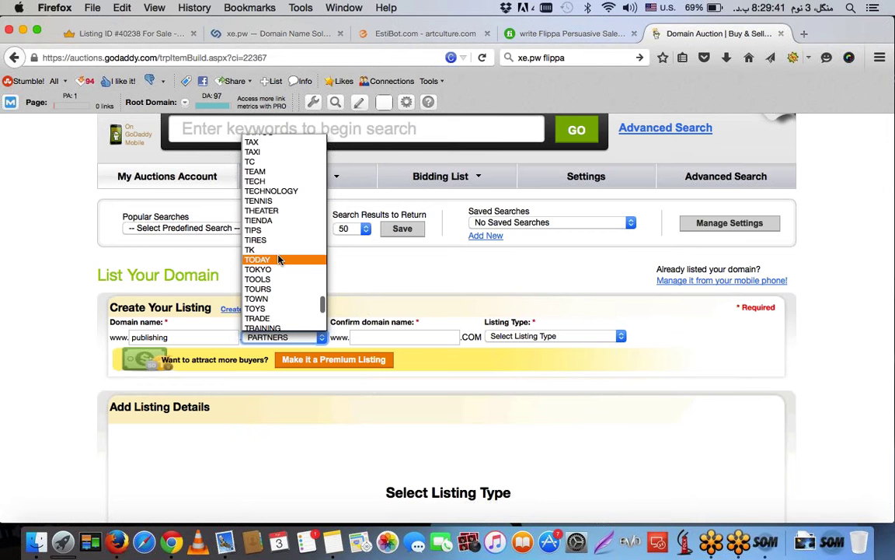
pyautogui.scroll(-10, 278, 259)
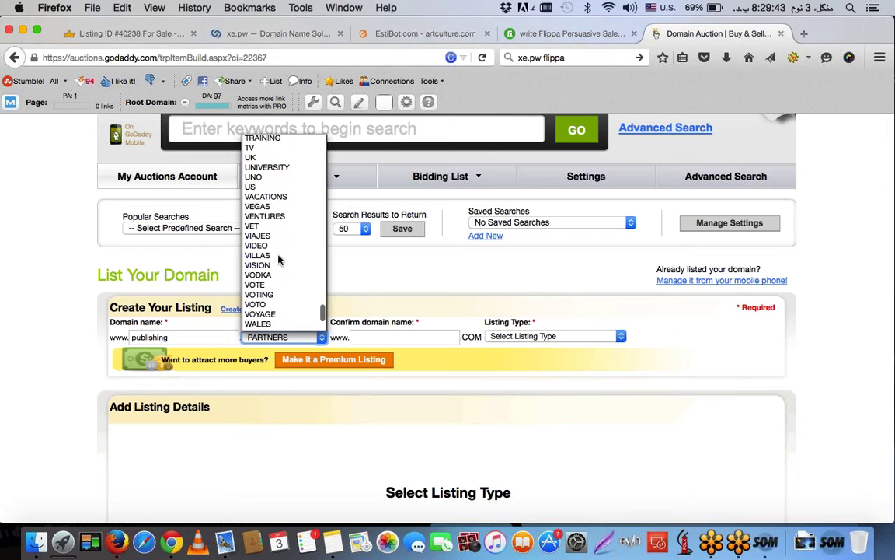
pyautogui.scroll(-3, 279, 259)
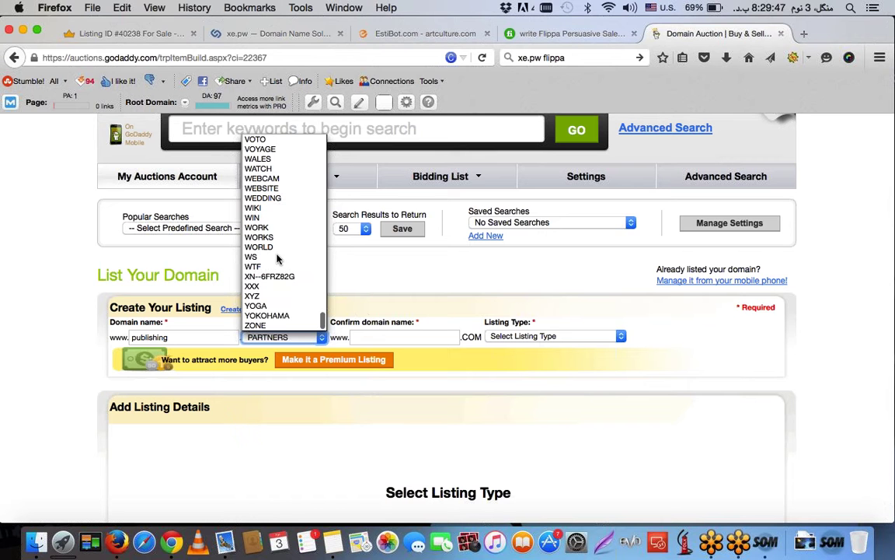
pyautogui.click(256, 218)
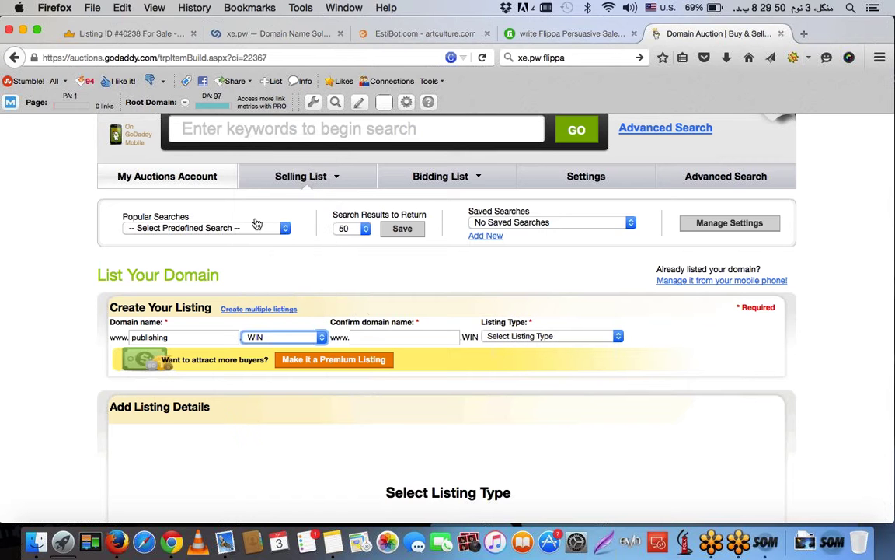
# - Confirm the domain name as "publishing" and choose an auction listing type for it
pyautogui.click(456, 342)
pyautogui.write('publishi')
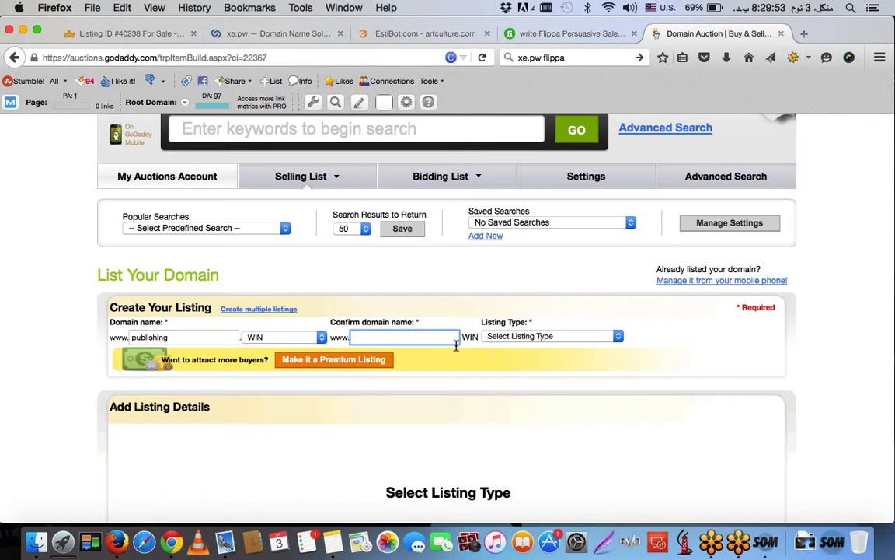
pyautogui.write('ng')
pyautogui.click(536, 337)
pyautogui.click(517, 388)
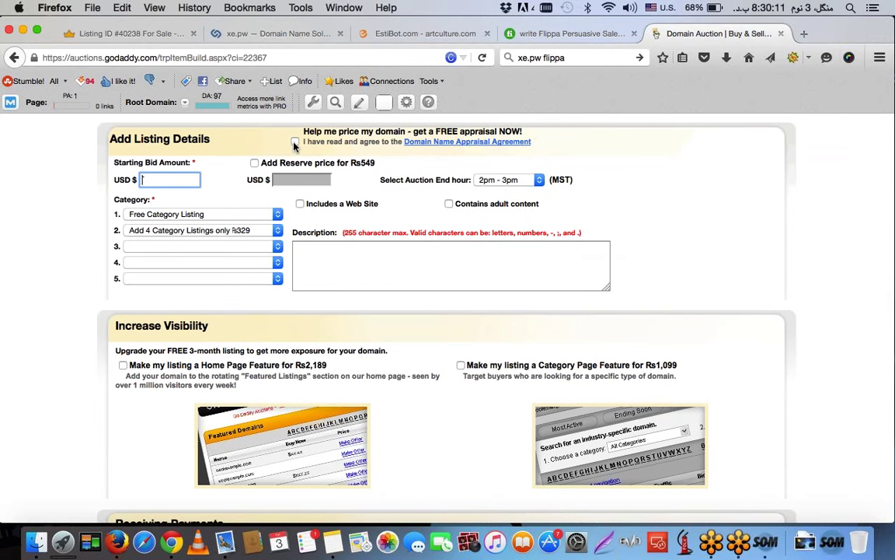
# - Accept the Domain Name Appraisal Agreement to get the free appraisal, and allow pop-ups for auctions.godaddy.com
pyautogui.click(296, 144)
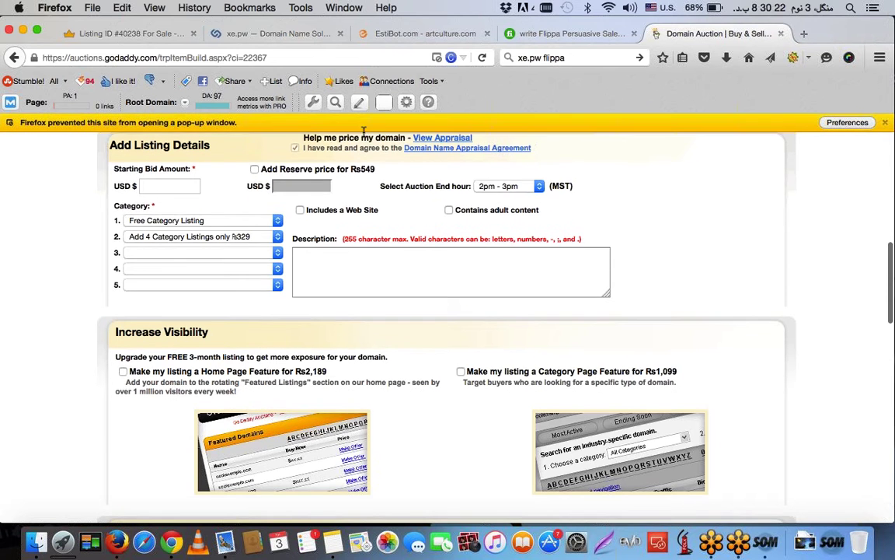
pyautogui.click(847, 125)
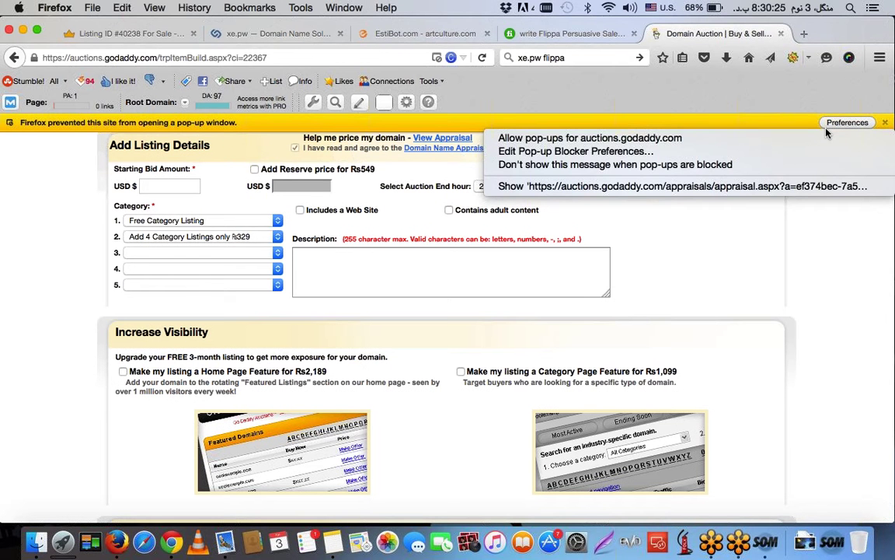
pyautogui.click(690, 138)
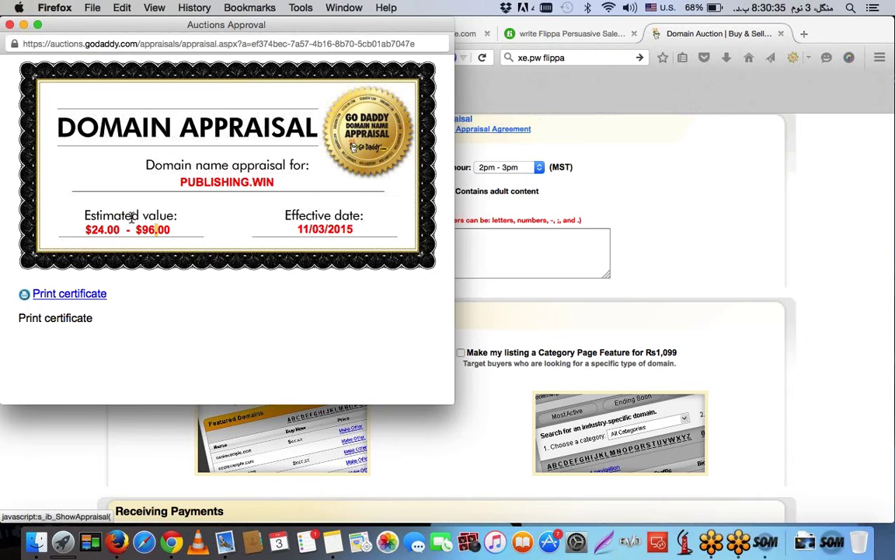
# - Examine the estimated value and domain name on the appraisal certificate, and close the certificate window
pyautogui.tripleClick(127, 229)
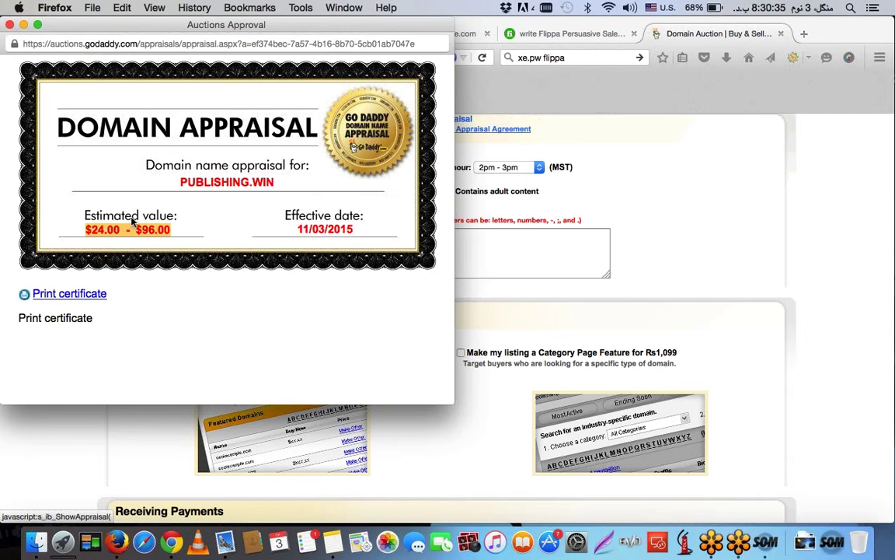
pyautogui.tripleClick(199, 181)
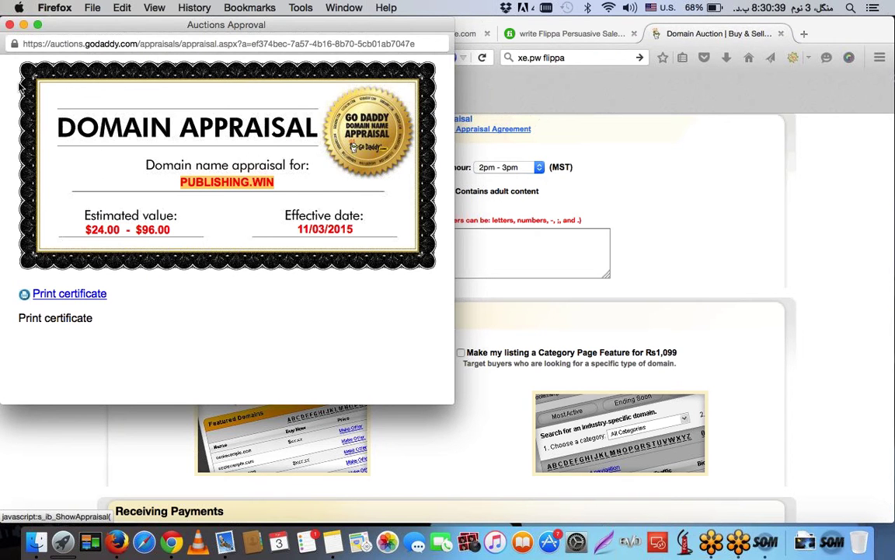
pyautogui.click(10, 24)
# - Enable the paid reserve price option in the listing details
pyautogui.click(255, 151)
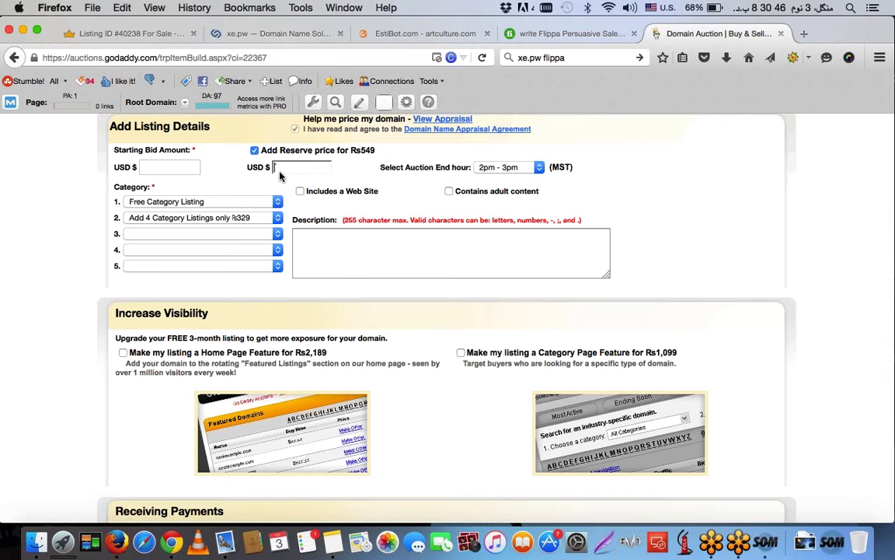
# - Set the listing's payments to be deposited to the Ezisofts profile and agree to the GoDaddy Auctions terms
pyautogui.scroll(-5, 280, 175)
pyautogui.press('space')
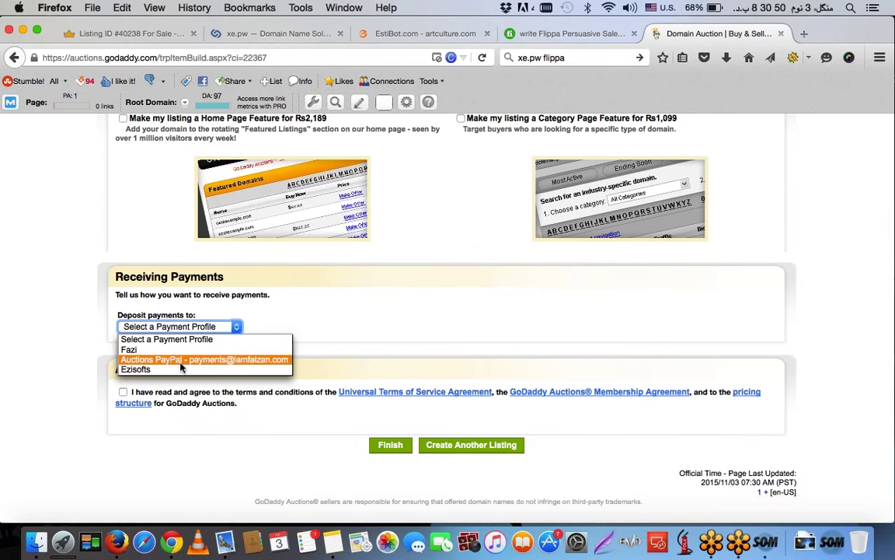
pyautogui.click(144, 369)
pyautogui.click(177, 326)
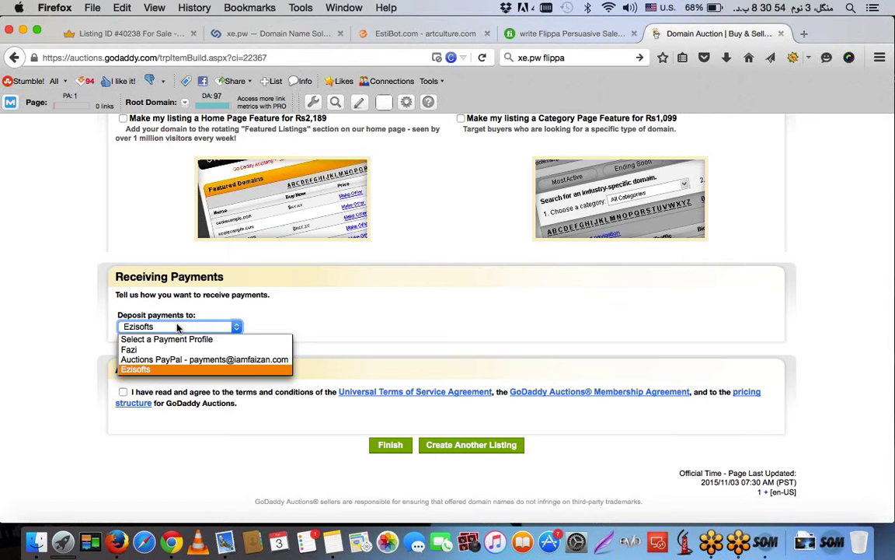
pyautogui.click(177, 327)
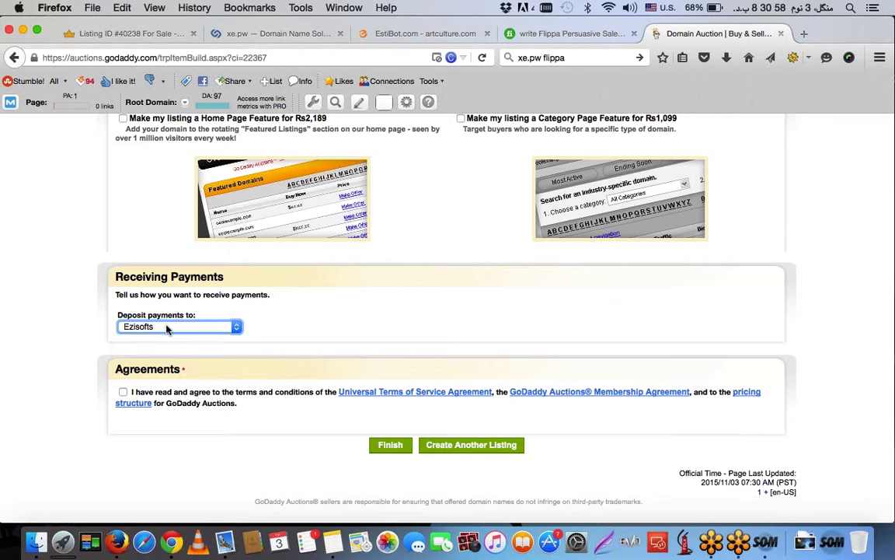
pyautogui.click(166, 327)
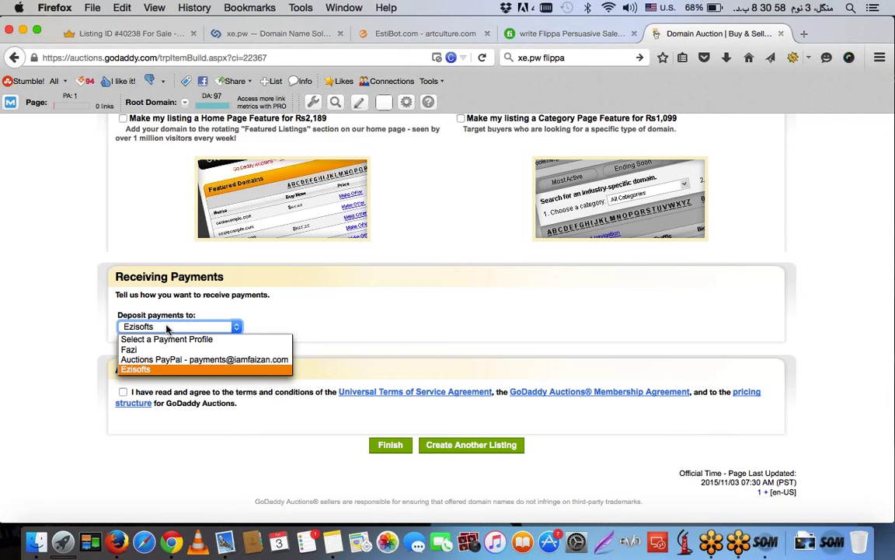
pyautogui.click(169, 371)
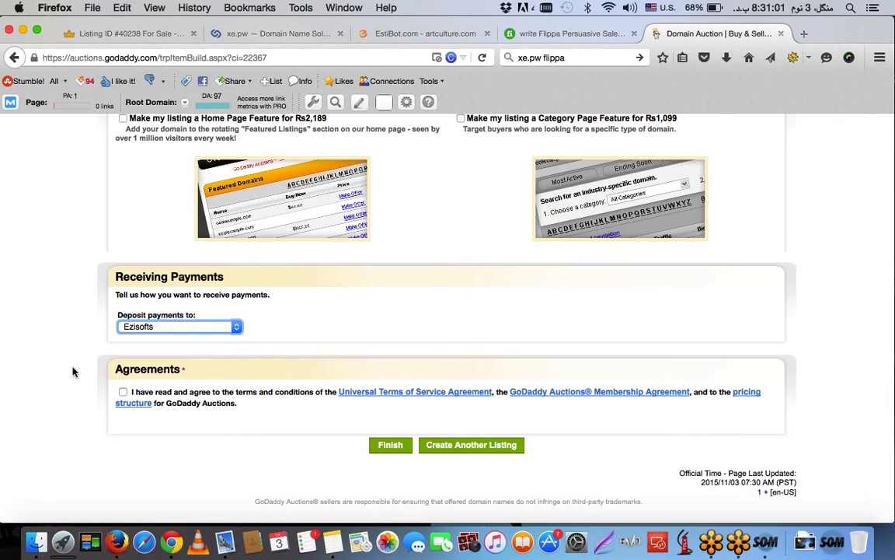
pyautogui.click(131, 391)
# - Set the listing's first category to General under Internet
pyautogui.scroll(5, 153, 326)
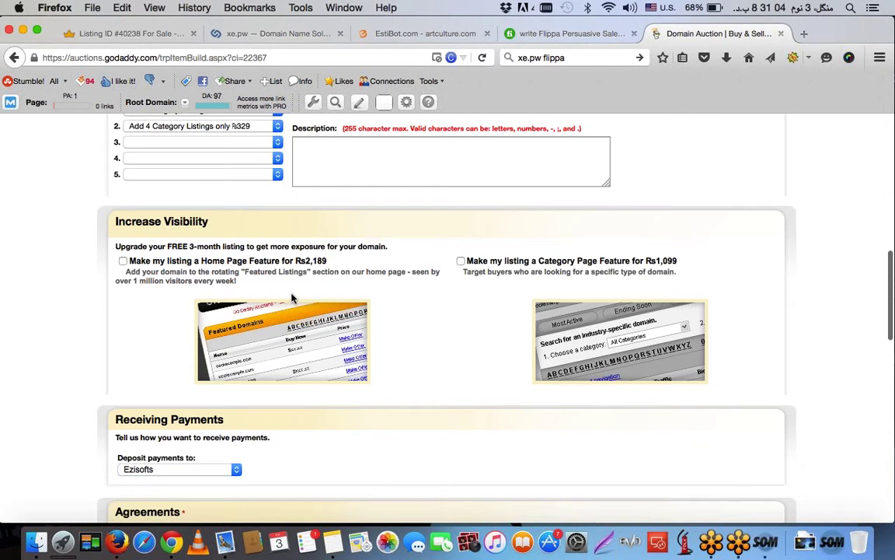
pyautogui.scroll(5, 292, 297)
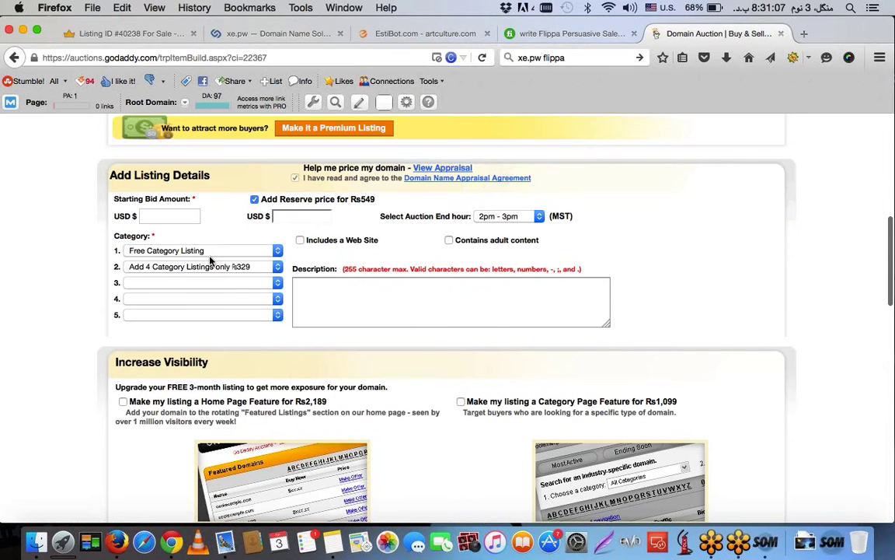
pyautogui.click(208, 253)
pyautogui.scroll(-1, 167, 325)
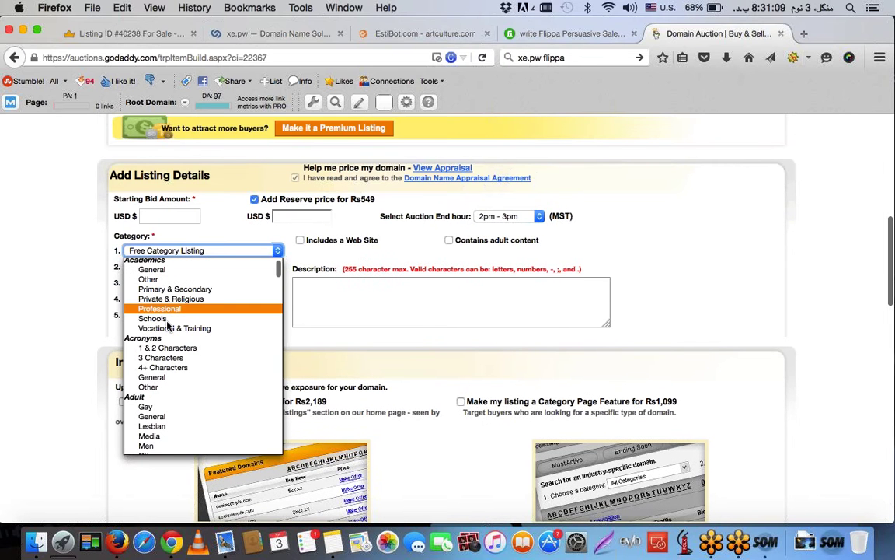
pyautogui.scroll(-2, 167, 324)
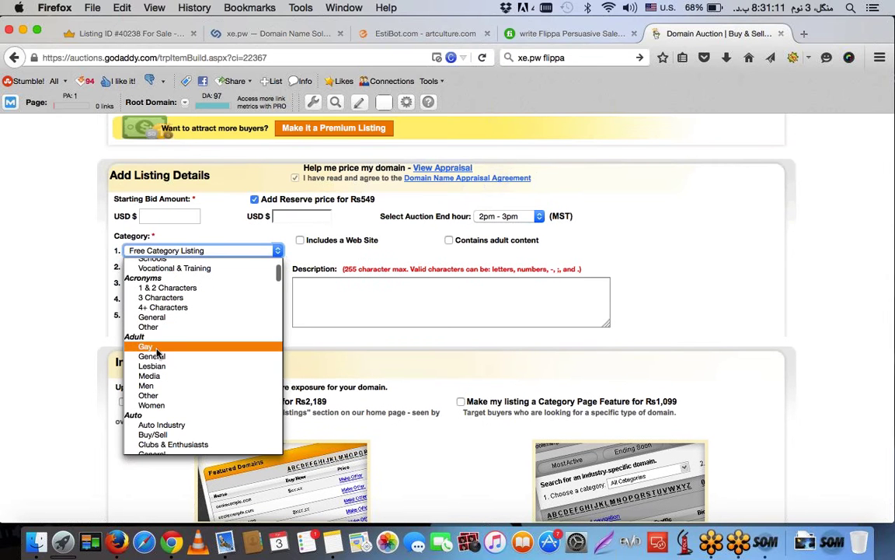
pyautogui.scroll(-2, 157, 351)
pyautogui.scroll(-14, 158, 351)
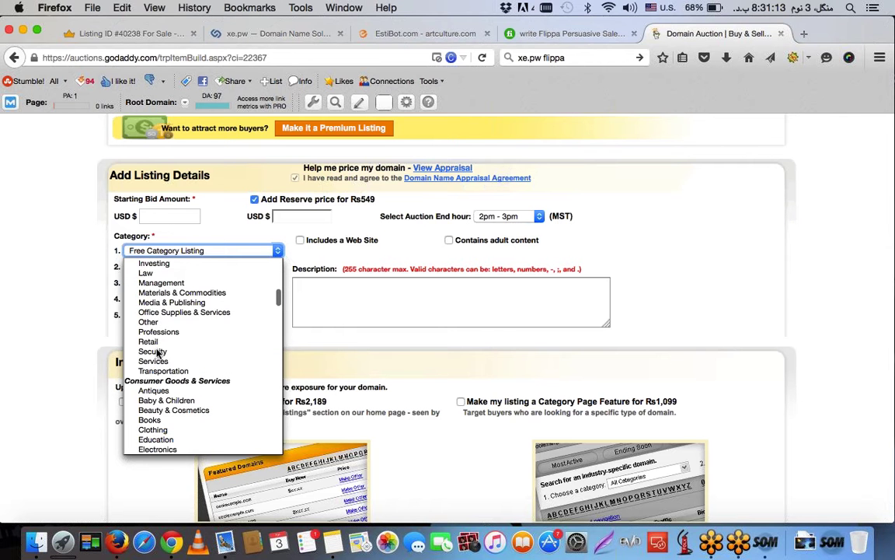
pyautogui.scroll(-8, 158, 351)
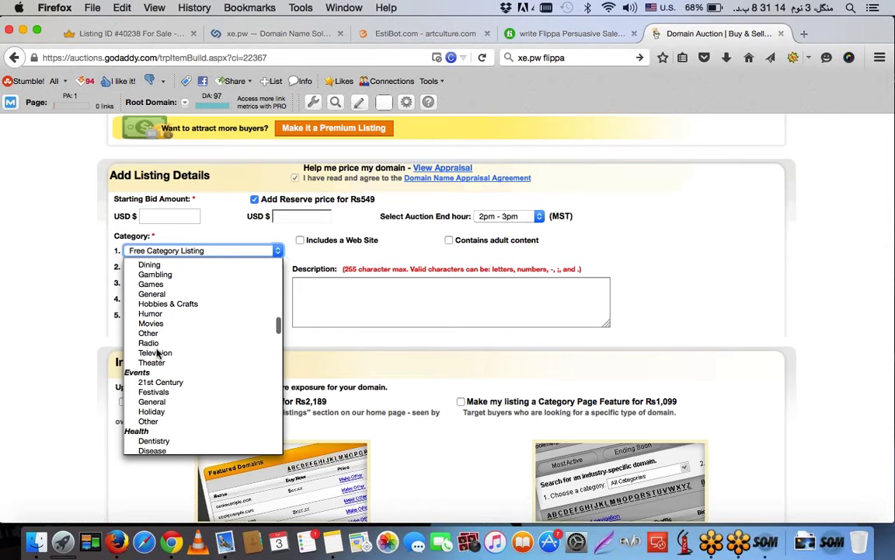
pyautogui.scroll(-10, 158, 353)
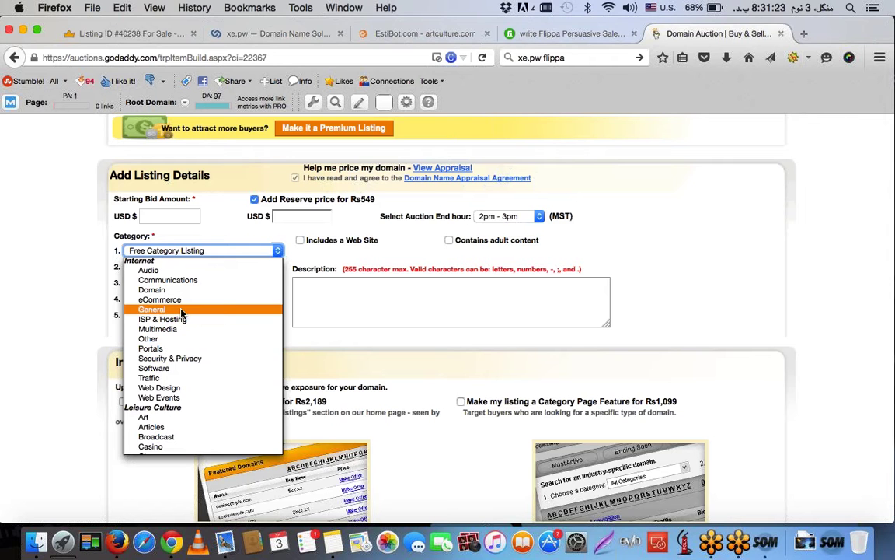
pyautogui.click(181, 310)
# - Set the starting bid amount to 20 USD and the reserve price to 300 USD
pyautogui.click(165, 216)
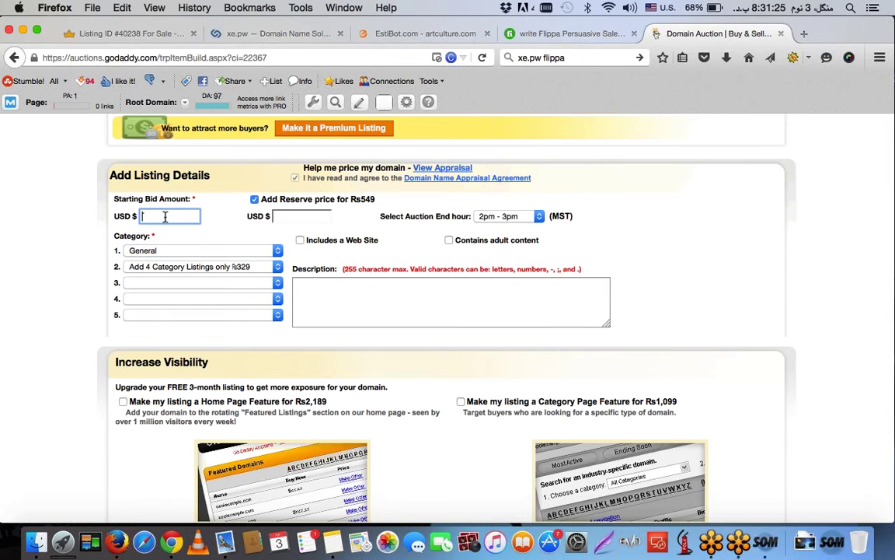
pyautogui.write('20')
pyautogui.click(134, 218)
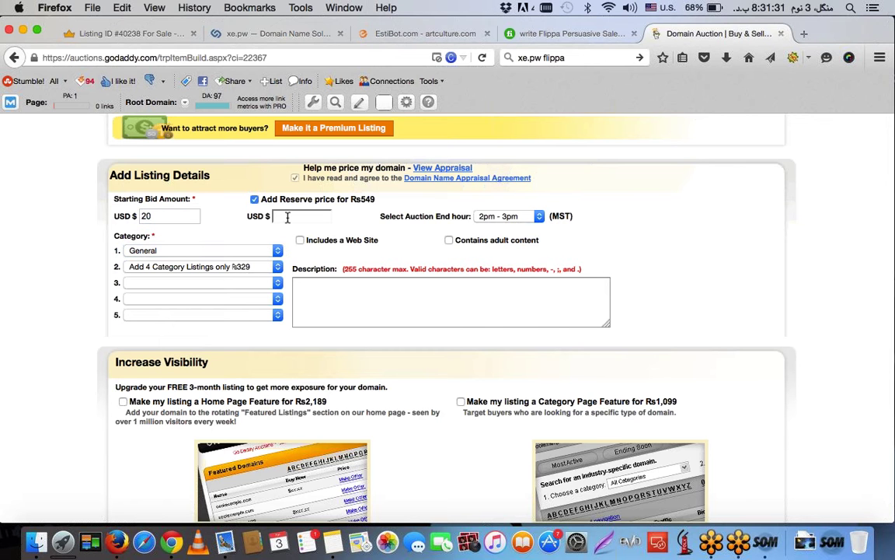
pyautogui.scroll(2, 290, 200)
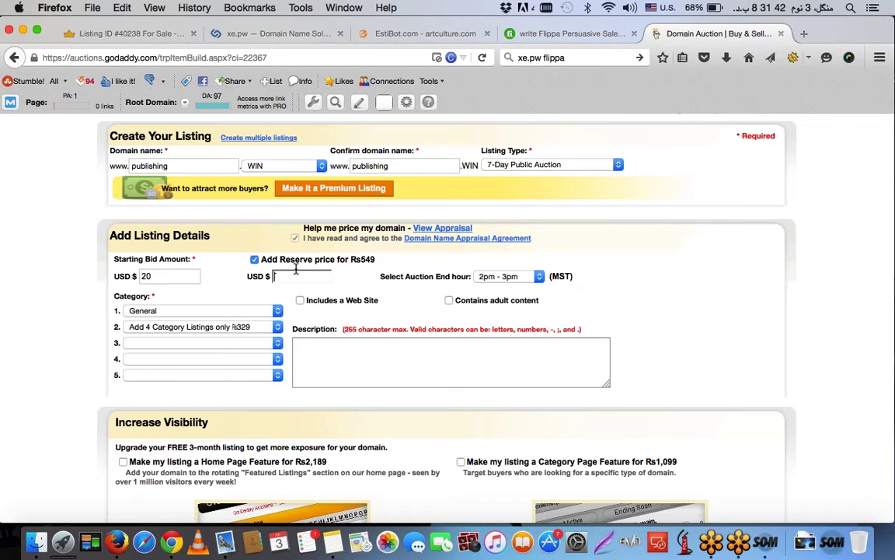
pyautogui.write('300')
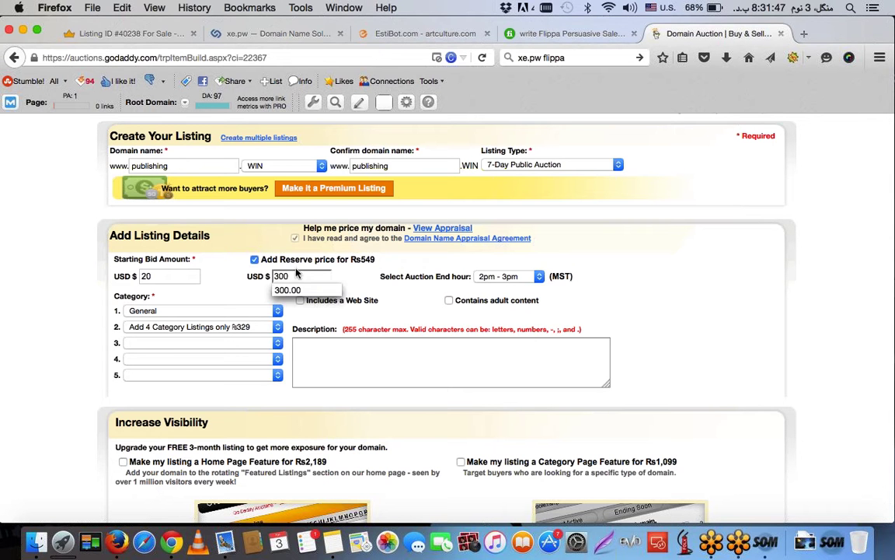
# - Set the auction end hour to 7pm - 8pm (MST)
pyautogui.click(505, 276)
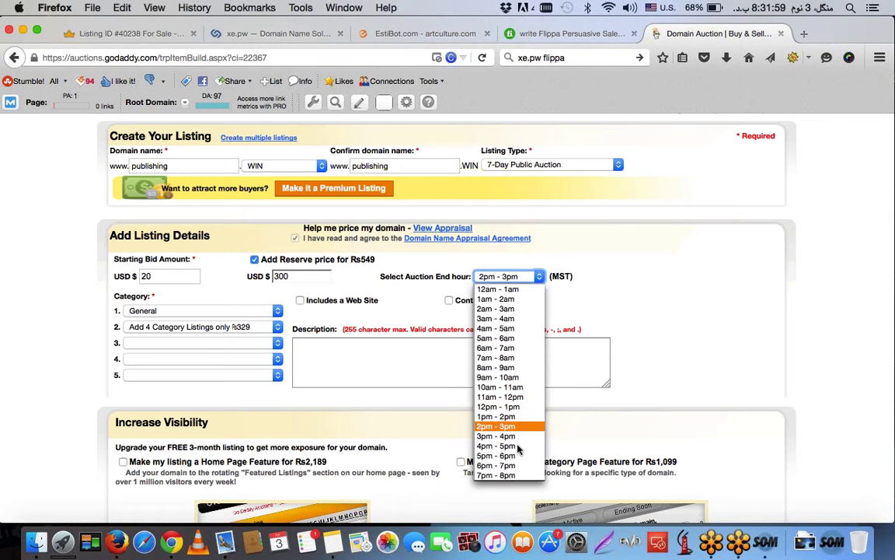
pyautogui.click(505, 475)
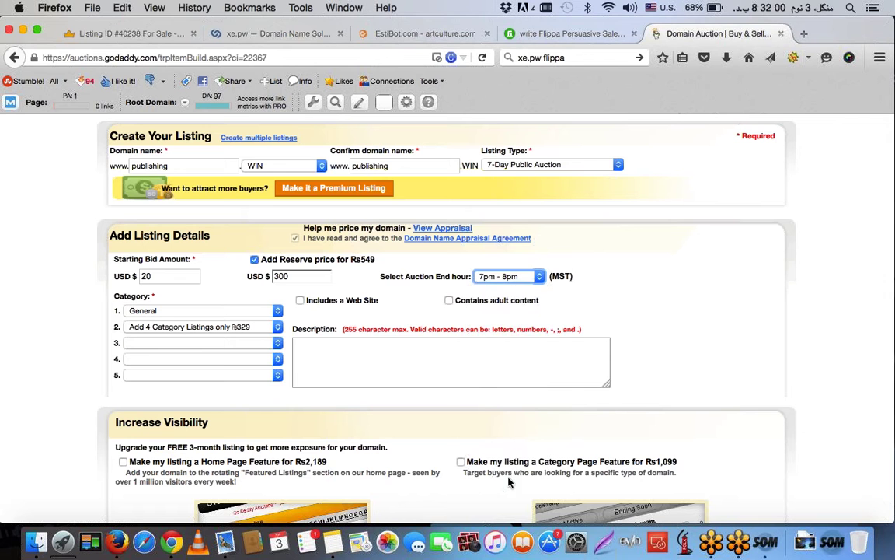
pyautogui.click(512, 281)
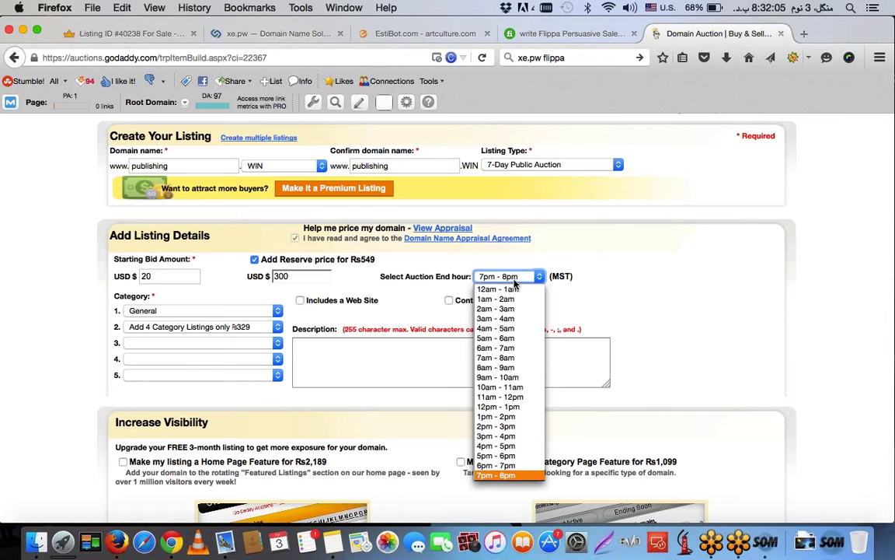
pyautogui.click(509, 475)
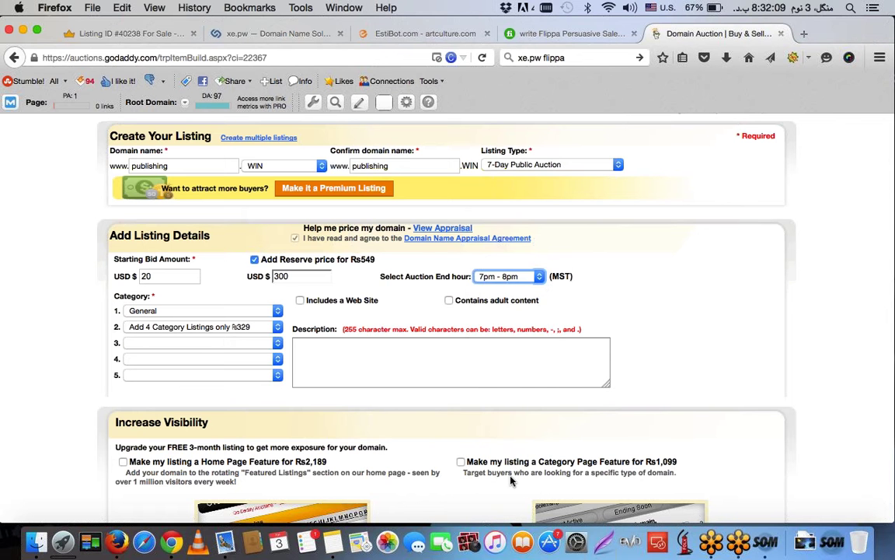
pyautogui.scroll(-1, 510, 480)
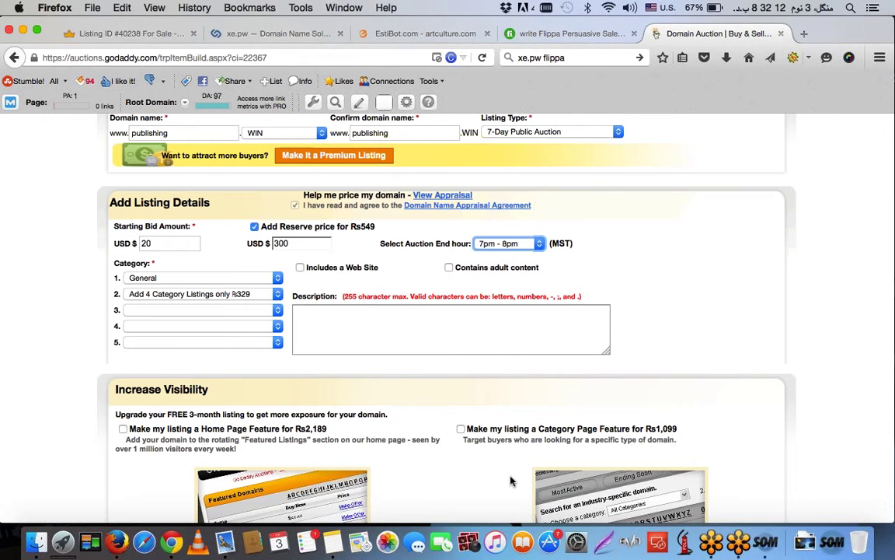
pyautogui.scroll(-1, 511, 480)
pyautogui.click(624, 186)
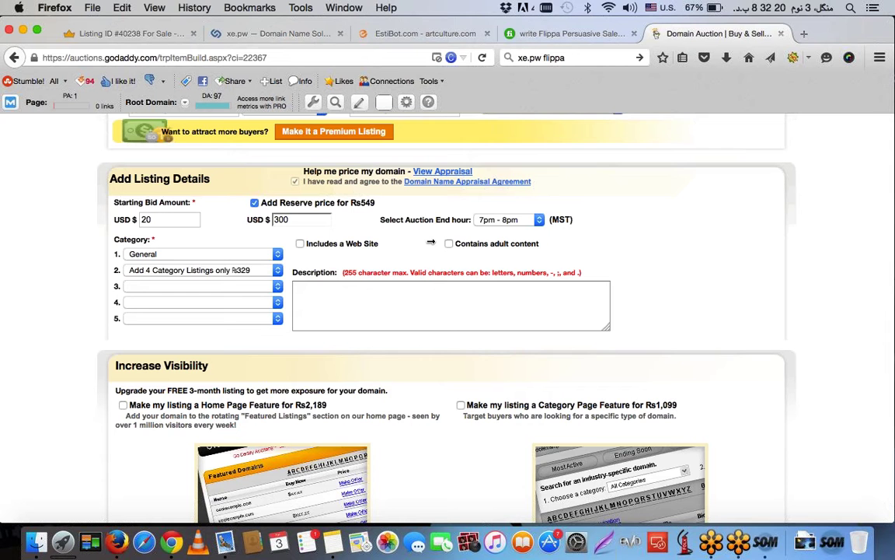
# - Review the filled-in listing form, from the domain name and listing details to the payment and agreement sections
pyautogui.scroll(-1, 430, 243)
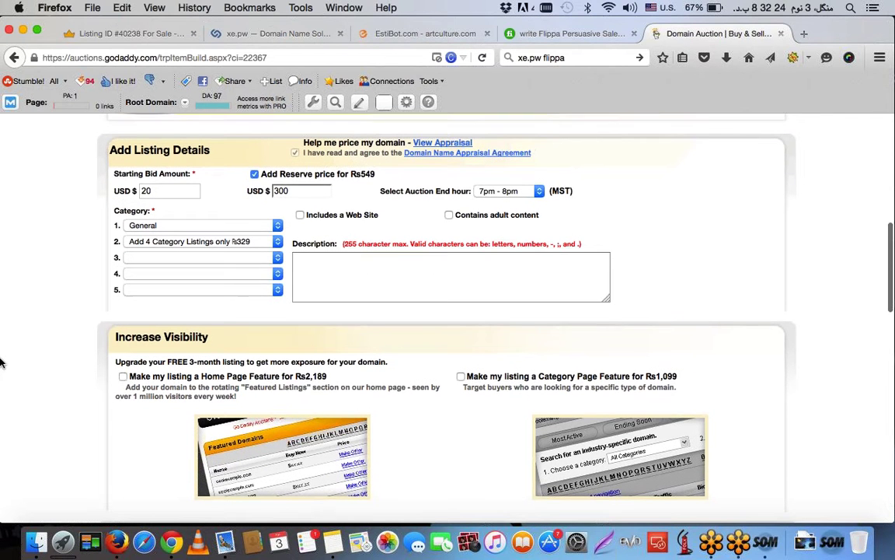
pyautogui.scroll(-5, 1, 362)
pyautogui.scroll(-2, 2, 362)
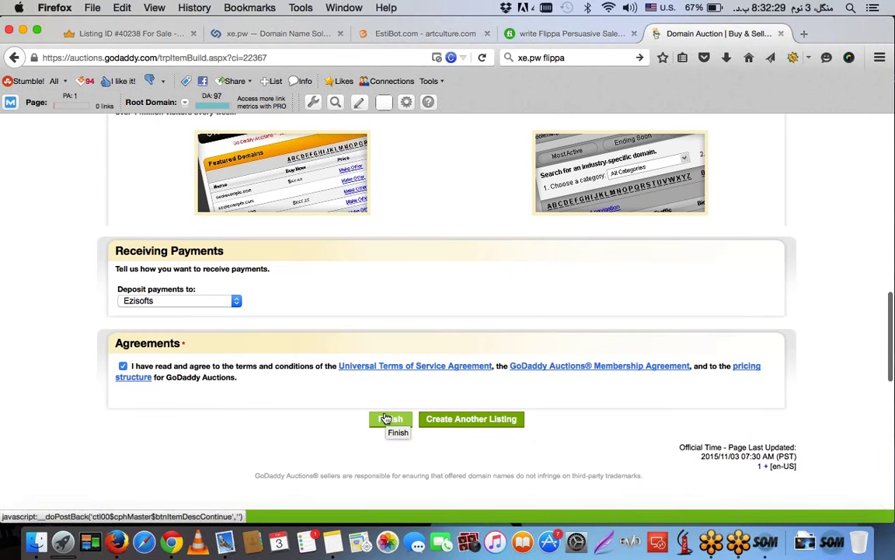
pyautogui.scroll(12, 175, 333)
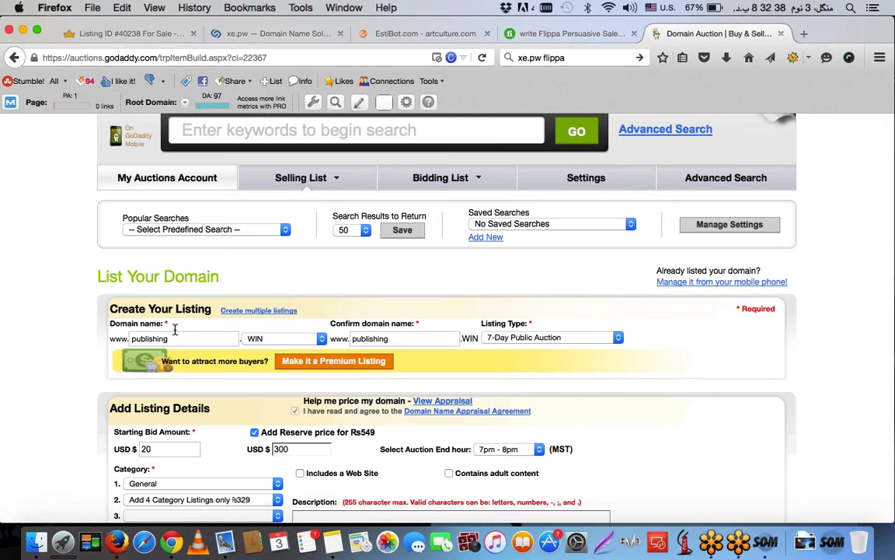
pyautogui.click(175, 330)
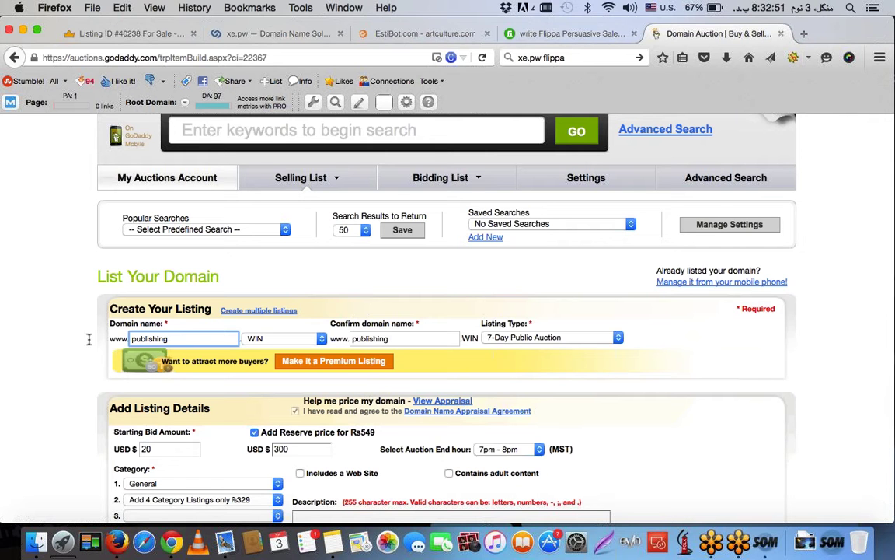
pyautogui.scroll(-3, 88, 339)
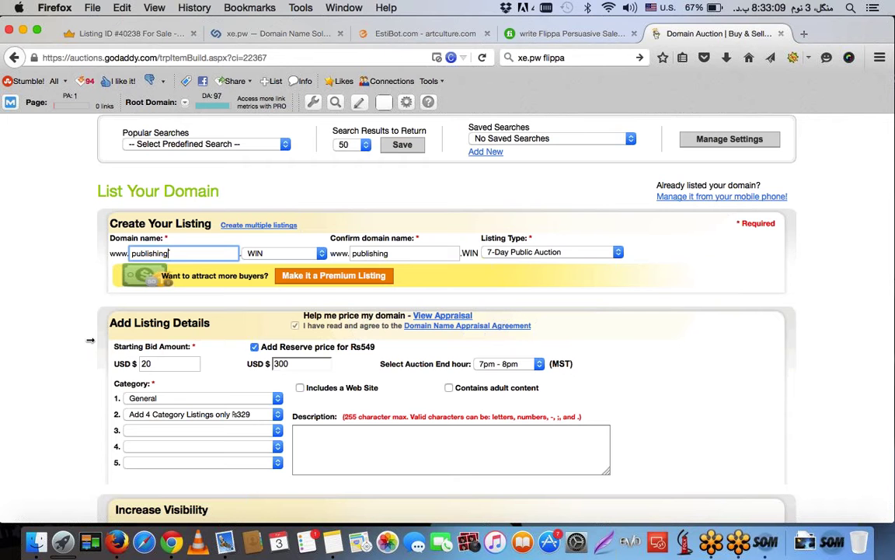
pyautogui.scroll(-20, 218, 436)
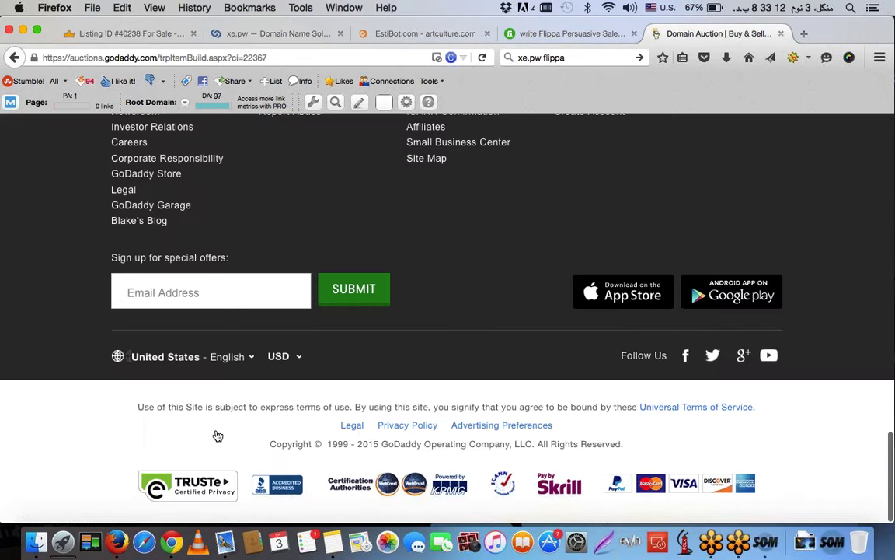
pyautogui.scroll(2, 217, 436)
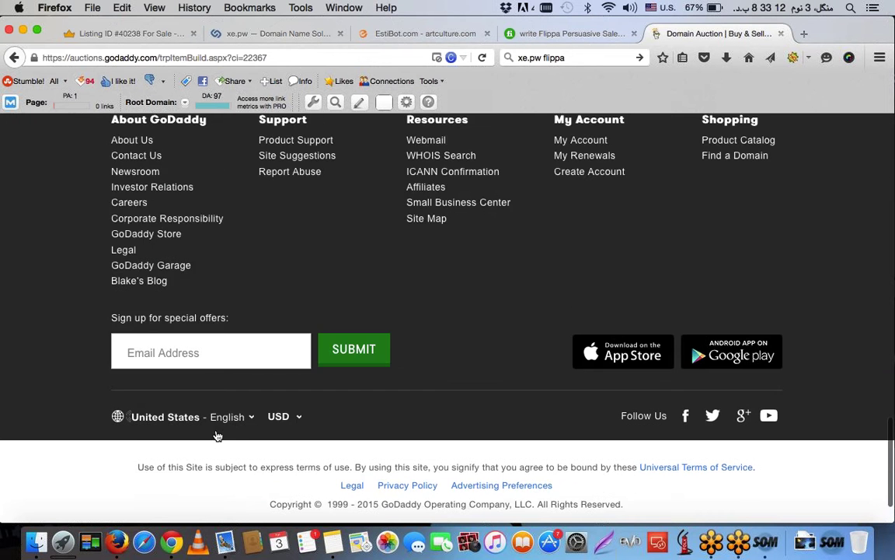
pyautogui.scroll(15, 217, 436)
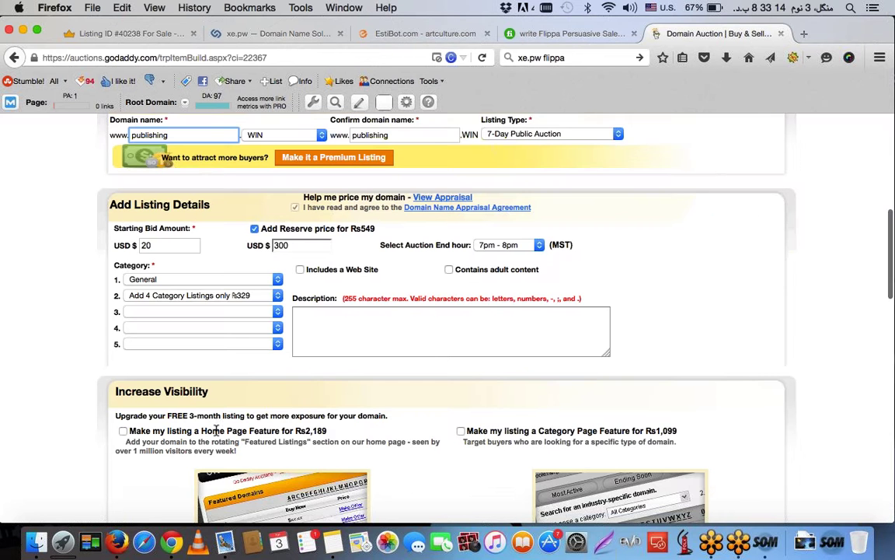
pyautogui.scroll(5, 216, 430)
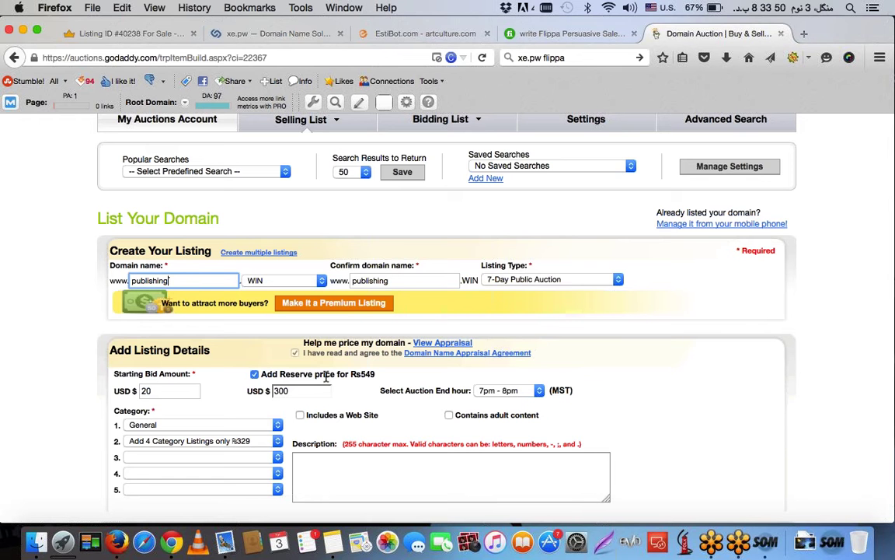
pyautogui.scroll(-15, 327, 378)
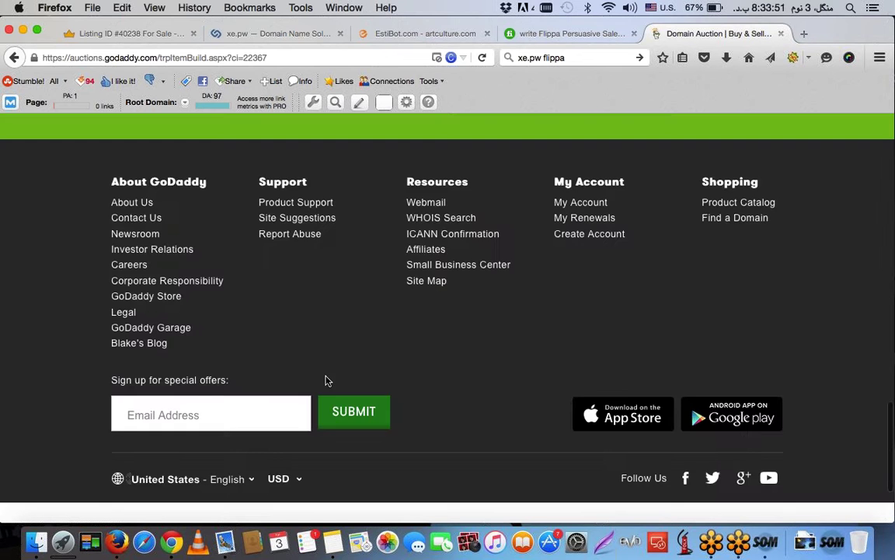
pyautogui.scroll(5, 326, 380)
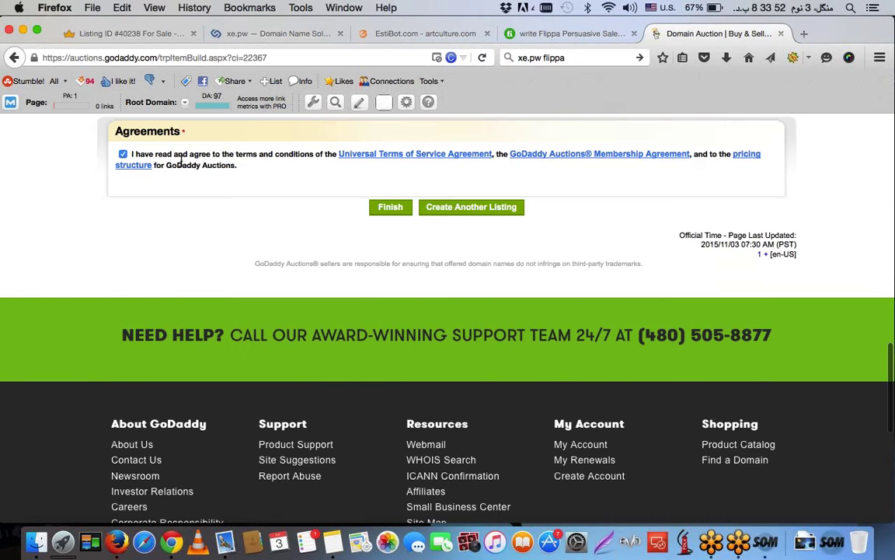
pyautogui.scroll(15, 181, 159)
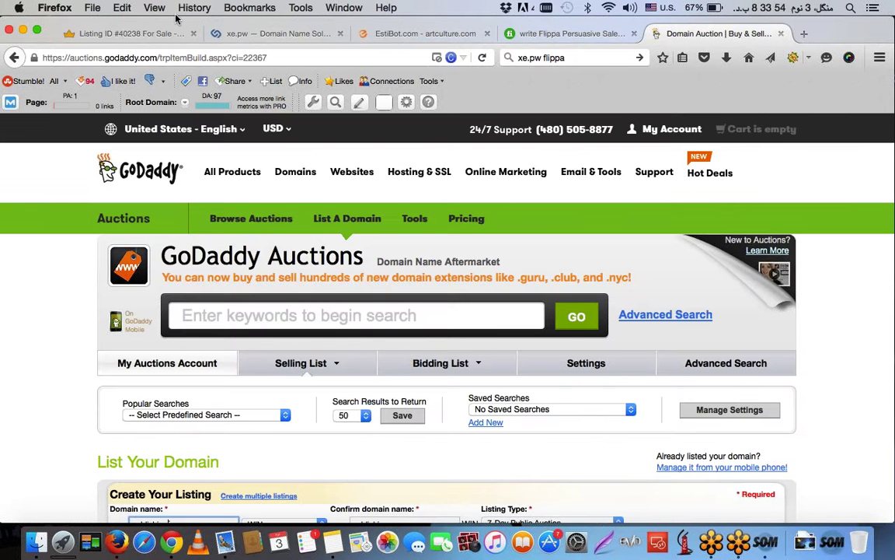
# - Look through the domain names in the xe.pw portfolio listing on Flippa and return to the GoDaddy Auctions page
pyautogui.click(263, 39)
pyautogui.press('pageup')
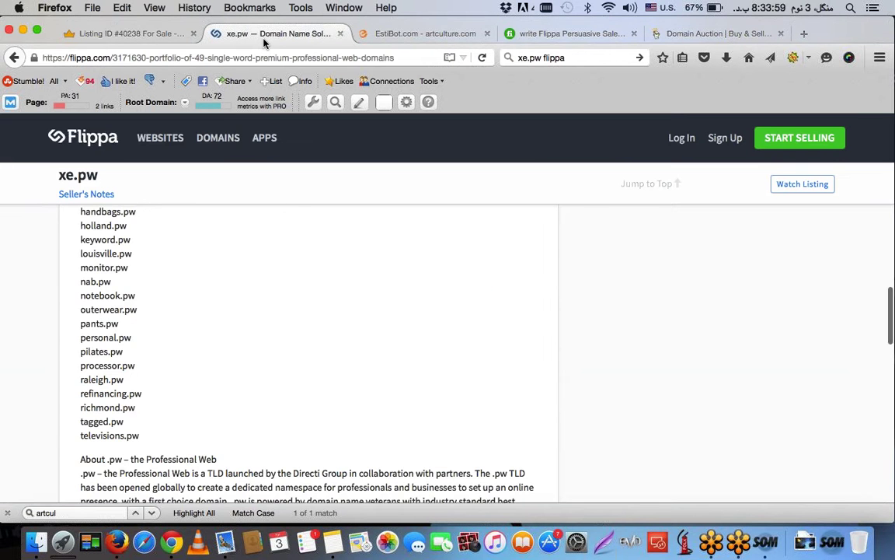
pyautogui.press('Up')
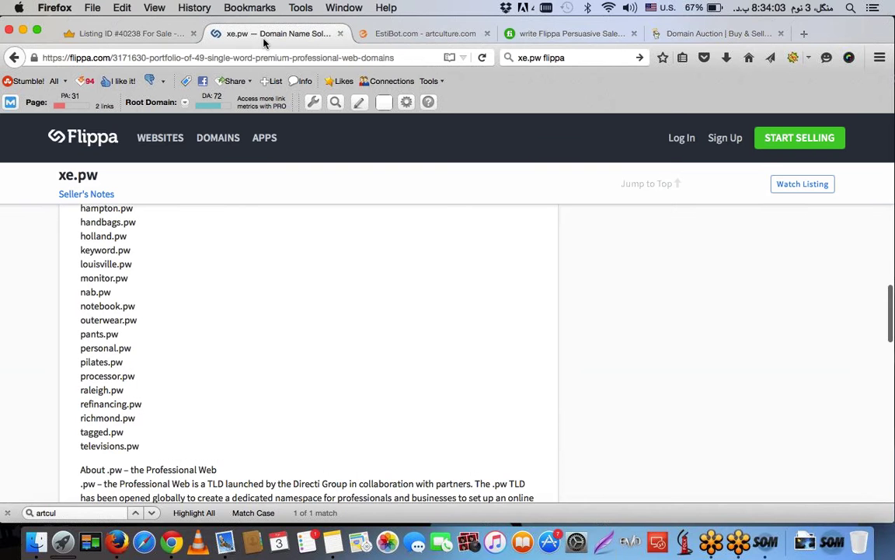
pyautogui.press('Up')
pyautogui.press('Up')
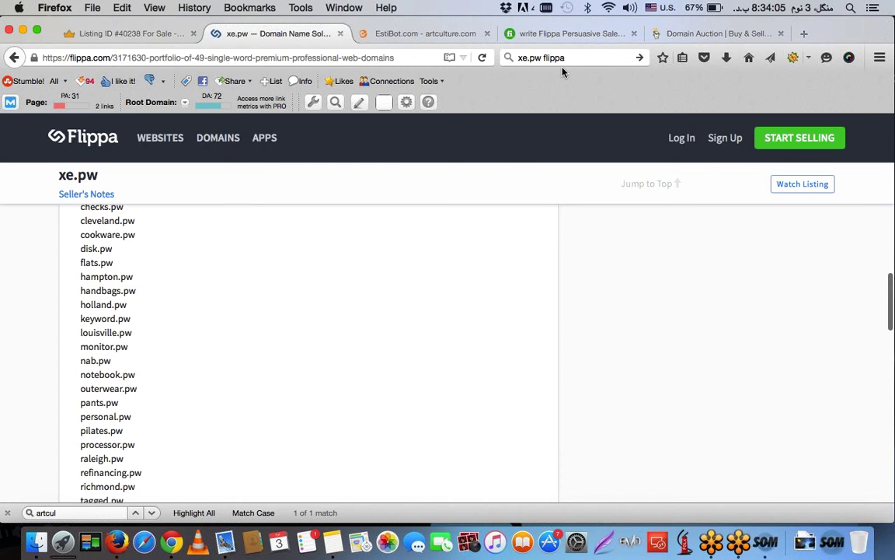
pyautogui.click(710, 34)
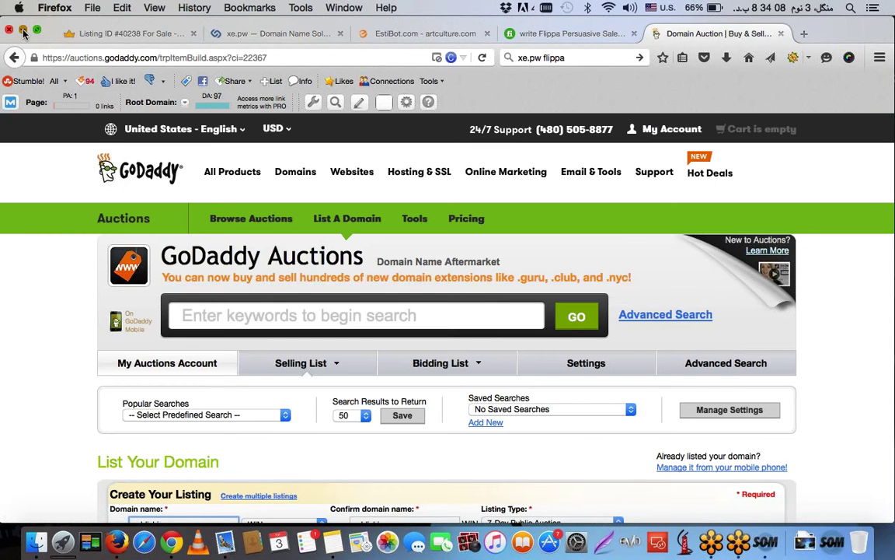
# - Minimize the browser and add a new line below the $5 Listing Fee entry in the Premium Domain Selling note in Notes
pyautogui.click(23, 32)
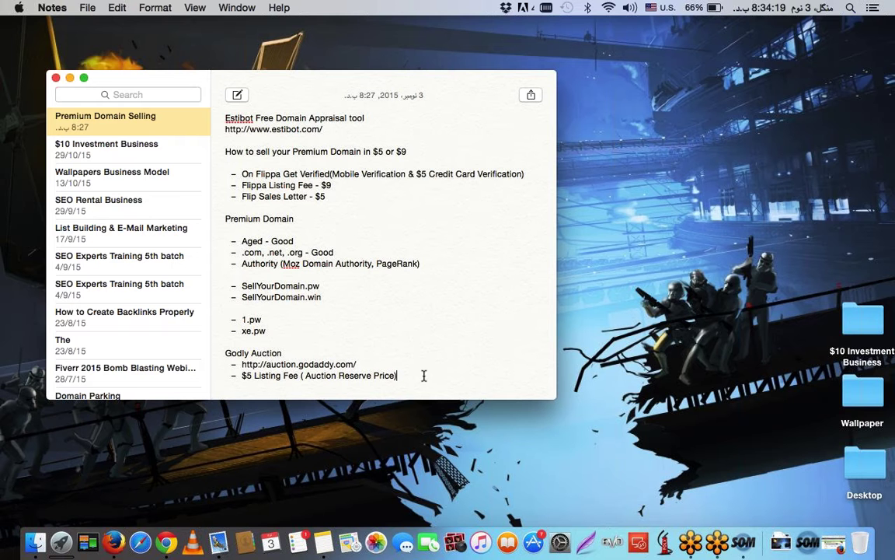
pyautogui.press('Return')
pyautogui.scroll(-1, 424, 376)
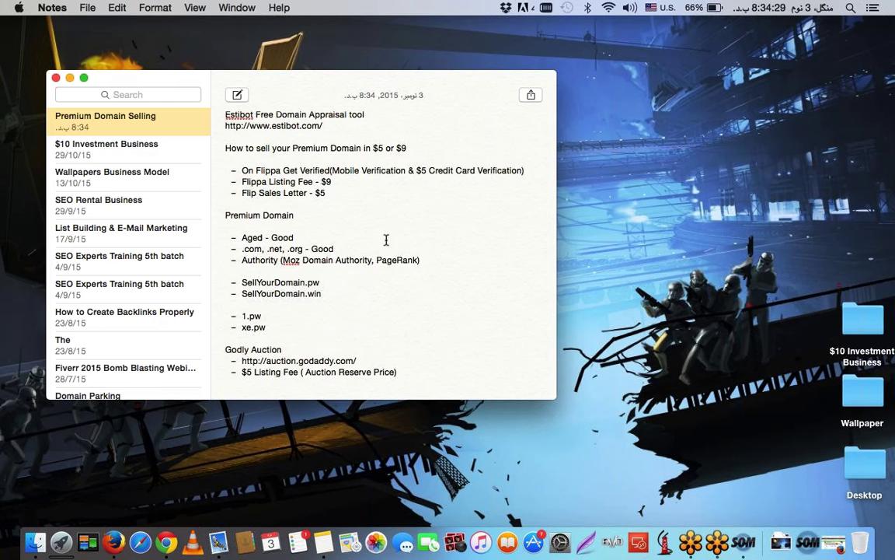
# - Review the agenda bullets at the beginning of the Premium Domain Selling note and copy the Q&A label
pyautogui.scroll(5, 334, 187)
pyautogui.scroll(3, 330, 174)
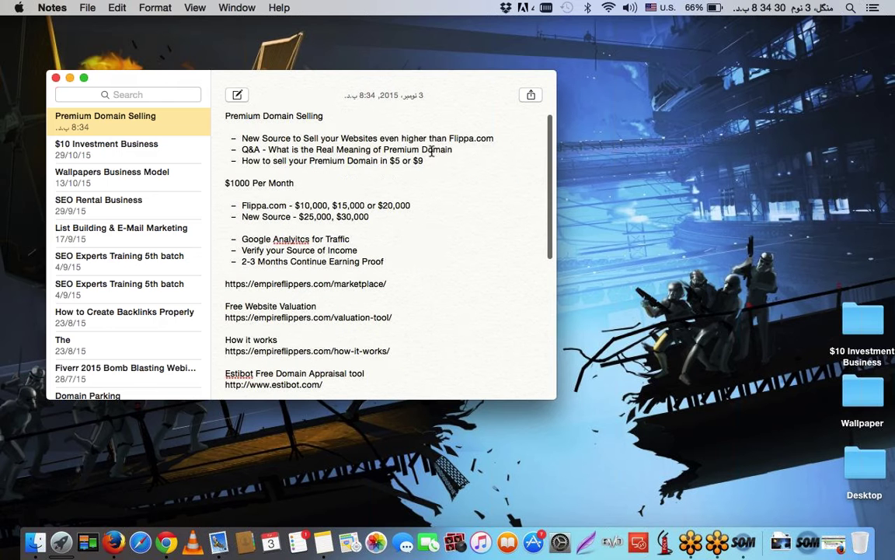
pyautogui.moveTo(453, 149); pyautogui.dragTo(249, 149)
pyautogui.click(251, 148)
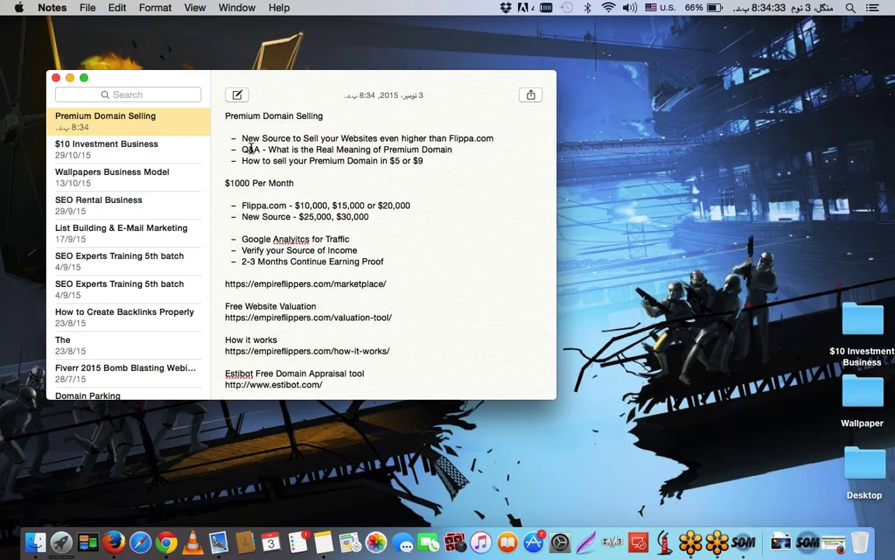
pyautogui.moveTo(259, 149); pyautogui.dragTo(235, 151)
pyautogui.press('cmd+c')
# - Add the heading "Question Answering Session" at the end of the note, separated by a blank line from the Godly Auction section
pyautogui.scroll(-10, 318, 385)
pyautogui.click(318, 385)
pyautogui.press('Return')
pyautogui.press('Return')
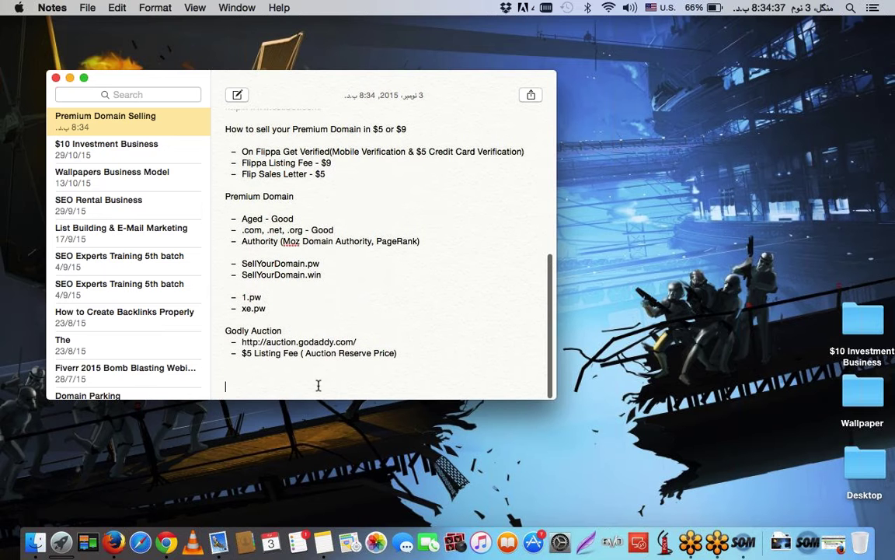
pyautogui.write('Question')
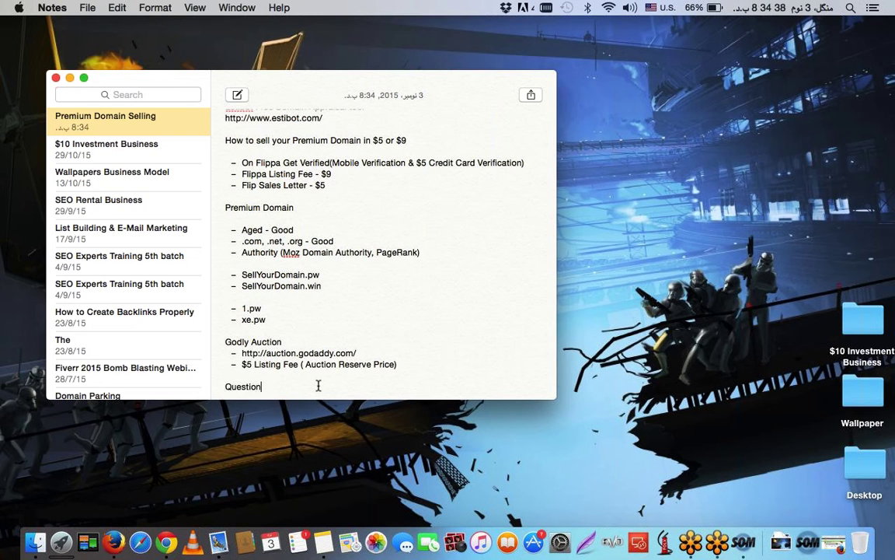
pyautogui.write(' Answering Sessi')
pyautogui.write('on')
pyautogui.press('Return')
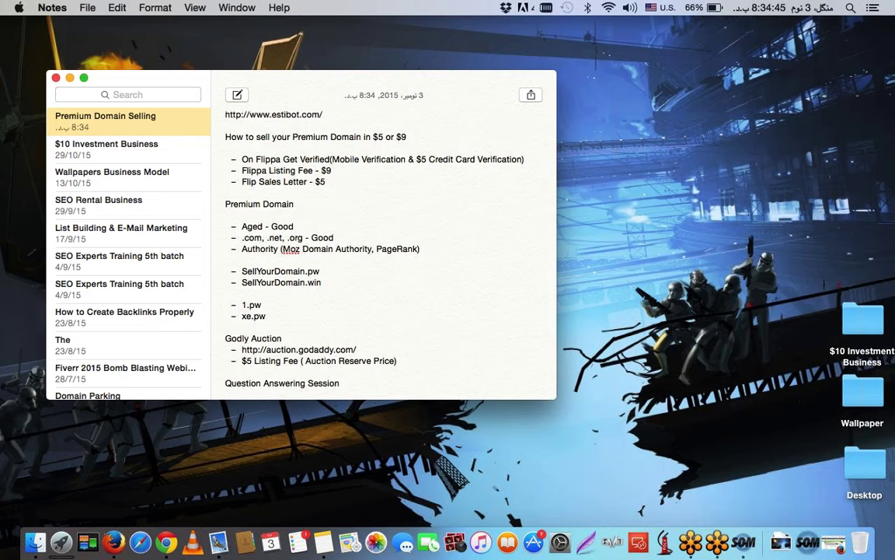
pyautogui.click(808, 281)
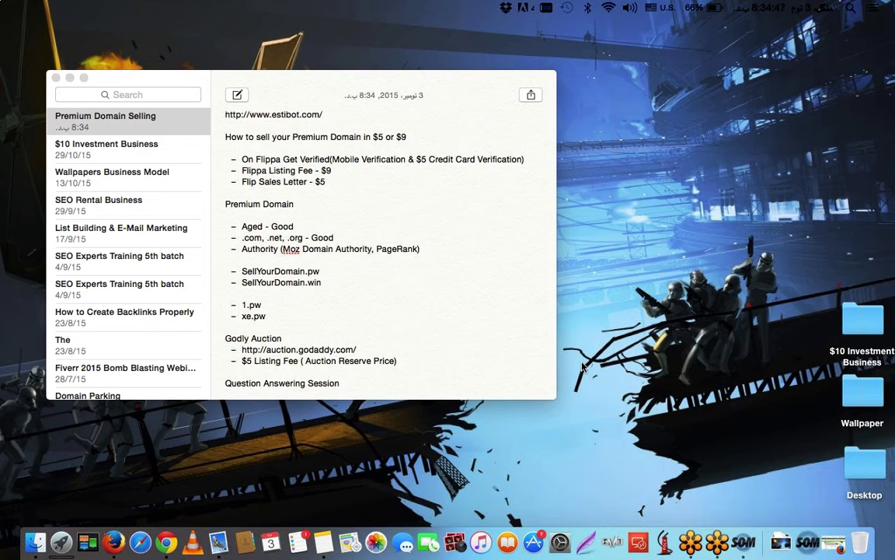